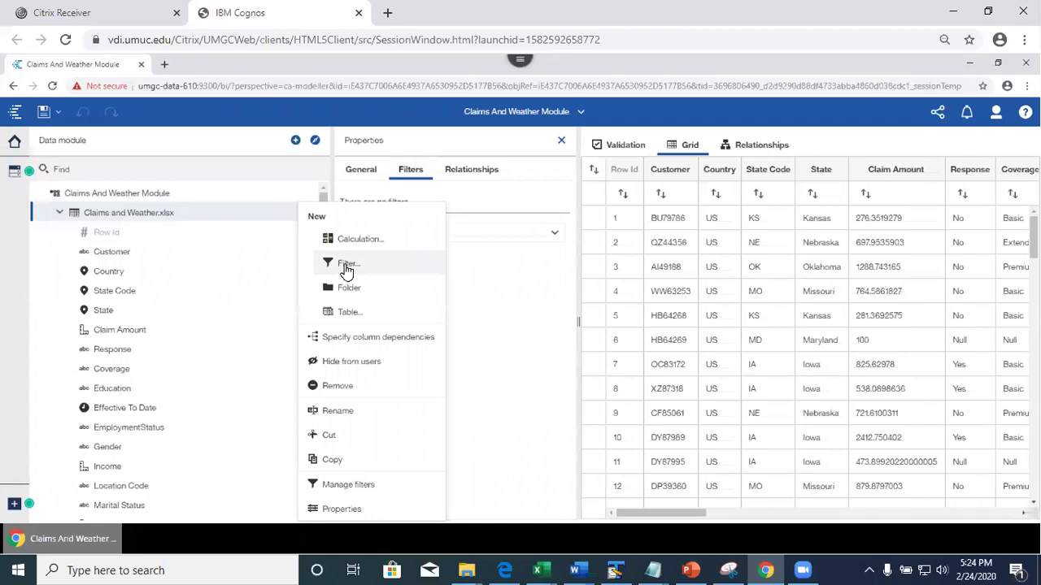
{"action": "left_click", "coordinate": [530, 374]}
{"action": "left_click", "coordinate": [561, 140]}
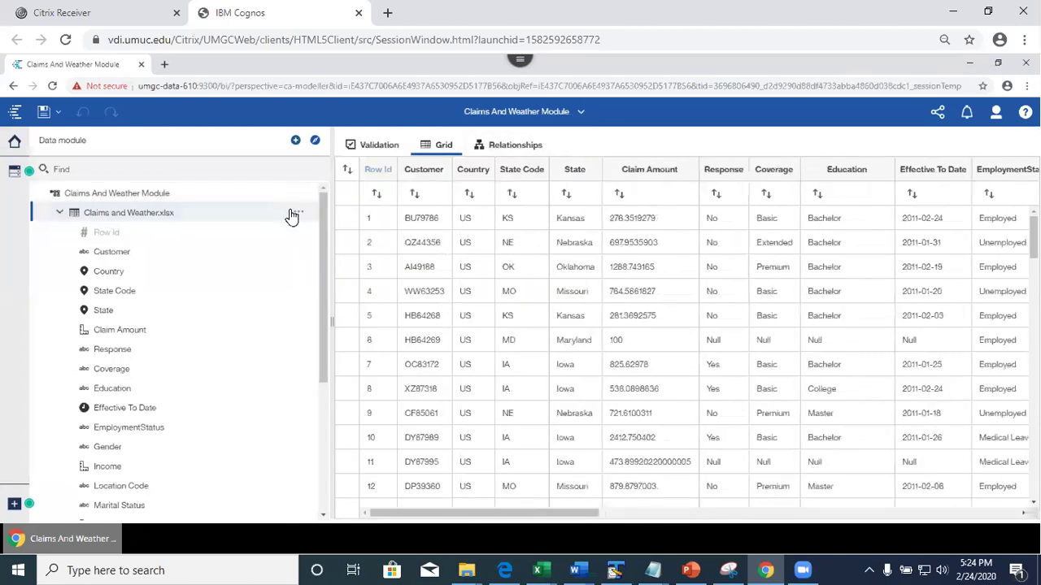
{"action": "right_click", "coordinate": [298, 214]}
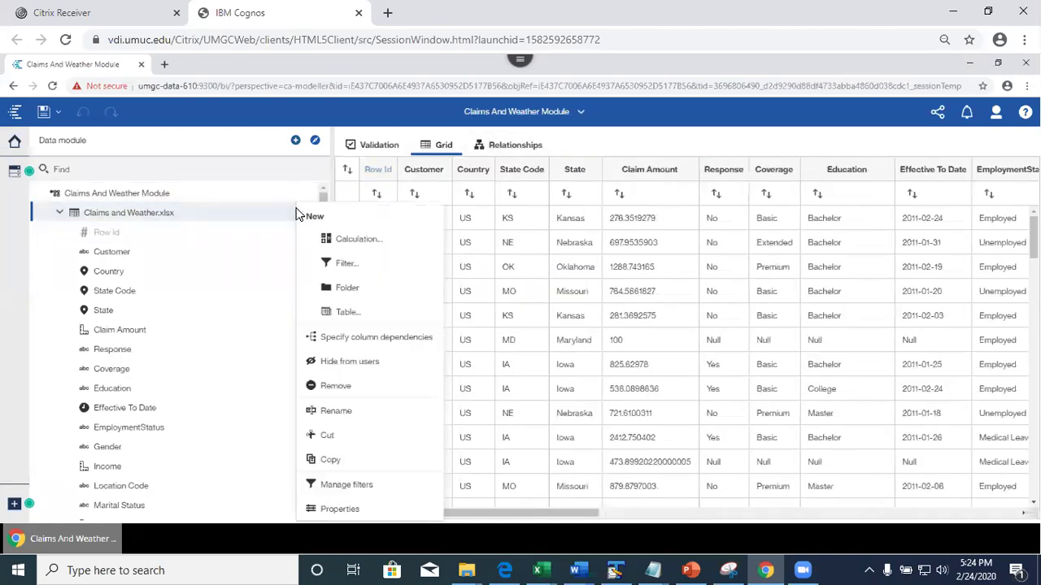
{"action": "left_click", "coordinate": [360, 485]}
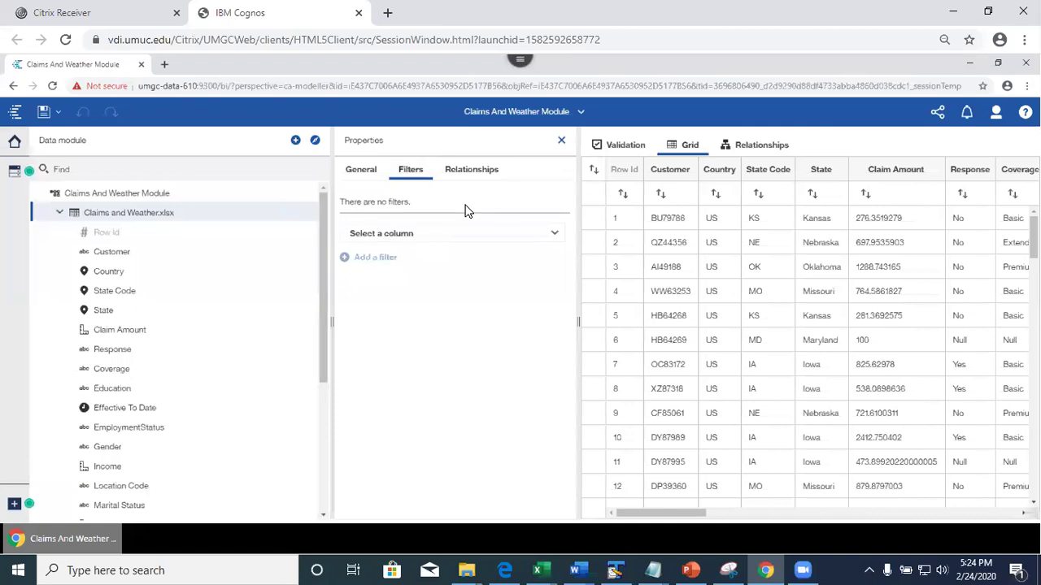
{"action": "left_click", "coordinate": [561, 140]}
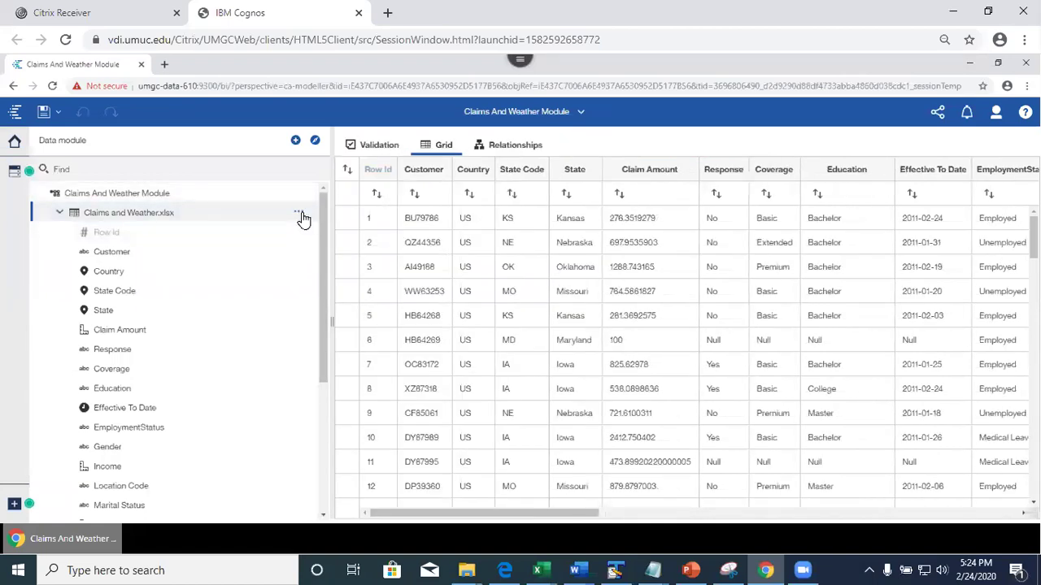
Step: Start a new filter via the expression editor on the Claims and Weather.xlsx table and insert Effective To Date into its expression
{"action": "left_click", "coordinate": [299, 215]}
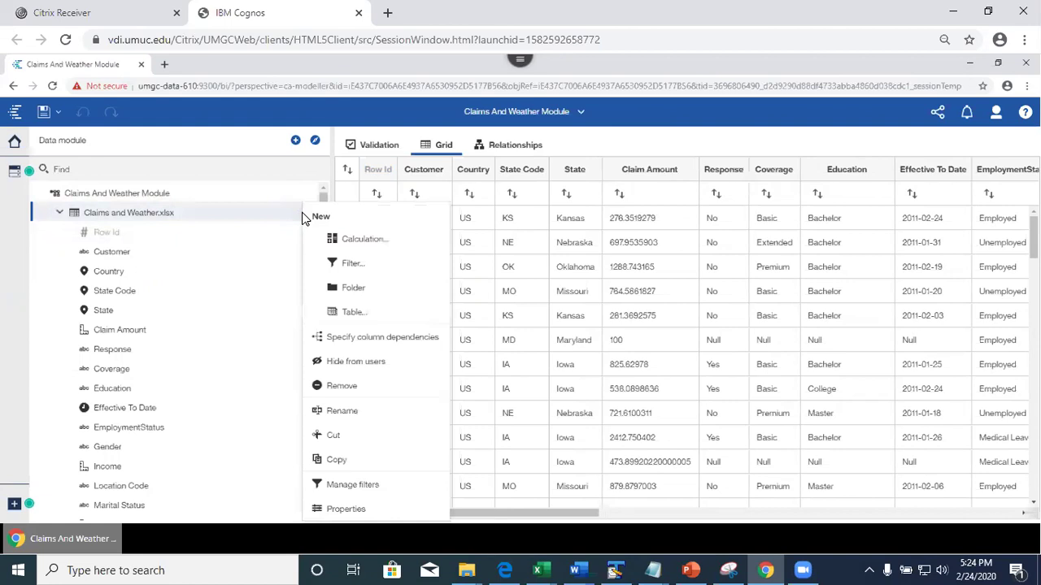
{"action": "left_click", "coordinate": [341, 511]}
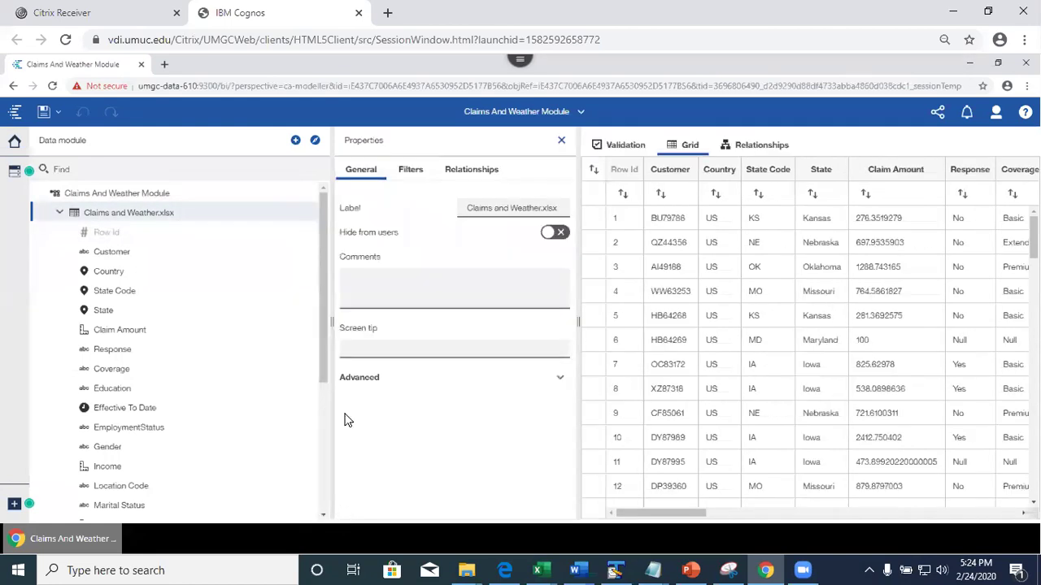
{"action": "left_click", "coordinate": [410, 175]}
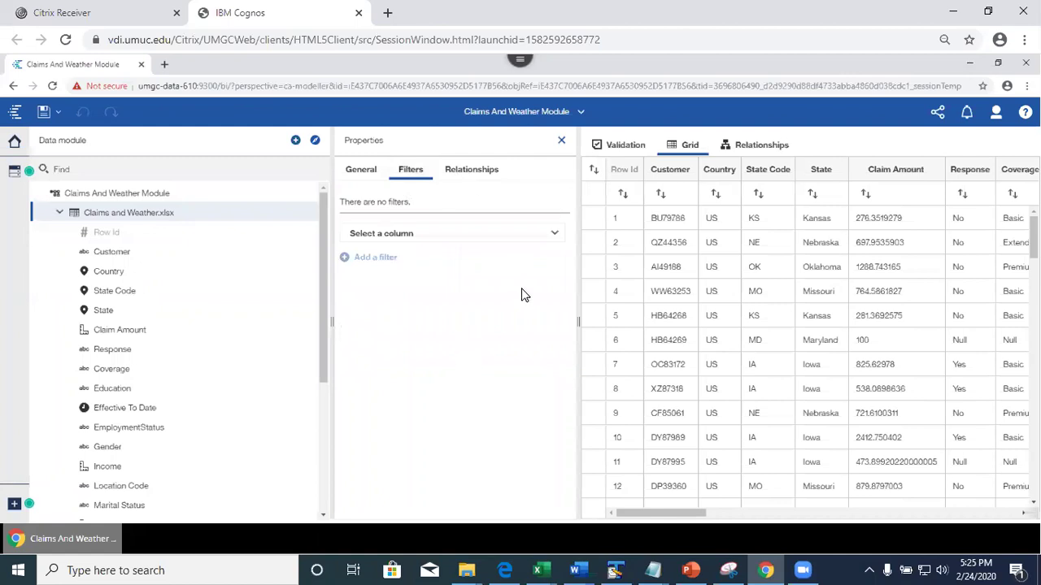
{"action": "left_click", "coordinate": [557, 237]}
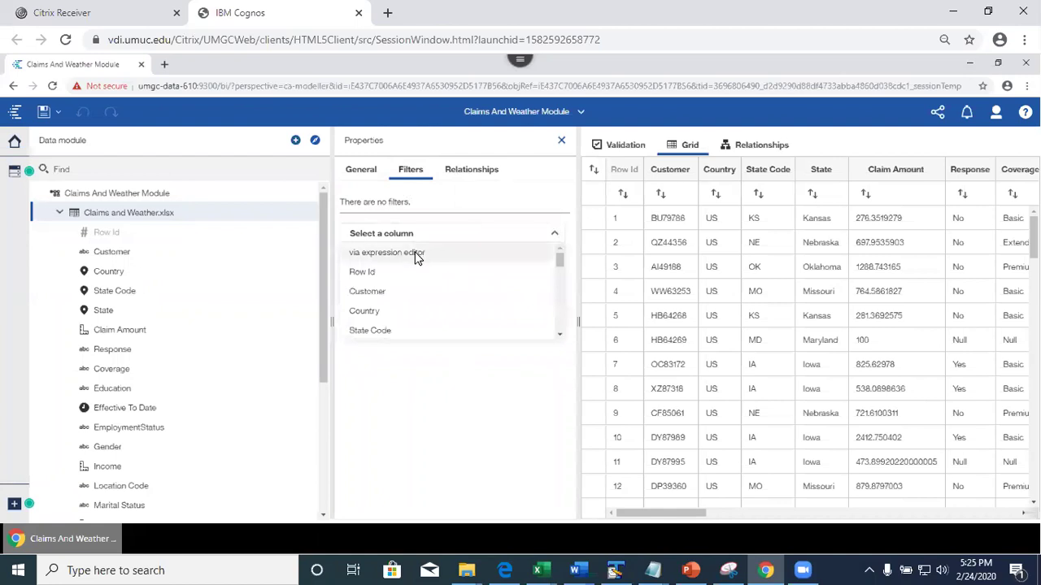
{"action": "left_click", "coordinate": [416, 254]}
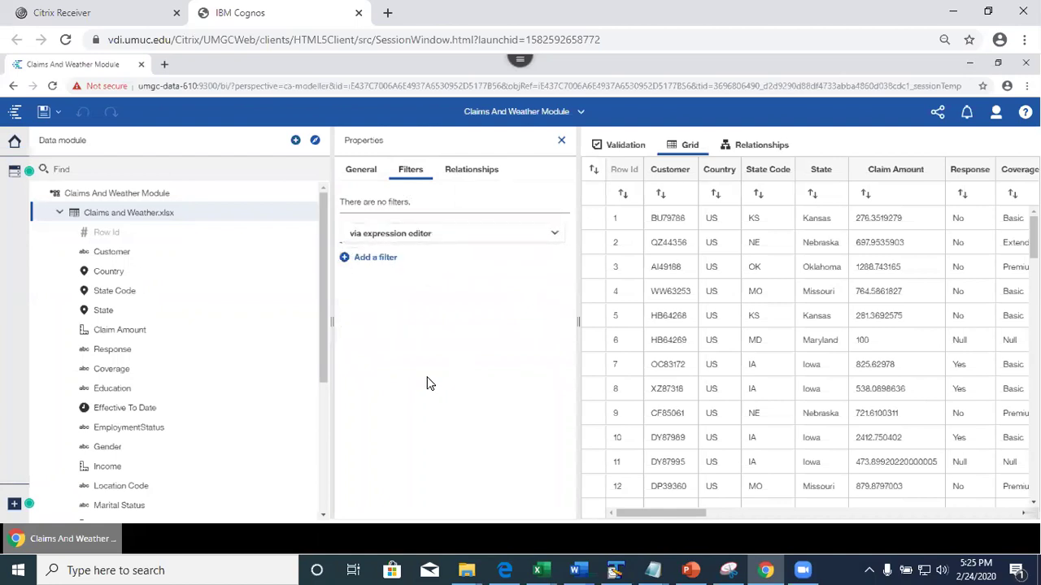
{"action": "left_click", "coordinate": [376, 259]}
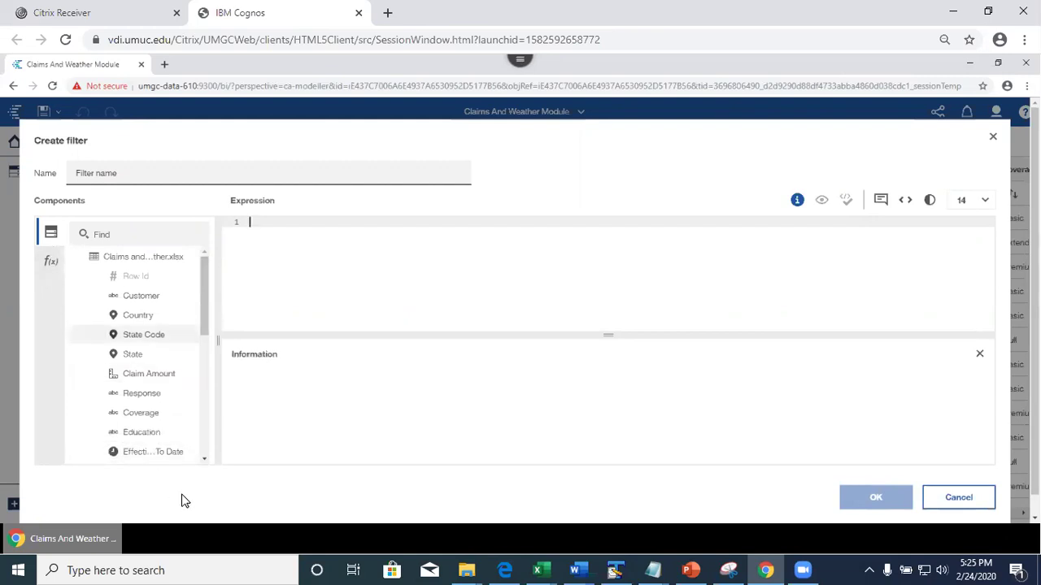
{"action": "left_click_drag", "start_coordinate": [140, 447], "coordinate": [267, 237]}
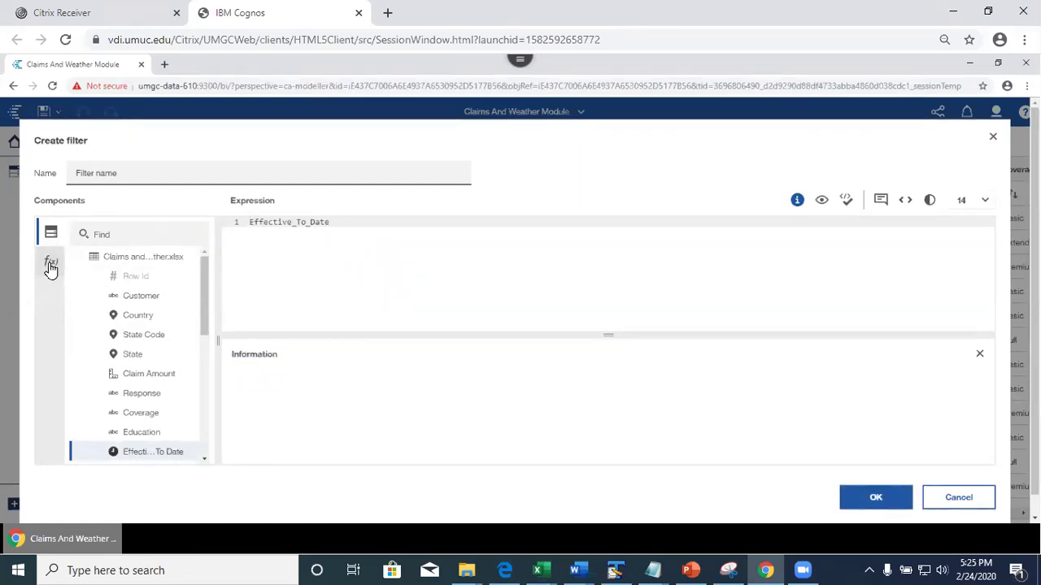
{"action": "type", "text": "id"}
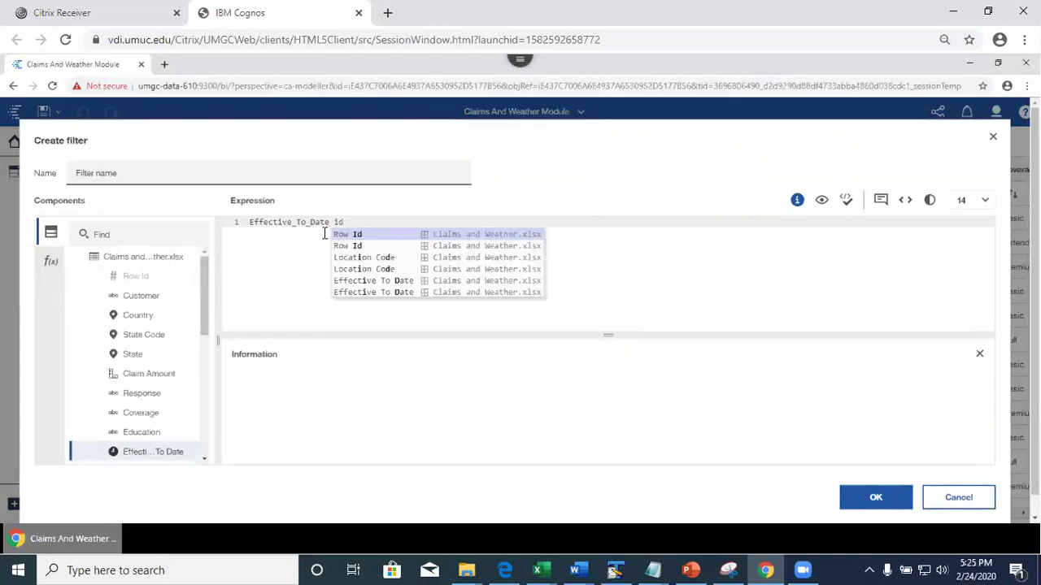
{"action": "key", "text": "BackSpace"}
{"action": "type", "text": "s "}
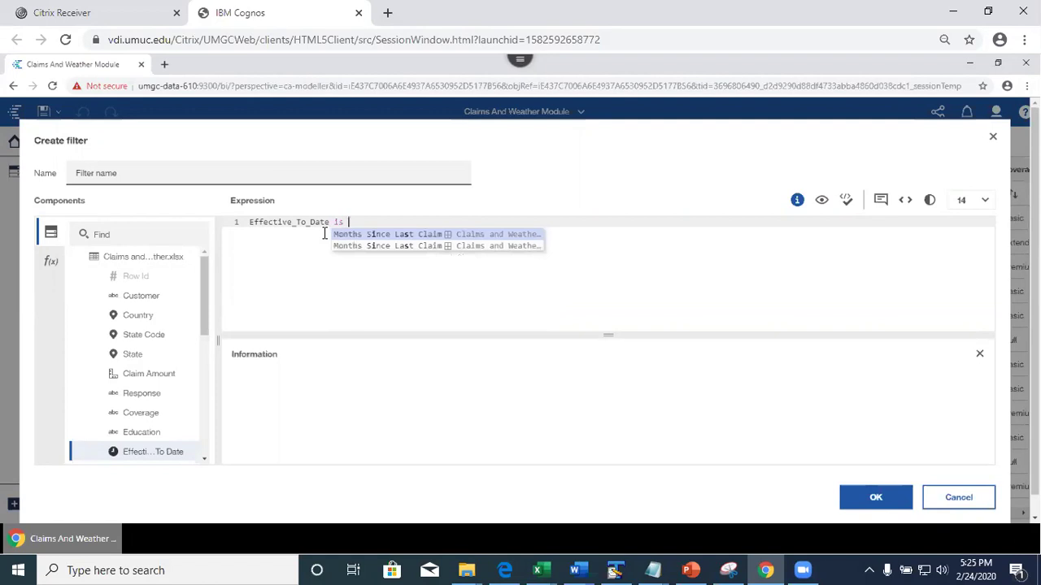
{"action": "type", "text": "not"}
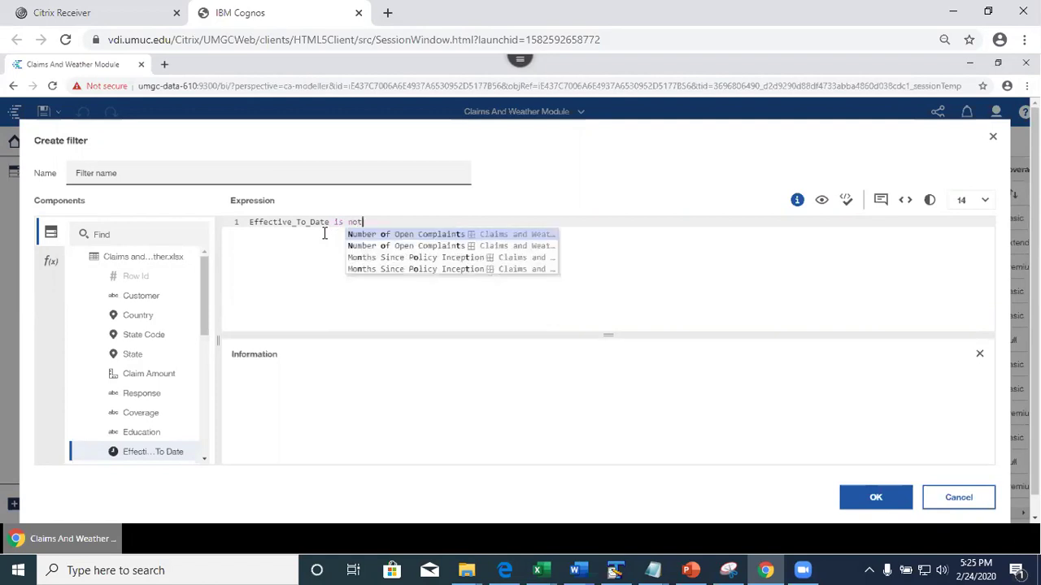
{"action": "type", "text": " mis"}
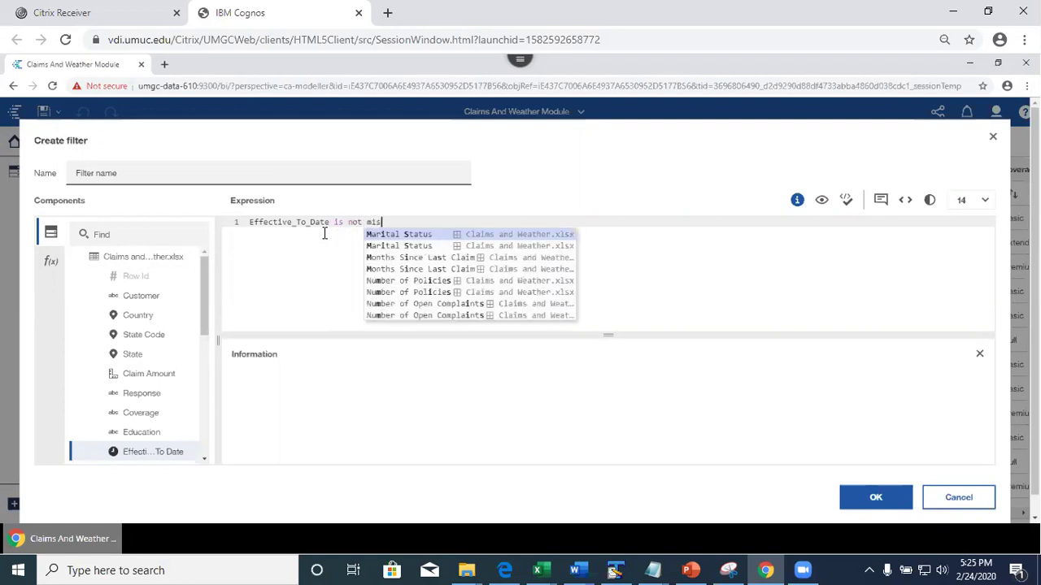
{"action": "type", "text": "s"}
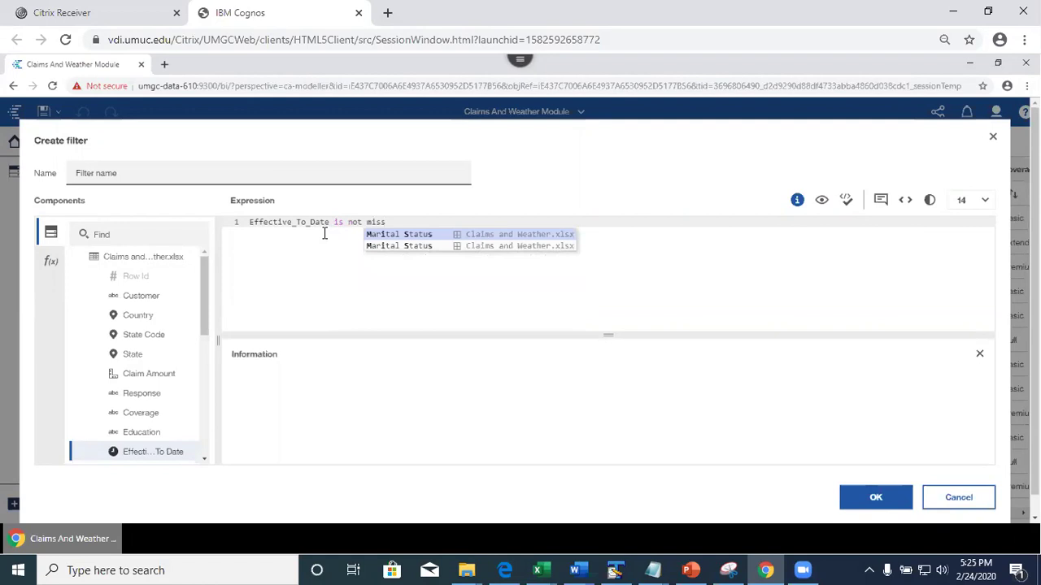
{"action": "type", "text": "ing"}
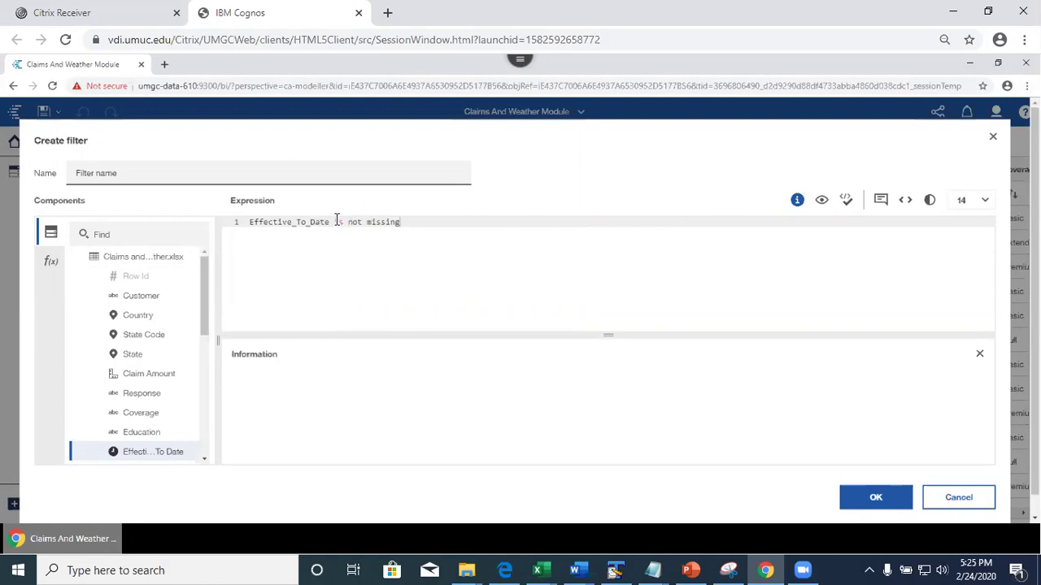
{"action": "left_click_drag", "start_coordinate": [334, 221], "coordinate": [398, 241]}
{"action": "key", "text": "BackSpace"}
Step: Insert the predefined "is not missing" operator after Effective_To_Date in the filter expression
{"action": "left_click", "coordinate": [47, 266]}
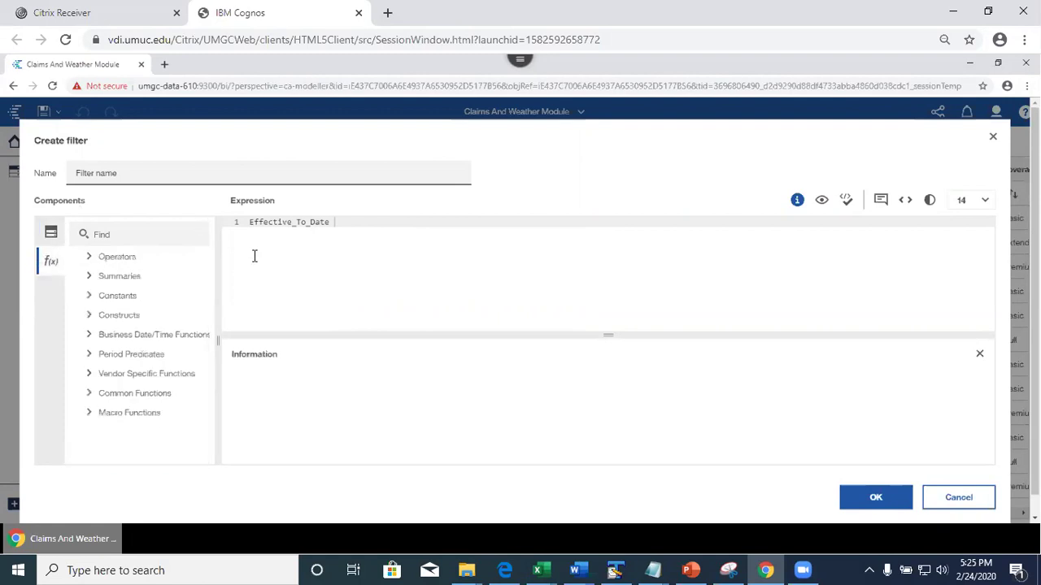
{"action": "left_click", "coordinate": [89, 257]}
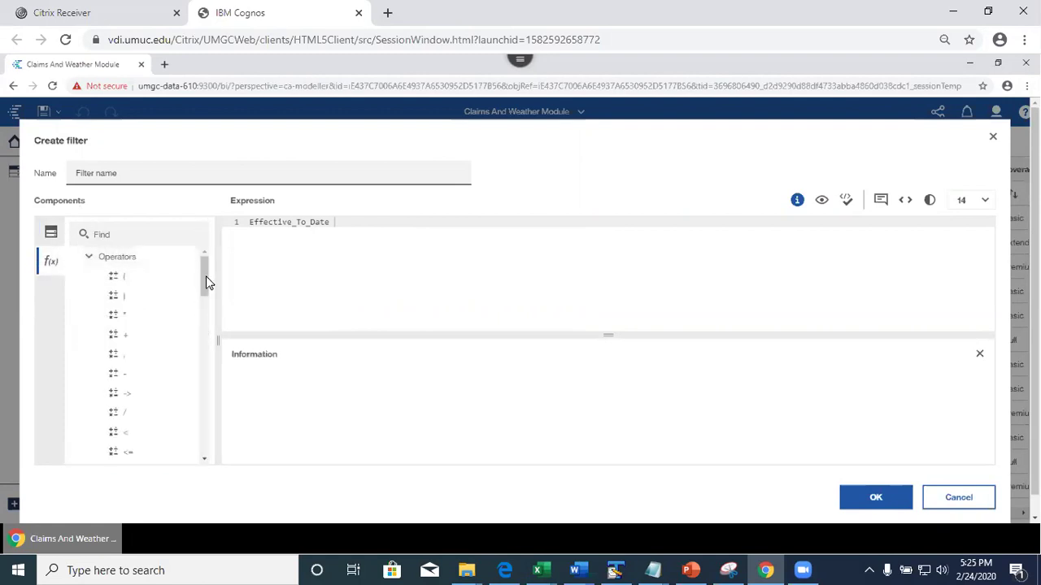
{"action": "scroll", "coordinate": [203, 320], "scroll_direction": "down", "scroll_amount": 5}
{"action": "left_click_drag", "start_coordinate": [204, 351], "coordinate": [362, 226]}
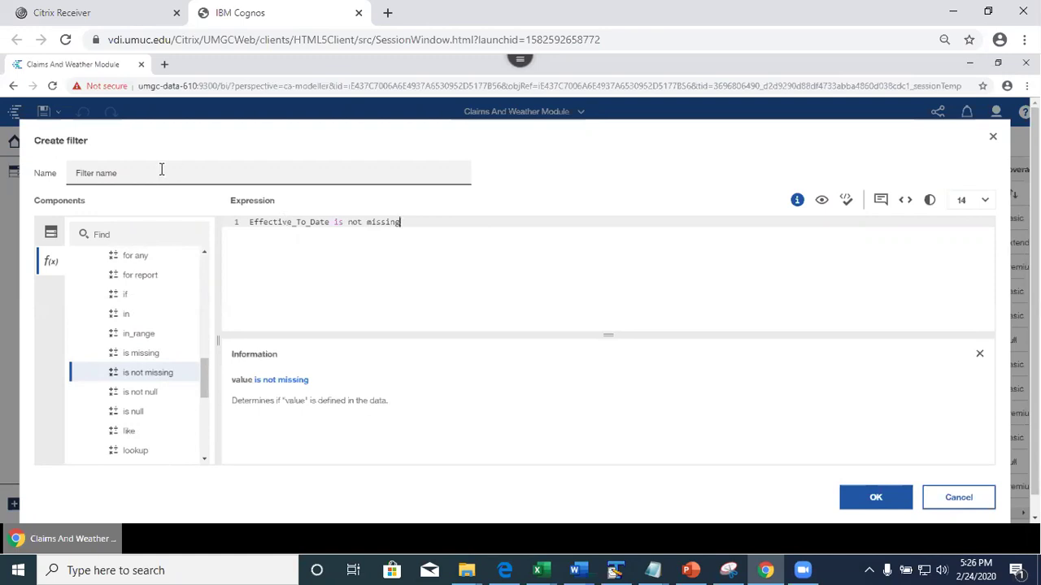
Step: Name the filter "Has Effective to date"
{"action": "left_click_drag", "start_coordinate": [137, 172], "coordinate": [51, 170]}
{"action": "type", "text": "N"}
{"action": "key", "text": "BackSpace"}
{"action": "key", "text": "BackSpace"}
{"action": "type", "text": "H"}
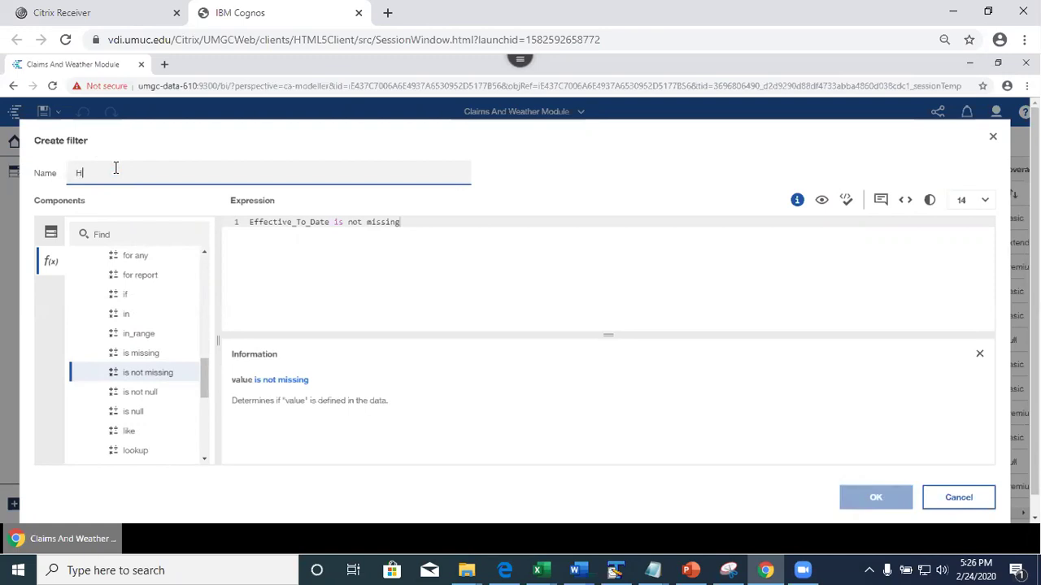
{"action": "type", "text": "ss"}
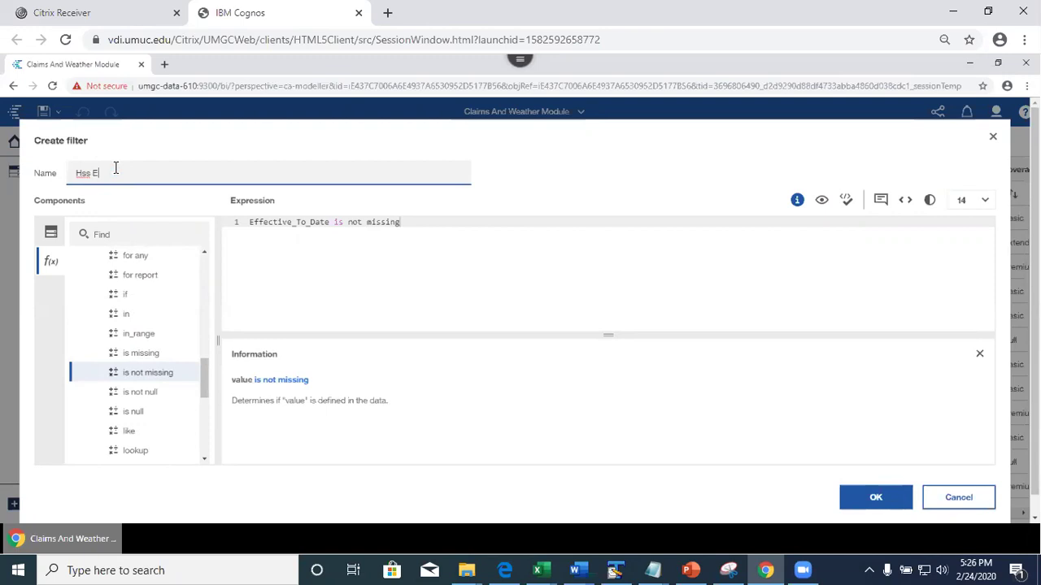
{"action": "key", "text": "BackSpace"}
{"action": "key", "text": "BackSpace"}
{"action": "key", "text": "BackSpace"}
{"action": "type", "text": "Effe"}
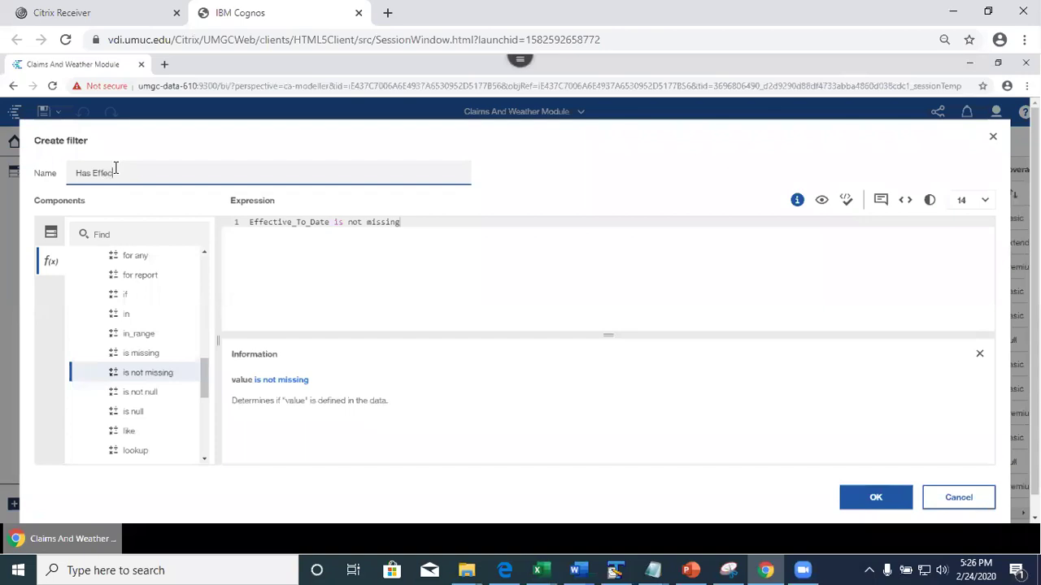
{"action": "type", "text": "ctive "}
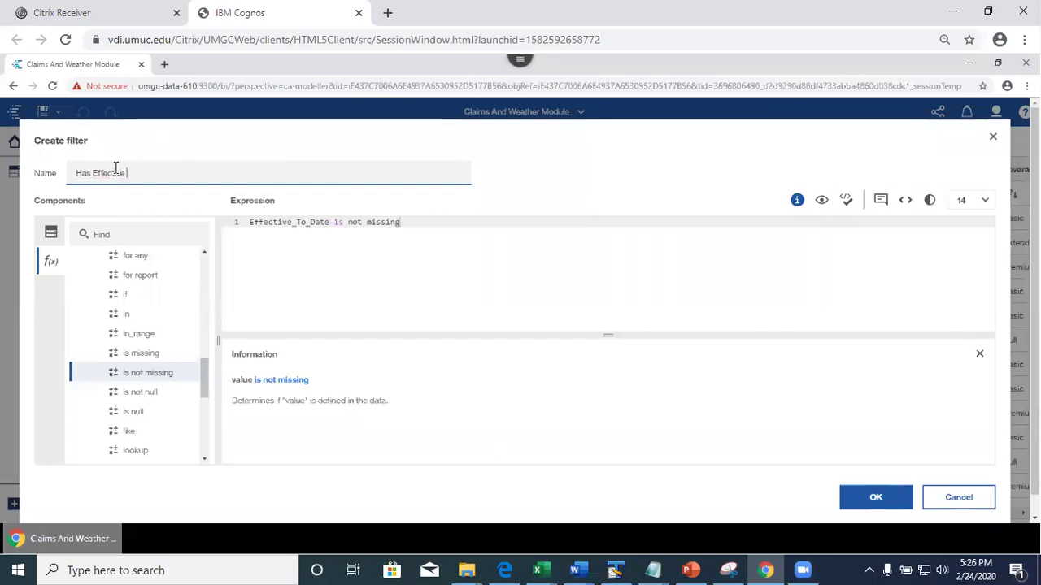
{"action": "type", "text": "to datae"}
{"action": "left_click", "coordinate": [400, 270]}
Step: Check the filter expression by validating and previewing it, and apply the filter to the table
{"action": "left_click", "coordinate": [846, 204]}
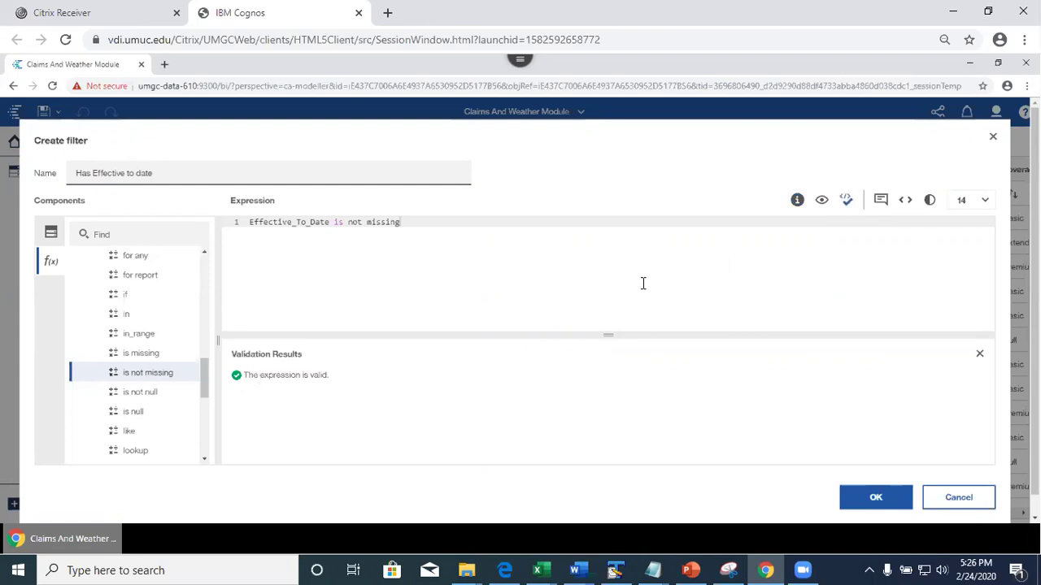
{"action": "left_click", "coordinate": [823, 203]}
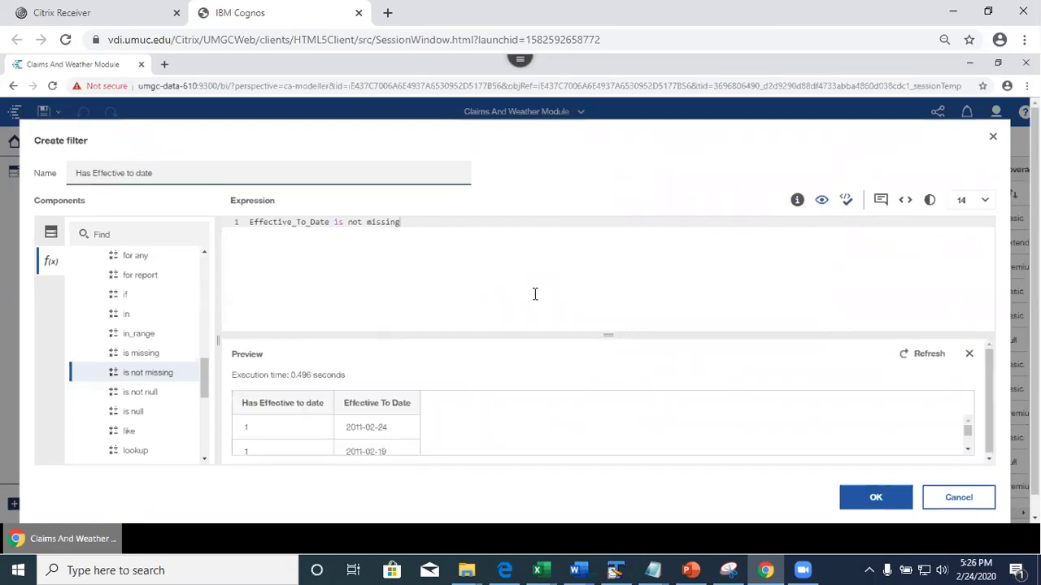
{"action": "left_click", "coordinate": [967, 439]}
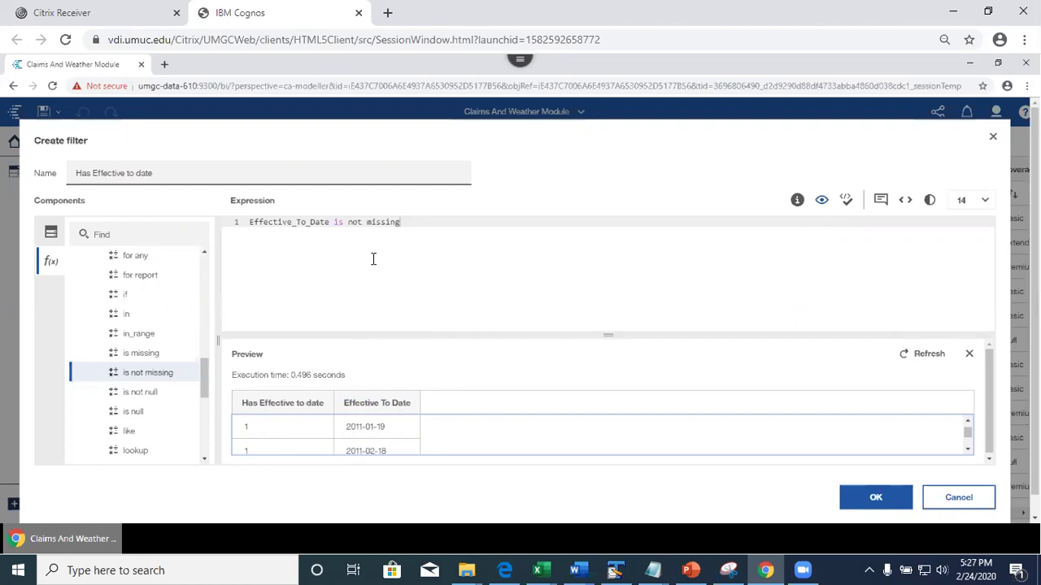
{"action": "left_click", "coordinate": [872, 501]}
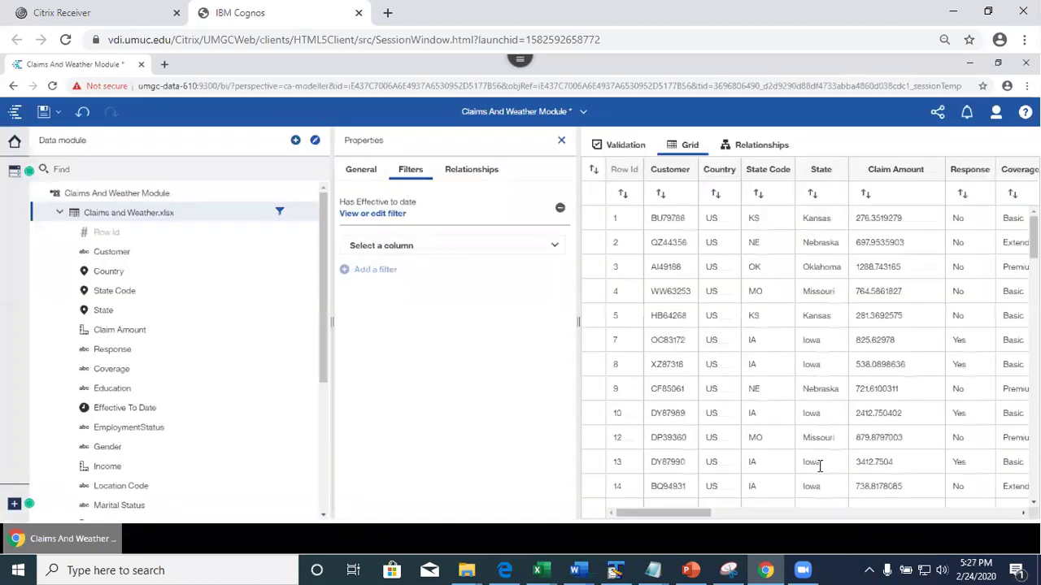
Step: Filter the Vehicle Class column to keep only Luxury Car and Luxury SUV
{"action": "left_click_drag", "start_coordinate": [668, 515], "coordinate": [992, 514]}
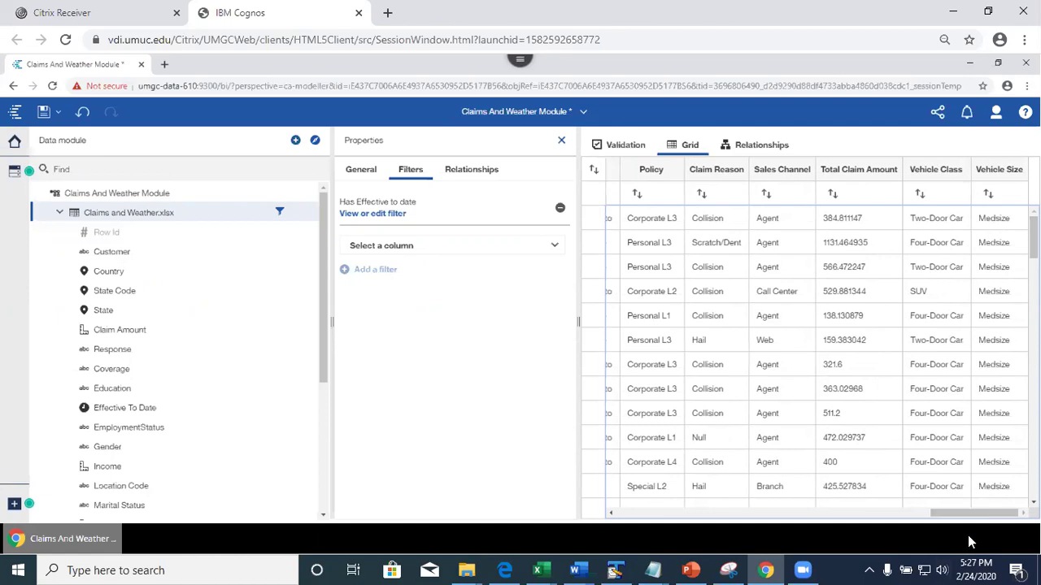
{"action": "left_click_drag", "start_coordinate": [968, 516], "coordinate": [478, 411]}
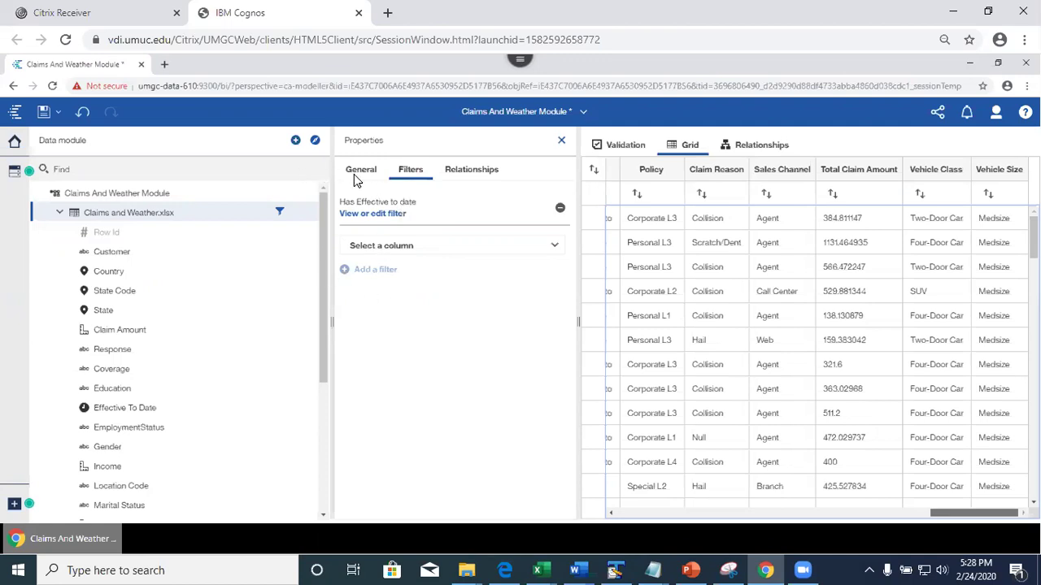
{"action": "left_click", "coordinate": [920, 171]}
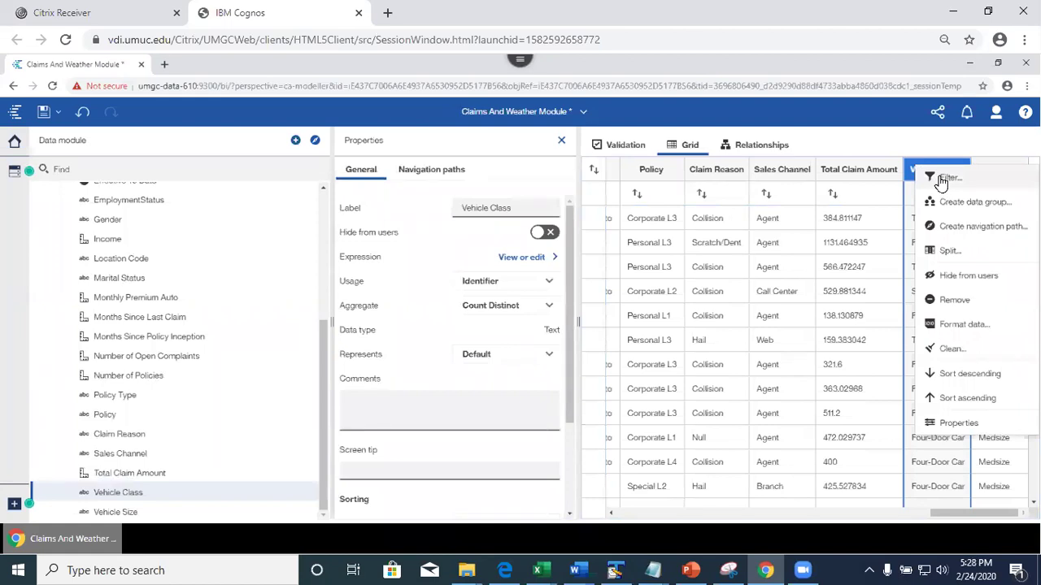
{"action": "left_click", "coordinate": [943, 178]}
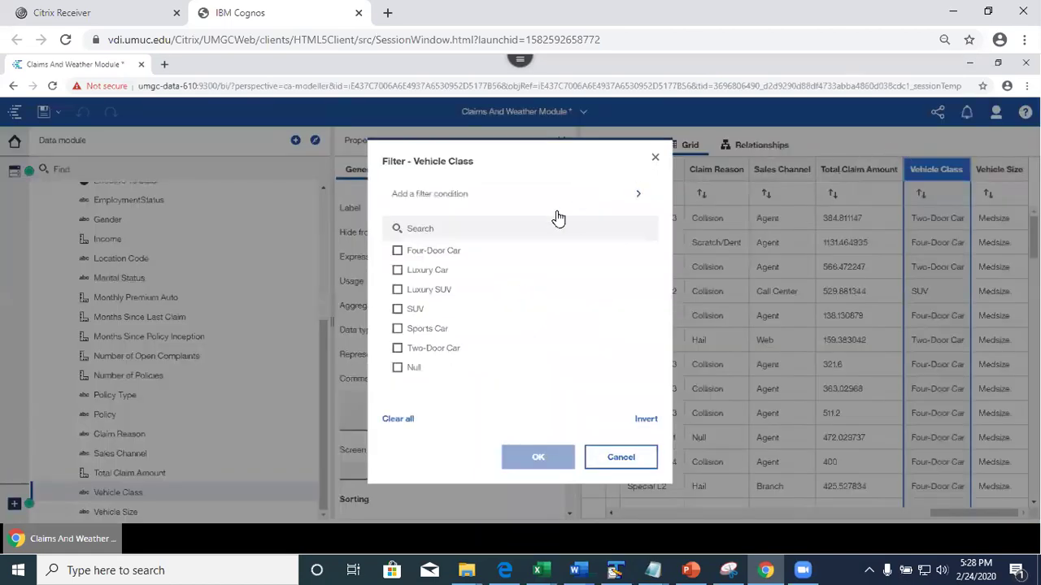
{"action": "left_click", "coordinate": [397, 289]}
{"action": "left_click", "coordinate": [396, 270]}
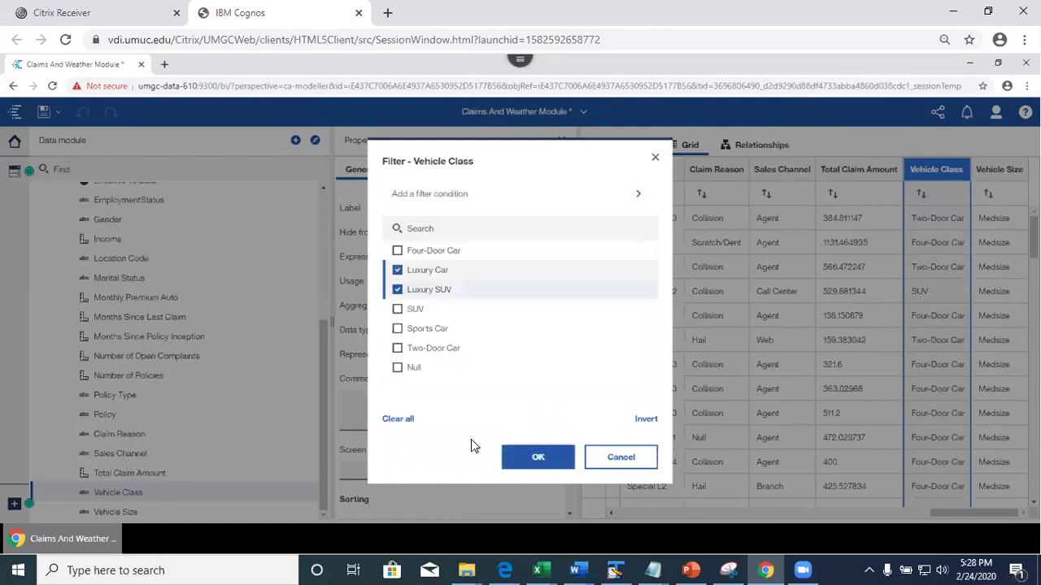
{"action": "left_click", "coordinate": [537, 457]}
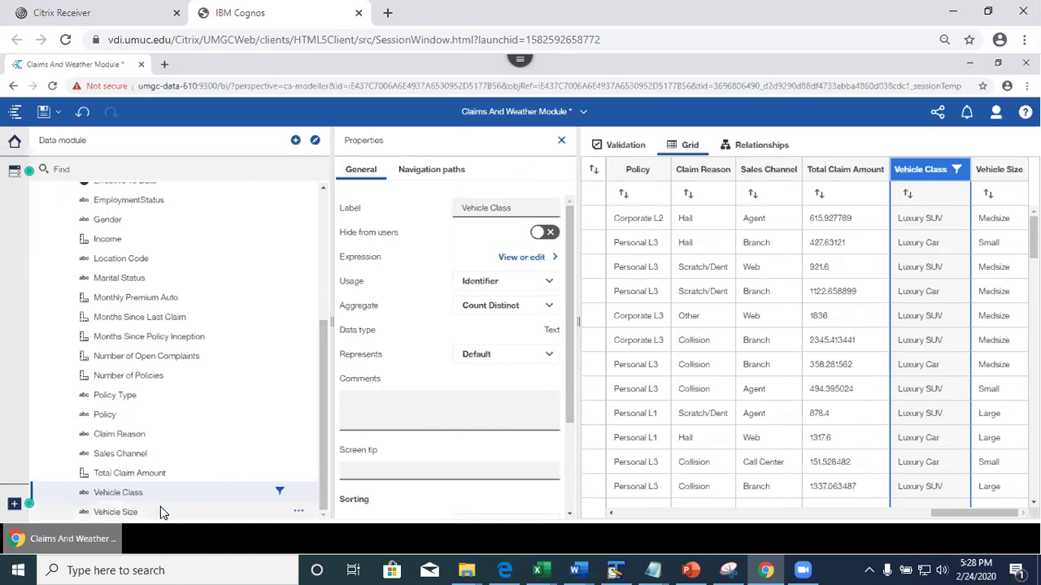
{"action": "left_click_drag", "start_coordinate": [327, 411], "coordinate": [326, 228]}
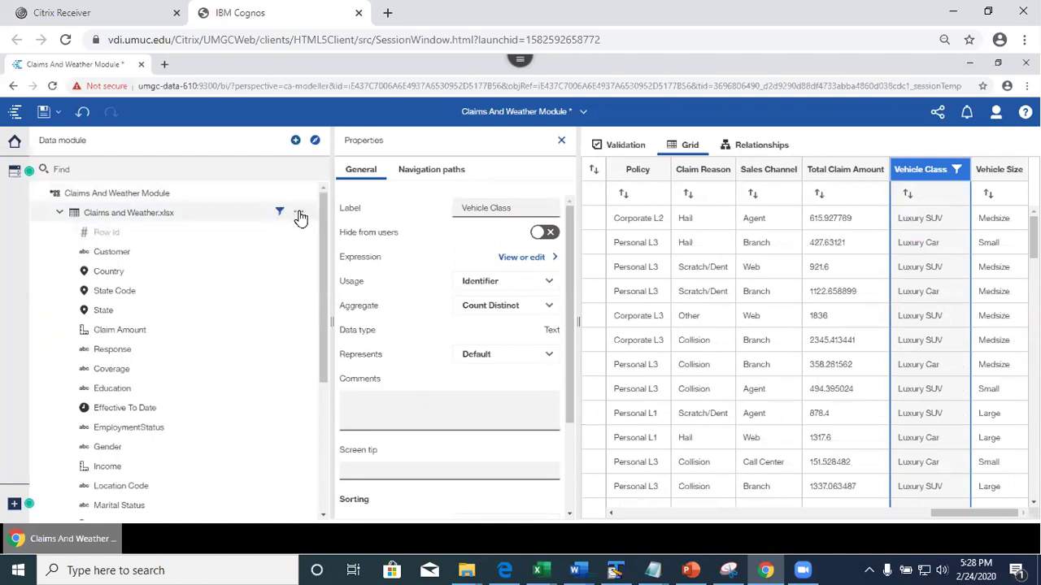
Step: Remove the Vehicle Class filter from the Claims and Weather.xlsx table's managed filters and close its properties
{"action": "left_click", "coordinate": [300, 217]}
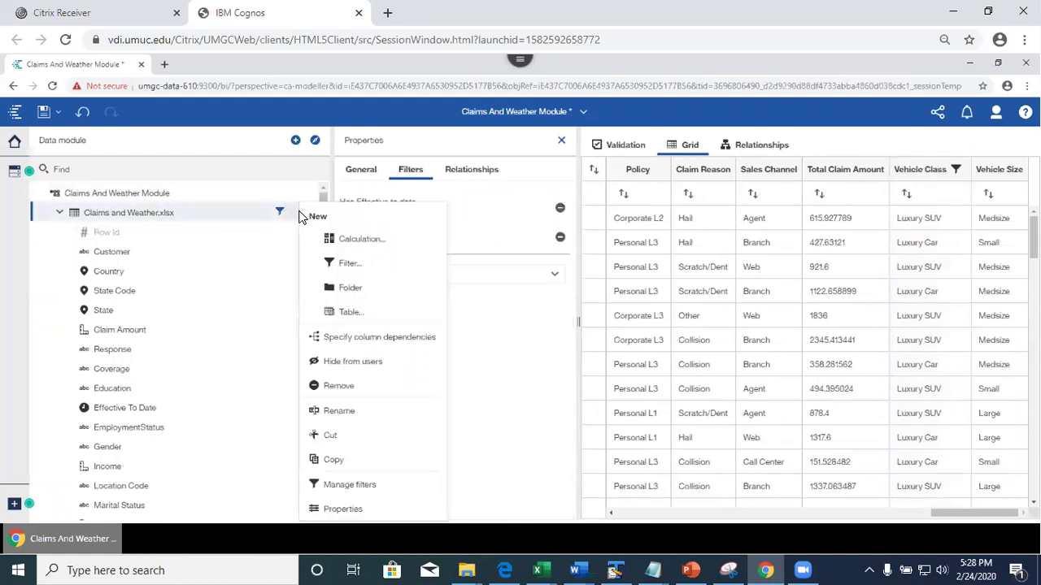
{"action": "left_click", "coordinate": [341, 487]}
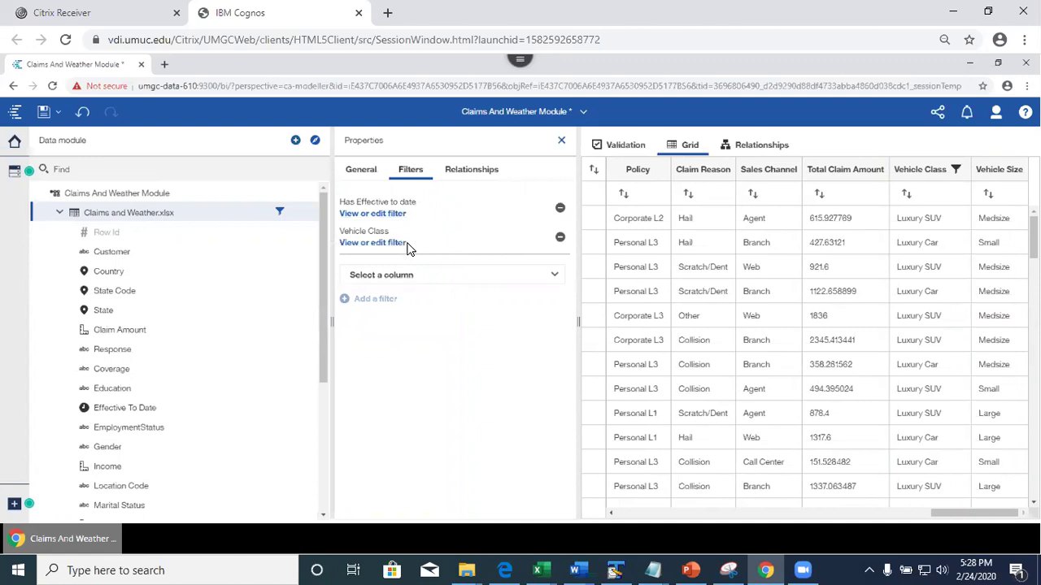
{"action": "left_click", "coordinate": [560, 237]}
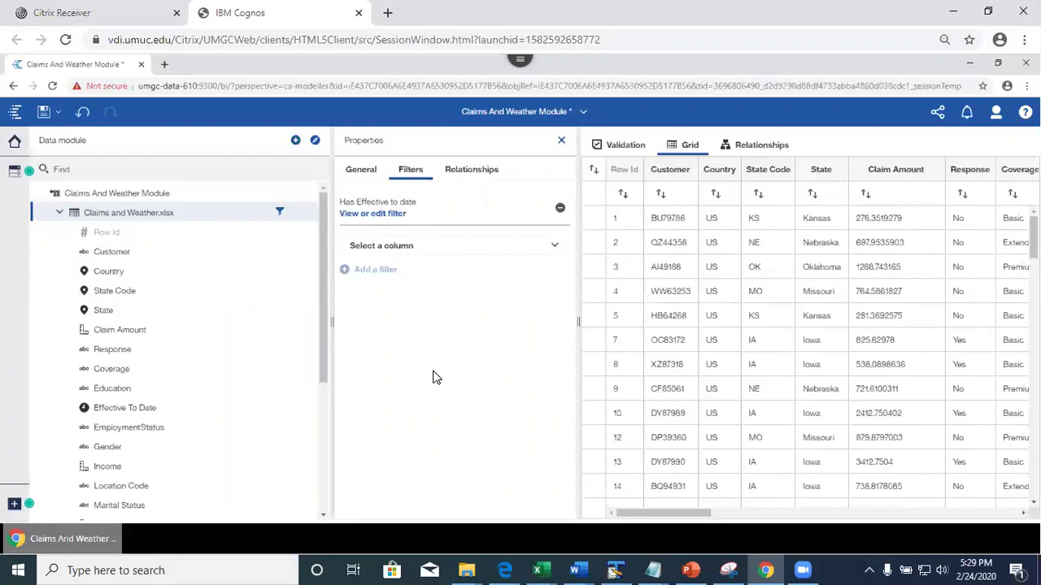
{"action": "left_click", "coordinate": [562, 147]}
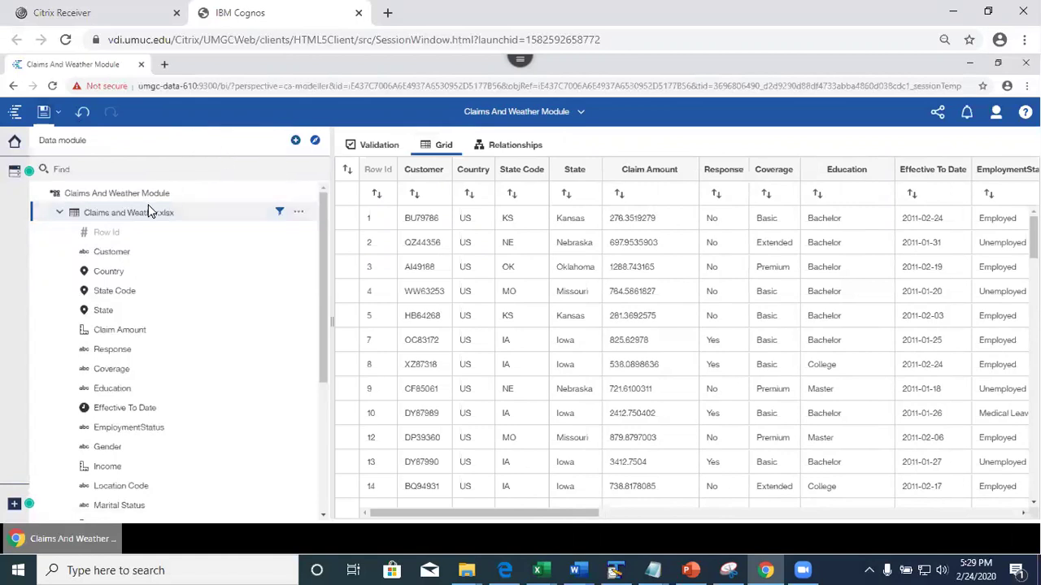
Step: Start a new selectable filter on the Claims and Weather.xlsx table and name it "Personal Coverage for Small Vehicle"
{"action": "left_click", "coordinate": [299, 213]}
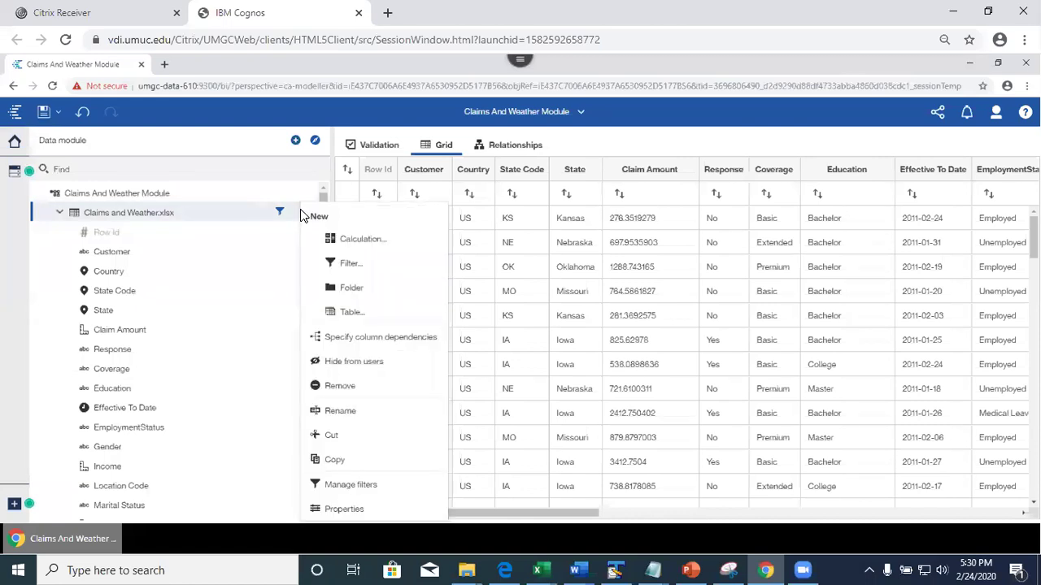
{"action": "left_click", "coordinate": [344, 268]}
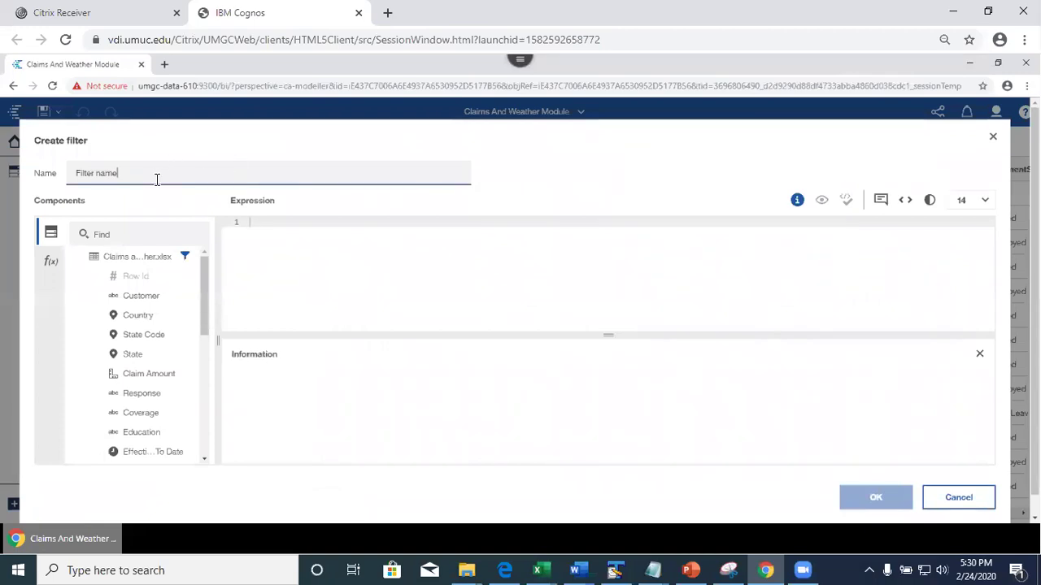
{"action": "left_click_drag", "start_coordinate": [155, 178], "coordinate": [51, 177]}
{"action": "type", "text": "P"}
{"action": "type", "text": "ersonal"}
{"action": "type", "text": " Cove"}
{"action": "type", "text": "ra"}
{"action": "type", "text": "ge"}
{"action": "type", "text": "Coverage "}
{"action": "type", "text": "for "}
{"action": "type", "text": "S"}
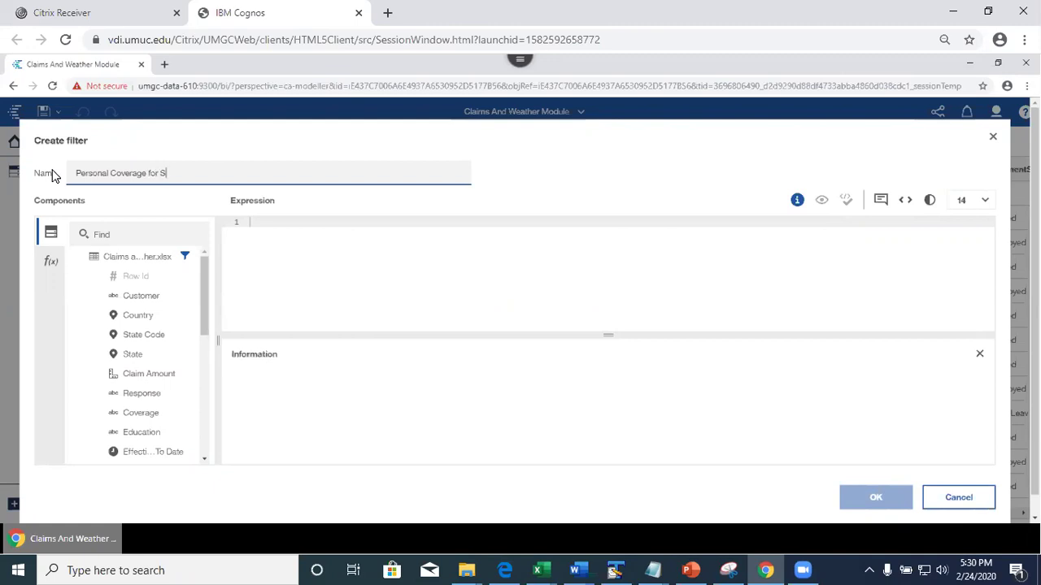
{"action": "type", "text": "mall Vehicle"}
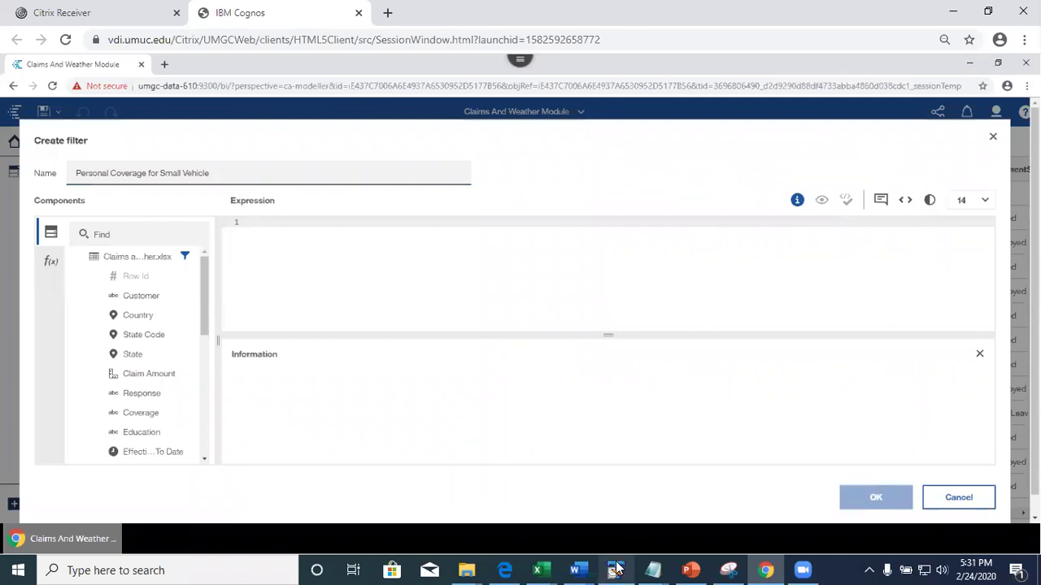
Step: Switch to TextPad and copy the expression Policy_Type contains ('Personal') and Vehicle_Size contains ('Small')
{"action": "mouse_move", "coordinate": [617, 569]}
{"action": "mouse_move", "coordinate": [612, 508]}
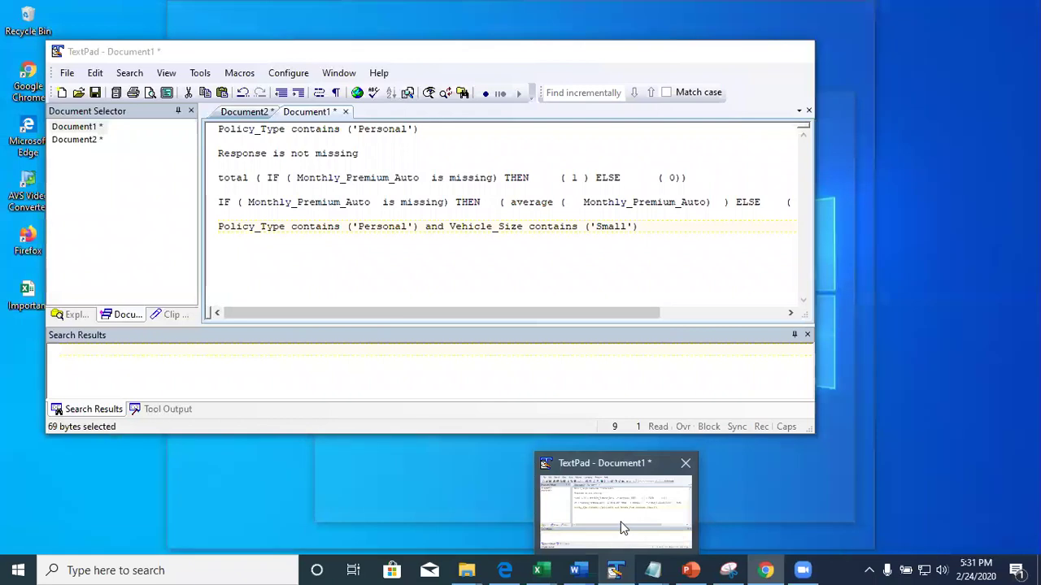
{"action": "left_click", "coordinate": [620, 523]}
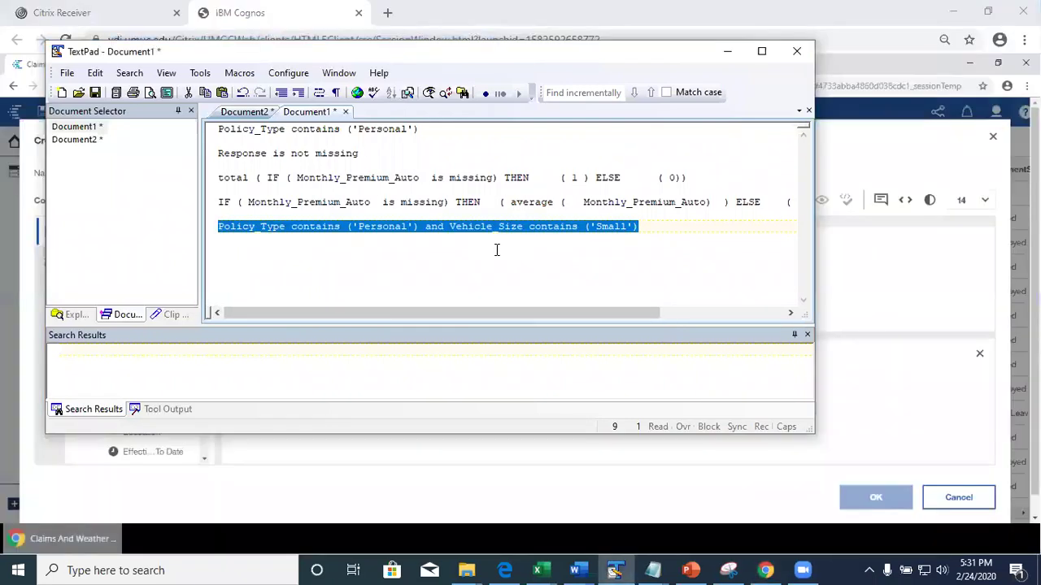
{"action": "left_click", "coordinate": [408, 235]}
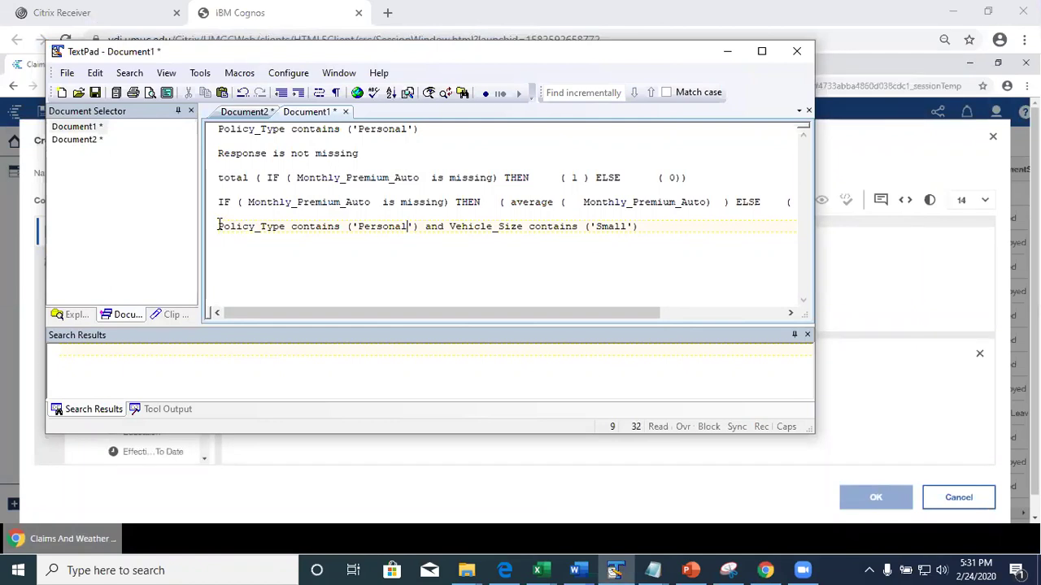
{"action": "left_click_drag", "start_coordinate": [220, 226], "coordinate": [657, 234]}
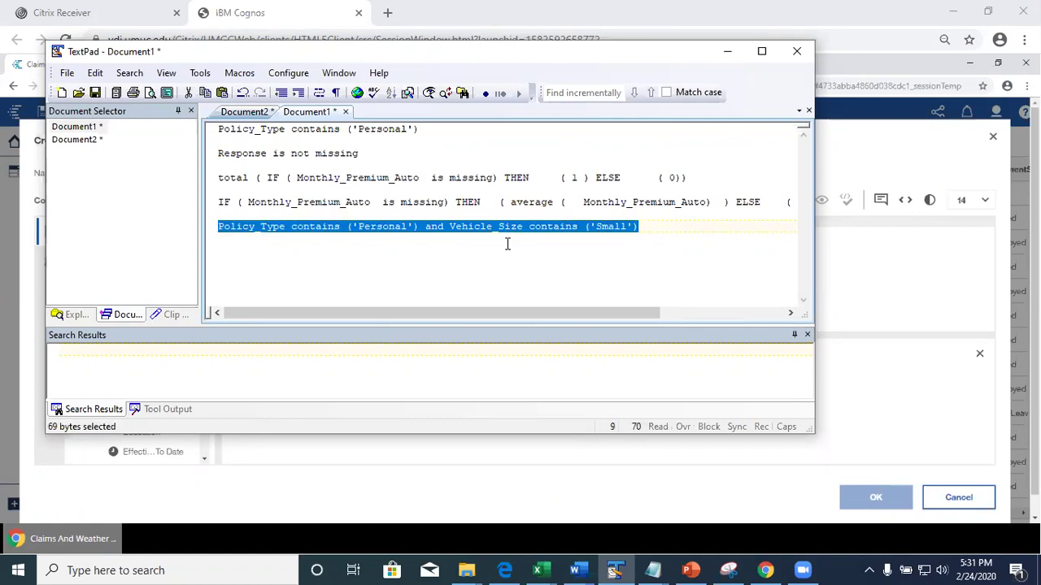
{"action": "left_click", "coordinate": [394, 230]}
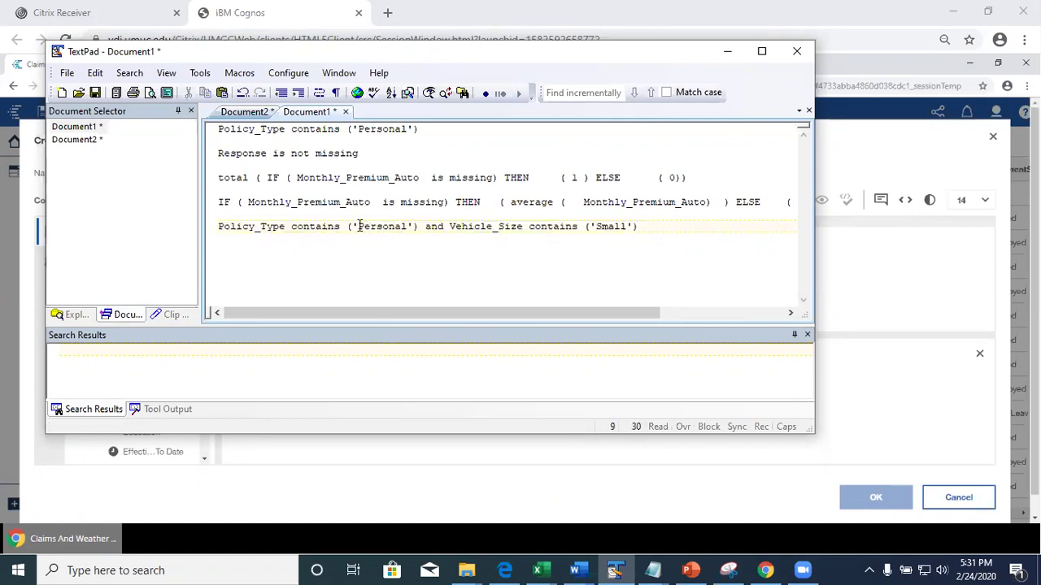
{"action": "left_click", "coordinate": [362, 224]}
{"action": "left_click", "coordinate": [568, 226]}
{"action": "left_click", "coordinate": [651, 230]}
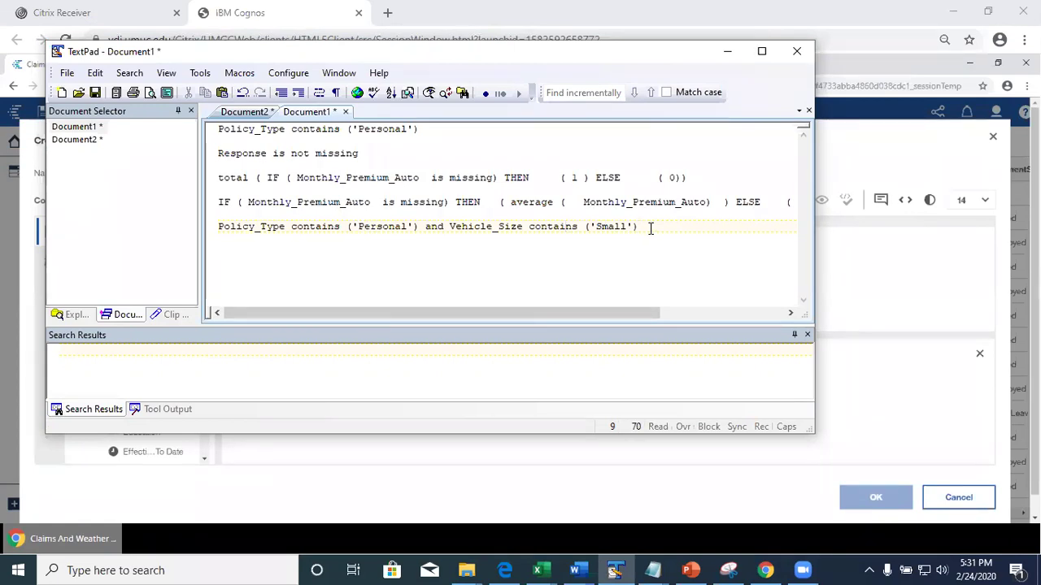
{"action": "left_click_drag", "start_coordinate": [650, 227], "coordinate": [208, 231]}
{"action": "key", "text": "ctrl+c"}
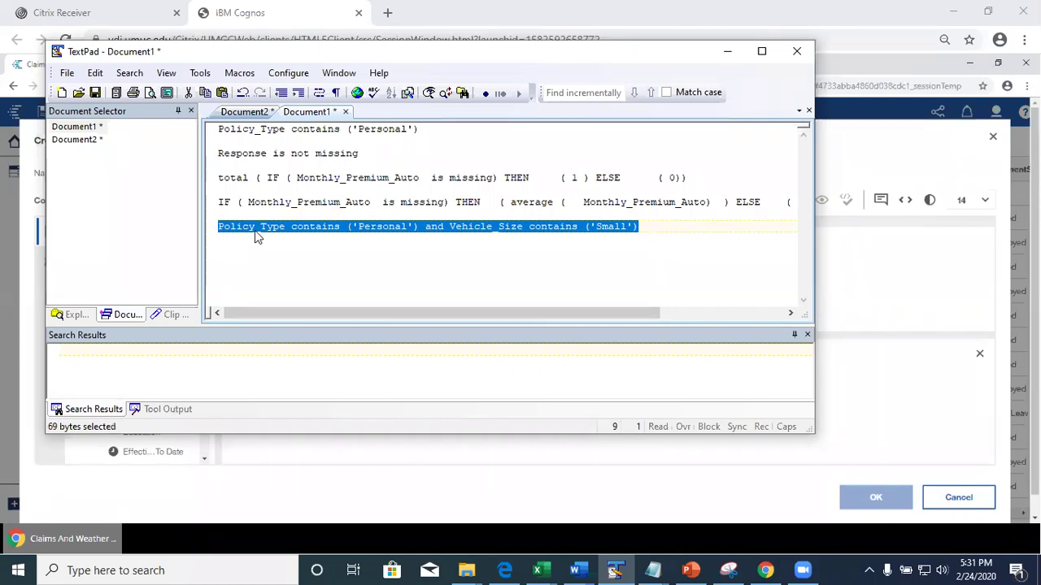
Step: Return to Cognos, transfer the copied text through the Citrix clipboard and paste it as the filter expression
{"action": "left_click", "coordinate": [874, 148]}
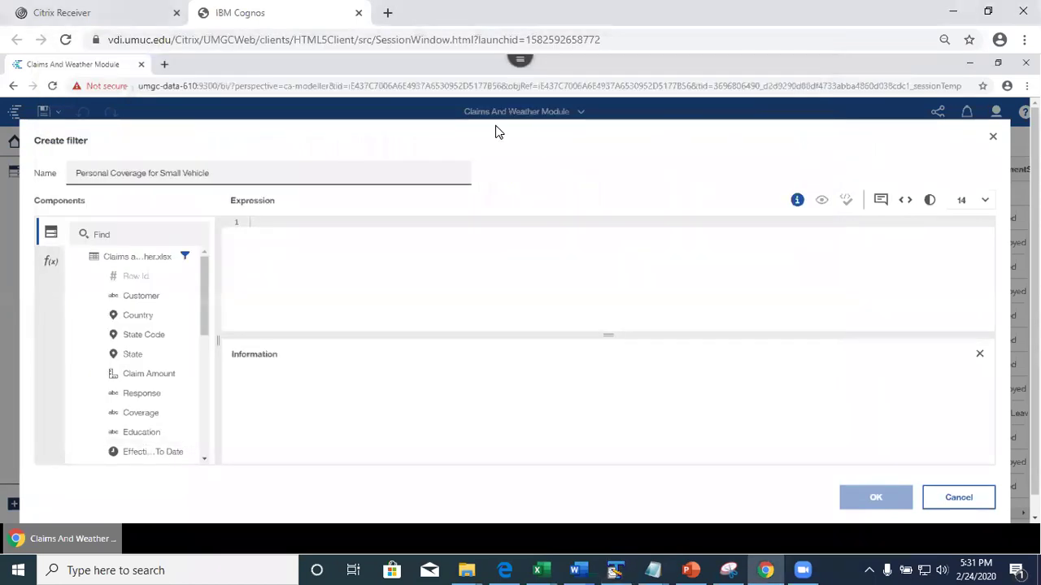
{"action": "left_click", "coordinate": [522, 67]}
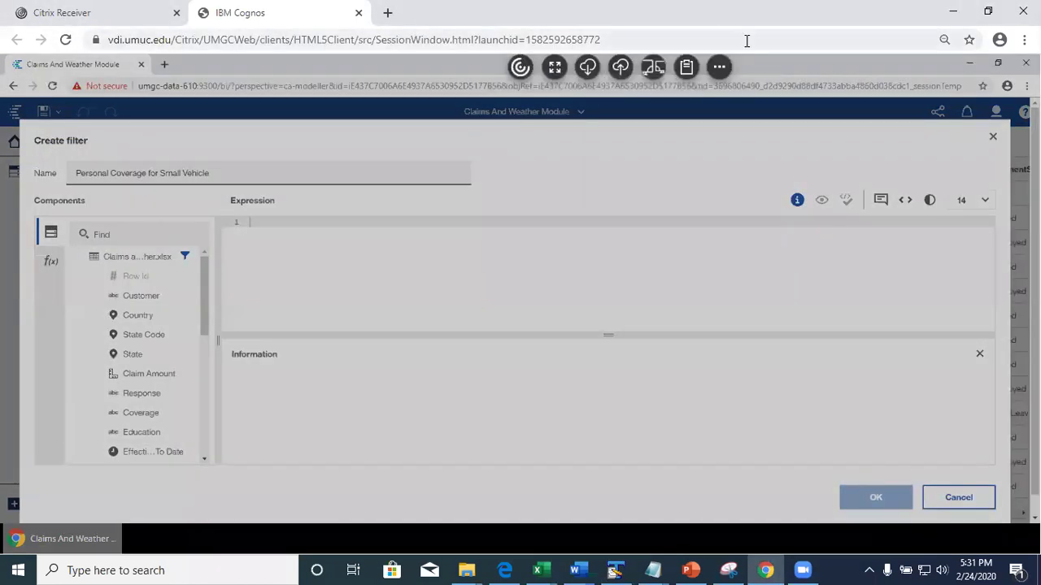
{"action": "left_click", "coordinate": [687, 68]}
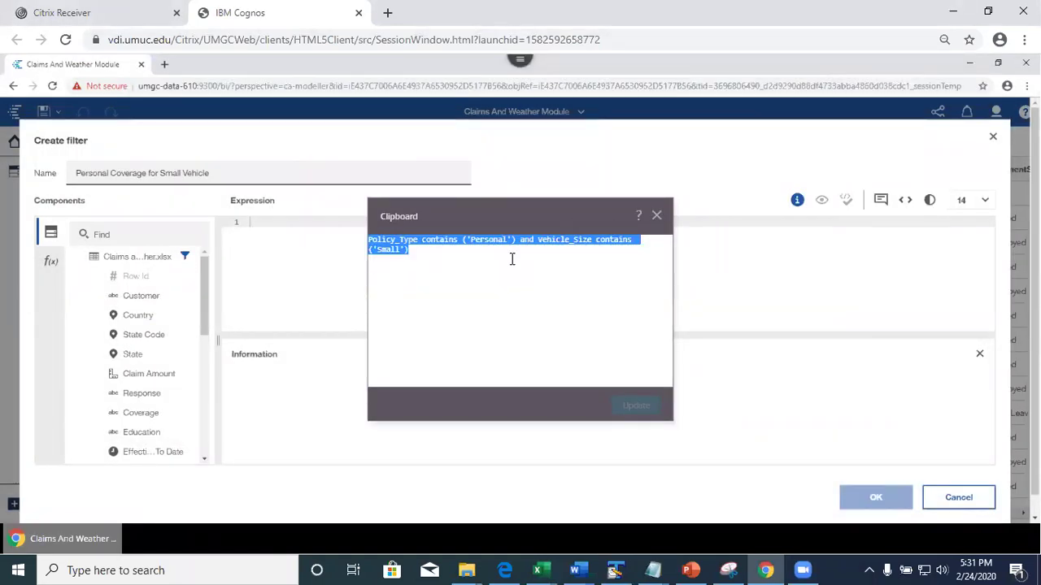
{"action": "key", "text": "ctrl+v"}
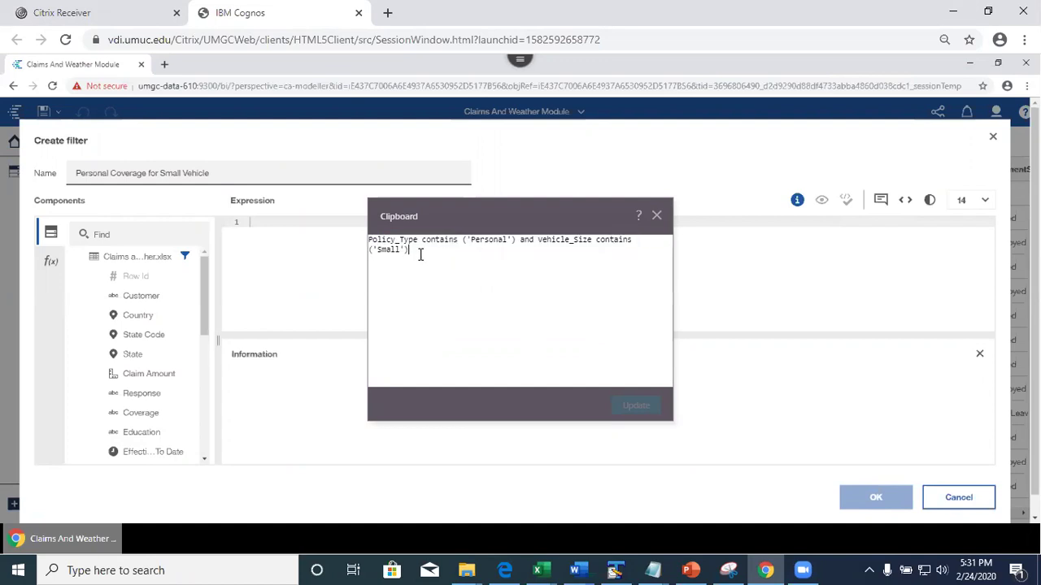
{"action": "left_click", "coordinate": [267, 228]}
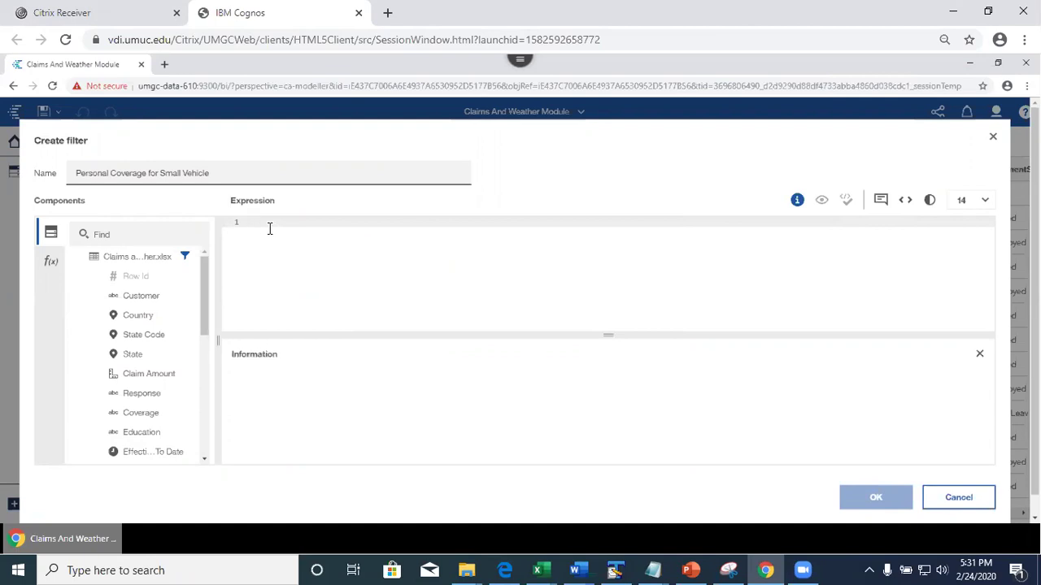
{"action": "key", "text": "ctrl+v"}
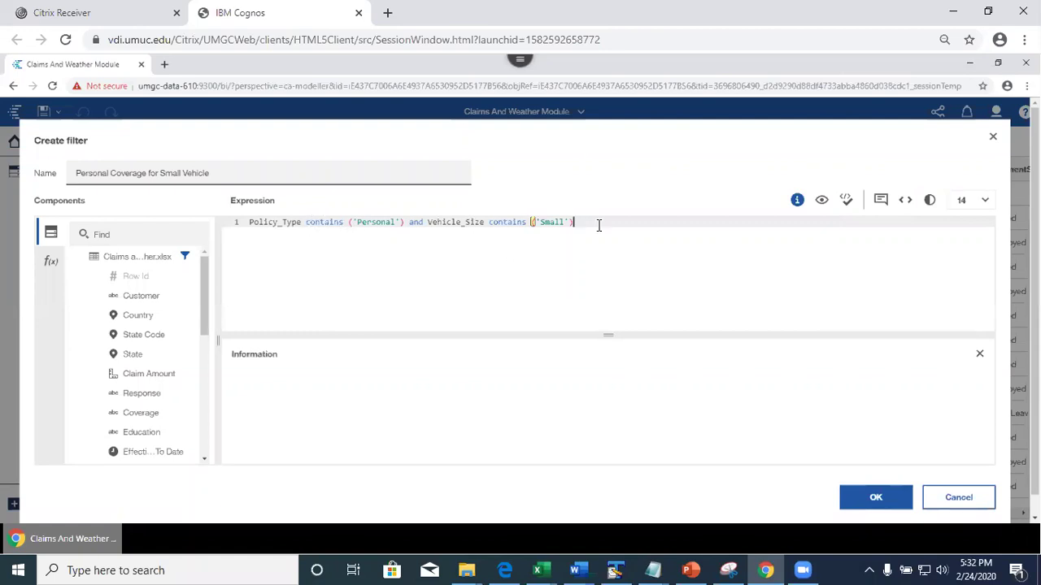
Step: Format the filter expression's code and create the filter
{"action": "left_click", "coordinate": [905, 203]}
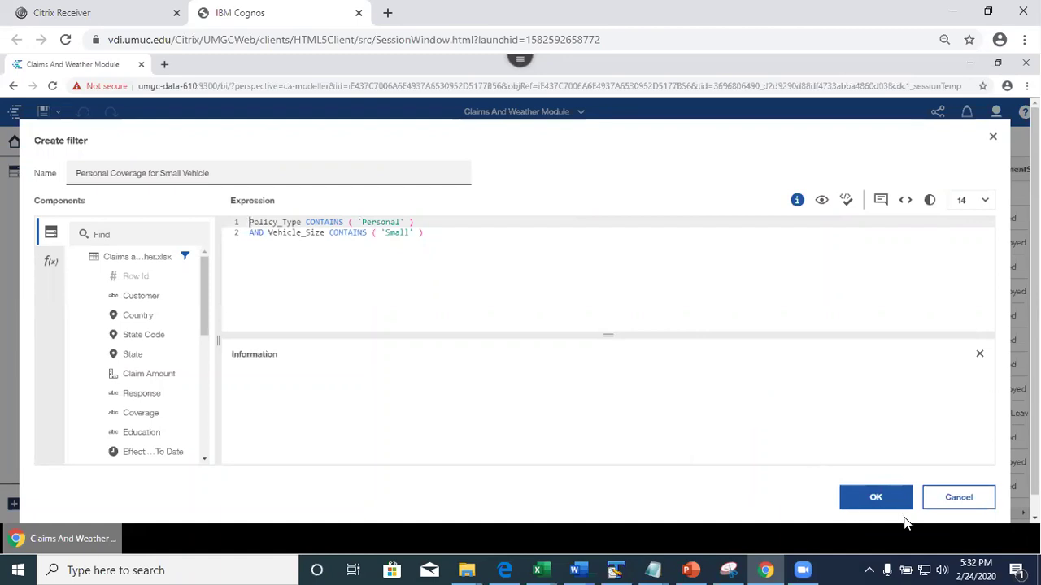
{"action": "left_click", "coordinate": [875, 499]}
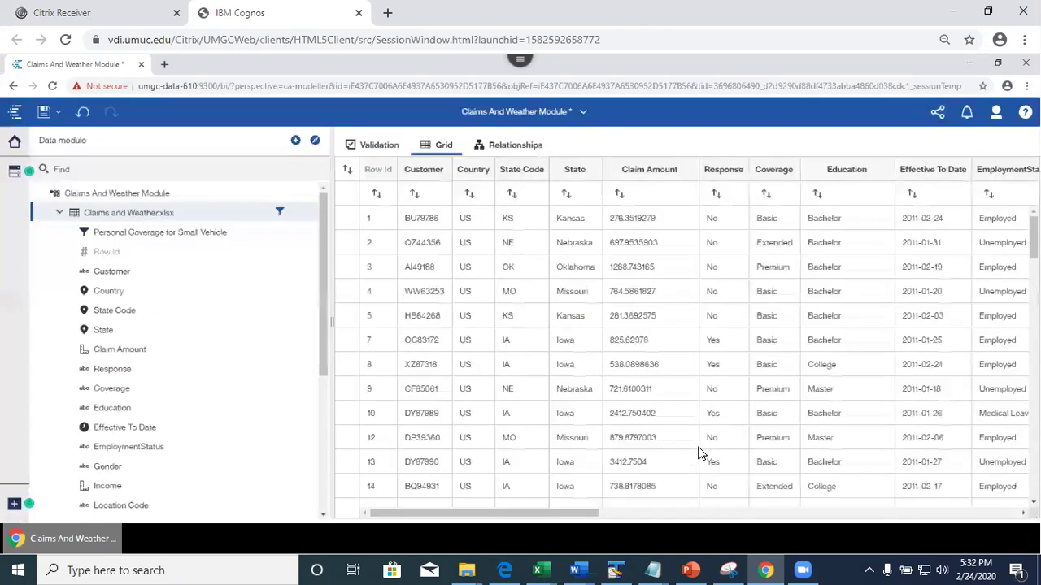
Step: Examine the policy and vehicle columns in the data grid, and save the data module
{"action": "left_click_drag", "start_coordinate": [498, 515], "coordinate": [950, 514]}
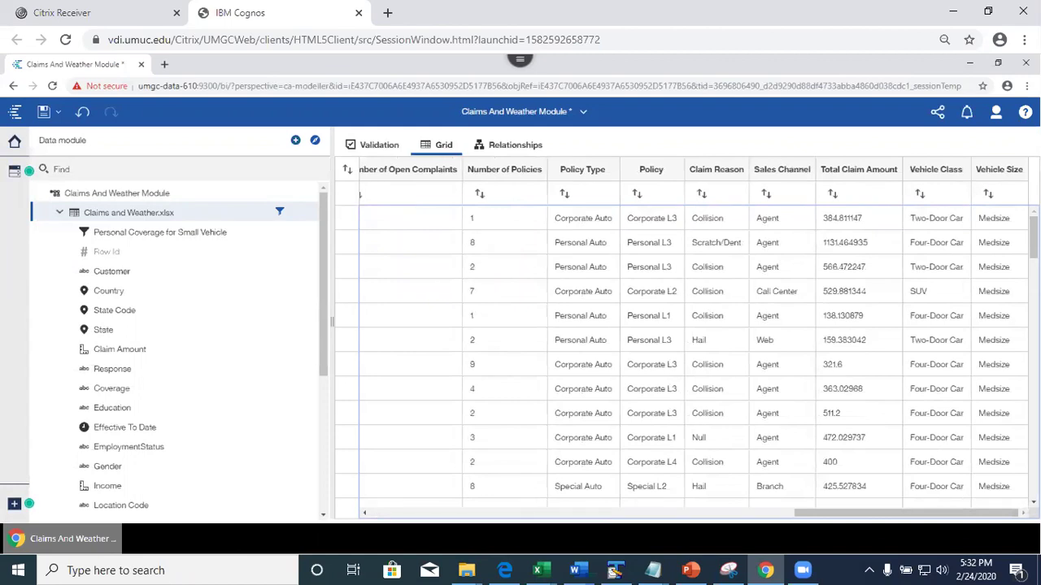
{"action": "scroll", "coordinate": [687, 357], "scroll_direction": "down", "scroll_amount": 3}
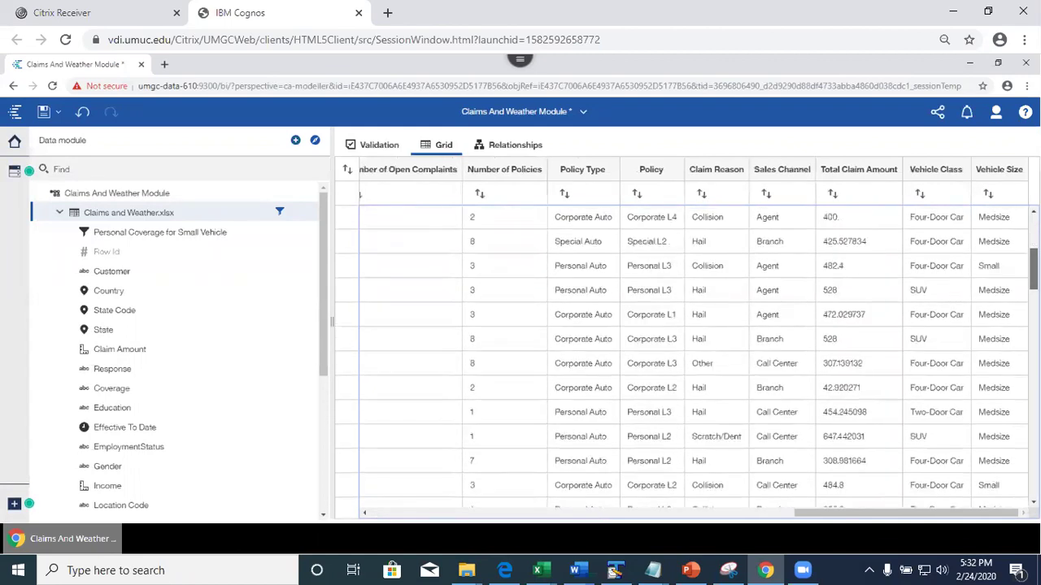
{"action": "scroll", "coordinate": [687, 358], "scroll_direction": "down", "scroll_amount": 2}
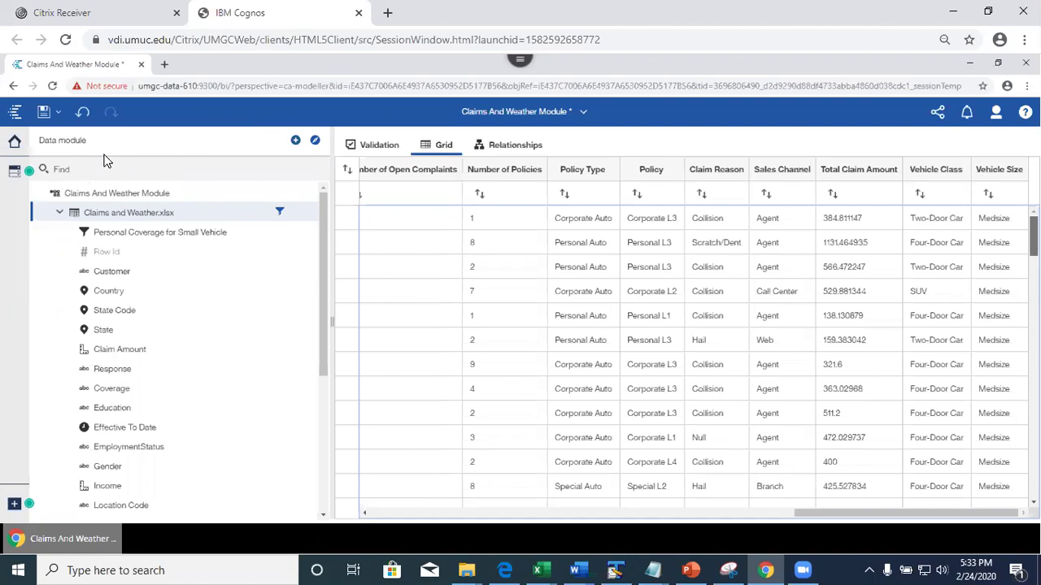
{"action": "left_click", "coordinate": [43, 115]}
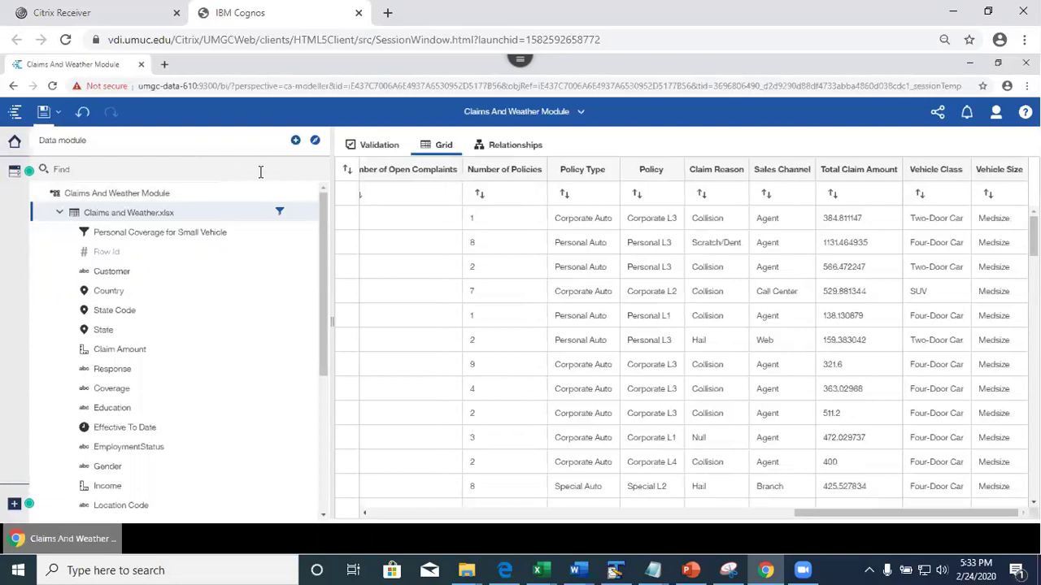
Step: Switch to the PowerPoint presentation and review the Selectable Filter example on slide 17, moving on to slide 18
{"action": "left_click", "coordinate": [688, 569]}
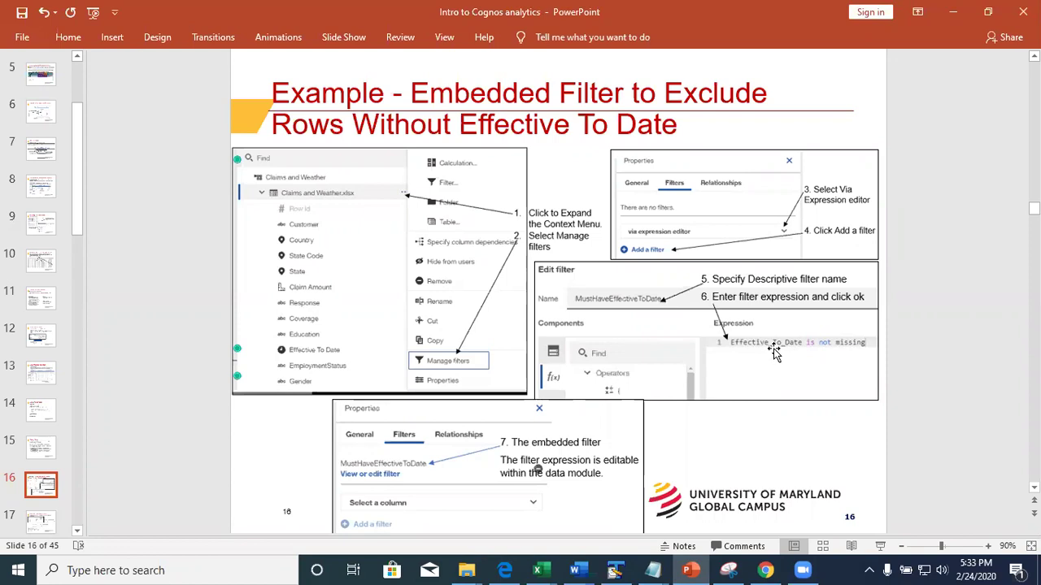
{"action": "left_click", "coordinate": [42, 523]}
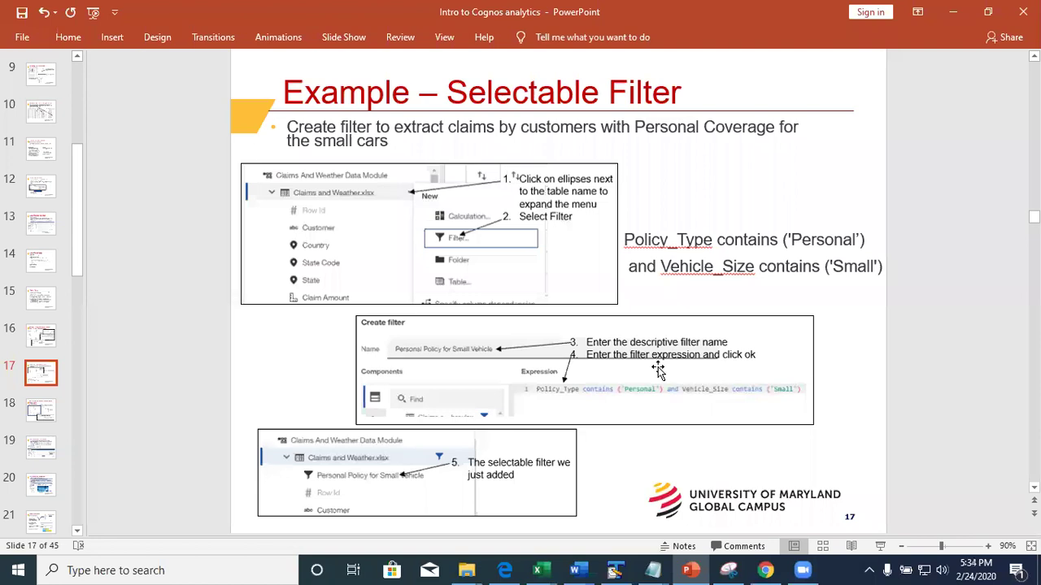
{"action": "left_click", "coordinate": [43, 411]}
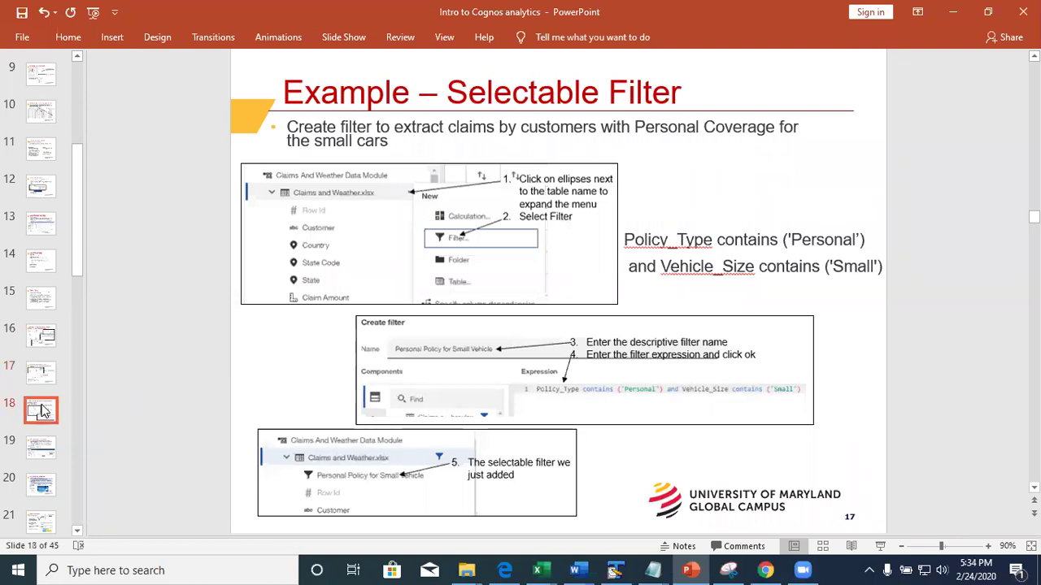
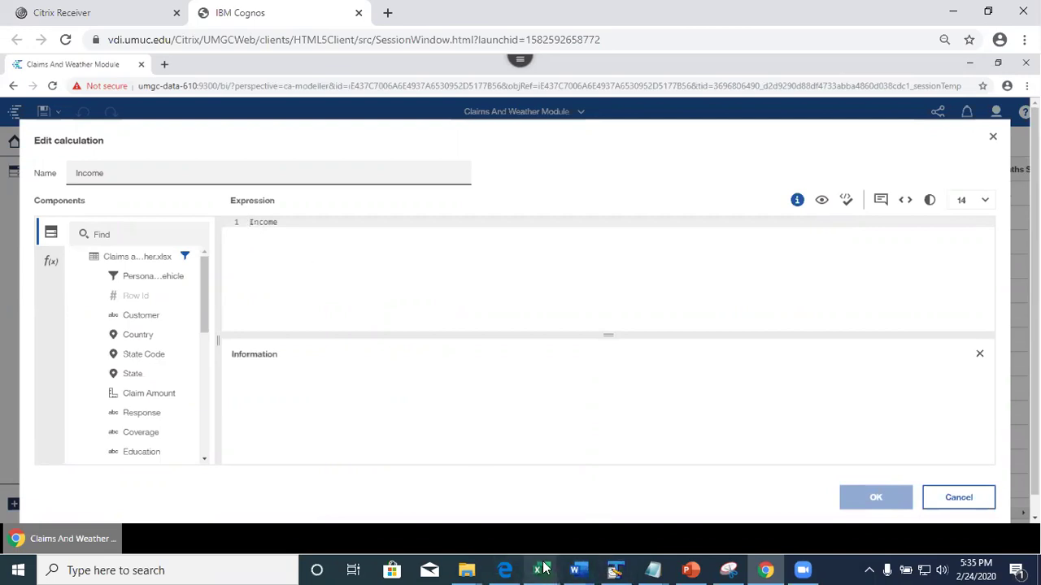
Step: Copy the IF expression that averages missing Monthly_Premium_Auto values from TextPad and return to the Income calculation in Cognos
{"action": "left_click", "coordinate": [615, 569]}
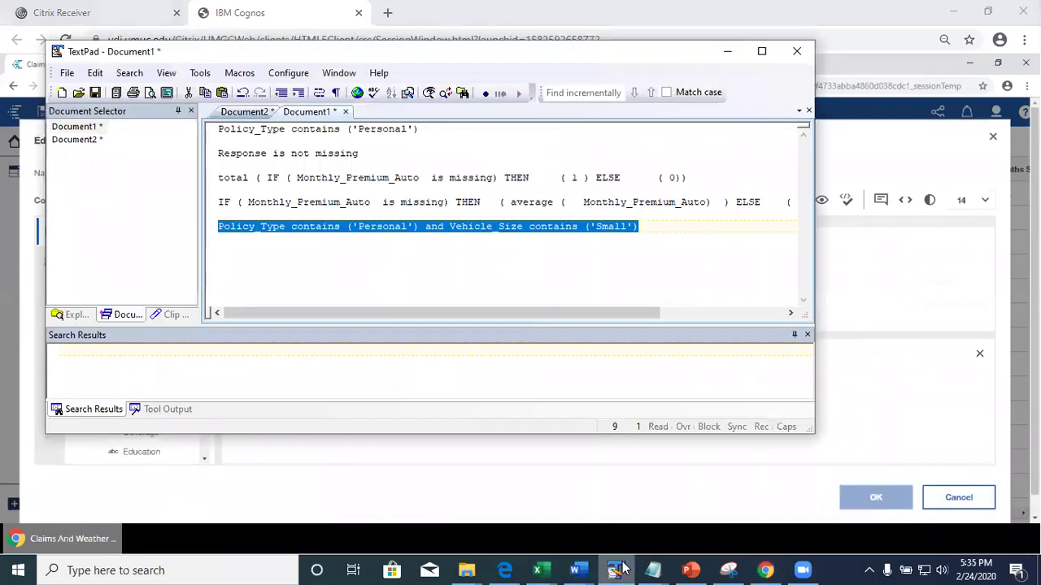
{"action": "left_click", "coordinate": [444, 226]}
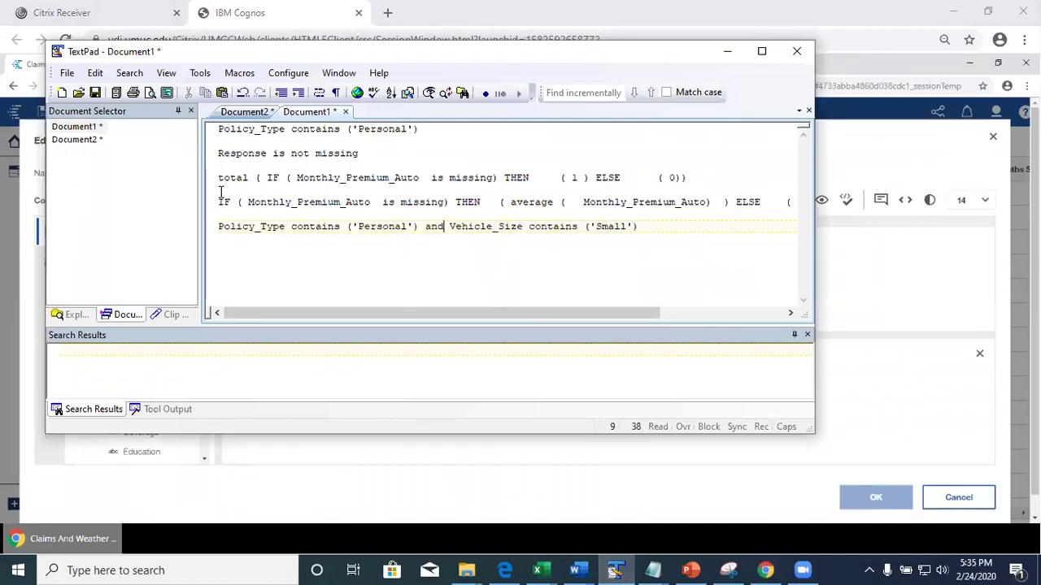
{"action": "left_click_drag", "start_coordinate": [219, 202], "coordinate": [786, 216]}
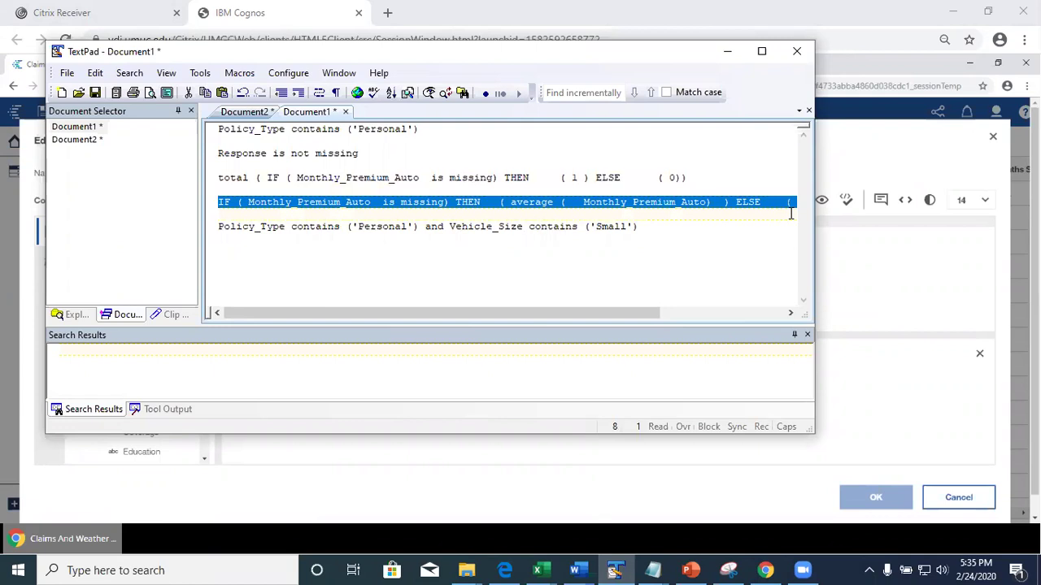
{"action": "left_click", "coordinate": [886, 267]}
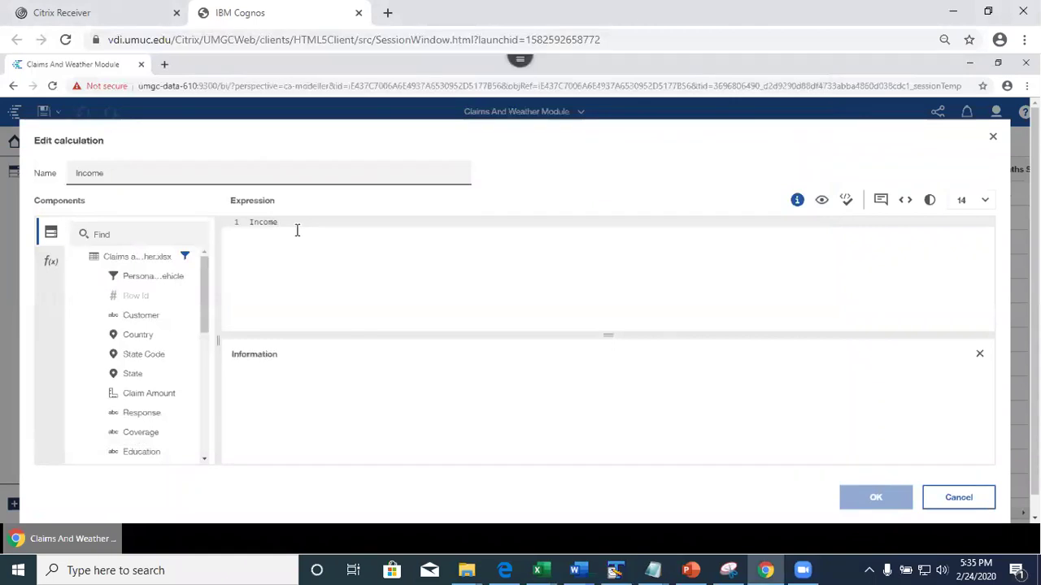
Step: Clear the Income calculation's expression, including the wrongly pasted Policy_Type and Vehicle_Size condition
{"action": "left_click_drag", "start_coordinate": [292, 225], "coordinate": [228, 228]}
{"action": "type", "text": "Policy_Type contains ('Personal') and Vehicle_Size contains ('Small')"}
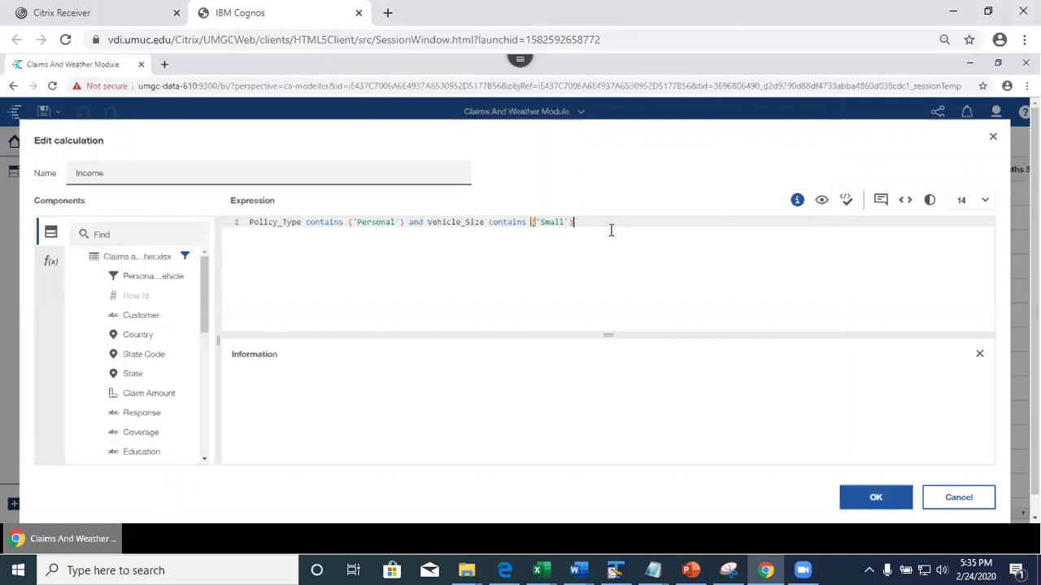
{"action": "left_click_drag", "start_coordinate": [609, 228], "coordinate": [203, 223]}
{"action": "key", "text": "BackSpace"}
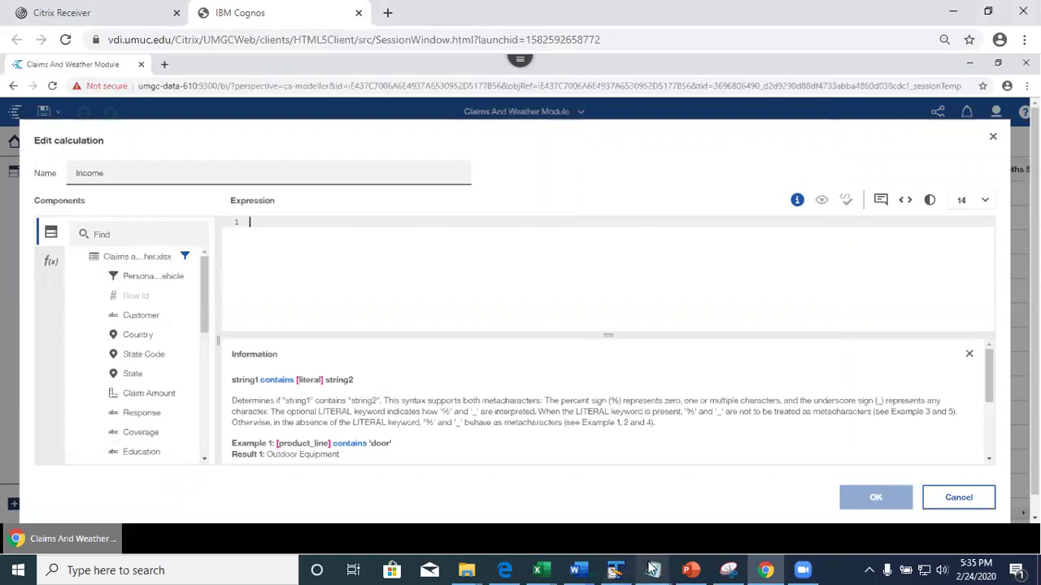
Step: Switch to TextPad and replace Monthly_Premium_Auto with Income in the IF condition of the averaging expression
{"action": "mouse_move", "coordinate": [650, 570]}
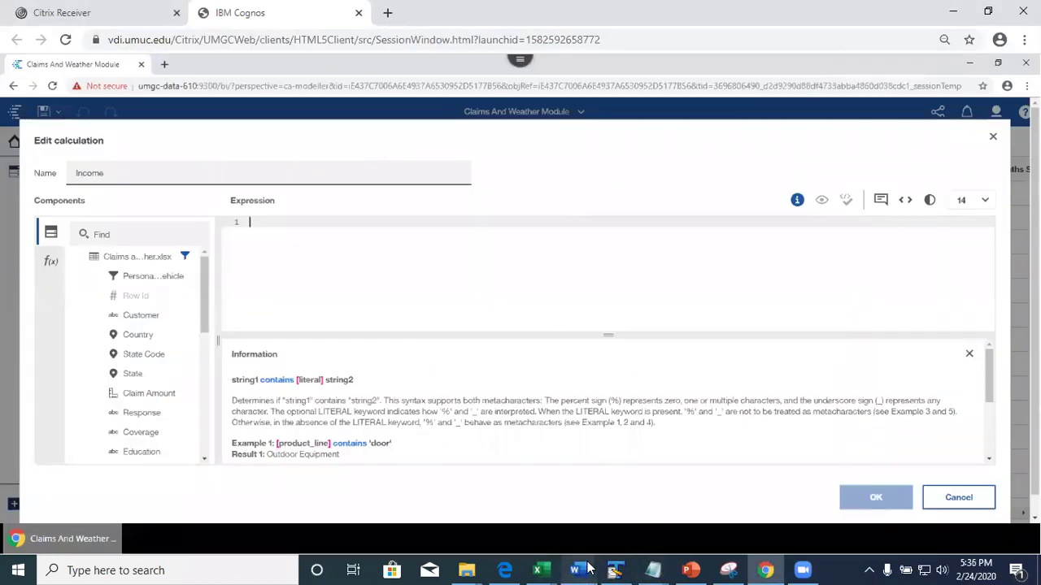
{"action": "left_click", "coordinate": [614, 569]}
{"action": "right_click", "coordinate": [492, 254]}
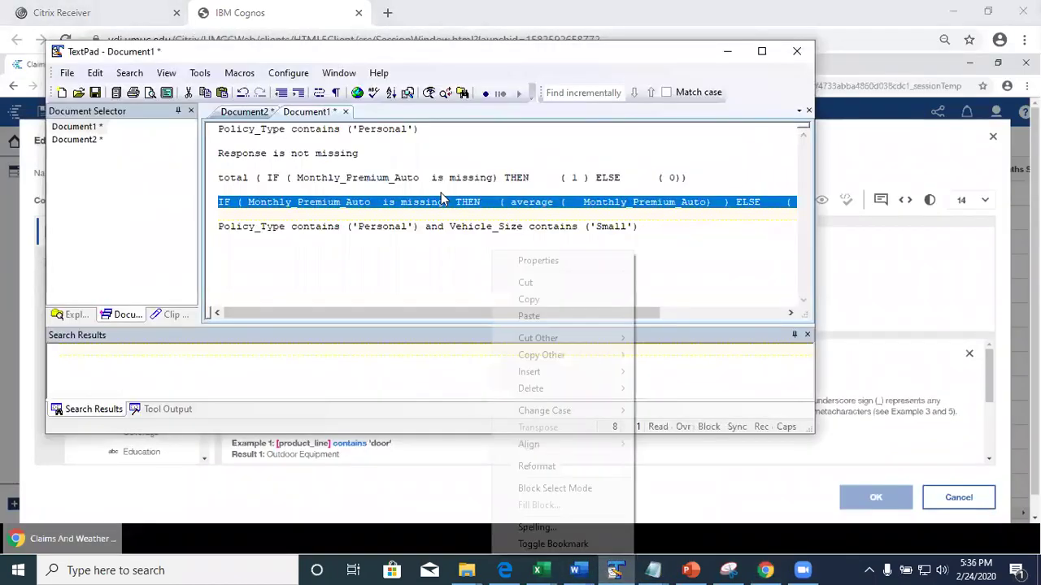
{"action": "left_click", "coordinate": [378, 209]}
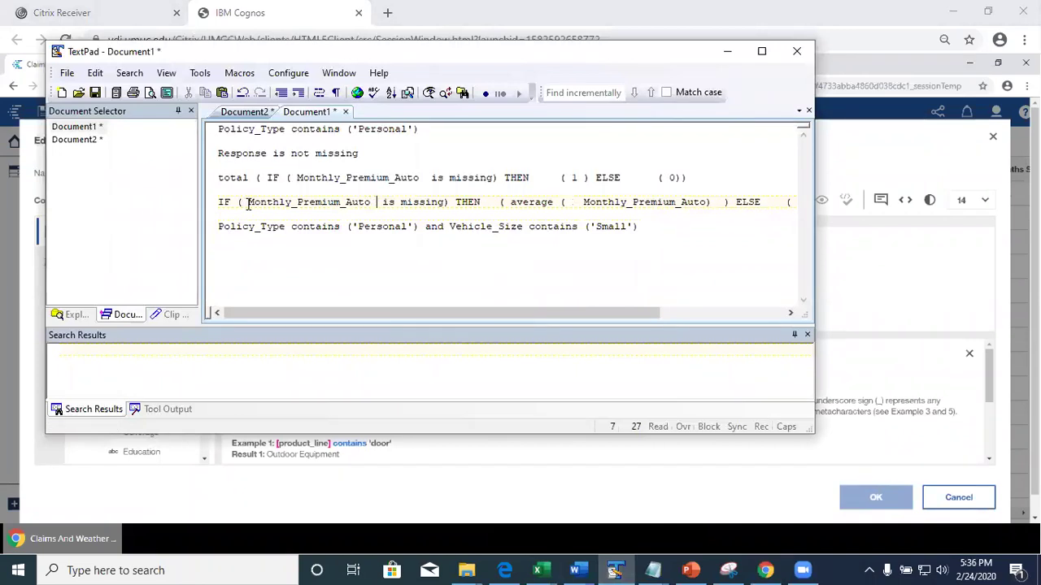
{"action": "mouse_move", "coordinate": [243, 203]}
{"action": "left_mouse_down"}
{"action": "mouse_move", "coordinate": [372, 203]}
{"action": "mouse_move", "coordinate": [273, 192]}
{"action": "mouse_move", "coordinate": [254, 205]}
{"action": "left_mouse_up"}
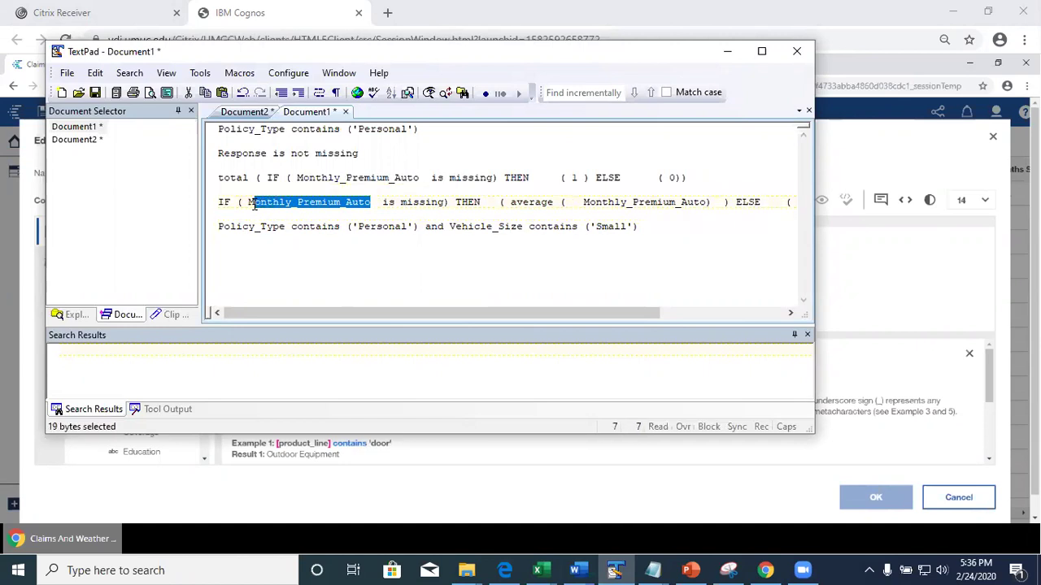
{"action": "key", "text": "BackSpace"}
{"action": "key", "text": "BackSpace"}
{"action": "type", "text": "Income"}
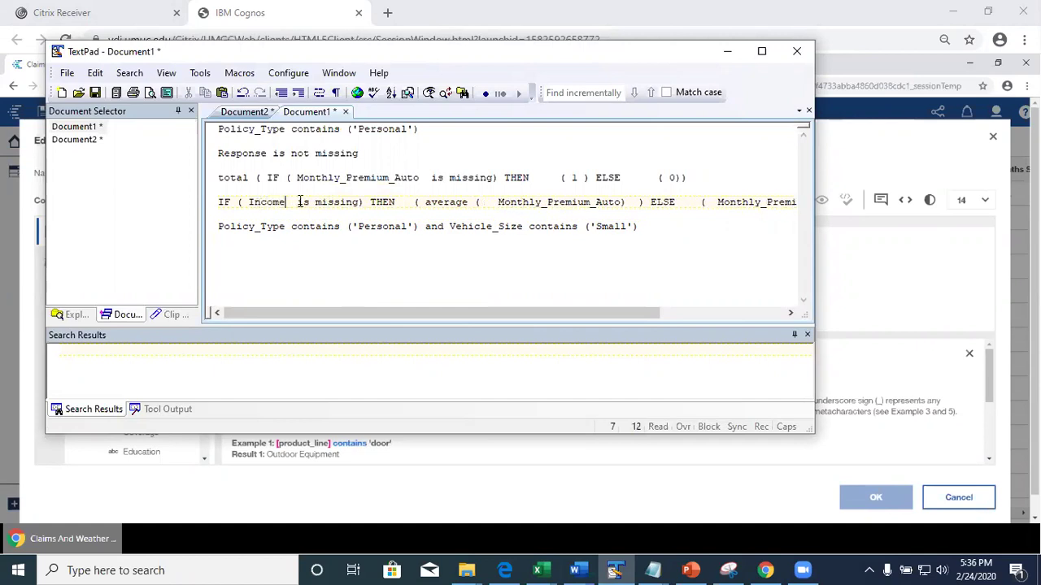
Step: Replace Monthly_Premium_Auto with Income in the average and ELSE parts of the IF expression
{"action": "left_click_drag", "start_coordinate": [248, 202], "coordinate": [284, 209]}
{"action": "key", "text": "ctrl+c"}
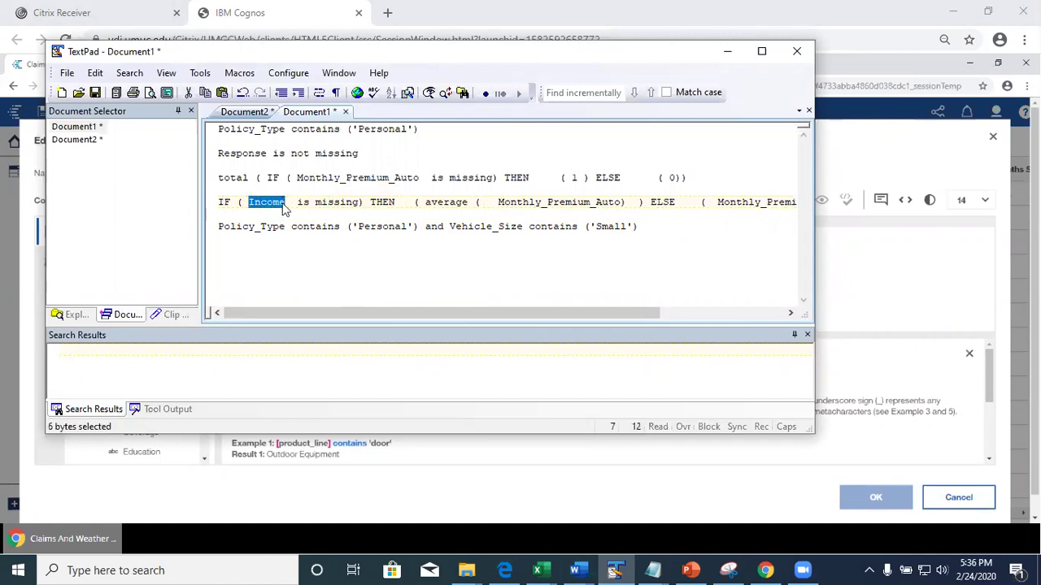
{"action": "left_click_drag", "start_coordinate": [497, 201], "coordinate": [620, 210]}
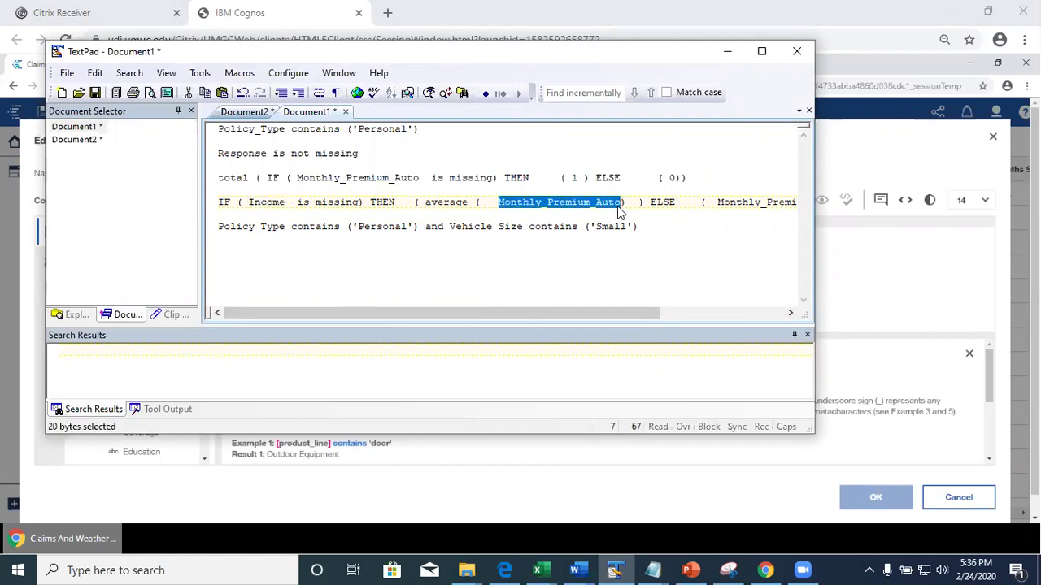
{"action": "key", "text": "ctrl+v"}
{"action": "left_click_drag", "start_coordinate": [634, 202], "coordinate": [752, 205]}
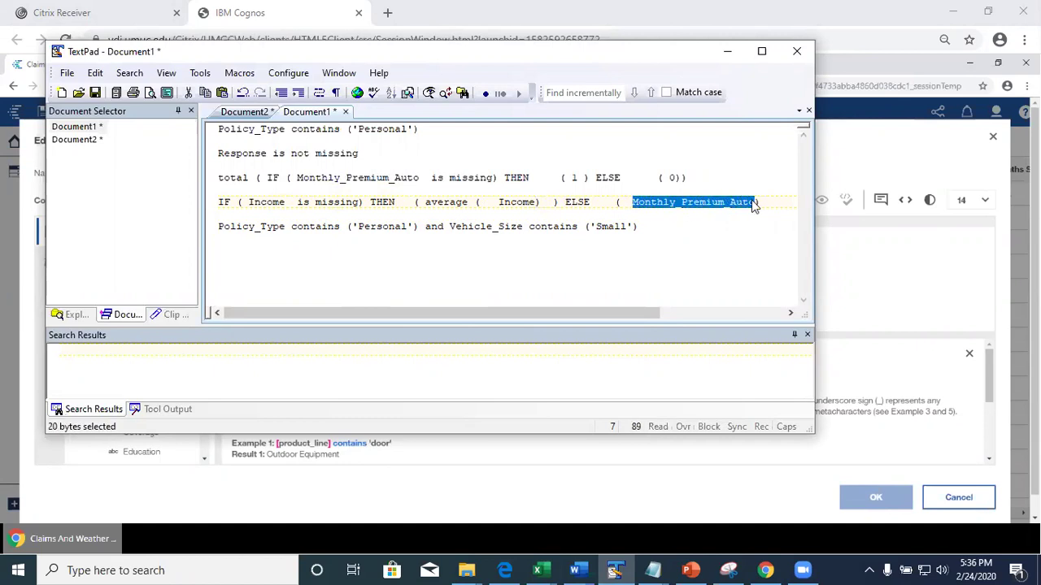
{"action": "key", "text": "ctrl+v"}
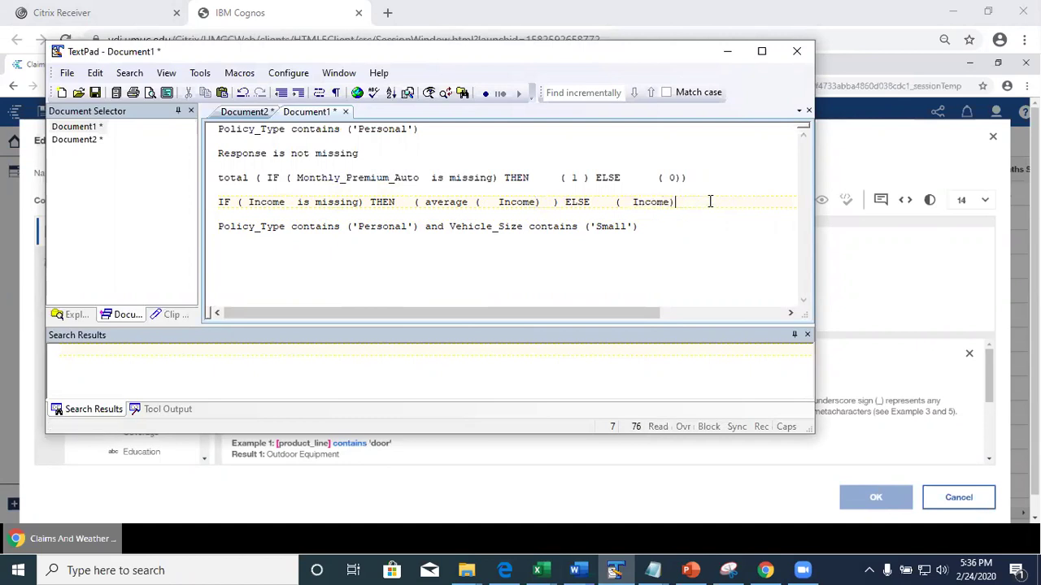
Step: Copy the complete Income IF expression through the session clipboard in Cognos and insert it as the Income calculation's expression
{"action": "left_click_drag", "start_coordinate": [709, 201], "coordinate": [205, 208]}
{"action": "key", "text": "ctrl+c"}
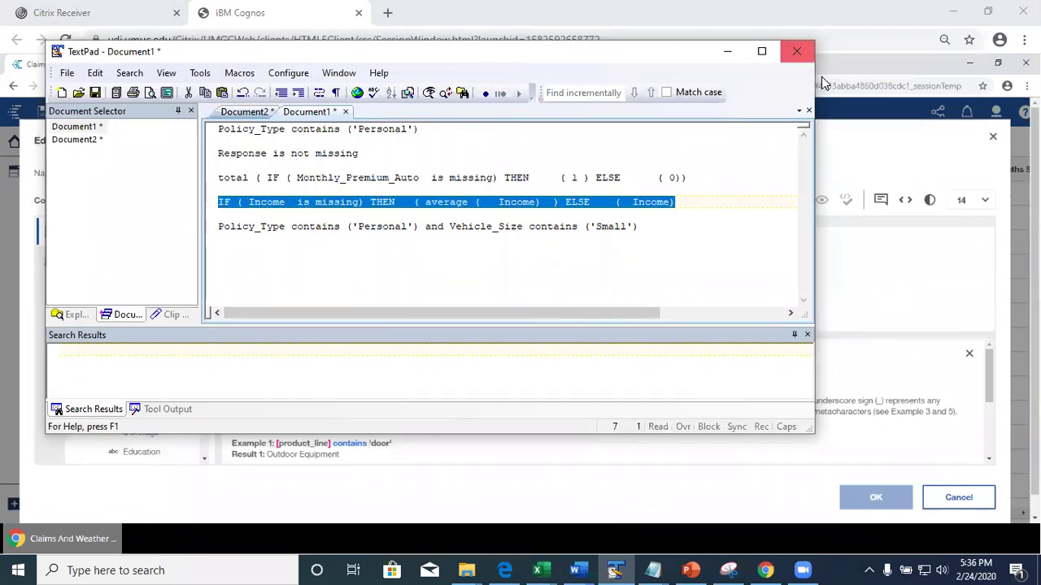
{"action": "left_click", "coordinate": [861, 291]}
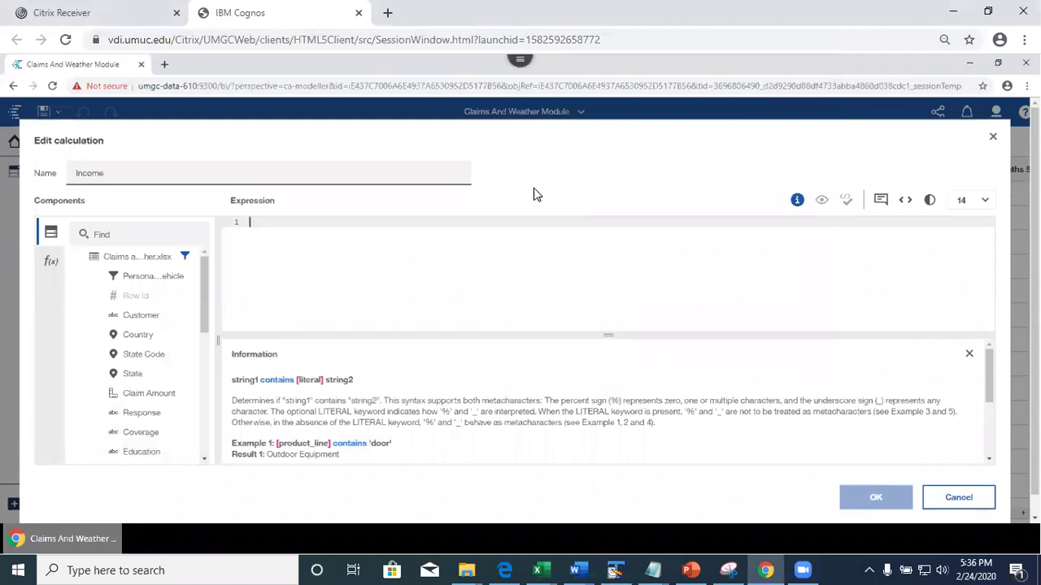
{"action": "left_click", "coordinate": [519, 66]}
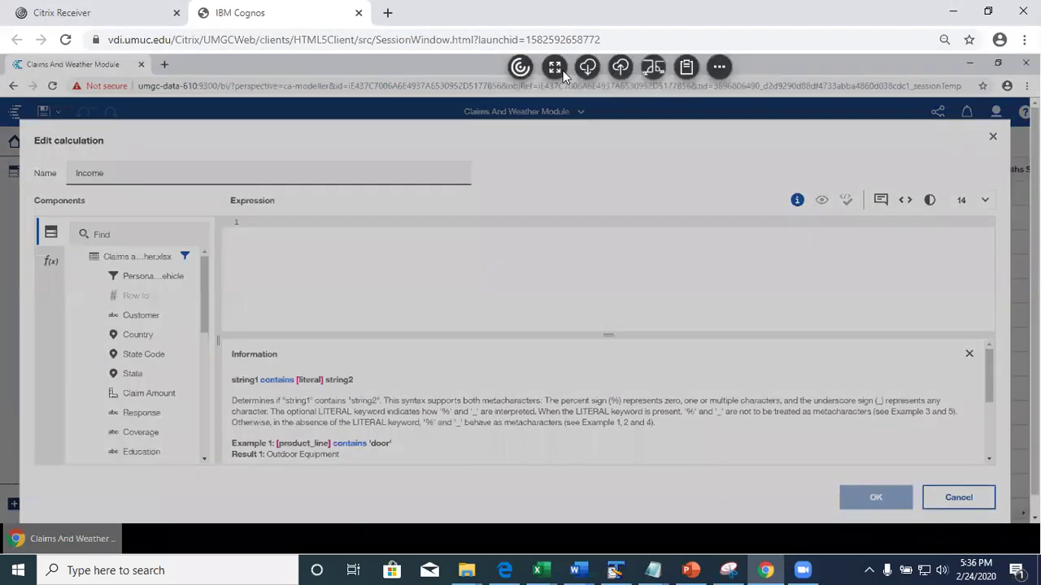
{"action": "left_click", "coordinate": [687, 66]}
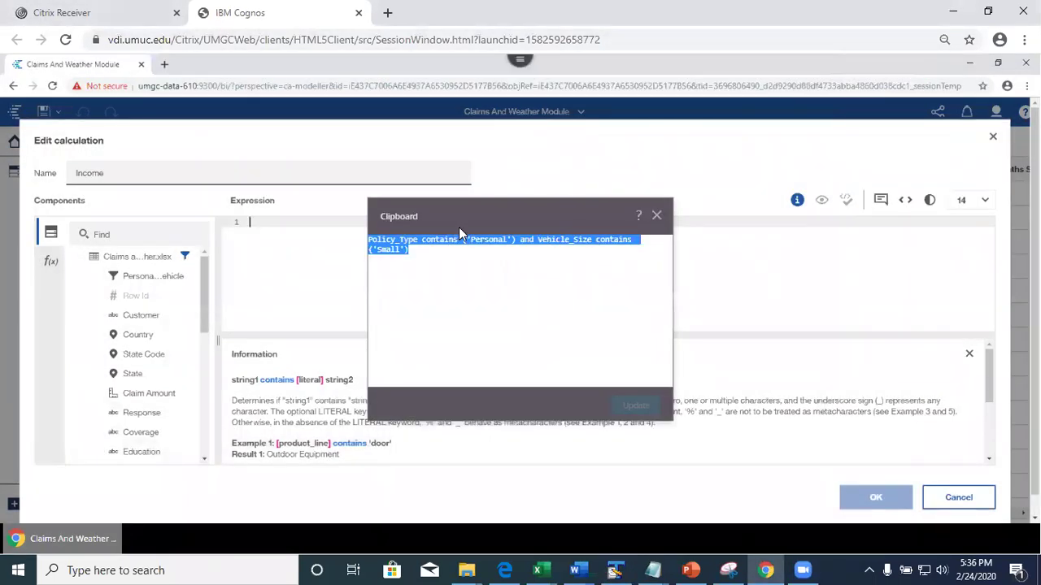
{"action": "key", "text": "ctrl+v"}
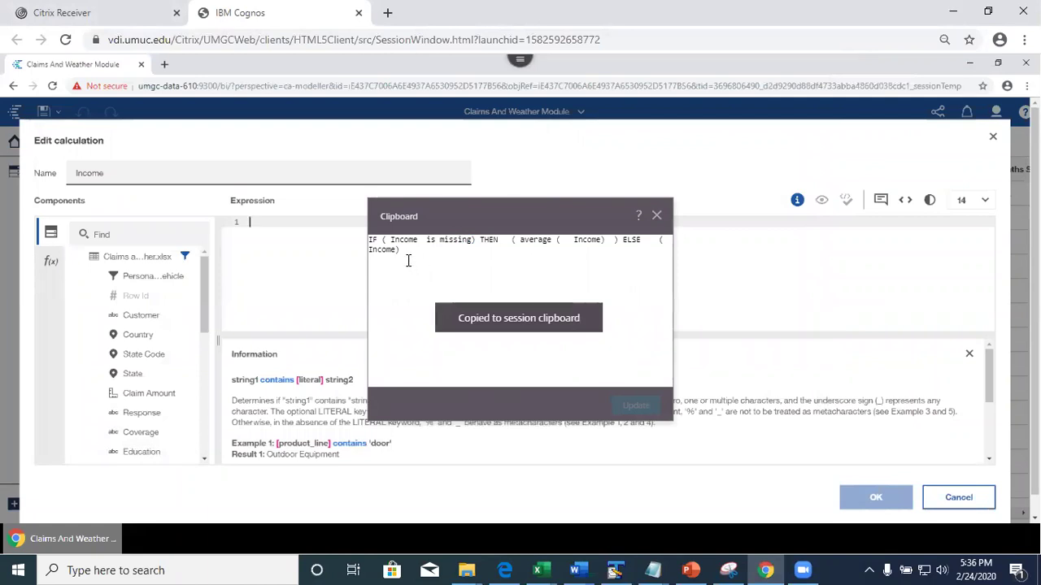
{"action": "left_click", "coordinate": [259, 232]}
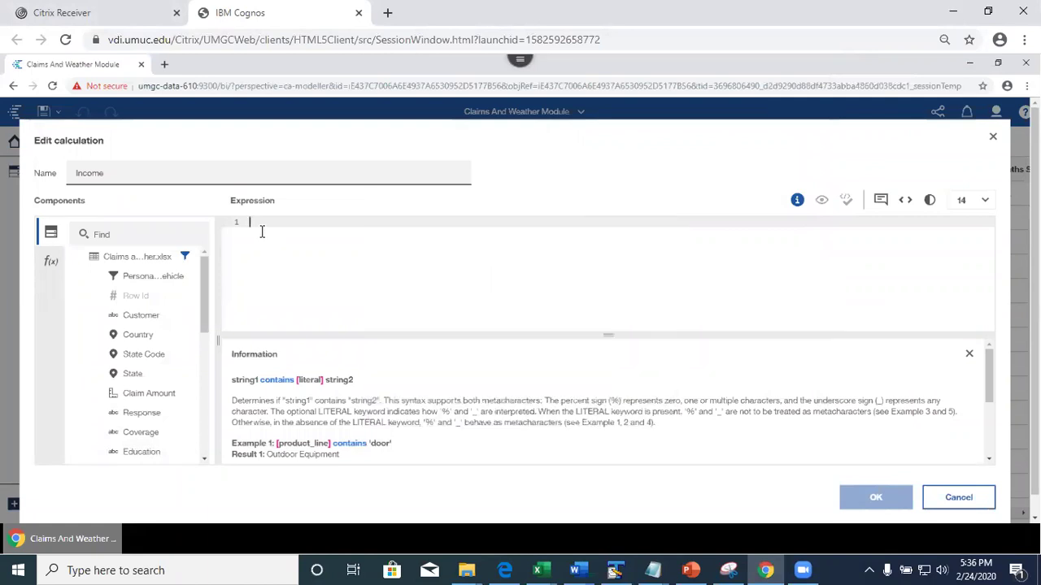
{"action": "key", "text": "ctrl+v"}
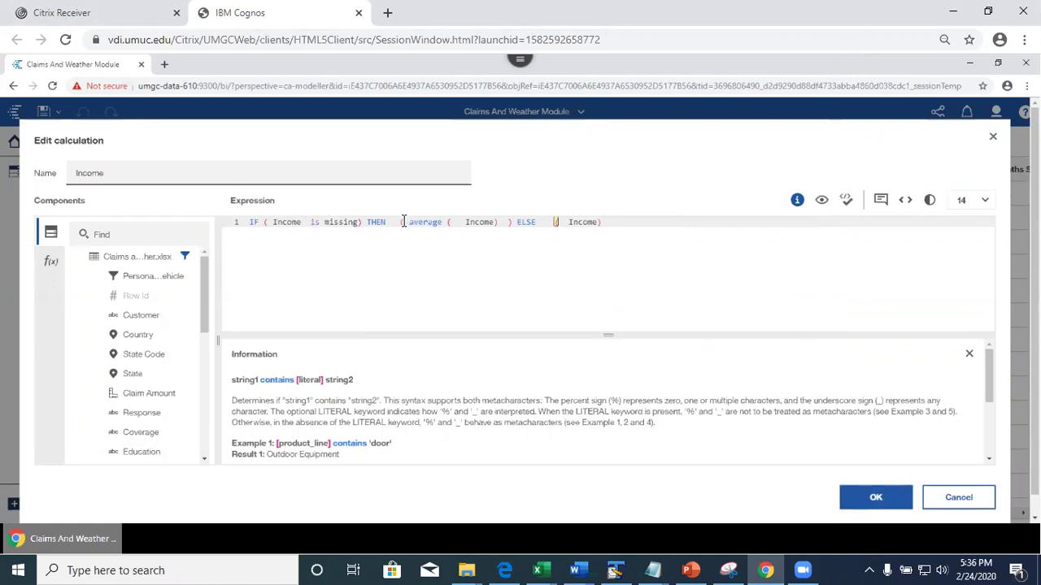
Step: Examine the IF, THEN and ELSE parts of the Income expression and validate it
{"action": "left_click_drag", "start_coordinate": [404, 222], "coordinate": [505, 219]}
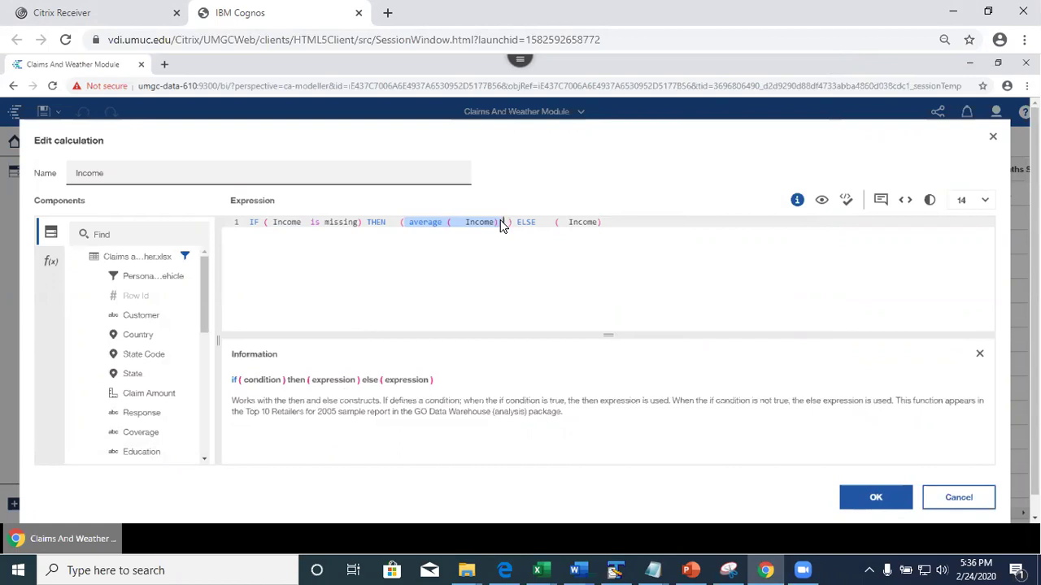
{"action": "left_click", "coordinate": [404, 256]}
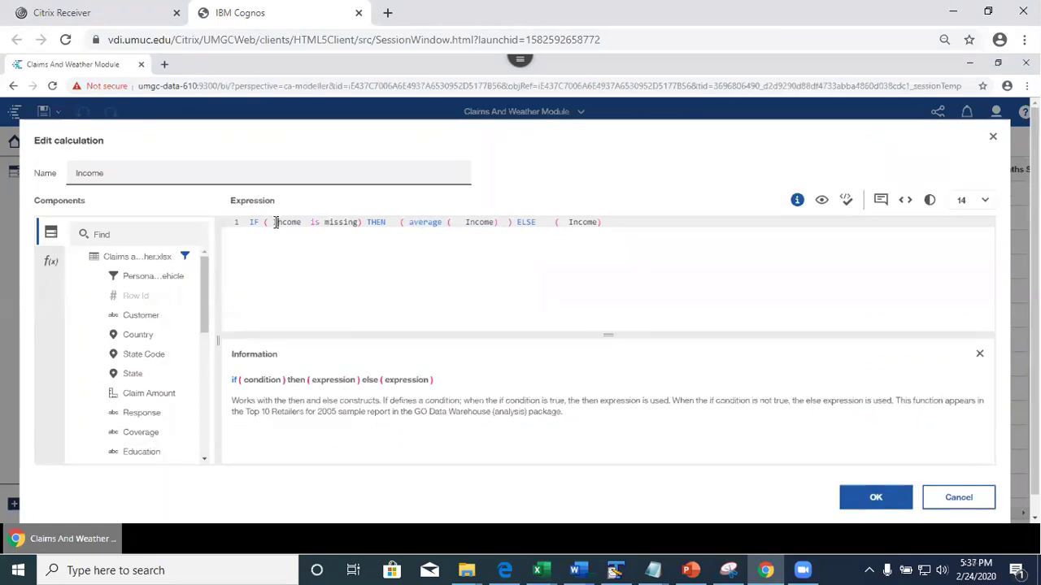
{"action": "left_click_drag", "start_coordinate": [273, 222], "coordinate": [499, 222]}
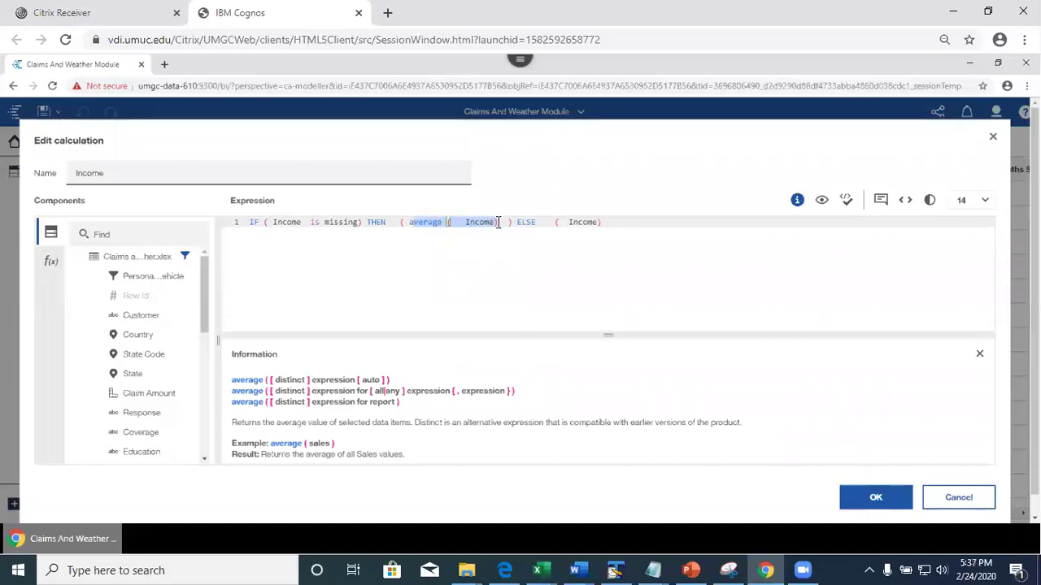
{"action": "left_click", "coordinate": [566, 222]}
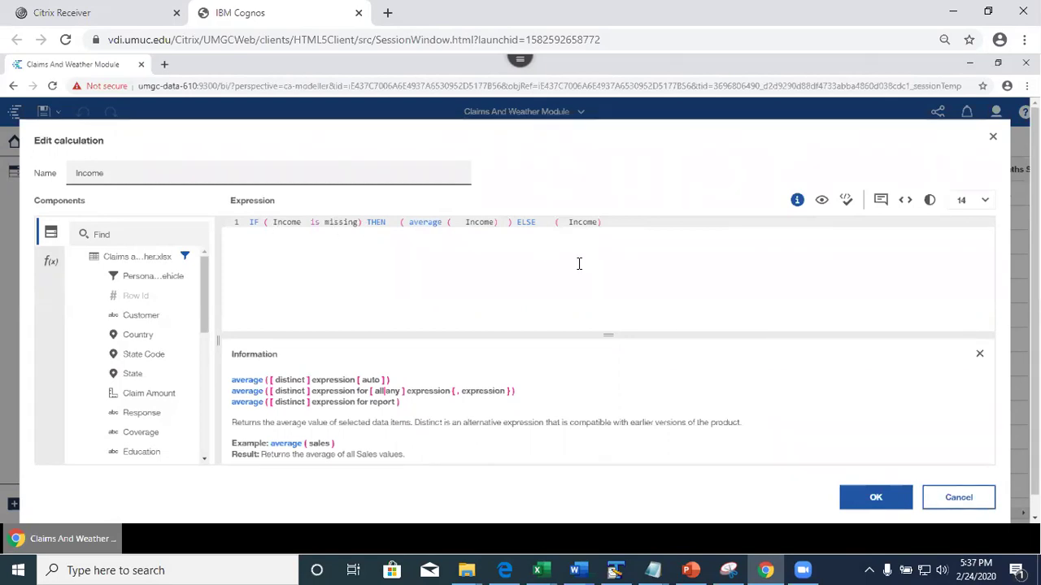
{"action": "left_click", "coordinate": [292, 223]}
{"action": "left_click", "coordinate": [498, 223]}
{"action": "left_click", "coordinate": [541, 223]}
{"action": "key", "text": "shift+End"}
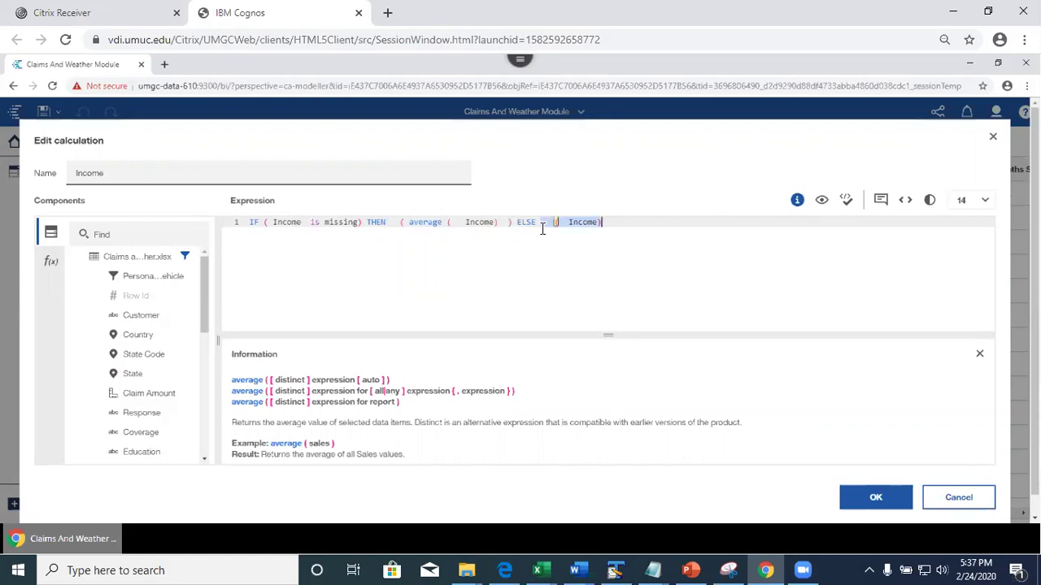
{"action": "left_click", "coordinate": [678, 274]}
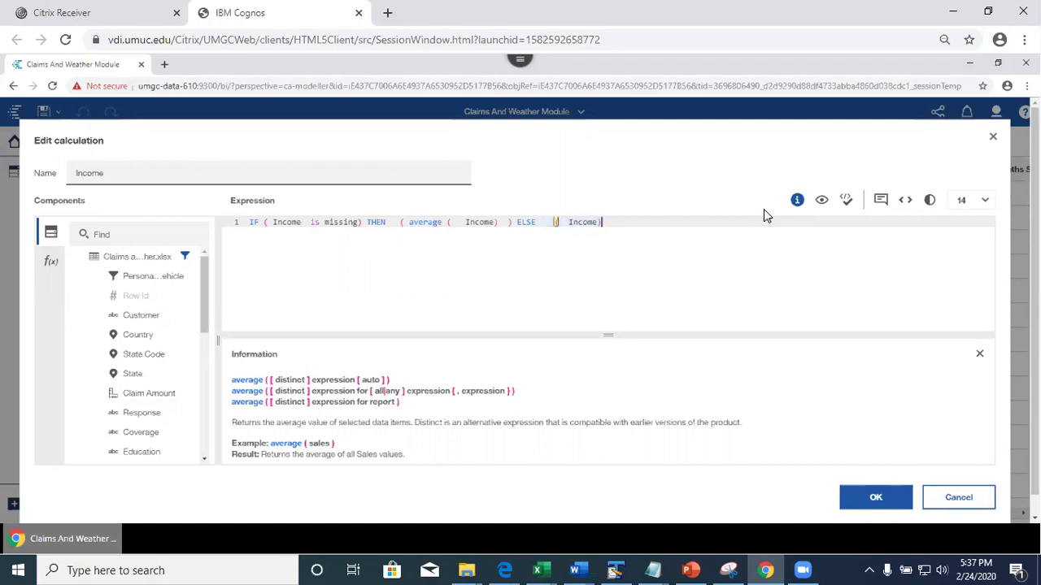
{"action": "left_click", "coordinate": [850, 208]}
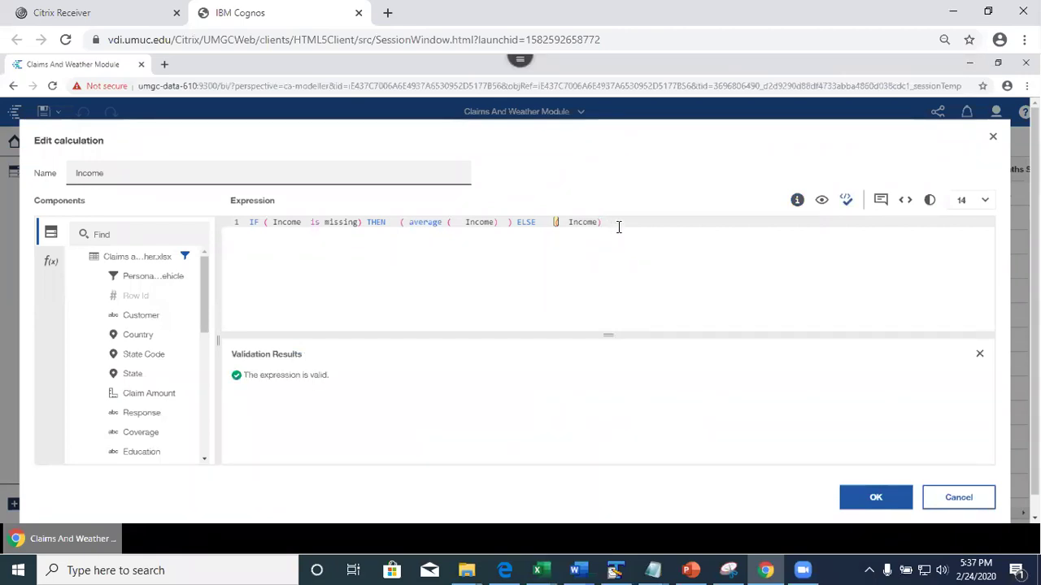
Step: Try validating the Income expression without its final closing parenthesis, and restore the parenthesis
{"action": "key", "text": "BackSpace"}
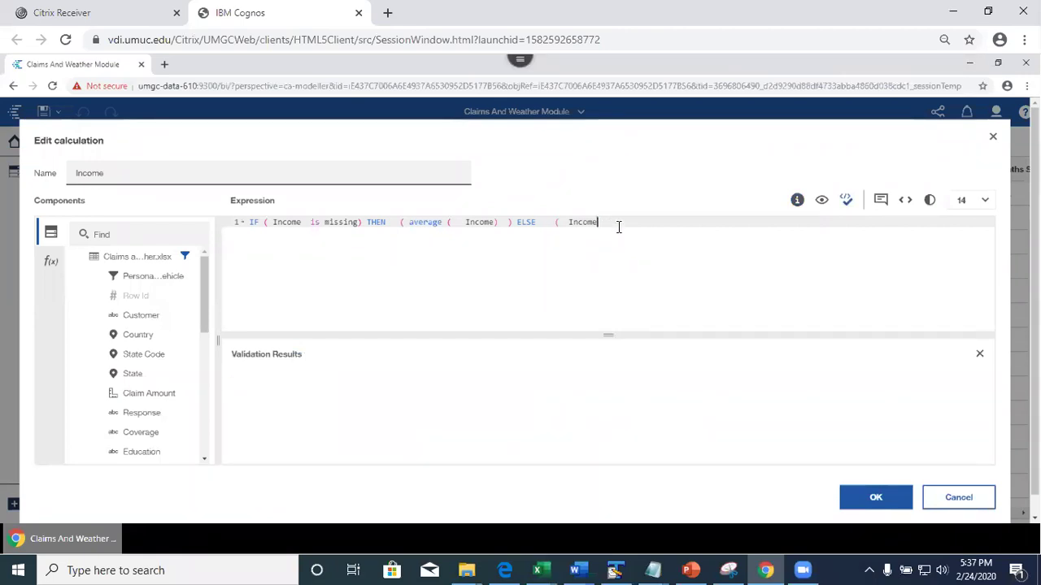
{"action": "left_click", "coordinate": [846, 202]}
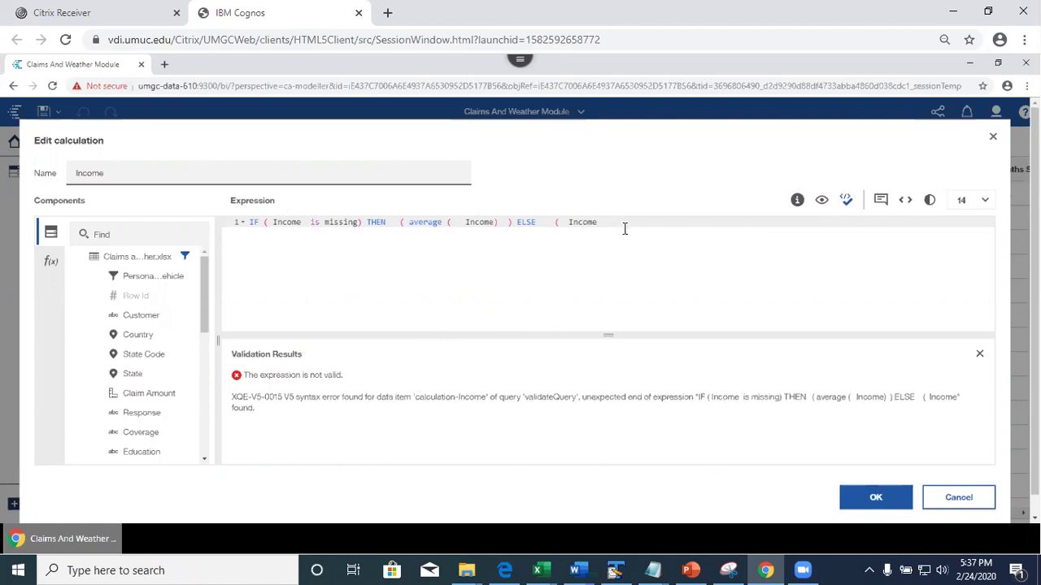
{"action": "type", "text": ")"}
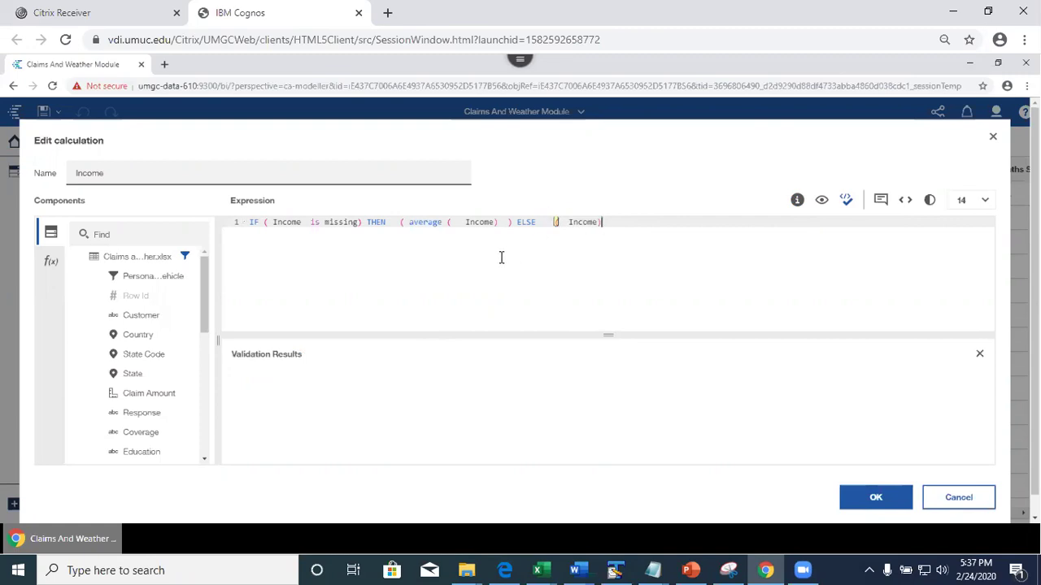
Step: Format the Income expression's code and review its IF condition and AVERAGE branch
{"action": "left_click", "coordinate": [904, 200]}
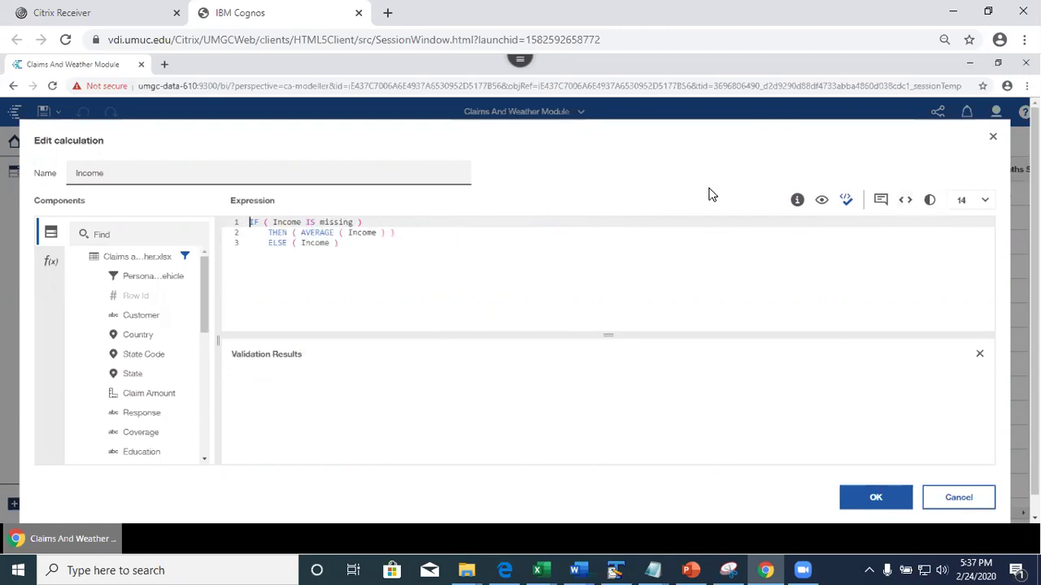
{"action": "left_click", "coordinate": [357, 234]}
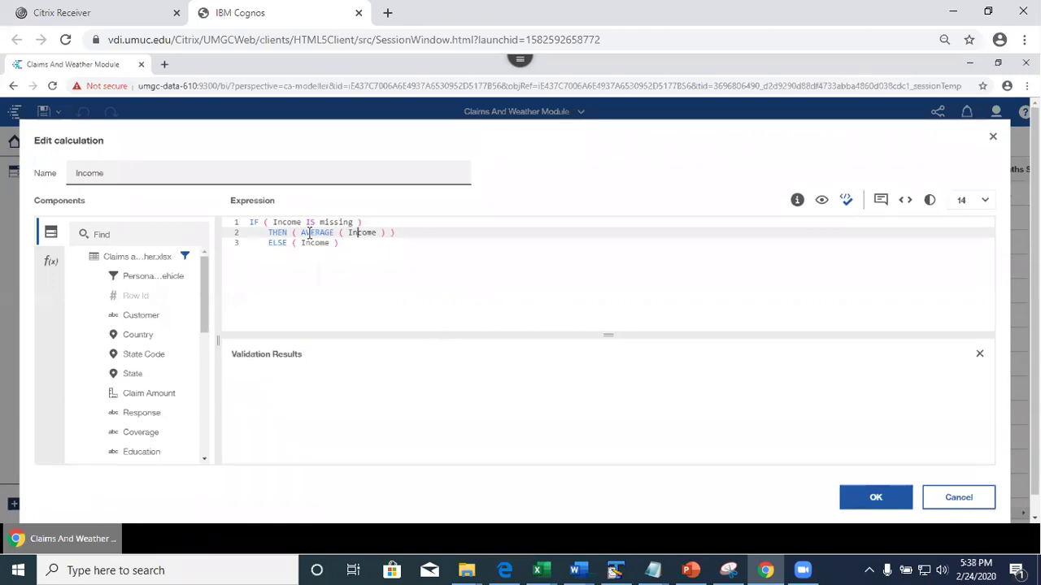
{"action": "left_click_drag", "start_coordinate": [298, 234], "coordinate": [389, 233]}
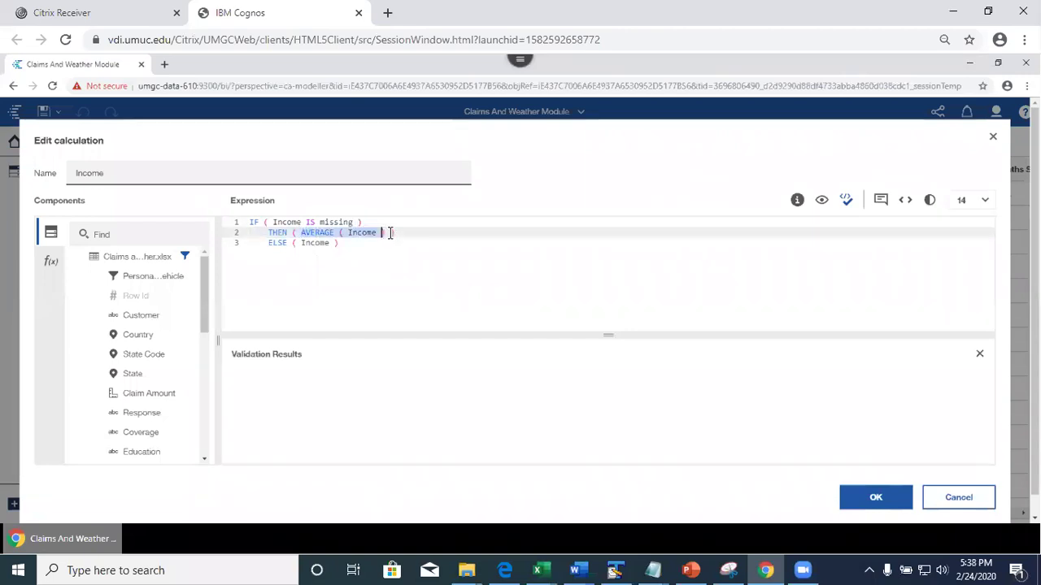
{"action": "left_click", "coordinate": [340, 276]}
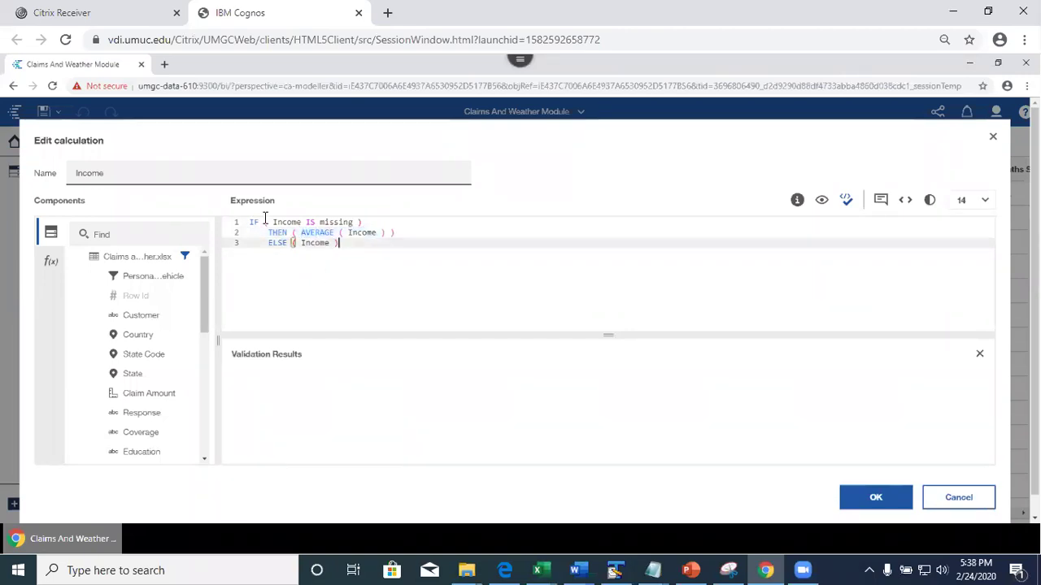
{"action": "left_click", "coordinate": [287, 222]}
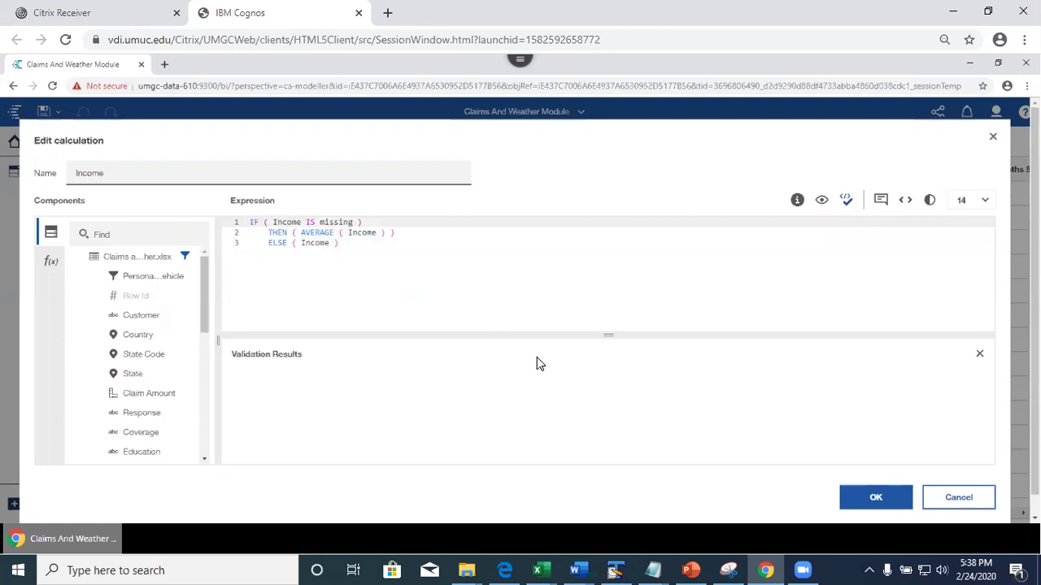
Step: Apply the edited Income calculation and save the Claims And Weather Module
{"action": "left_click", "coordinate": [866, 502]}
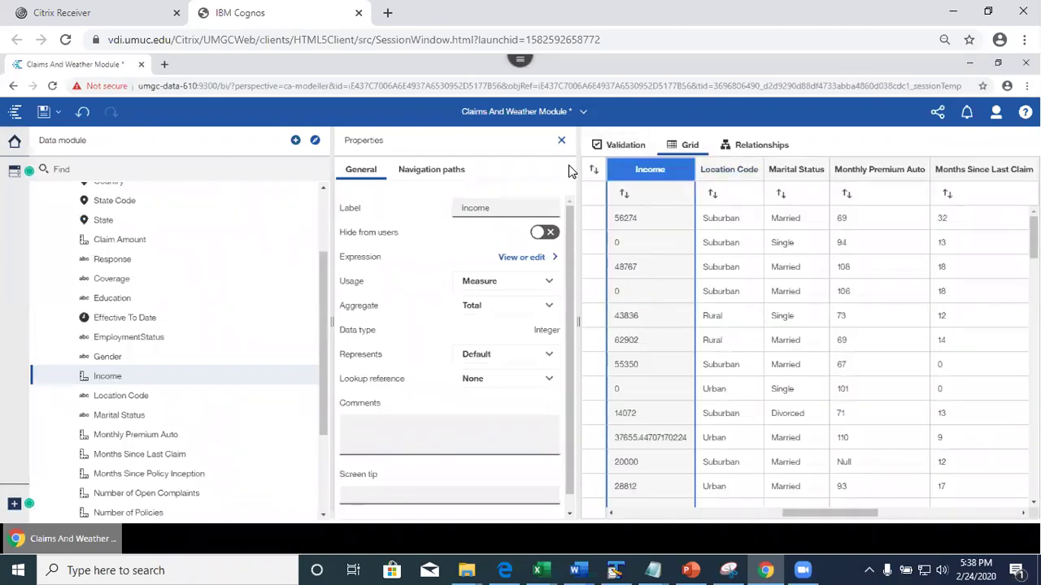
{"action": "left_click", "coordinate": [45, 116]}
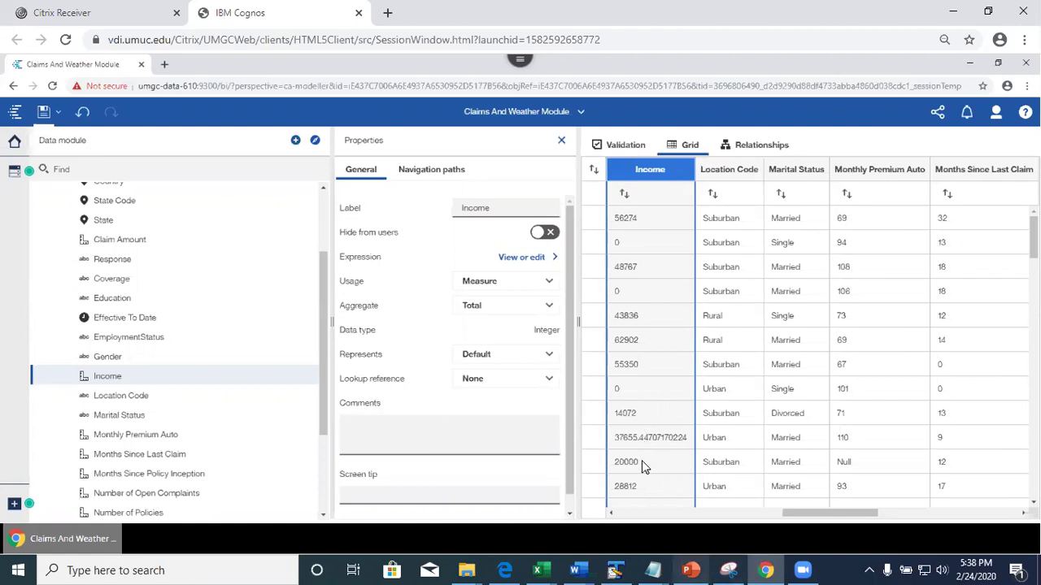
Step: Switch to the PowerPoint deck, read slide 19 on creating an exploration from a data module, and return to IBM Cognos
{"action": "mouse_move", "coordinate": [710, 569]}
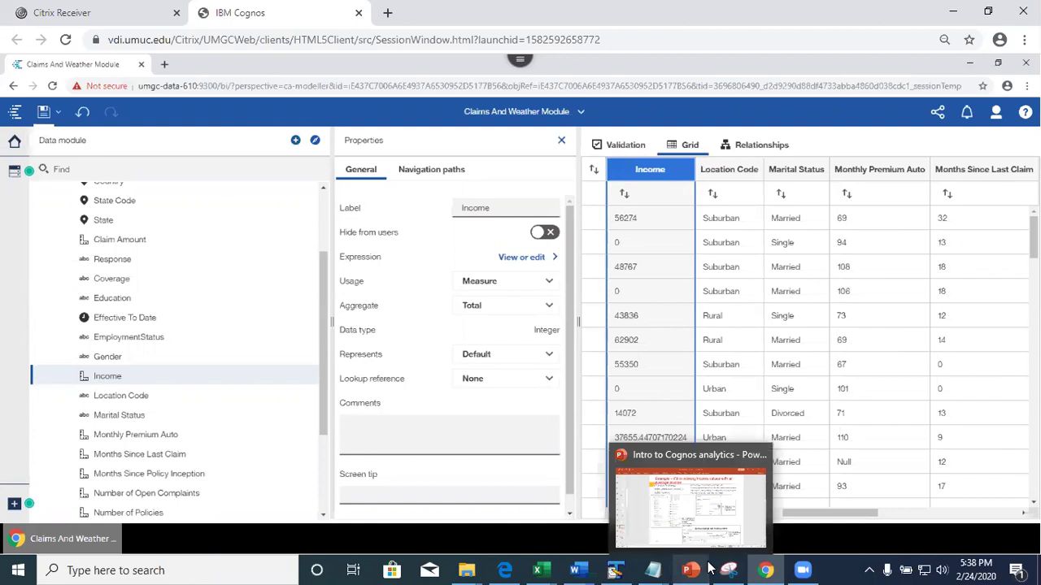
{"action": "left_click", "coordinate": [714, 504]}
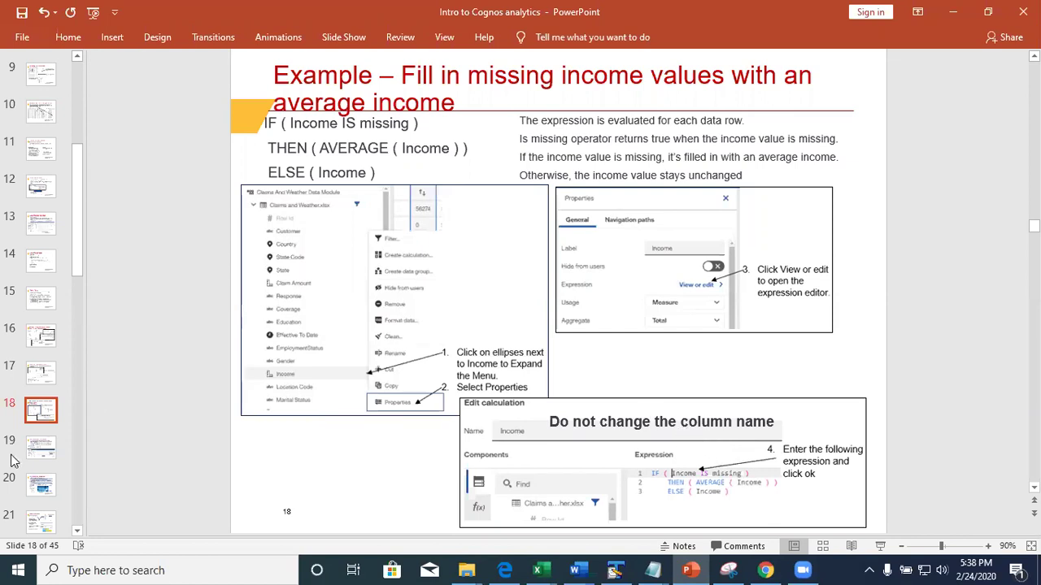
{"action": "left_click", "coordinate": [44, 455]}
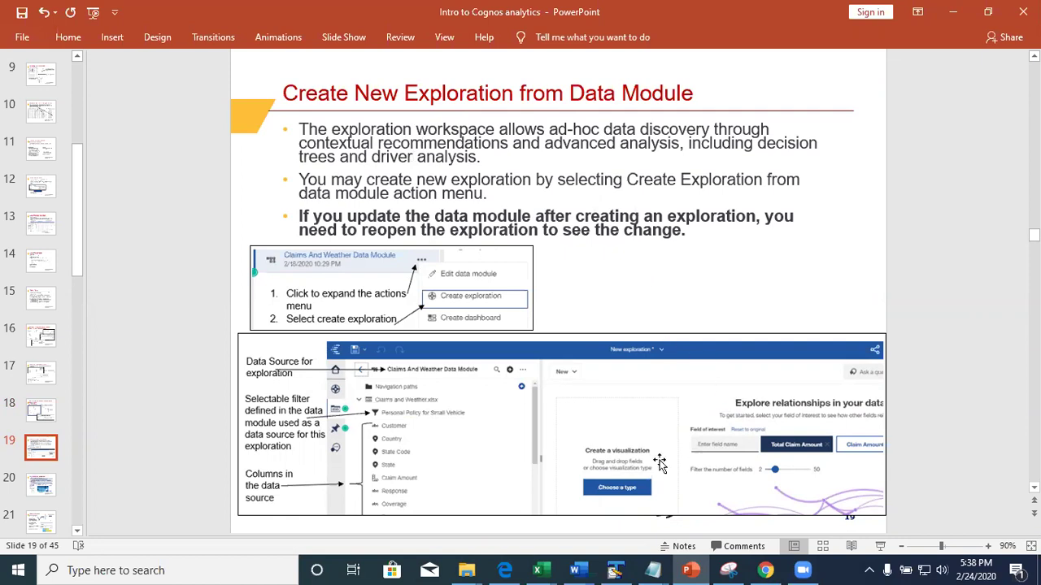
{"action": "left_click", "coordinate": [765, 570]}
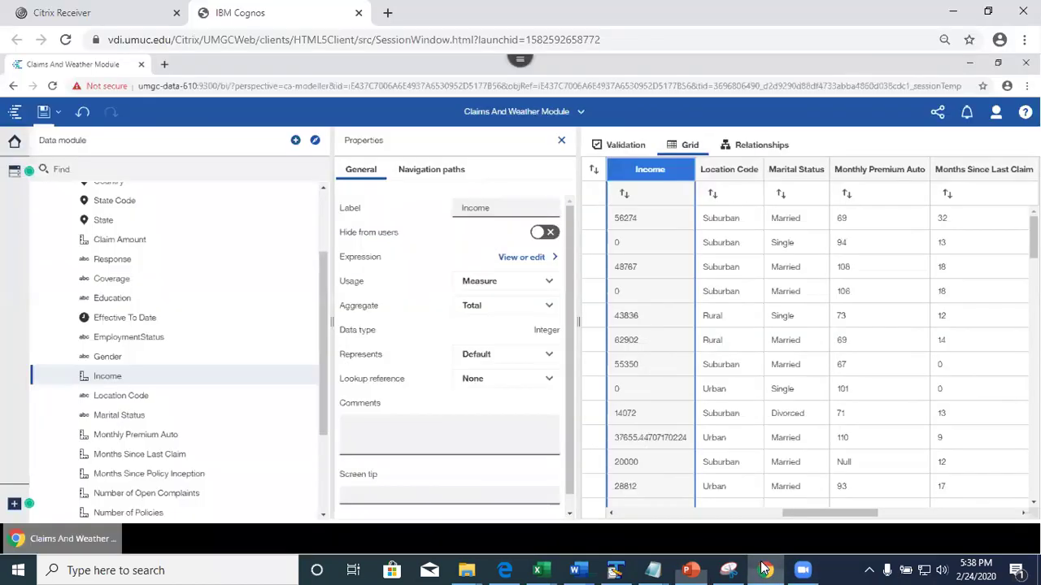
Step: Close the Income properties and close the Claims And Weather Module to return to the Welcome page
{"action": "right_click", "coordinate": [601, 281]}
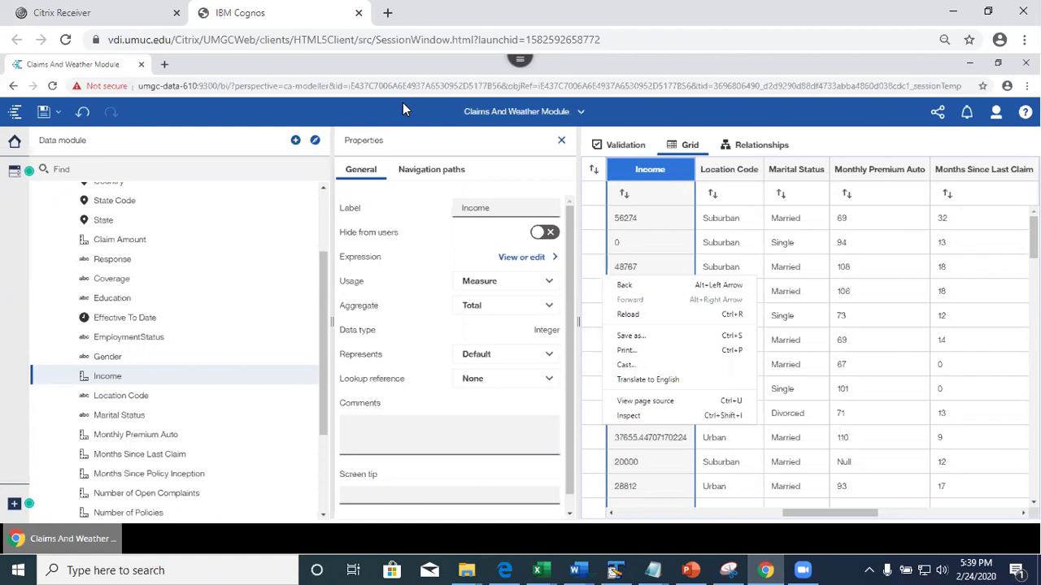
{"action": "left_click", "coordinate": [406, 113]}
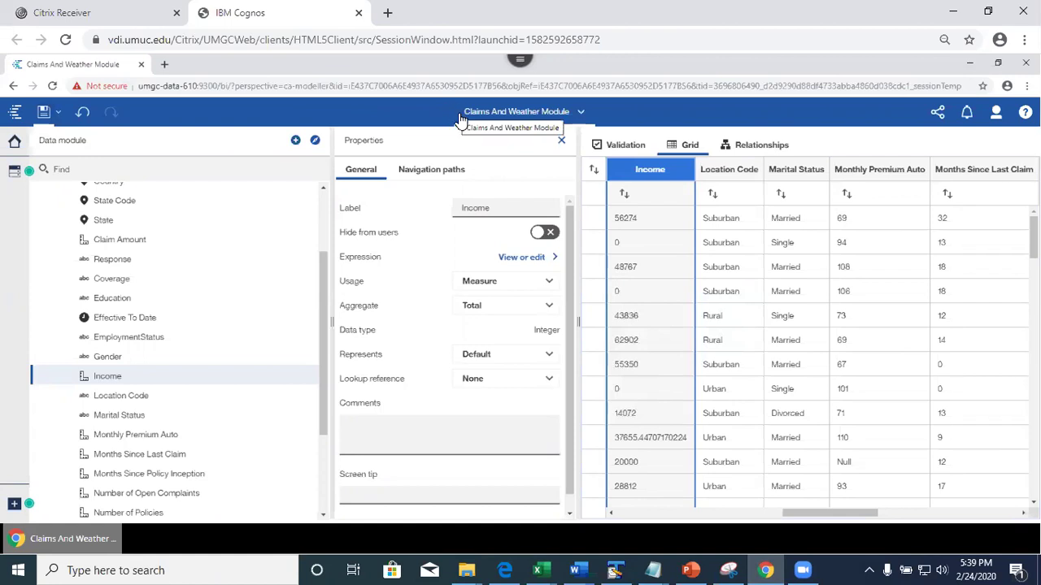
{"action": "left_click", "coordinate": [561, 140]}
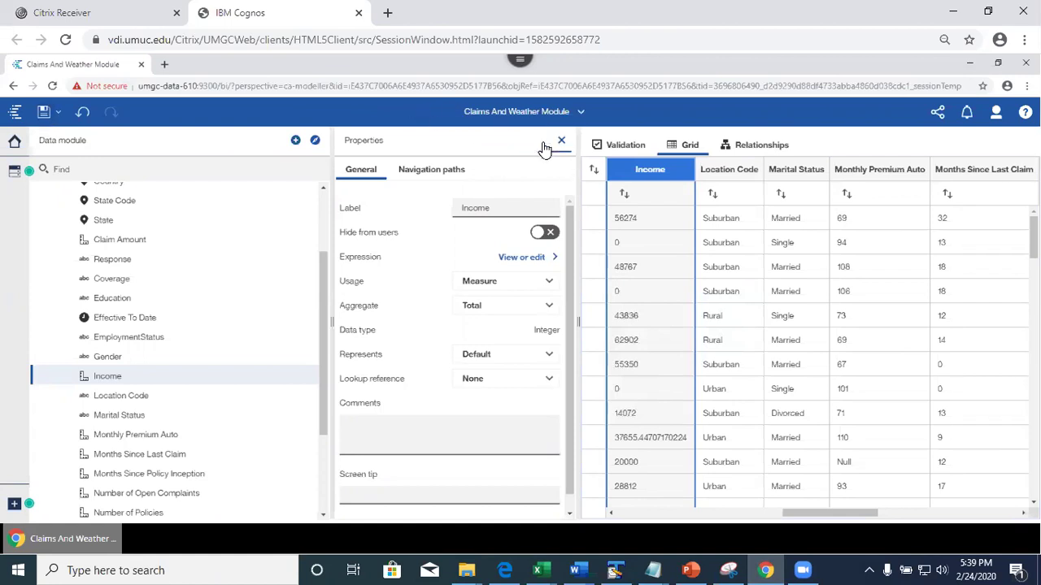
{"action": "left_click", "coordinate": [583, 115]}
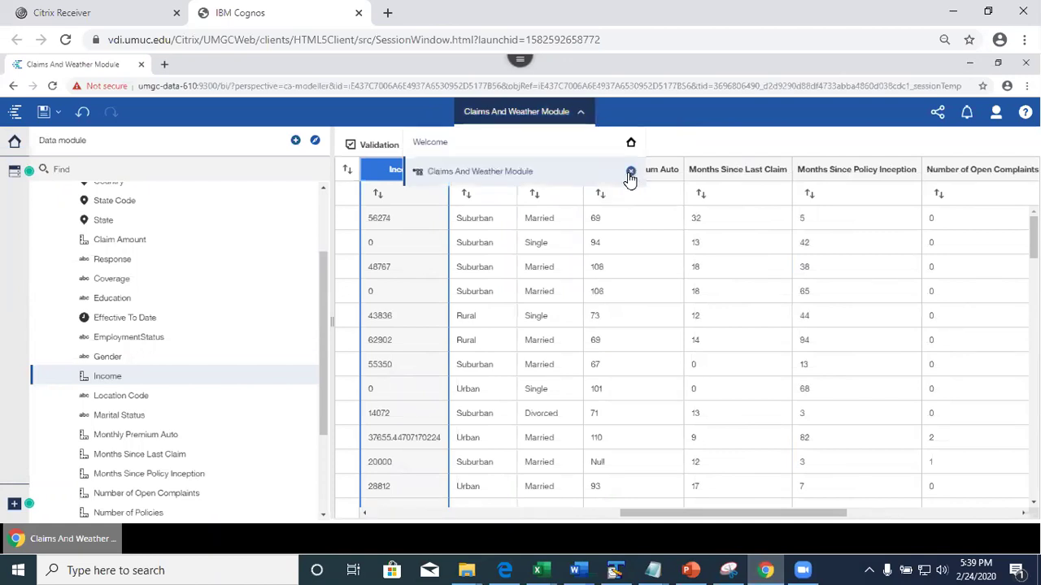
{"action": "left_click", "coordinate": [630, 173]}
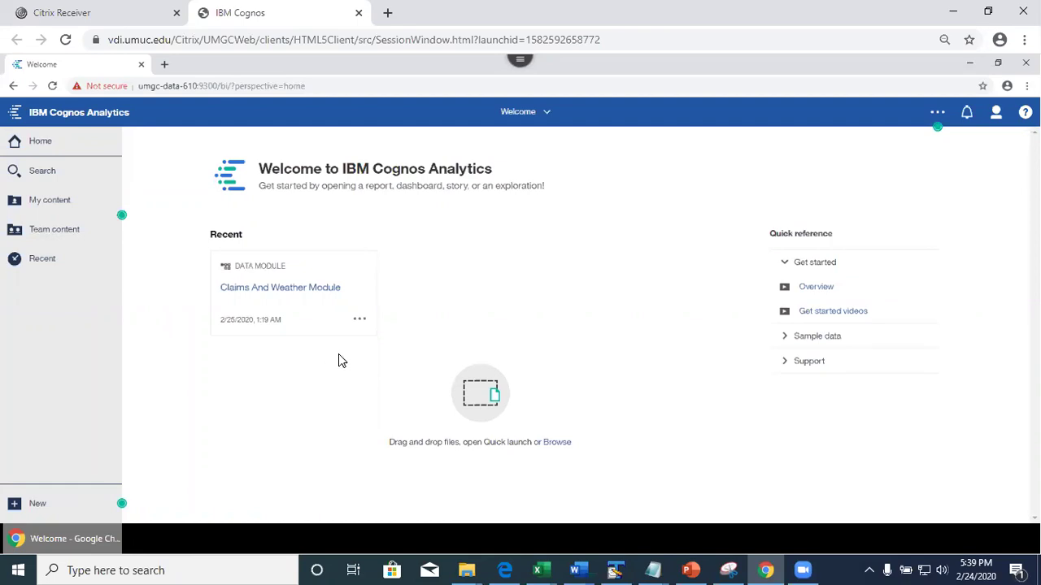
Step: Create a new exploration from the recent Claims And Weather Module
{"action": "left_click", "coordinate": [58, 213]}
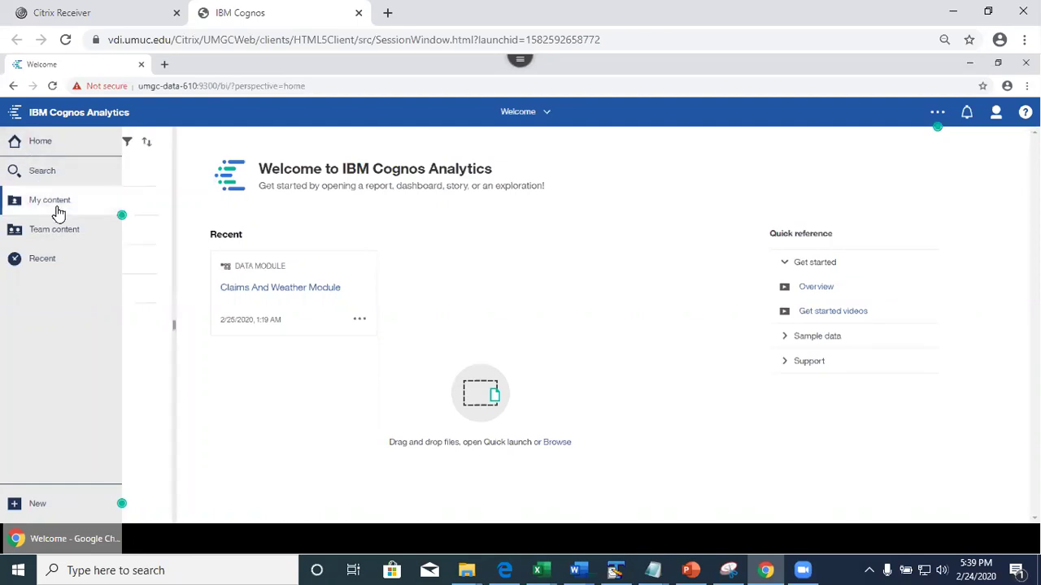
{"action": "left_click", "coordinate": [501, 261]}
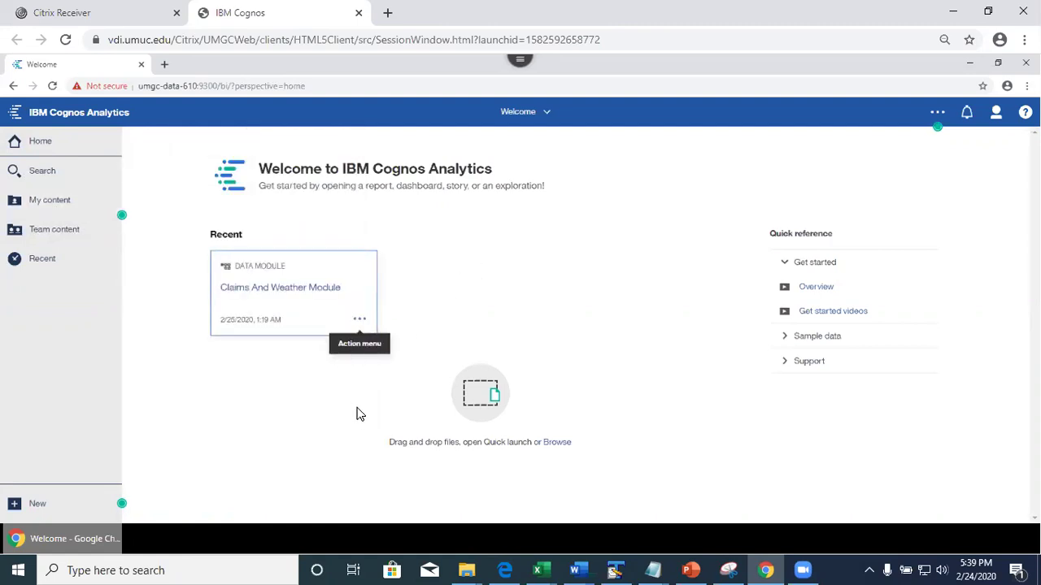
{"action": "left_click", "coordinate": [358, 321]}
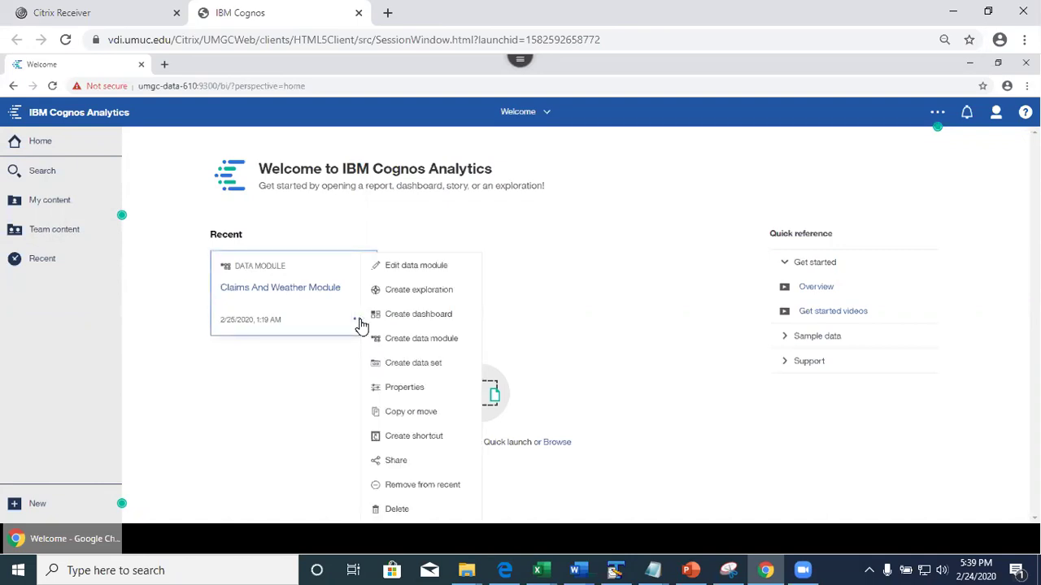
{"action": "left_click", "coordinate": [419, 295]}
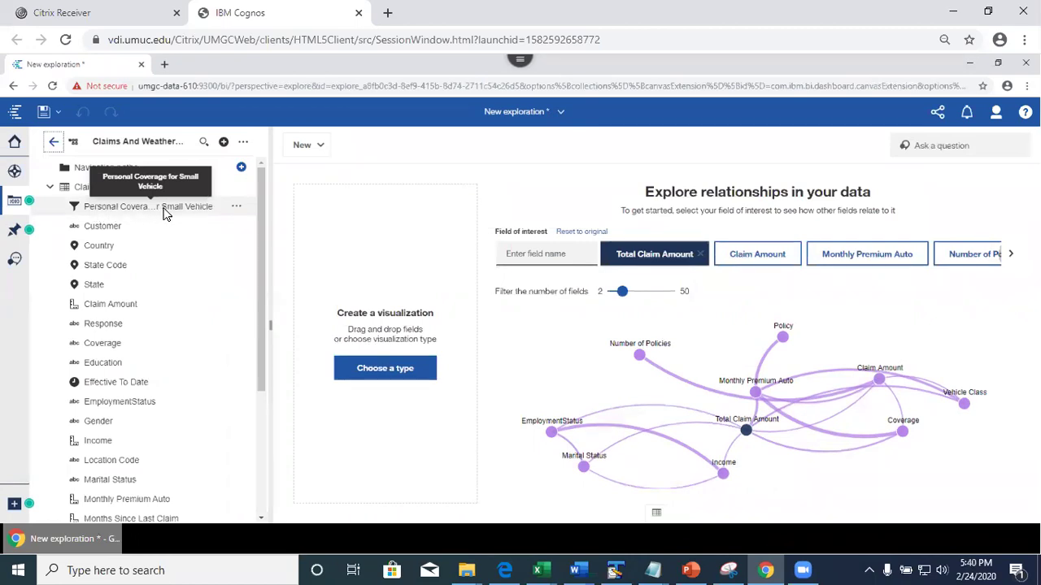
Step: Widen the data source area and view the properties of the Personal Coverage for Small Vehicle filter
{"action": "left_click_drag", "start_coordinate": [272, 231], "coordinate": [353, 234]}
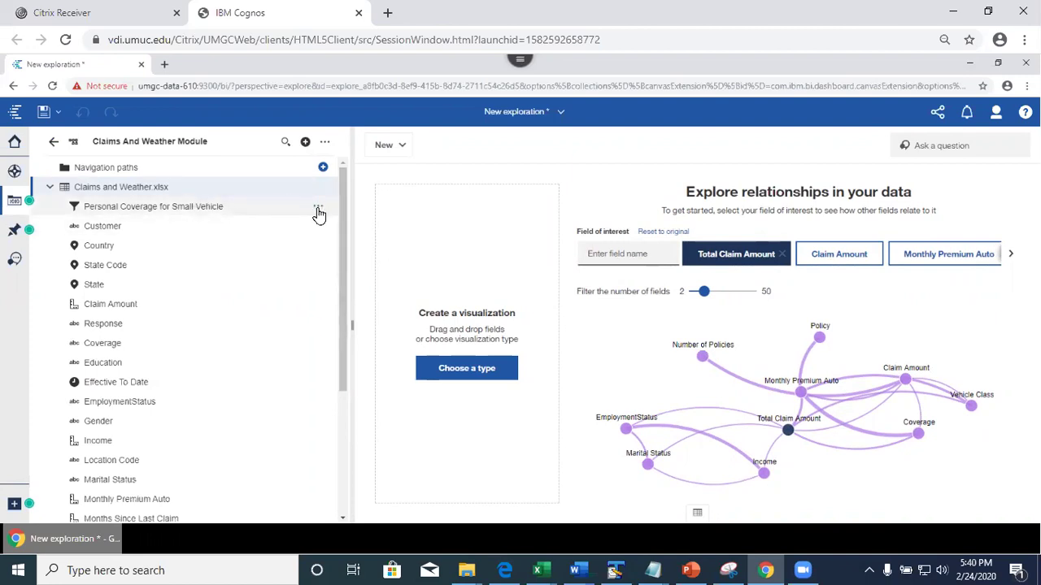
{"action": "left_click", "coordinate": [318, 208]}
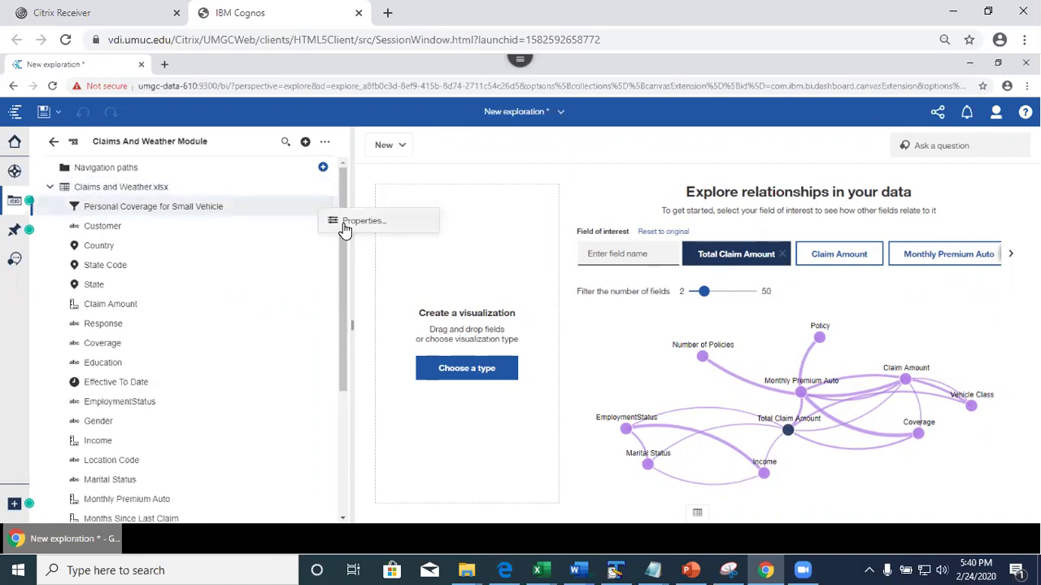
{"action": "left_click", "coordinate": [344, 224]}
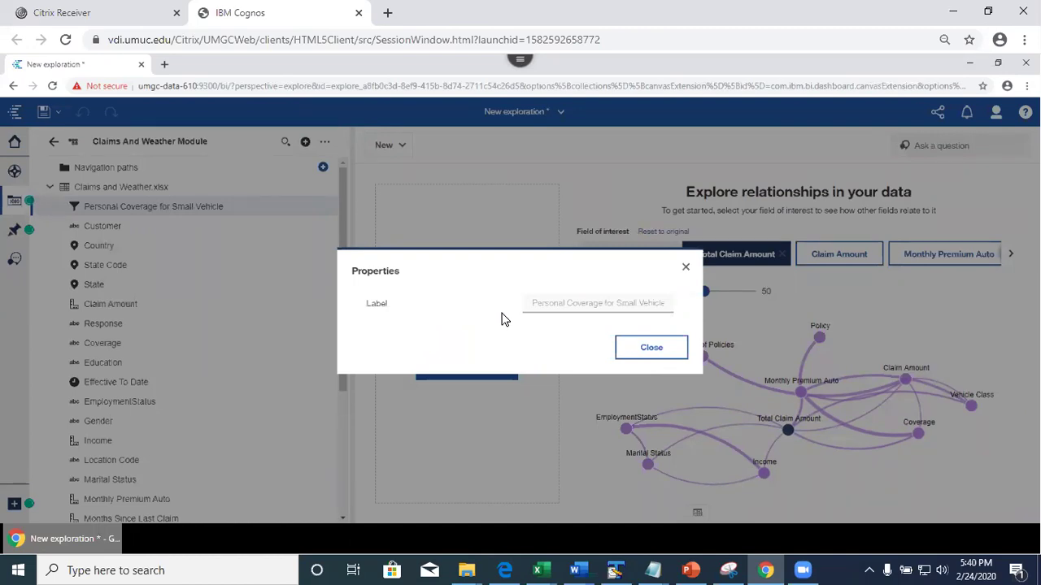
{"action": "left_click", "coordinate": [685, 268]}
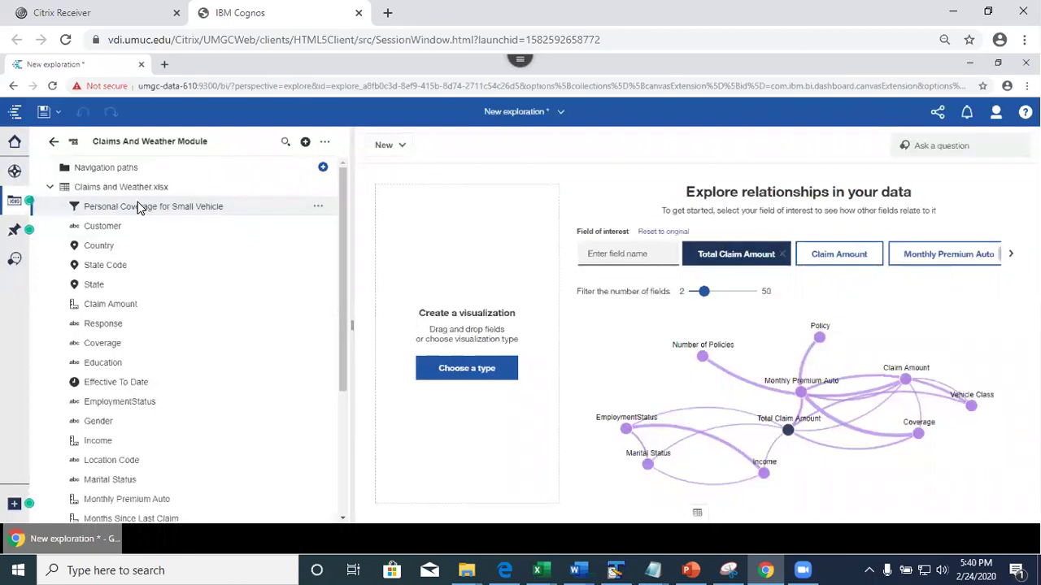
Step: Look through the module's full field list and examine the relationship diagram beside it
{"action": "scroll", "coordinate": [338, 466], "scroll_direction": "down", "scroll_amount": 1}
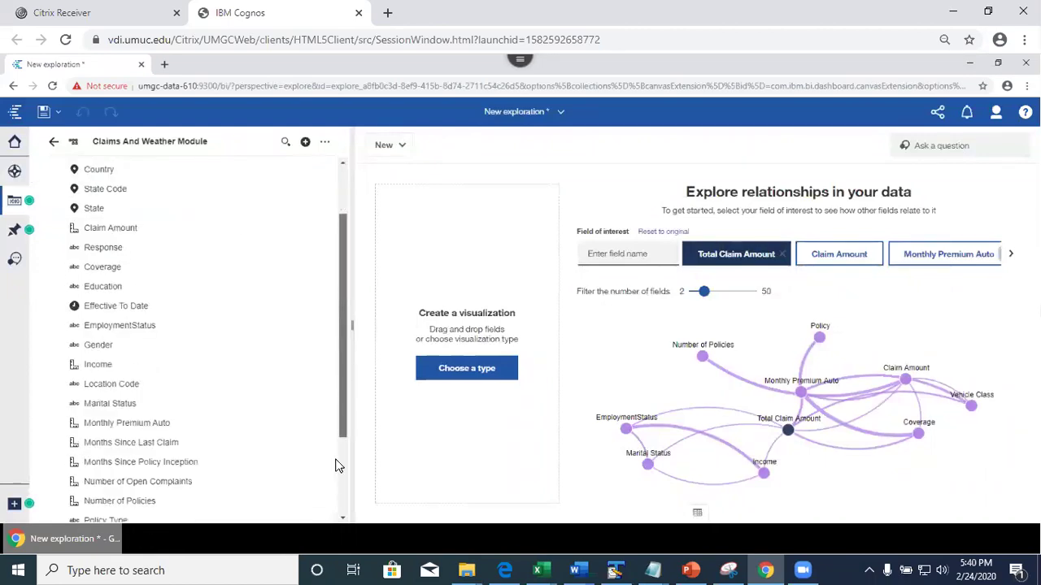
{"action": "scroll", "coordinate": [339, 466], "scroll_direction": "down", "scroll_amount": 2}
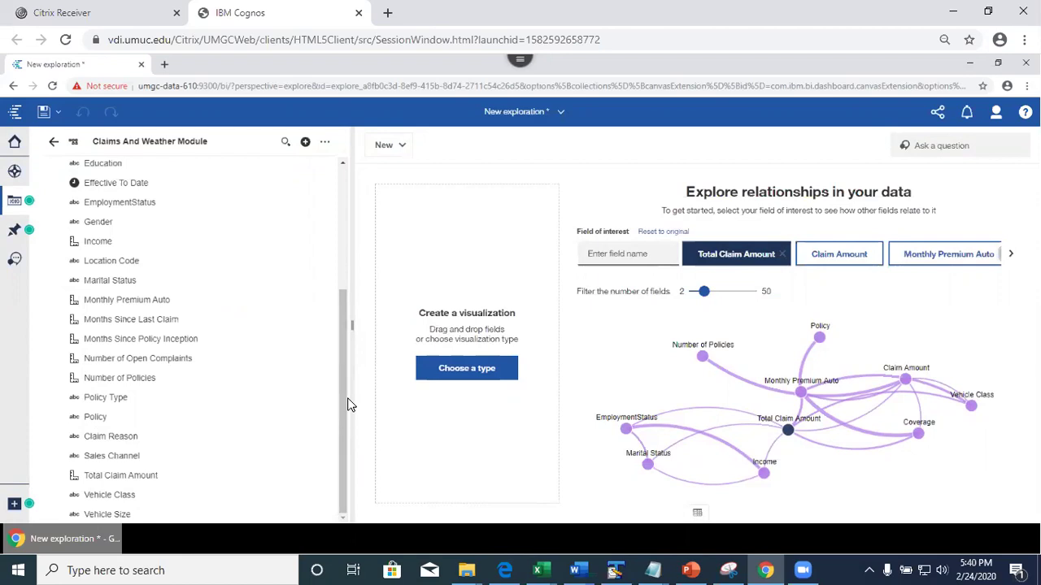
{"action": "left_click_drag", "start_coordinate": [347, 346], "coordinate": [363, 195]}
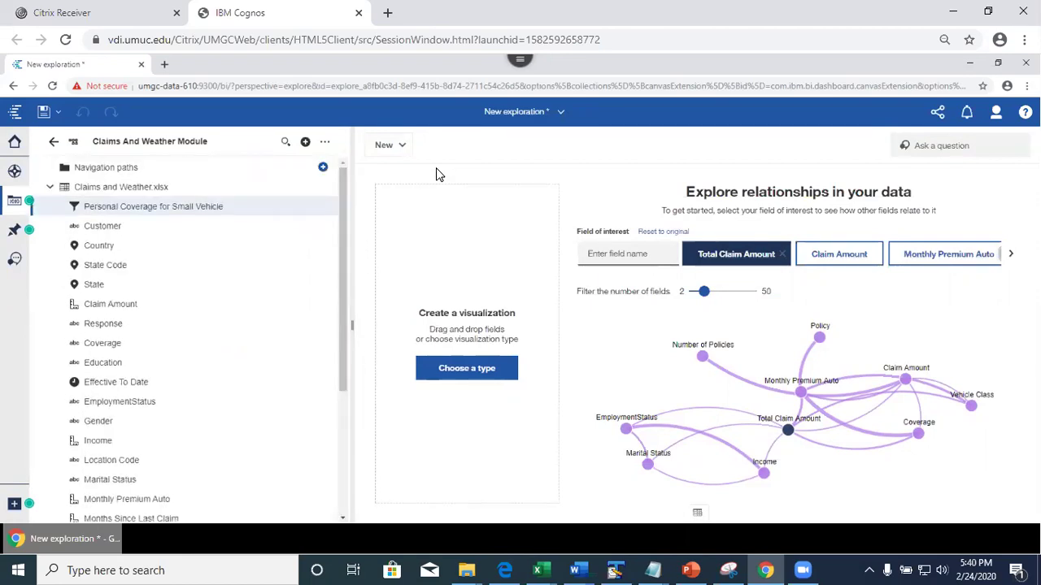
{"action": "left_click_drag", "start_coordinate": [822, 342], "coordinate": [716, 209]}
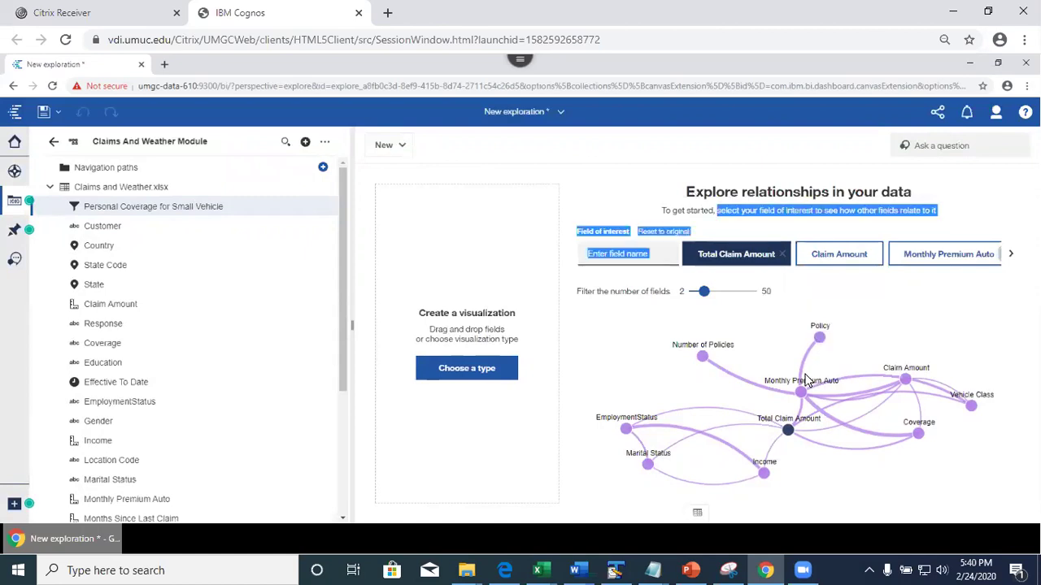
{"action": "left_click", "coordinate": [597, 172]}
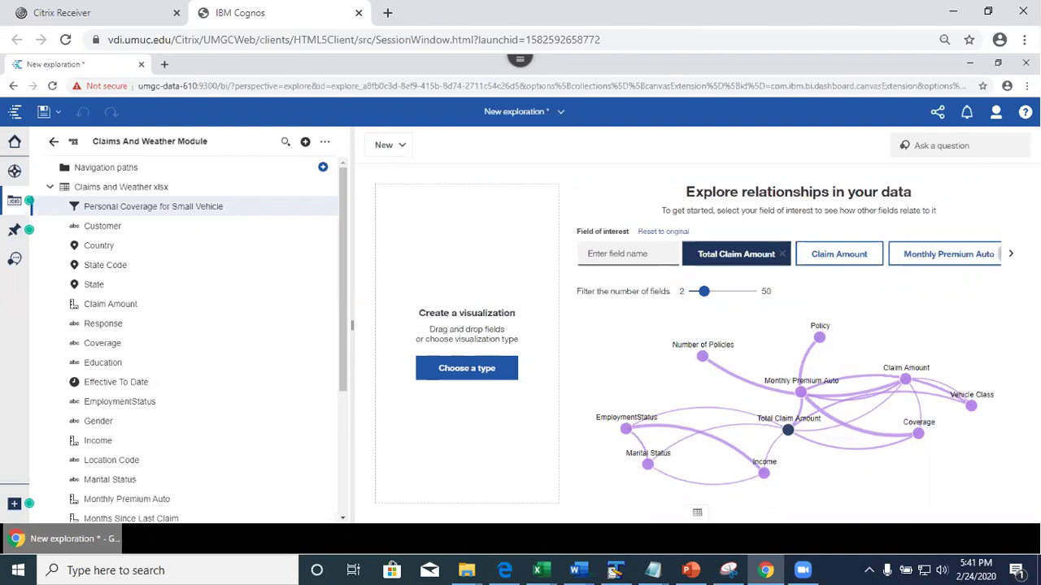
Step: Examine the field-of-interest choices and diagram relationships, and select the Total Claim Amount node for its suggested visualizations
{"action": "left_click", "coordinate": [801, 255]}
{"action": "left_click", "coordinate": [873, 254]}
{"action": "mouse_move", "coordinate": [787, 437]}
{"action": "mouse_move", "coordinate": [791, 437]}
{"action": "mouse_move", "coordinate": [801, 373]}
{"action": "mouse_move", "coordinate": [802, 407]}
{"action": "left_click", "coordinate": [786, 432]}
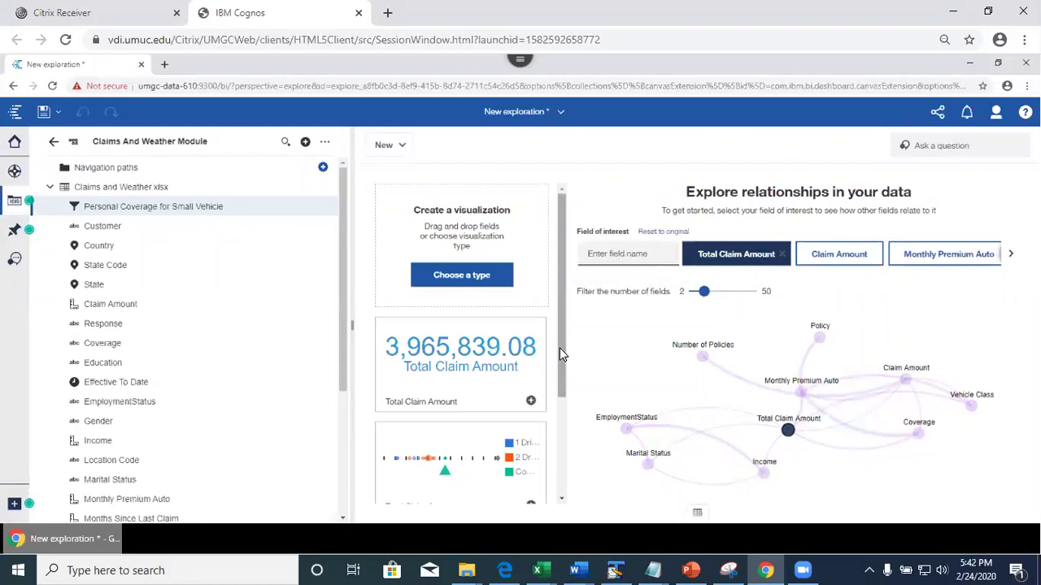
Step: Expand the suggested Total Claim Amount visualizations and look through the whole list
{"action": "scroll", "coordinate": [559, 348], "scroll_direction": "down", "scroll_amount": 3}
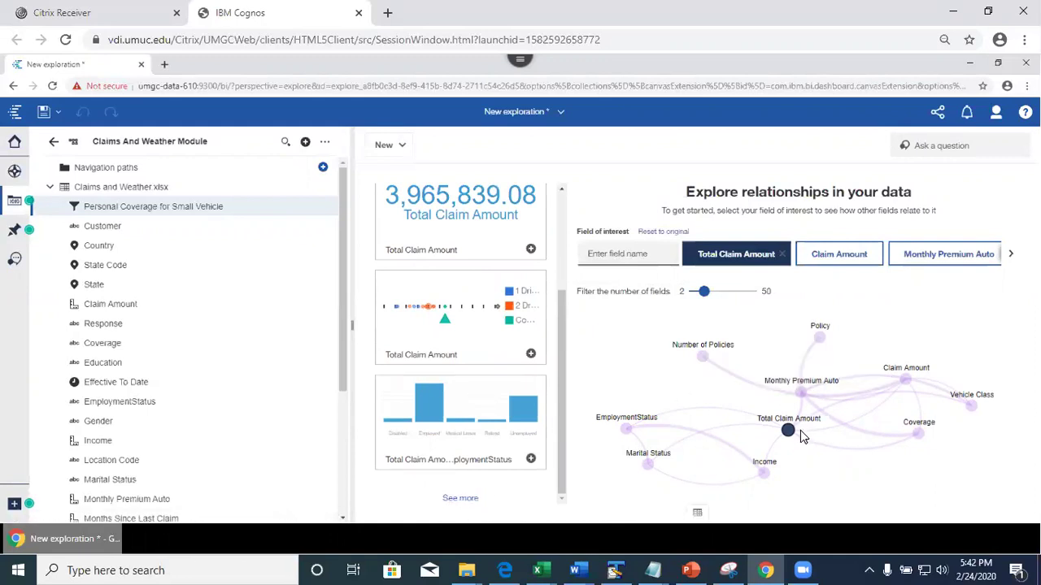
{"action": "left_click", "coordinate": [462, 497]}
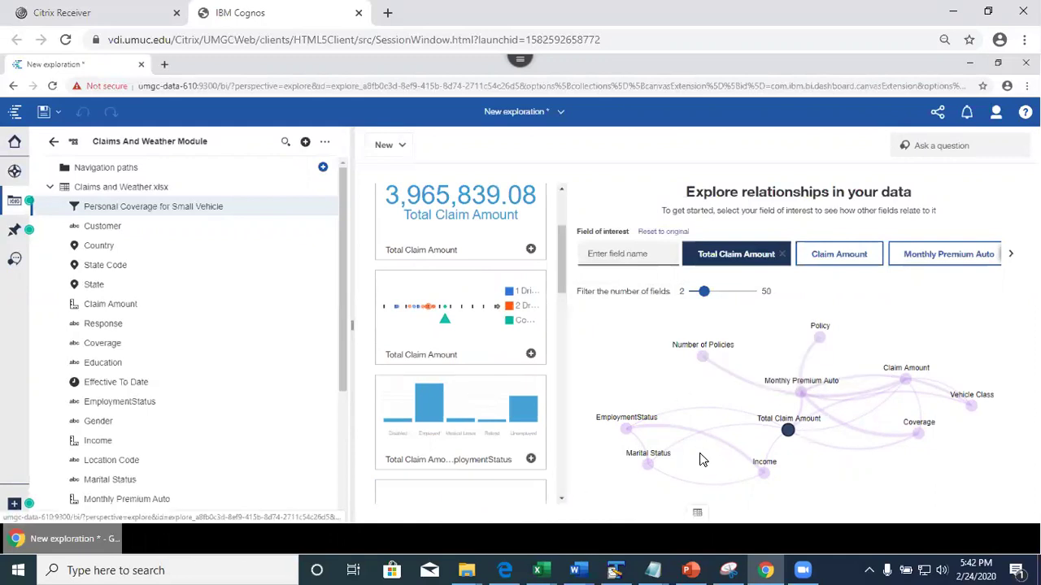
{"action": "left_click_drag", "start_coordinate": [559, 275], "coordinate": [591, 405]}
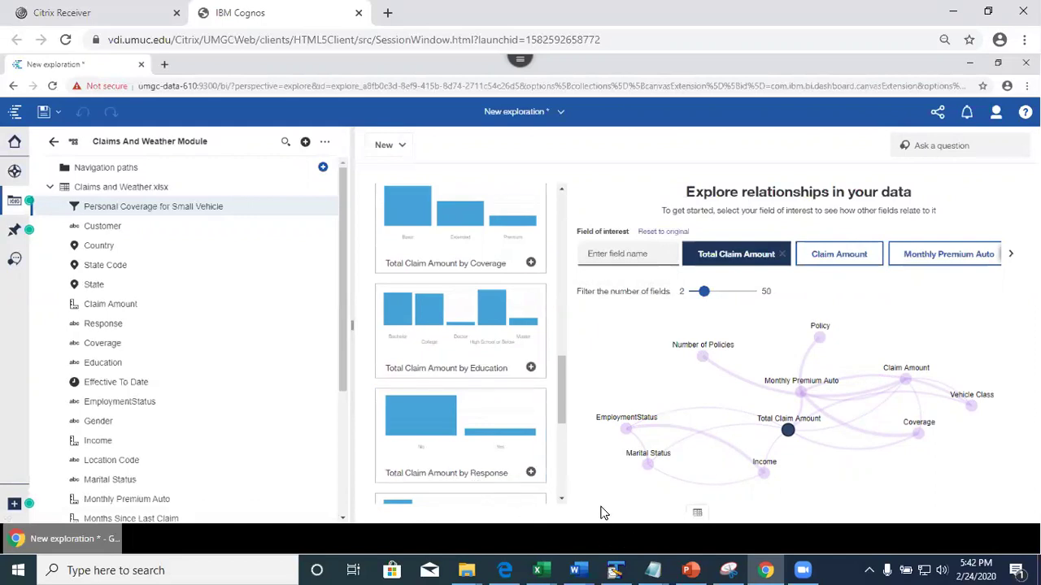
{"action": "left_click_drag", "start_coordinate": [561, 362], "coordinate": [576, 509]}
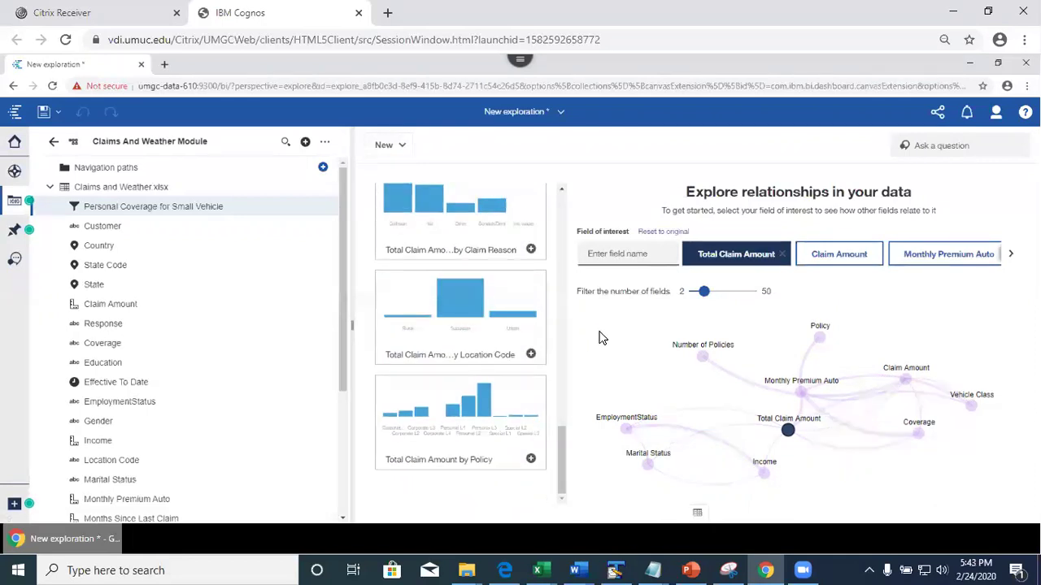
Step: Add the suggested Total Claim Amount by Location Code chart to the exploration's cards and open that card
{"action": "left_click", "coordinate": [531, 356]}
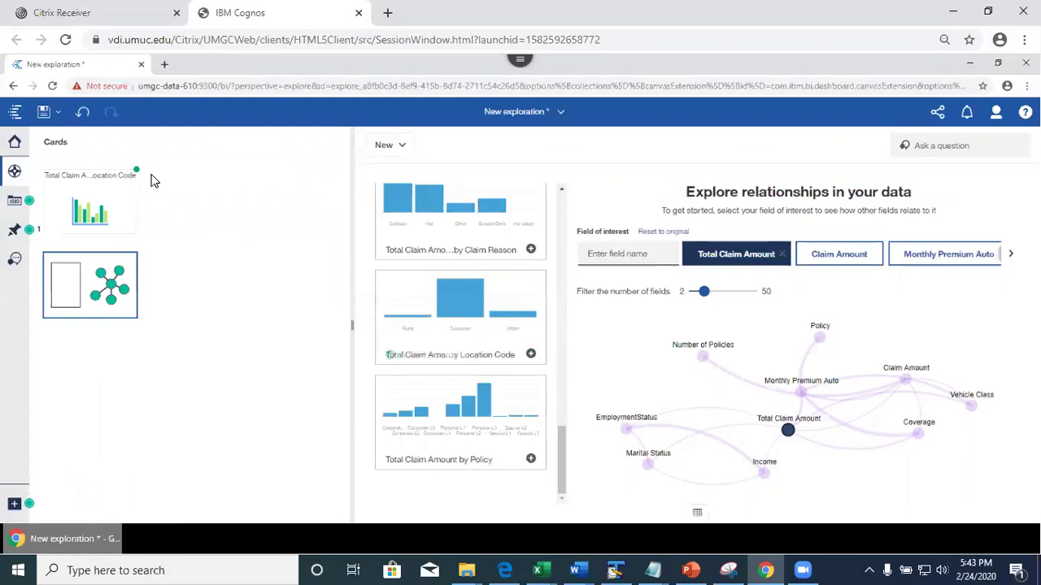
{"action": "left_click_drag", "start_coordinate": [112, 195], "coordinate": [86, 201]}
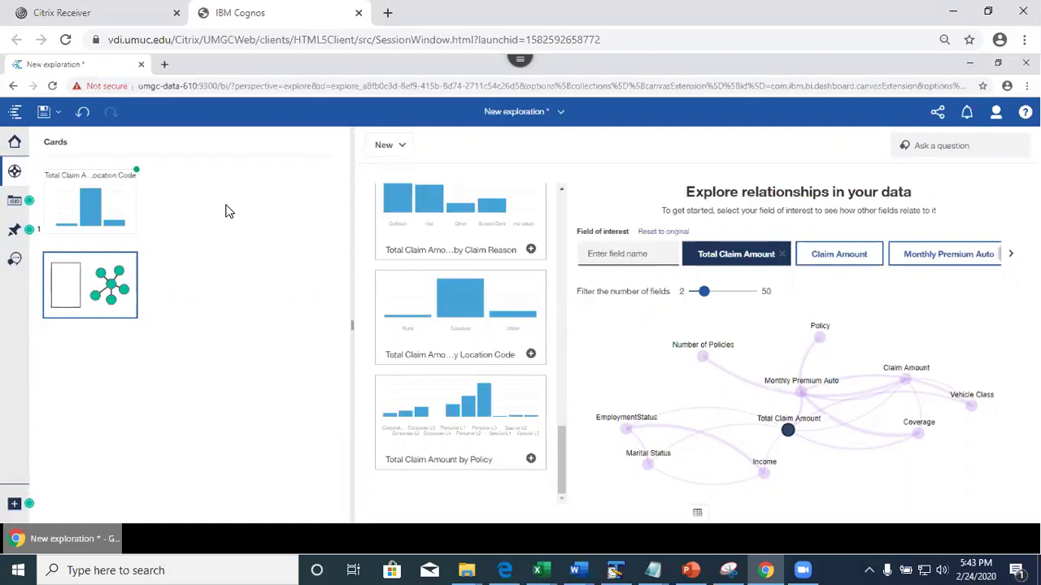
{"action": "mouse_move", "coordinate": [66, 221]}
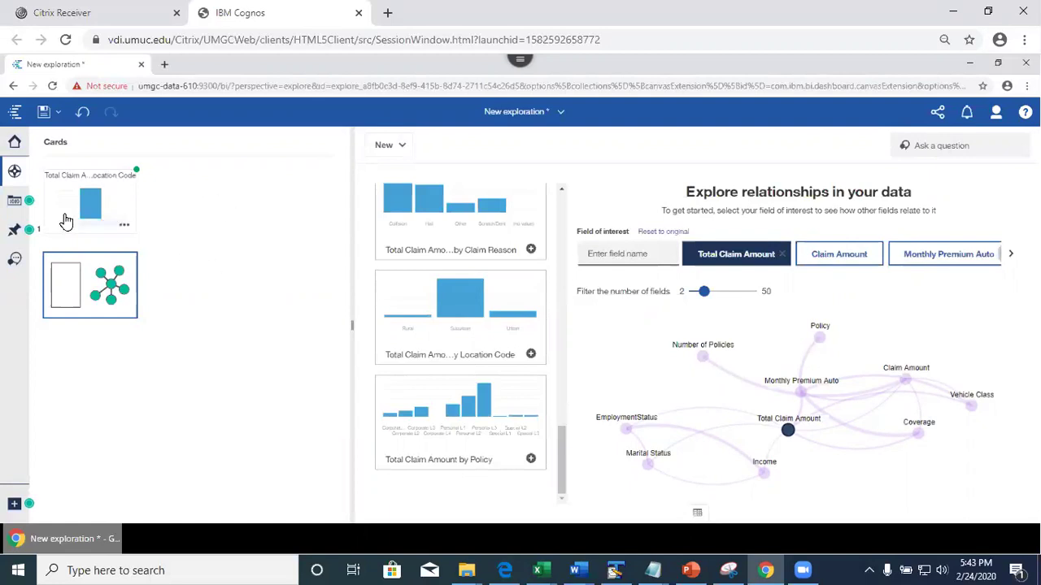
{"action": "left_click", "coordinate": [122, 227]}
{"action": "left_click", "coordinate": [340, 195]}
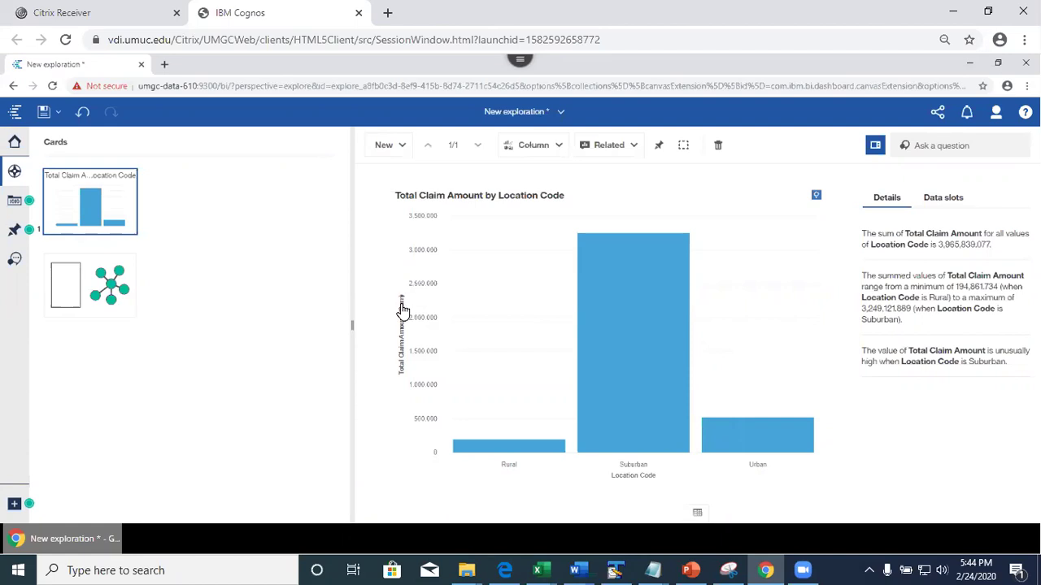
Step: Summarize Total Claim Amount by Average in the Location Code chart's Length data slot
{"action": "left_click", "coordinate": [958, 203]}
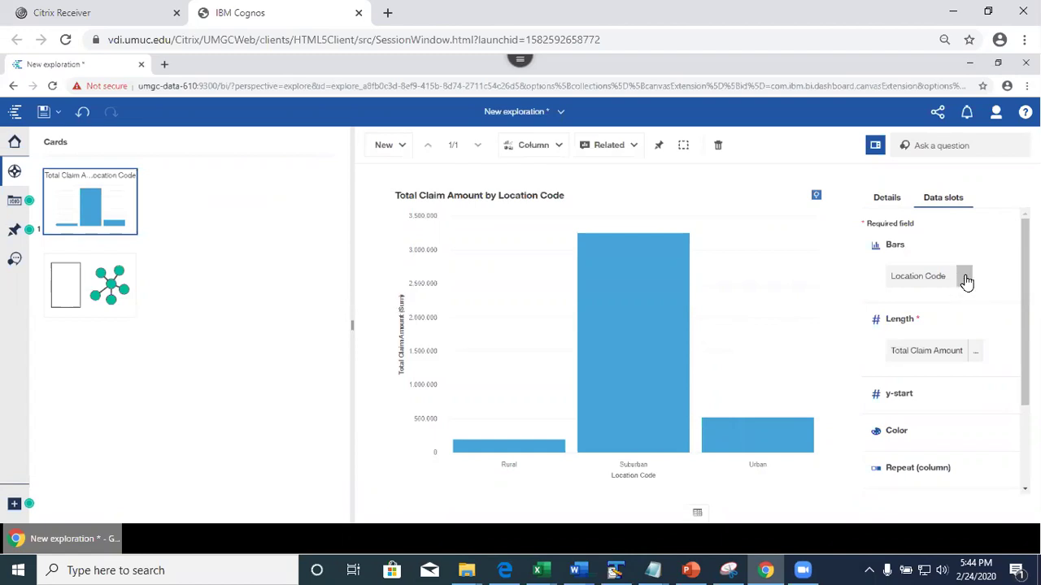
{"action": "left_click", "coordinate": [973, 350]}
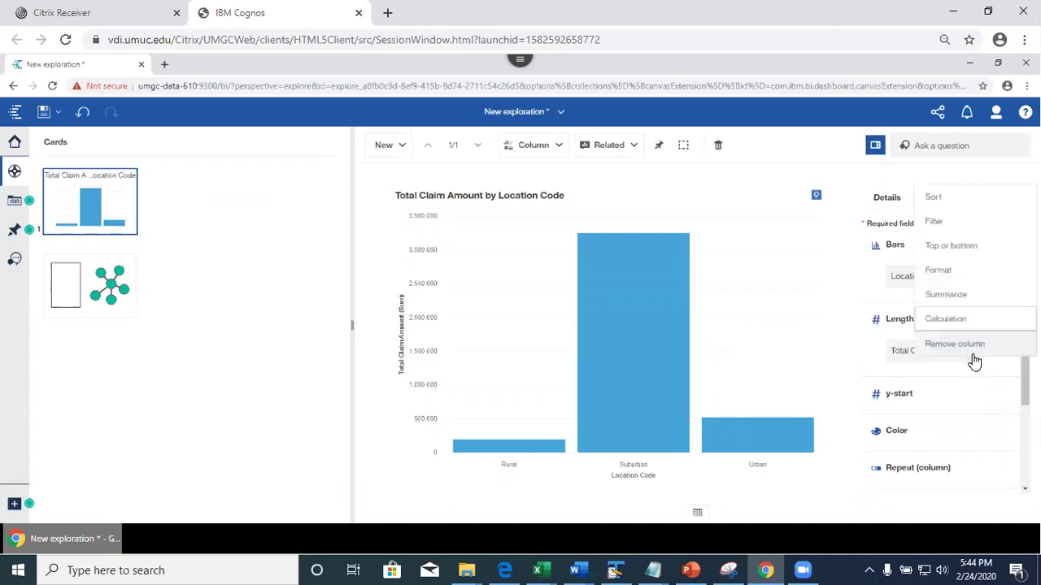
{"action": "left_click", "coordinate": [951, 298]}
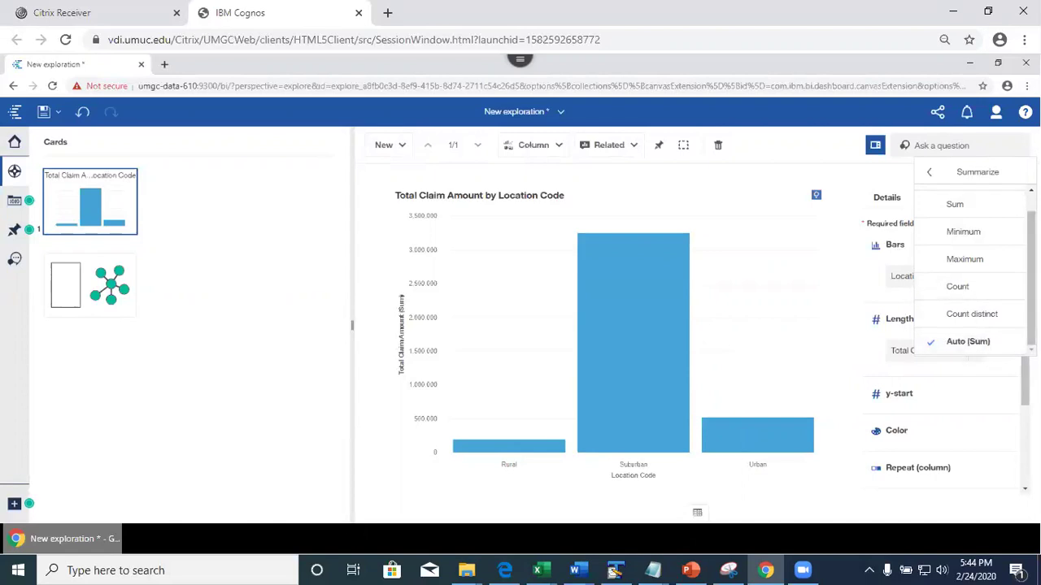
{"action": "scroll", "coordinate": [969, 342], "scroll_direction": "up", "scroll_amount": 2}
{"action": "left_click", "coordinate": [960, 201]}
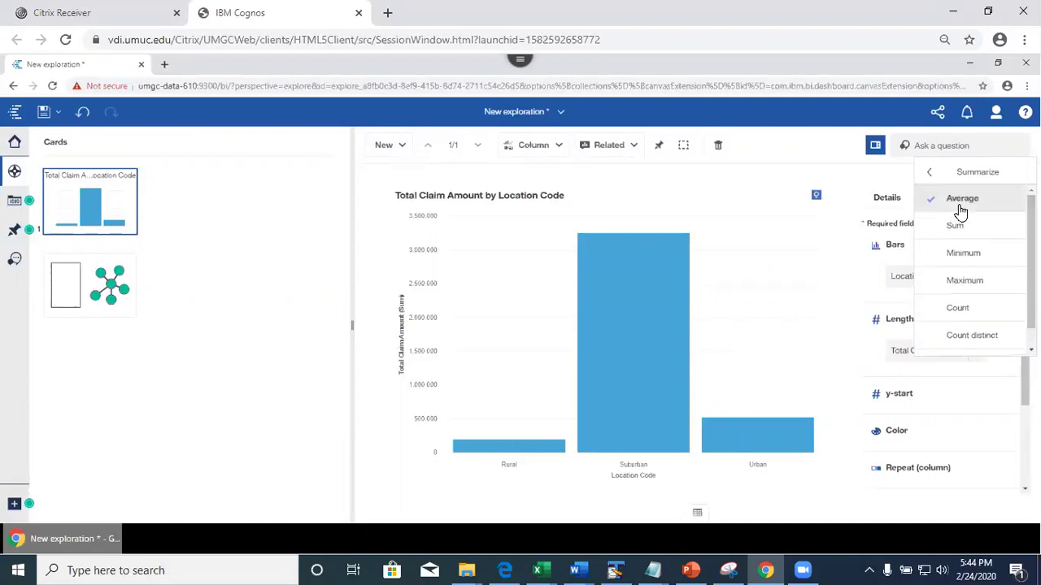
Step: Visit the Welcome home page and return to the open new exploration
{"action": "left_click", "coordinate": [782, 518]}
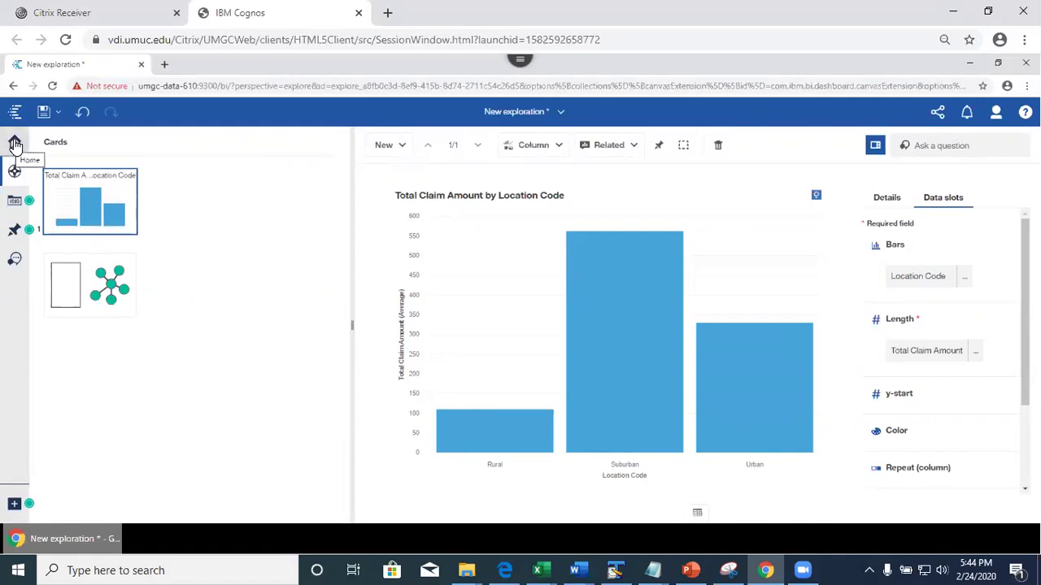
{"action": "left_click", "coordinate": [15, 145]}
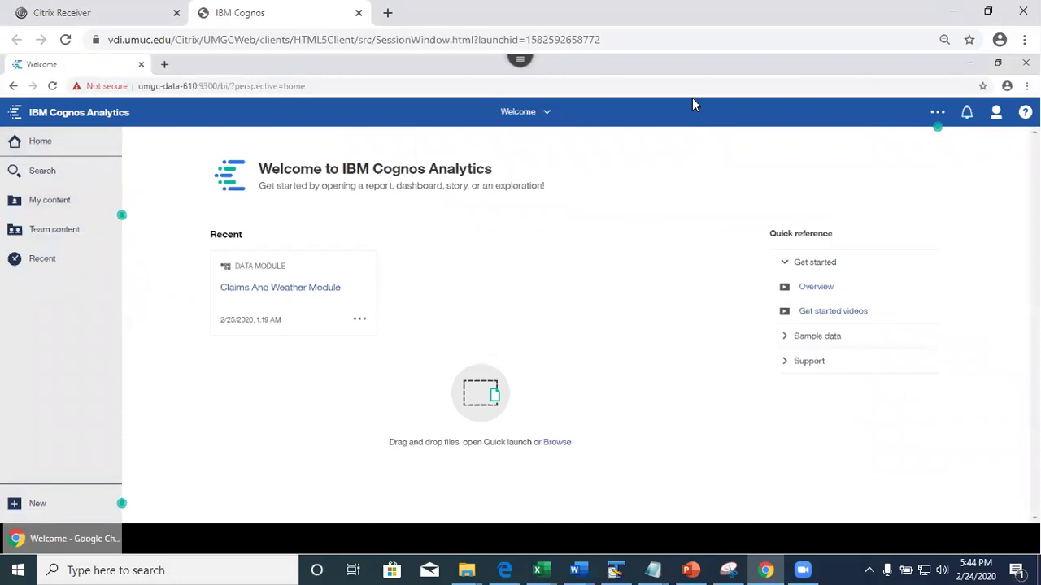
{"action": "left_click", "coordinate": [545, 112]}
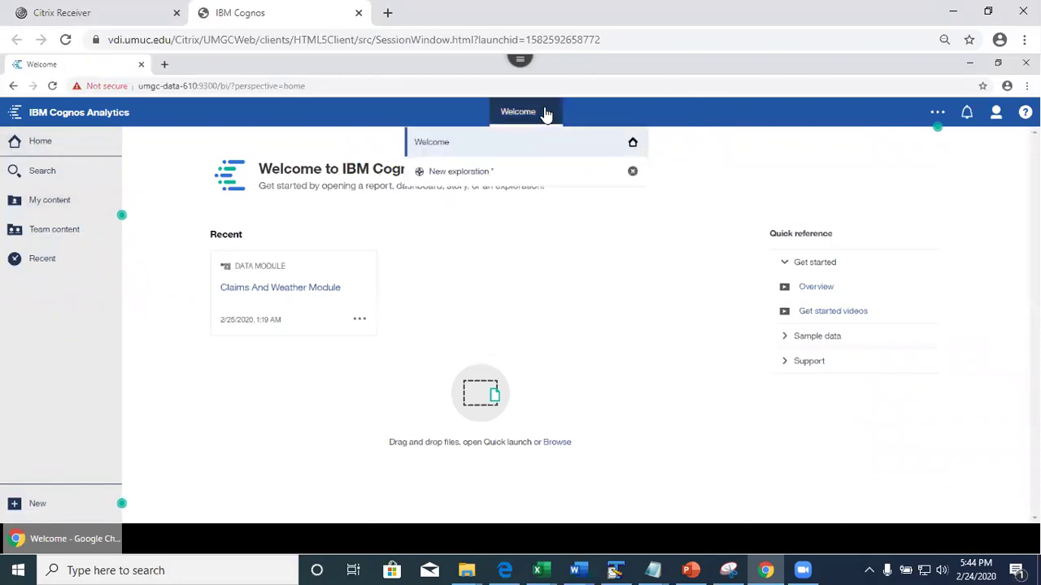
{"action": "left_click", "coordinate": [476, 172]}
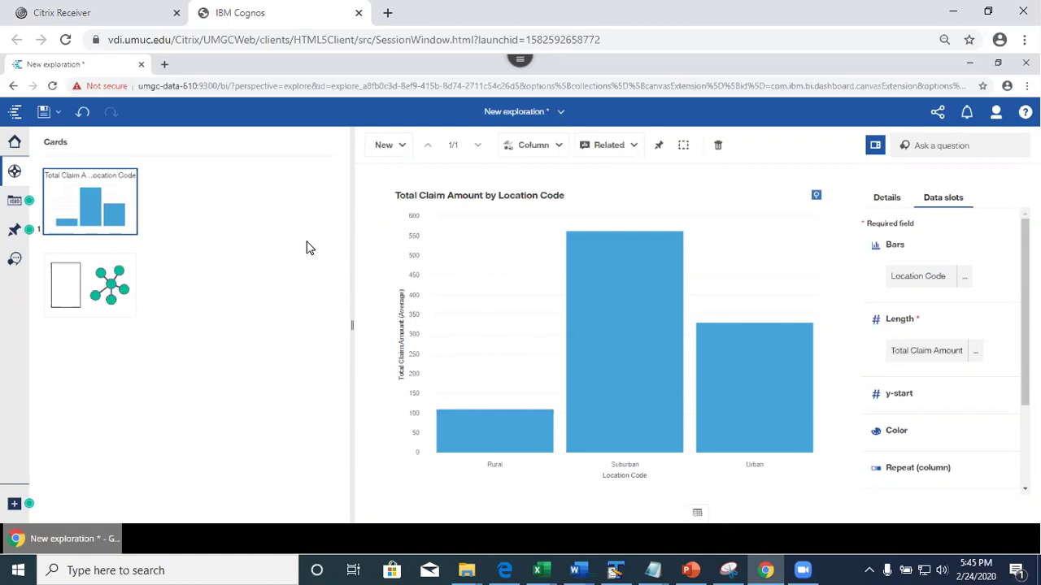
Step: Add the Personal Coverage for Small Vehicle filter to the Location Code chart's local filters and view the chart's details
{"action": "left_click", "coordinate": [13, 202]}
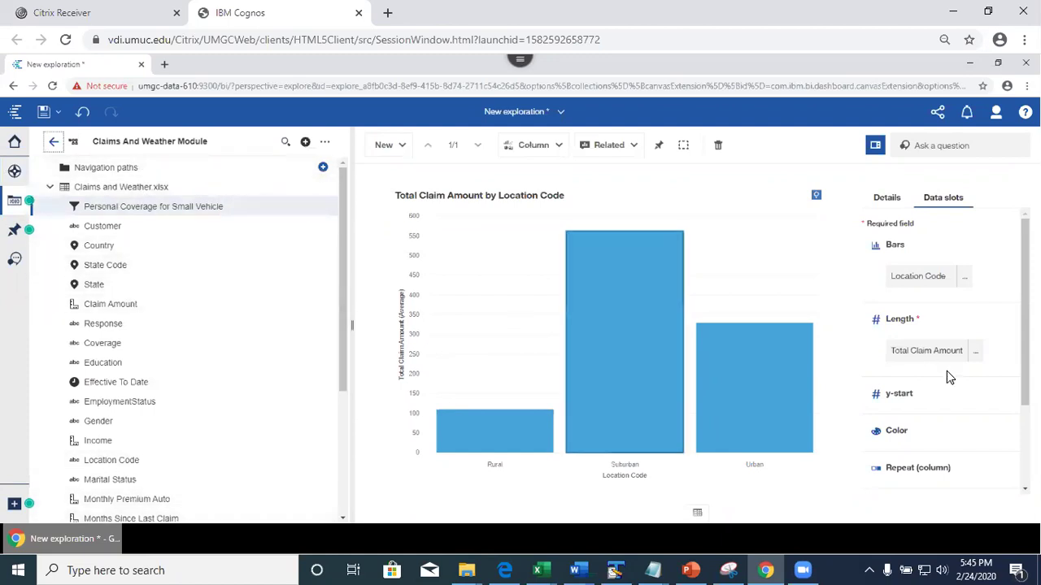
{"action": "scroll", "coordinate": [964, 439], "scroll_direction": "down", "scroll_amount": 3}
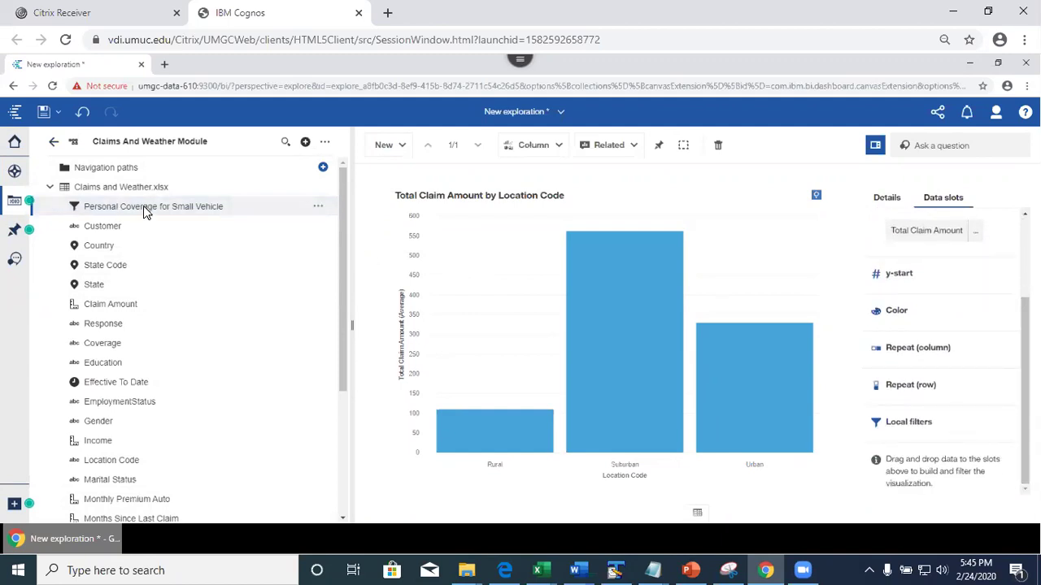
{"action": "left_click_drag", "start_coordinate": [146, 211], "coordinate": [919, 460]}
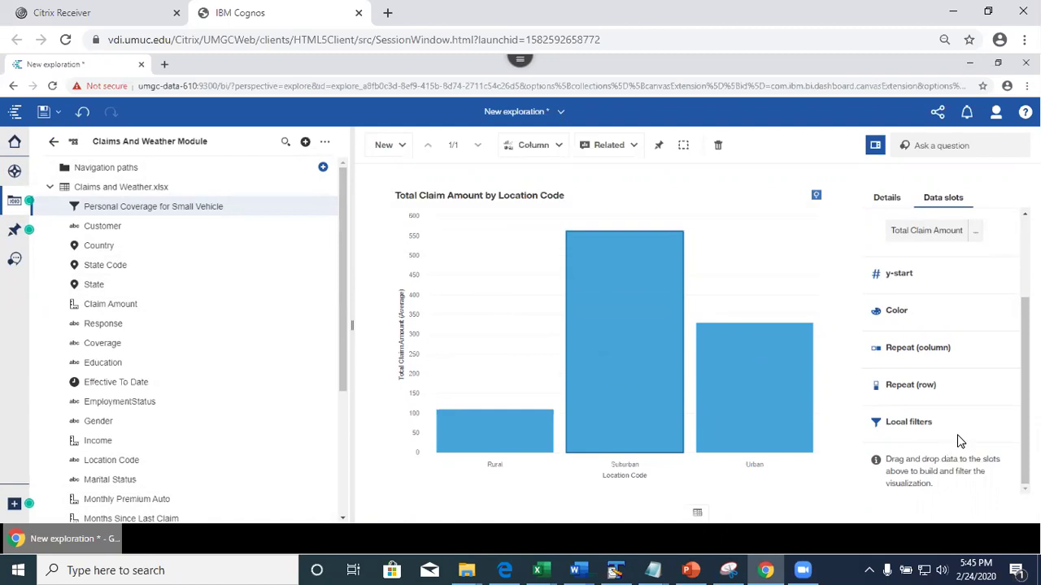
{"action": "left_click_drag", "start_coordinate": [158, 206], "coordinate": [953, 439]}
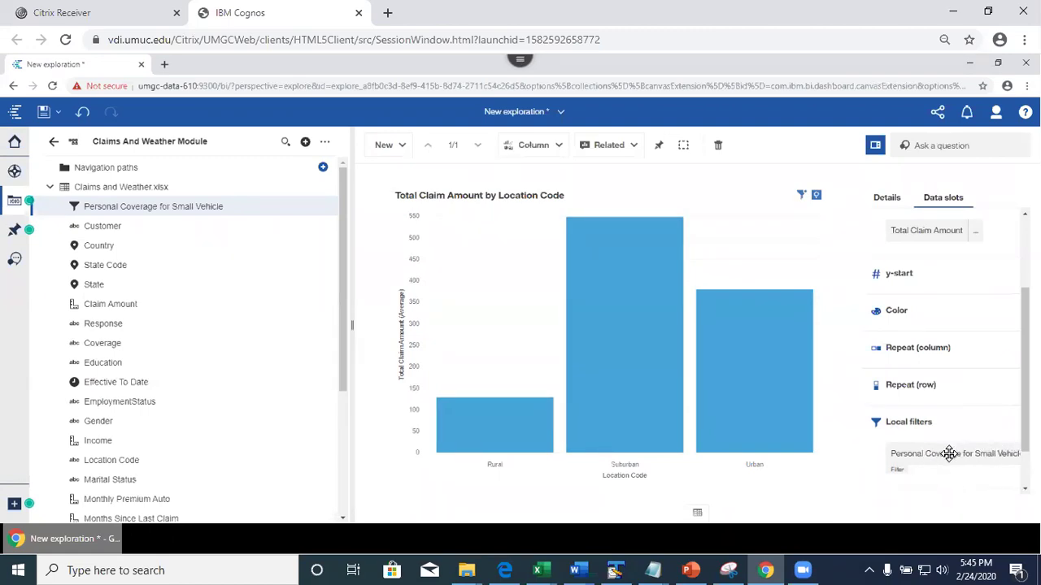
{"action": "scroll", "coordinate": [943, 350], "scroll_direction": "down", "scroll_amount": 1}
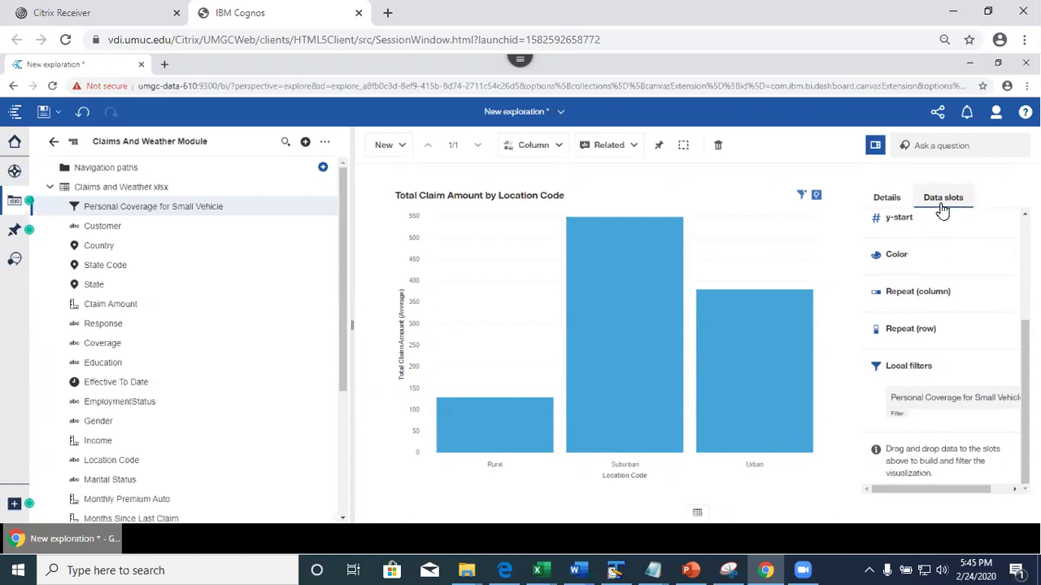
{"action": "left_click", "coordinate": [884, 198]}
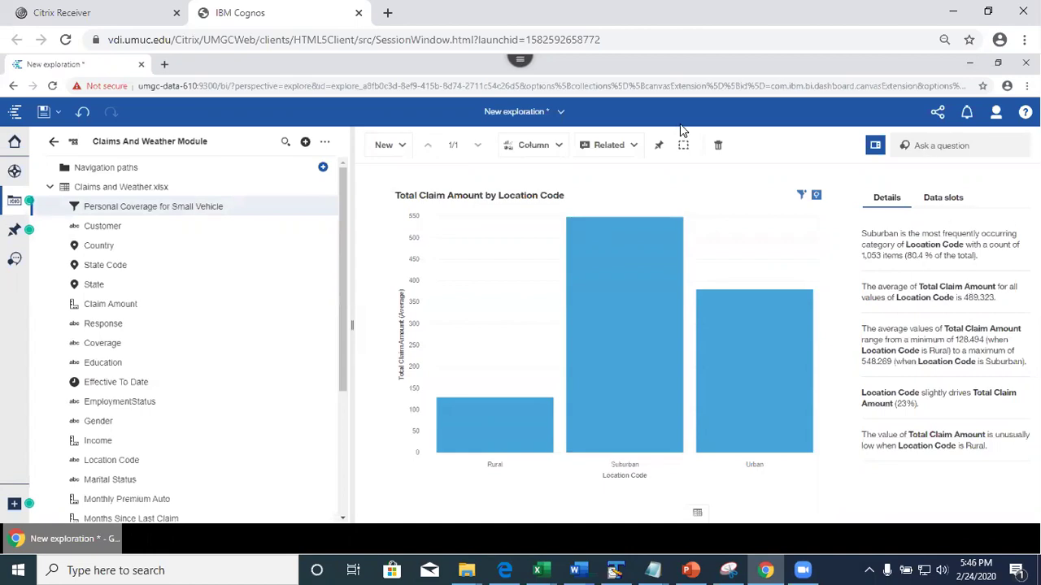
Step: Save the exploration in My content as Claims Exploration
{"action": "left_click", "coordinate": [558, 113]}
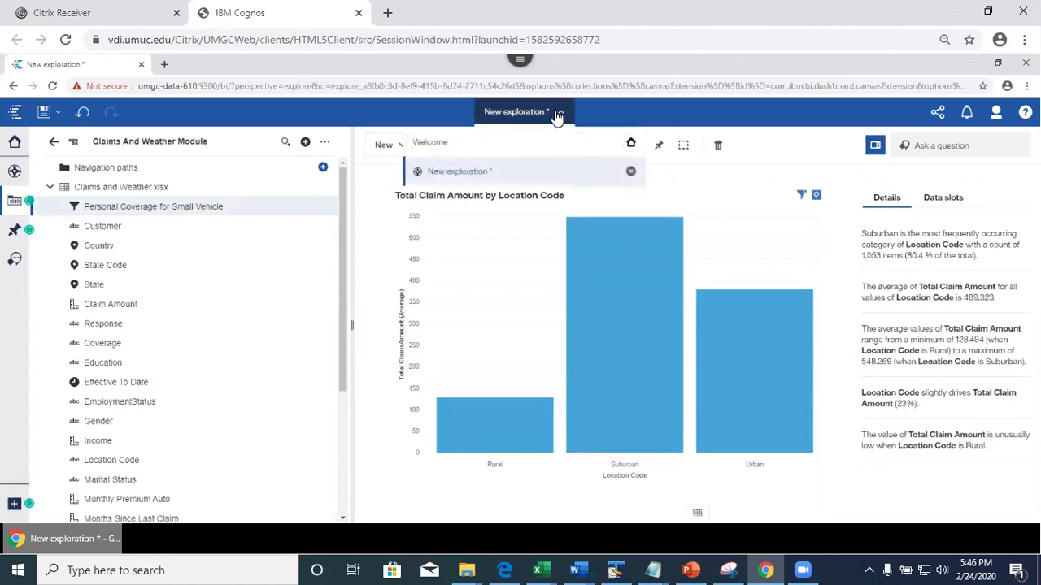
{"action": "left_click", "coordinate": [329, 110]}
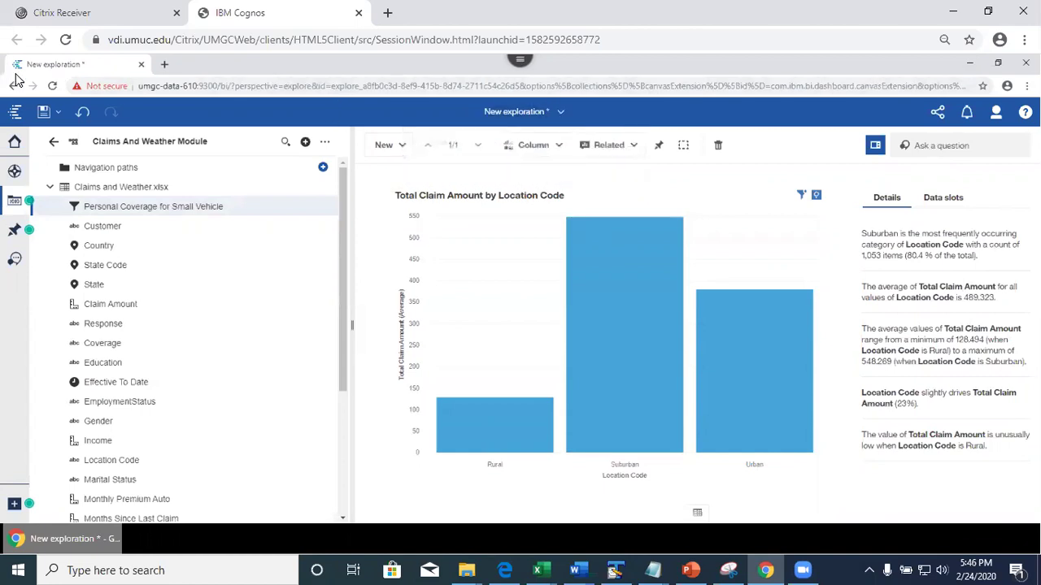
{"action": "left_click", "coordinate": [46, 113]}
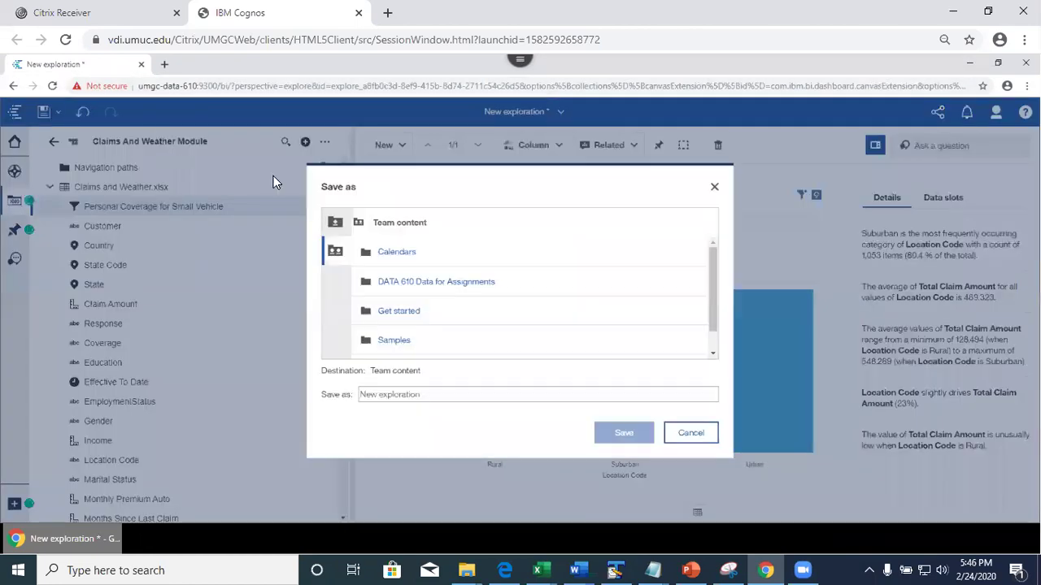
{"action": "left_click", "coordinate": [335, 226]}
{"action": "left_click", "coordinate": [455, 393]}
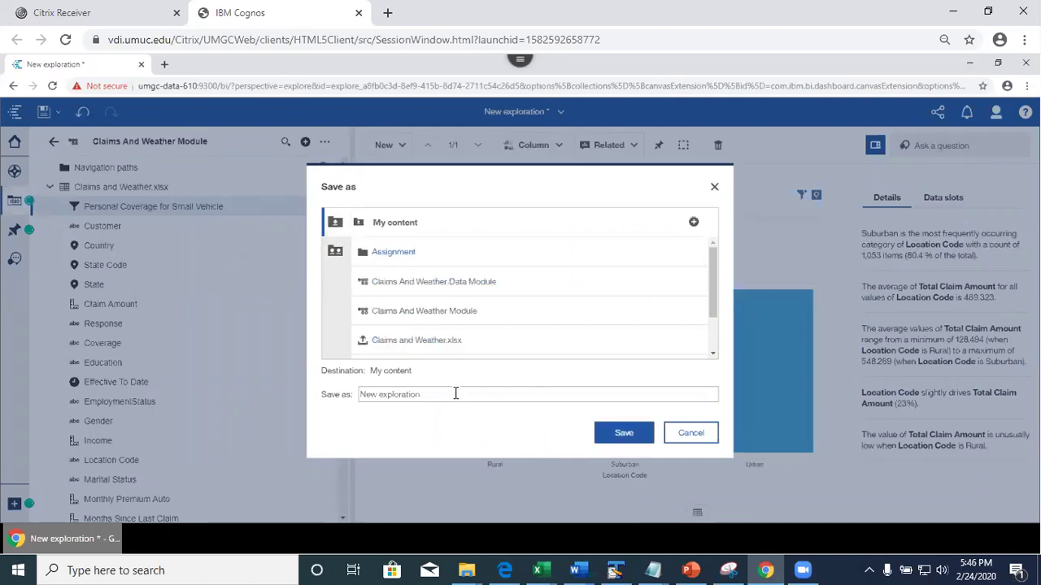
{"action": "left_click_drag", "start_coordinate": [420, 394], "coordinate": [316, 370]}
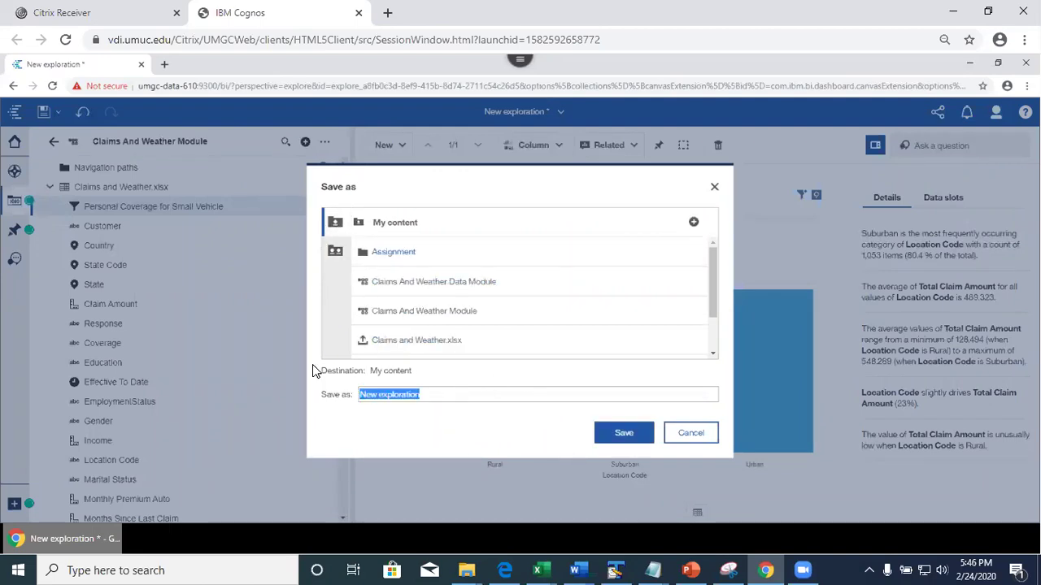
{"action": "type", "text": "Claims Ex"}
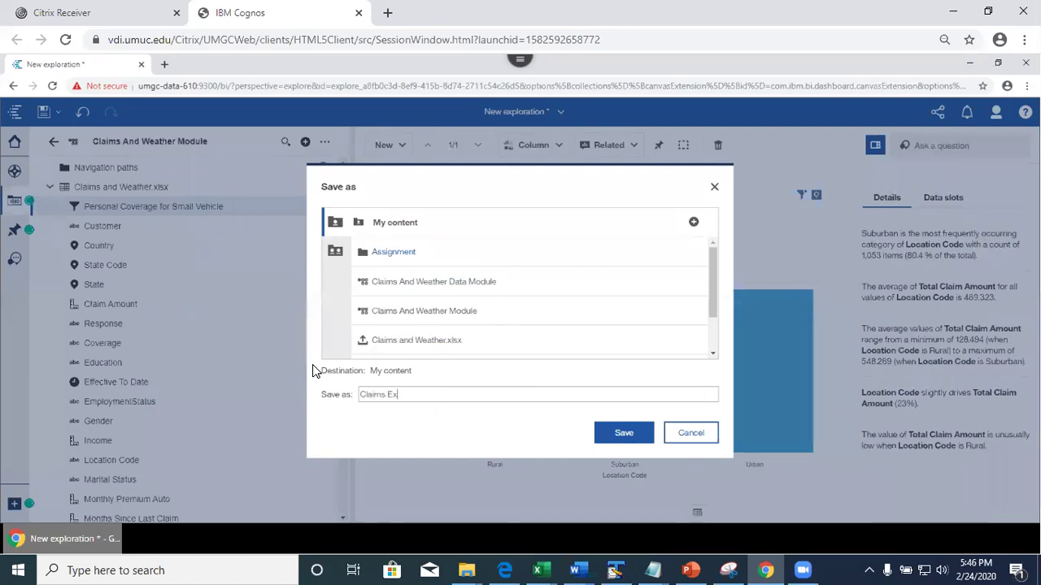
{"action": "type", "text": "ploration"}
{"action": "left_click", "coordinate": [627, 440]}
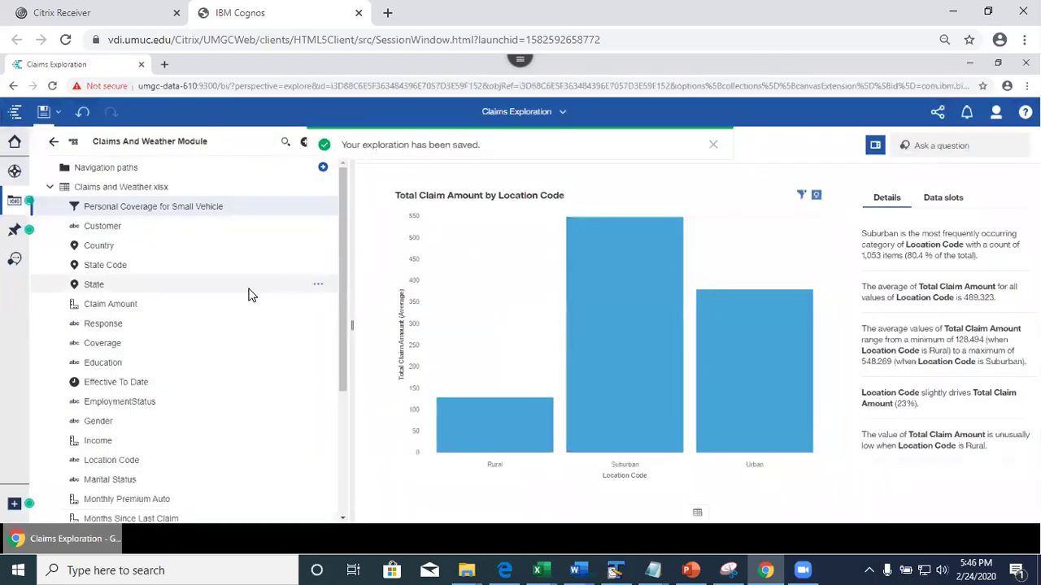
Step: Open the Assistant and ask it to "show data"
{"action": "left_click", "coordinate": [14, 261]}
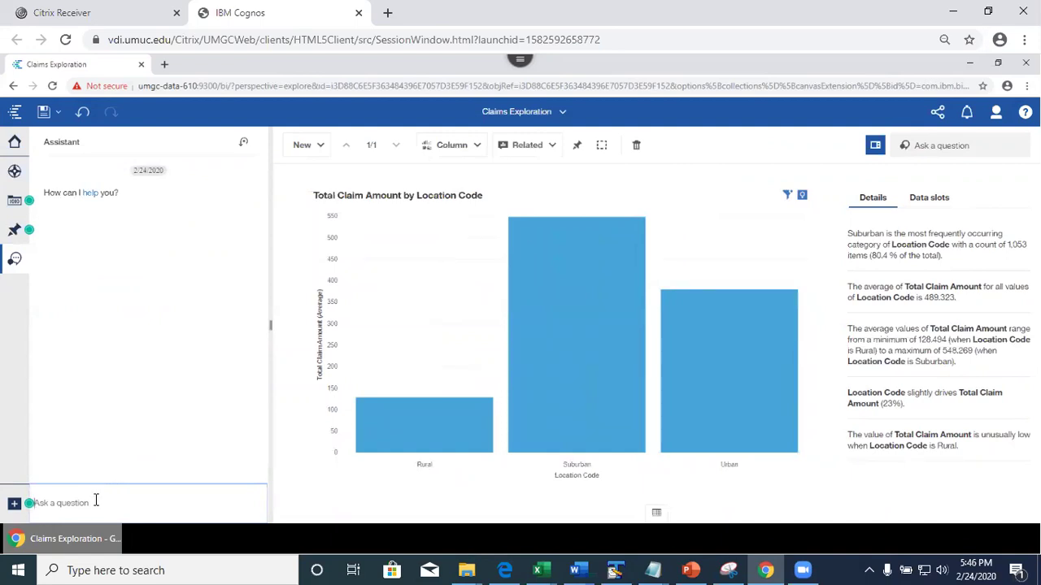
{"action": "type", "text": "d"}
{"action": "key", "text": "BackSpace"}
{"action": "type", "text": "show data"}
{"action": "key", "text": "Return"}
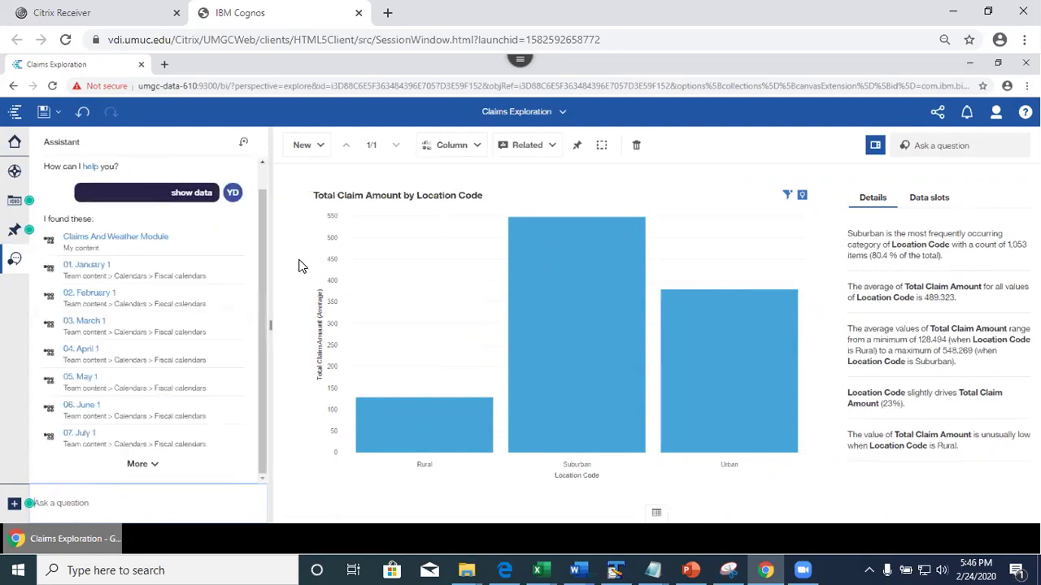
Step: Pick Claims And Weather Module as the Assistant's source and look through its complete list of columns and concepts
{"action": "left_click", "coordinate": [130, 238]}
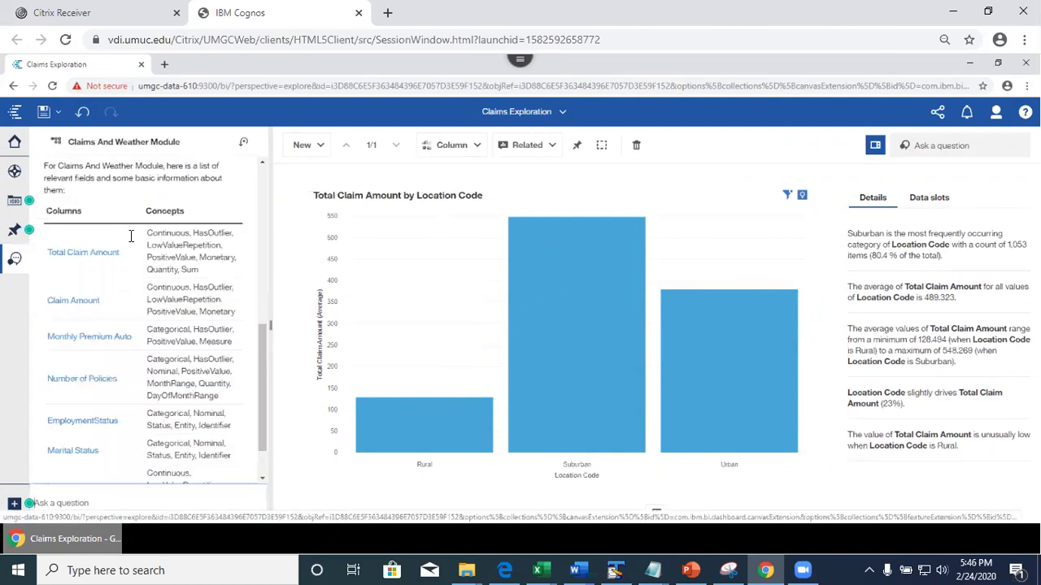
{"action": "scroll", "coordinate": [262, 400], "scroll_direction": "down", "scroll_amount": 2}
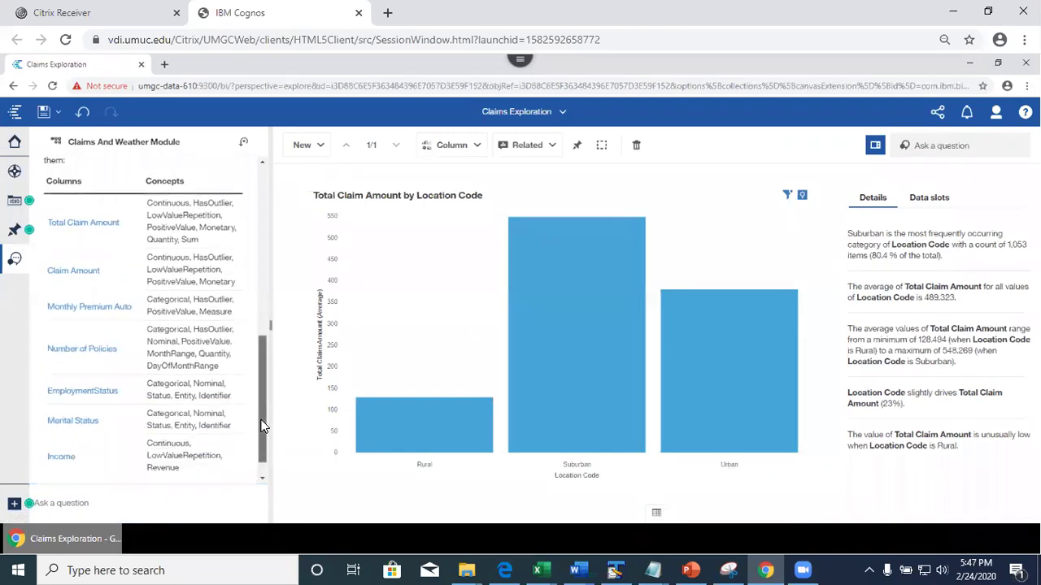
{"action": "scroll", "coordinate": [262, 399], "scroll_direction": "up", "scroll_amount": 3}
{"action": "scroll", "coordinate": [262, 399], "scroll_direction": "down", "scroll_amount": 3}
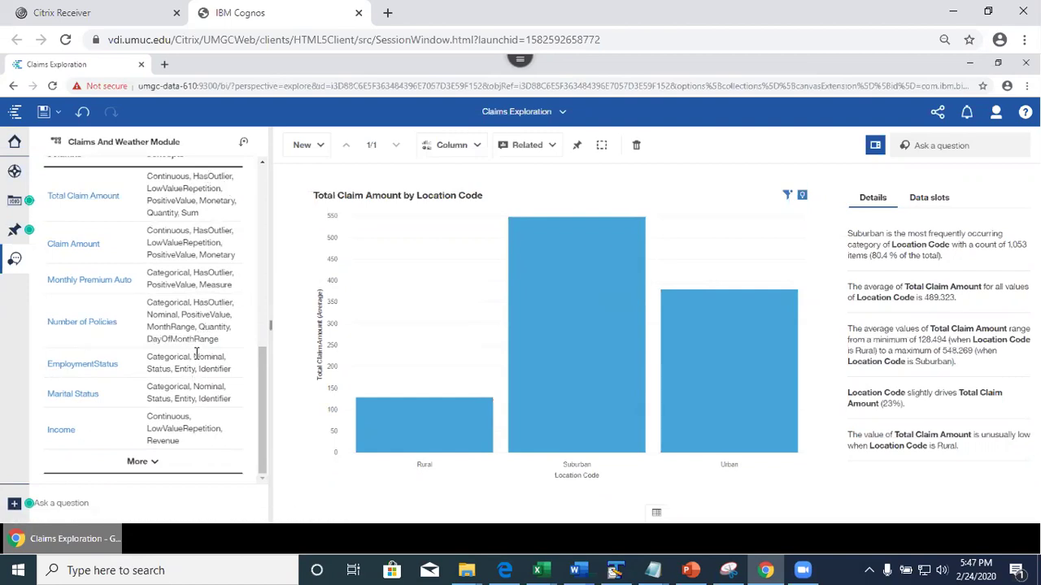
{"action": "left_click", "coordinate": [150, 463]}
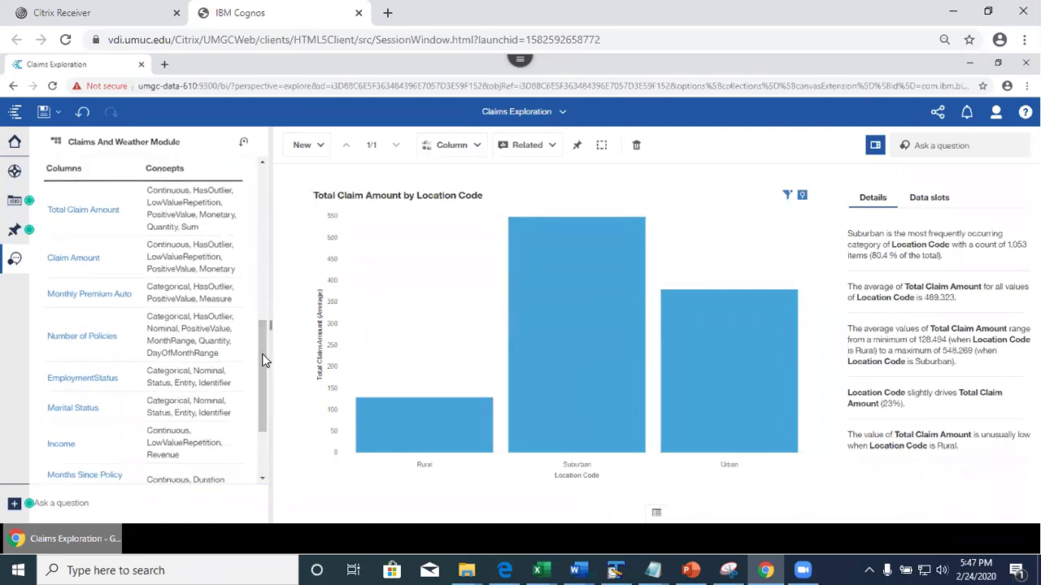
{"action": "left_click_drag", "start_coordinate": [261, 362], "coordinate": [266, 459]}
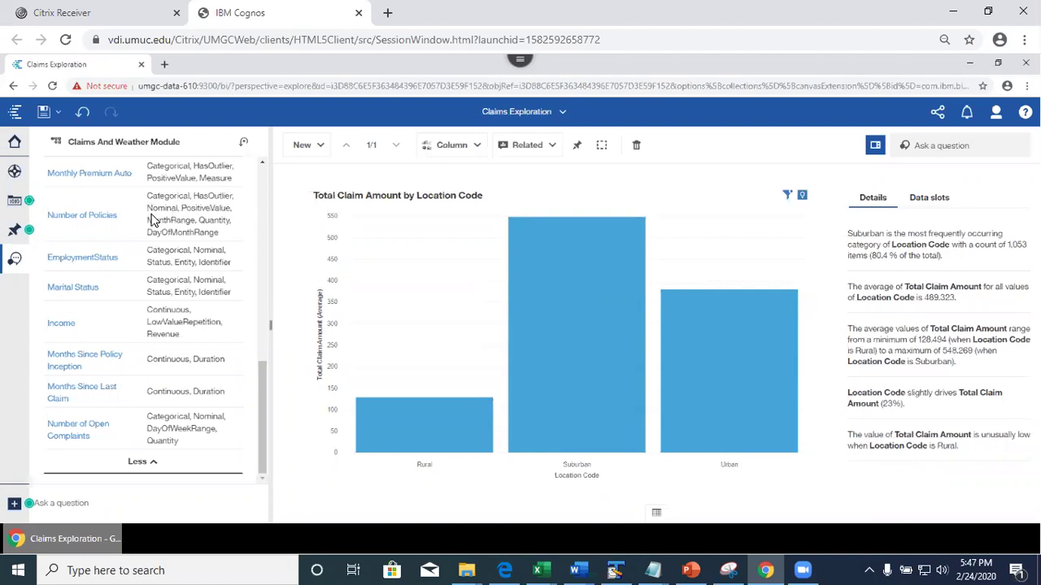
Step: Have the Assistant chart Number of Policies by Claim Reason, and browse the suggested variants to the fourth one, the point chart
{"action": "left_click", "coordinate": [87, 216]}
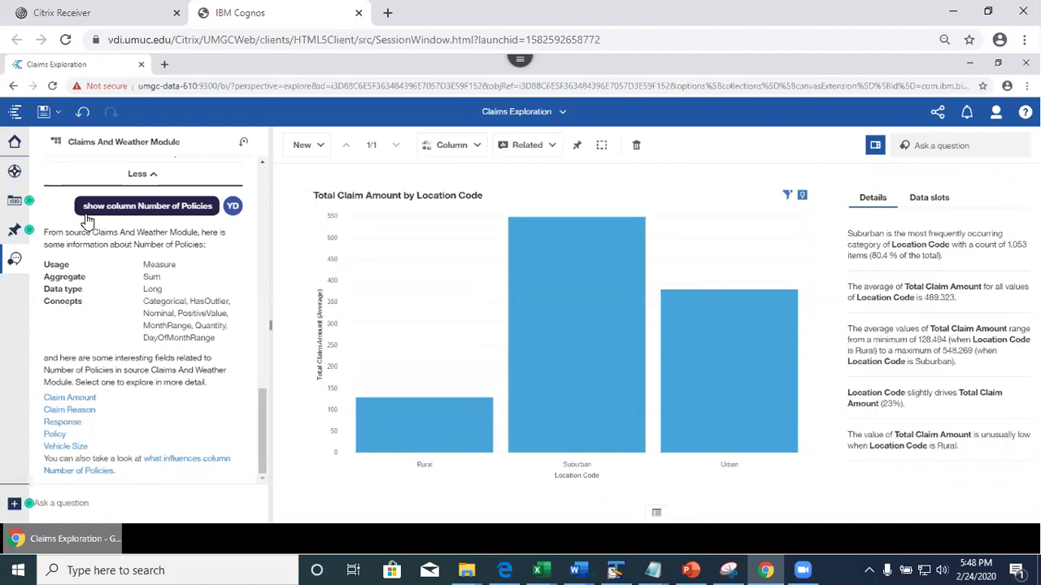
{"action": "left_click", "coordinate": [86, 410]}
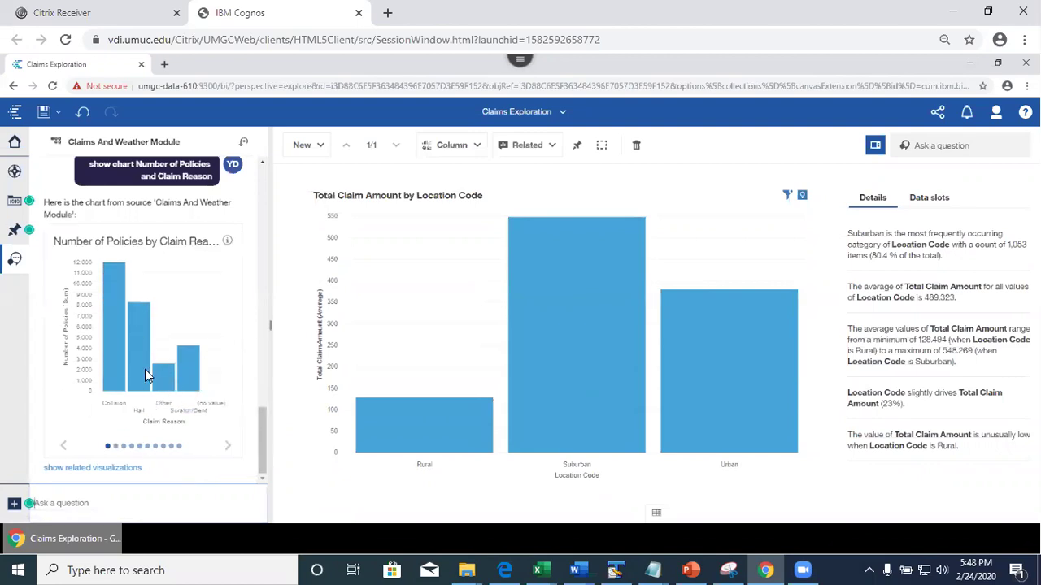
{"action": "left_click", "coordinate": [228, 241]}
{"action": "left_click", "coordinate": [229, 448]}
{"action": "left_click", "coordinate": [229, 447]}
{"action": "left_click", "coordinate": [227, 449]}
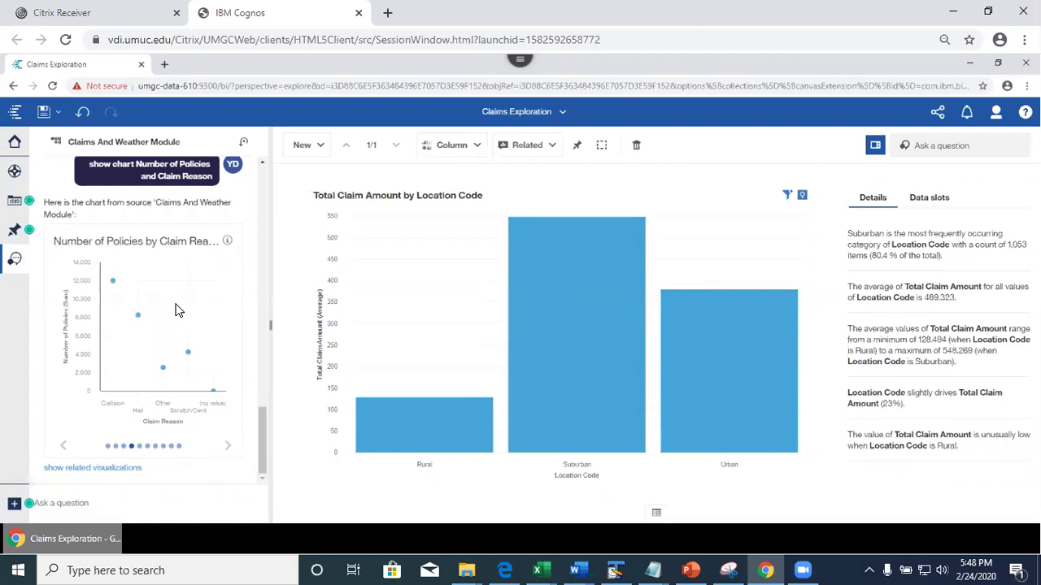
Step: Create a new visualization card and place the Assistant's Number of Policies by Claim Reason point chart on it
{"action": "left_click", "coordinate": [307, 145]}
{"action": "left_click", "coordinate": [351, 223]}
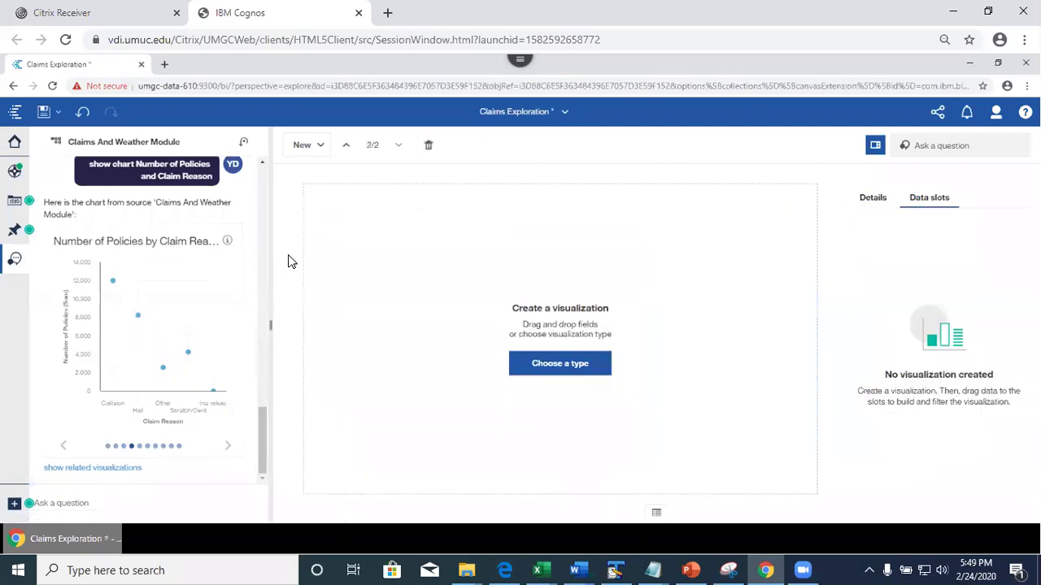
{"action": "left_click_drag", "start_coordinate": [160, 334], "coordinate": [488, 320]}
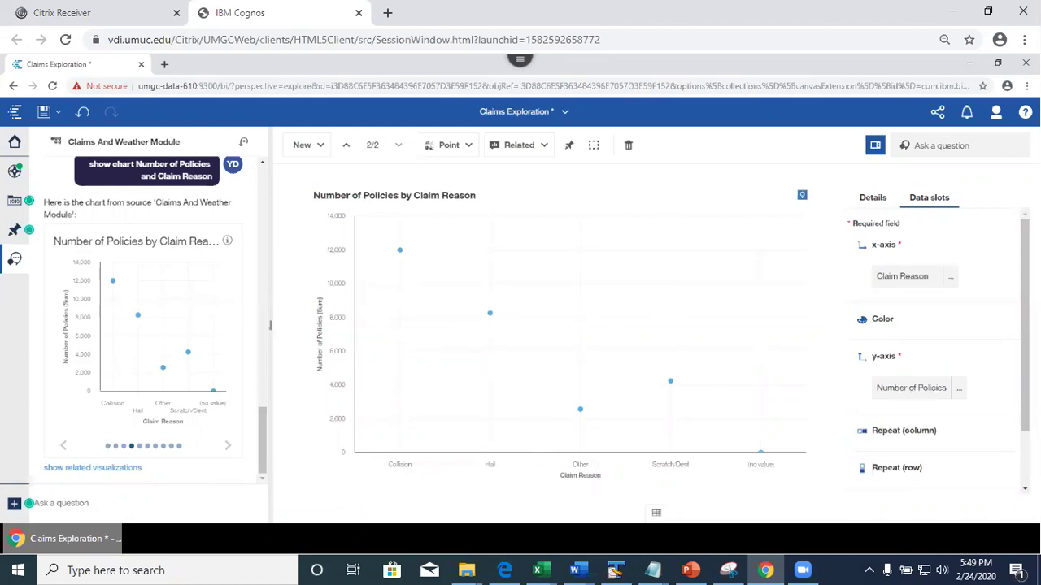
Step: Add the Personal Coverage for Small Vehicle filter to the Number of Policies chart's local filters and save the exploration
{"action": "triple_click", "coordinate": [911, 388]}
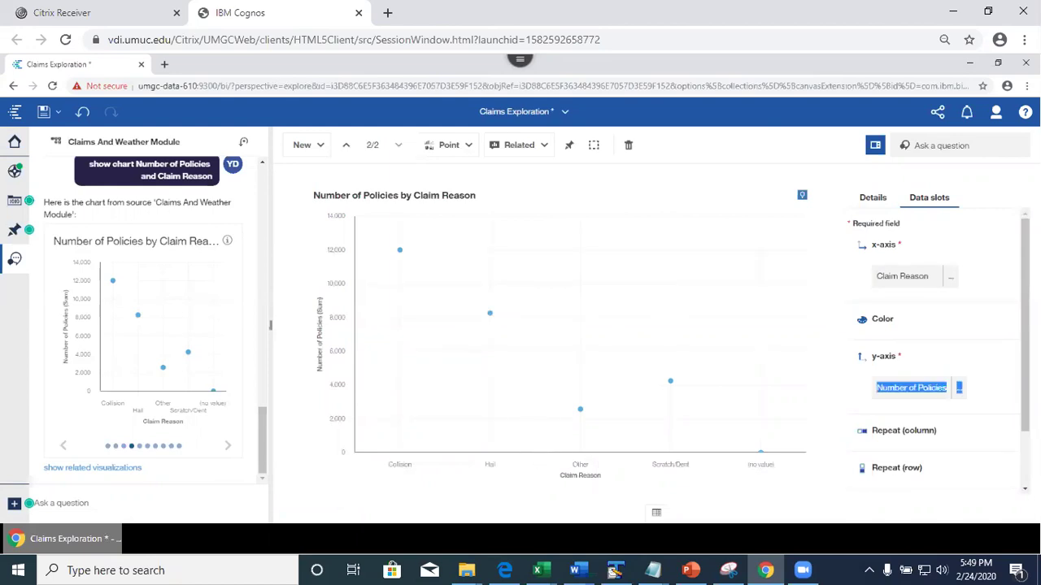
{"action": "scroll", "coordinate": [911, 387], "scroll_direction": "down", "scroll_amount": 1}
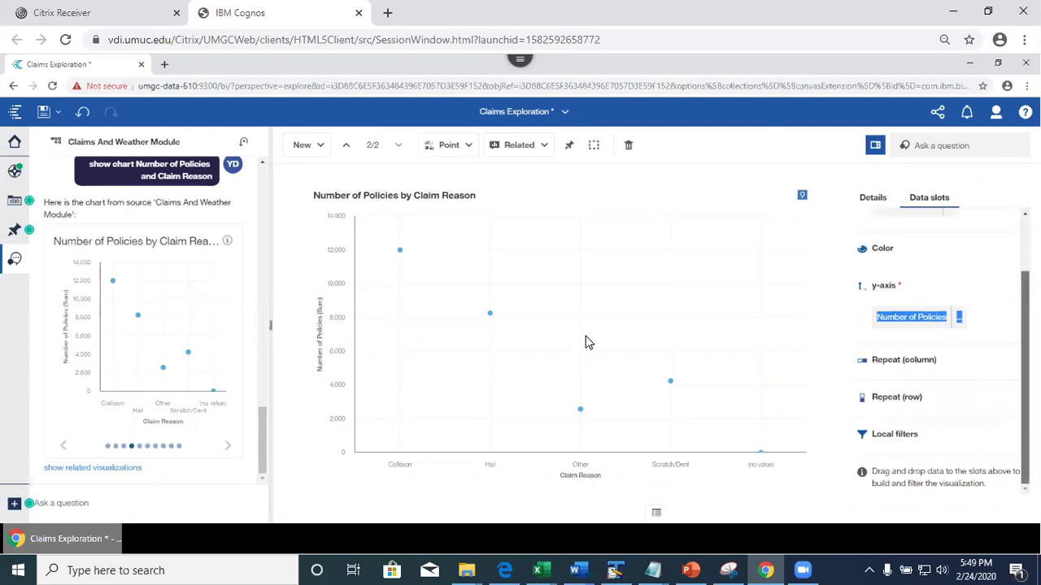
{"action": "scroll", "coordinate": [981, 468], "scroll_direction": "up", "scroll_amount": 1}
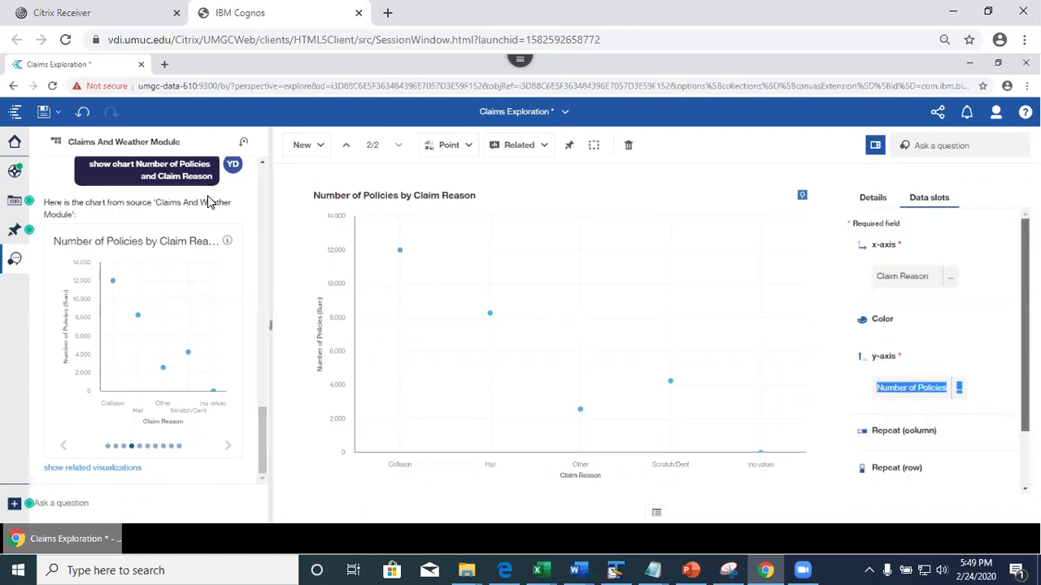
{"action": "left_click", "coordinate": [15, 203]}
{"action": "left_click", "coordinate": [15, 200]}
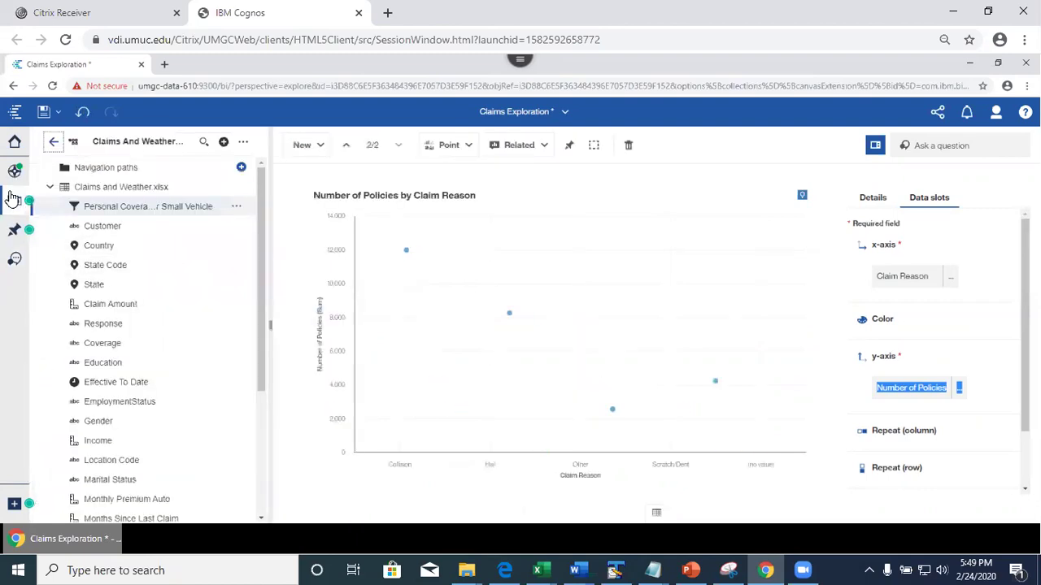
{"action": "left_click_drag", "start_coordinate": [169, 208], "coordinate": [909, 431]}
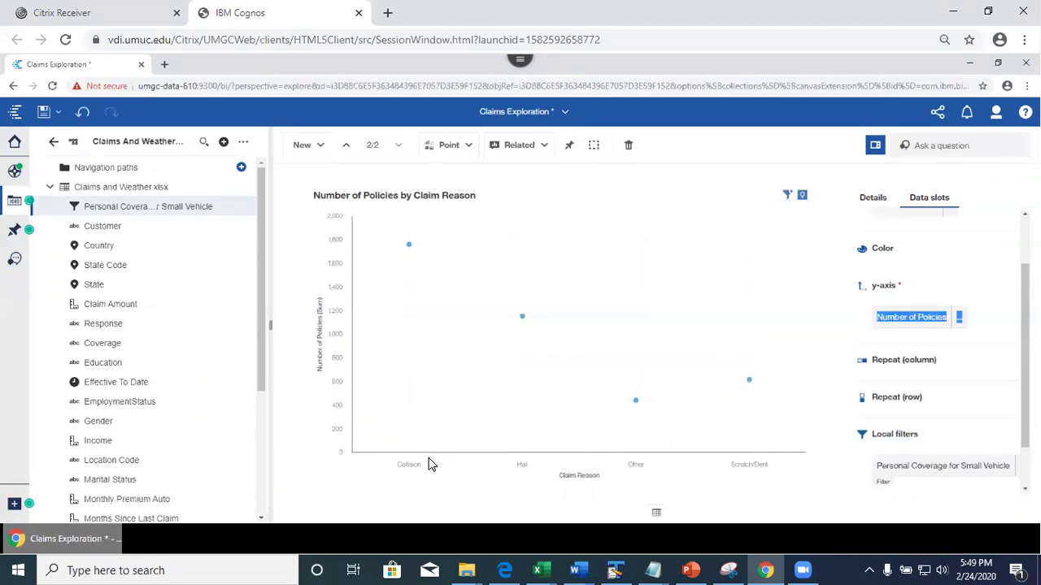
{"action": "left_click", "coordinate": [43, 112]}
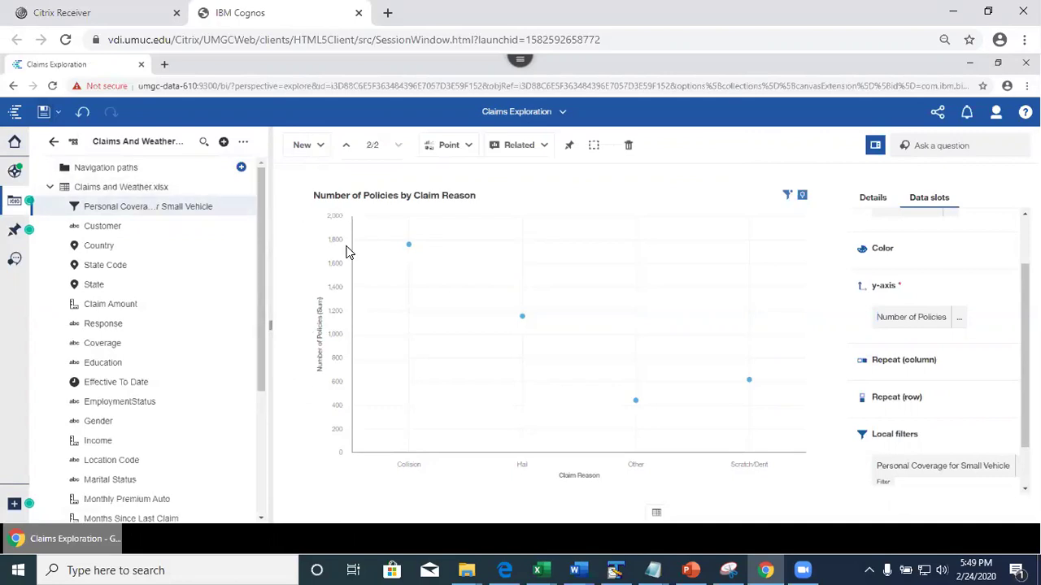
Step: Review the Assistant's earlier answers about Number of Policies and the module's list of columns and concepts
{"action": "left_click", "coordinate": [15, 260]}
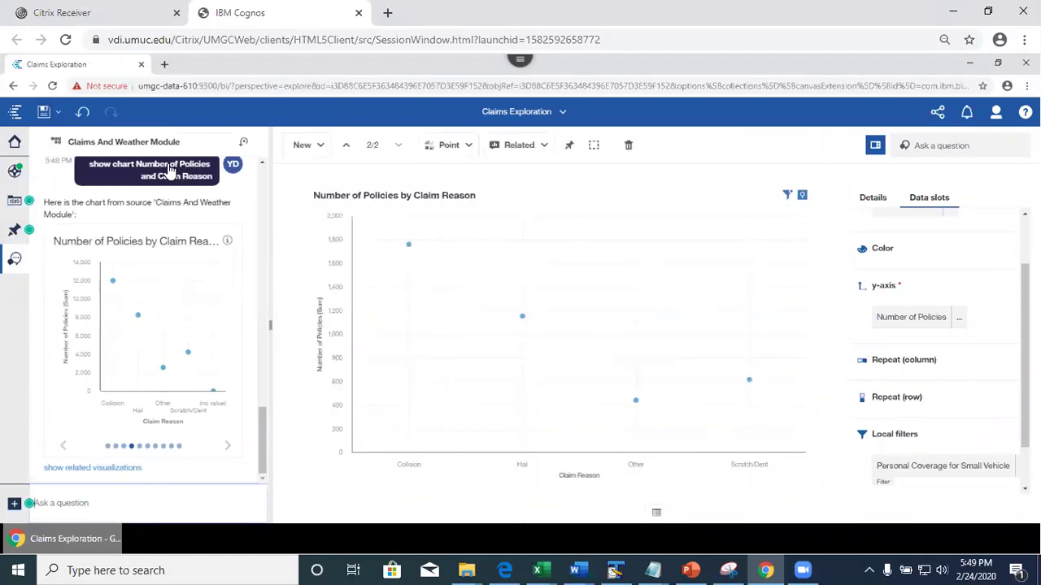
{"action": "left_click_drag", "start_coordinate": [263, 417], "coordinate": [265, 334]}
{"action": "left_click", "coordinate": [140, 295]}
{"action": "key", "text": "Return"}
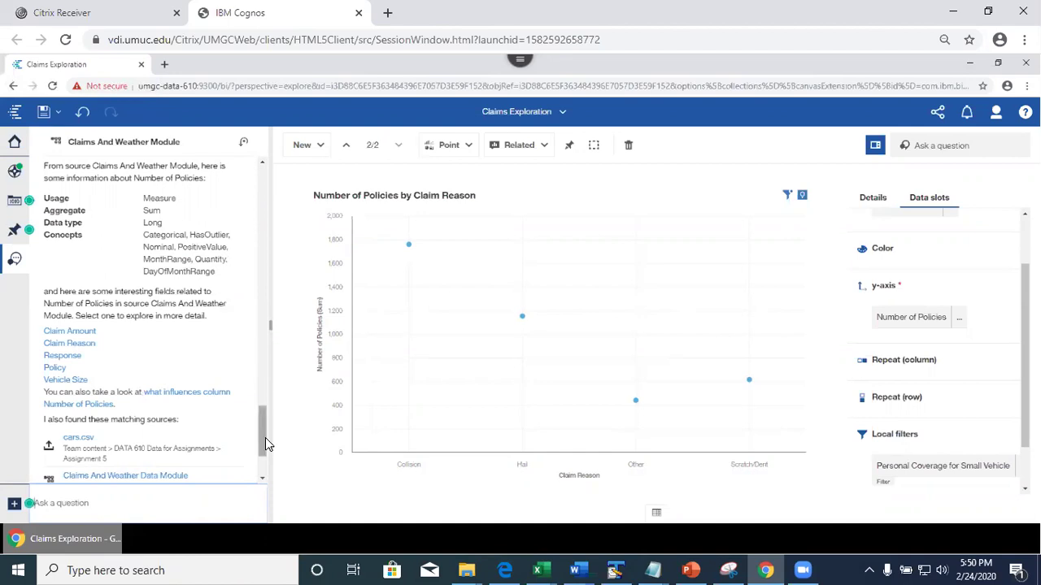
{"action": "scroll", "coordinate": [265, 438], "scroll_direction": "down", "scroll_amount": 1}
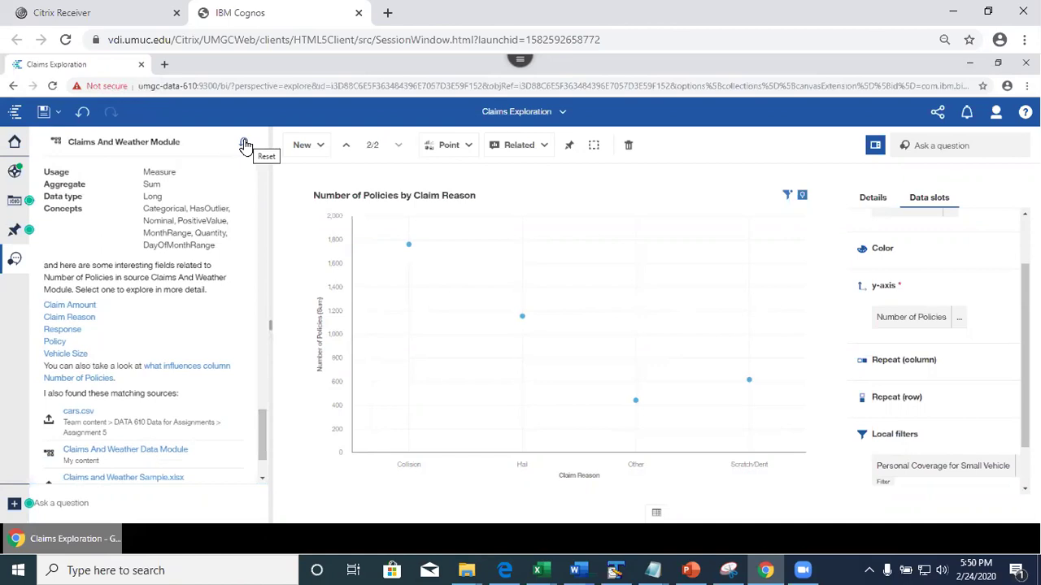
{"action": "scroll", "coordinate": [265, 469], "scroll_direction": "down", "scroll_amount": 1}
{"action": "left_click_drag", "start_coordinate": [262, 470], "coordinate": [294, 273]}
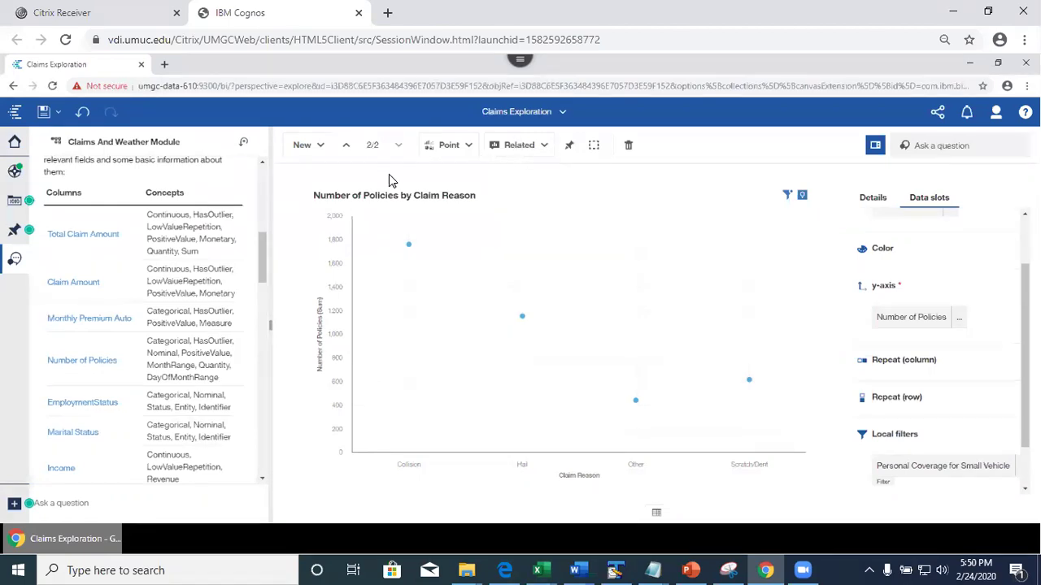
Step: Add the related visualization Claim Amount and Number of Policies for Claim Reason as a card and show its data slots
{"action": "left_click", "coordinate": [522, 154]}
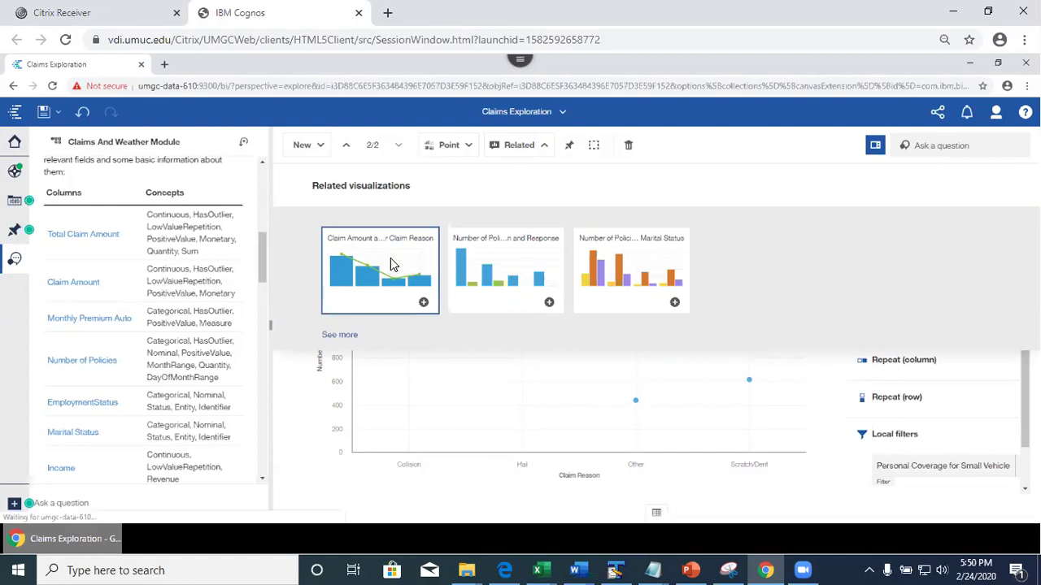
{"action": "left_click", "coordinate": [391, 265]}
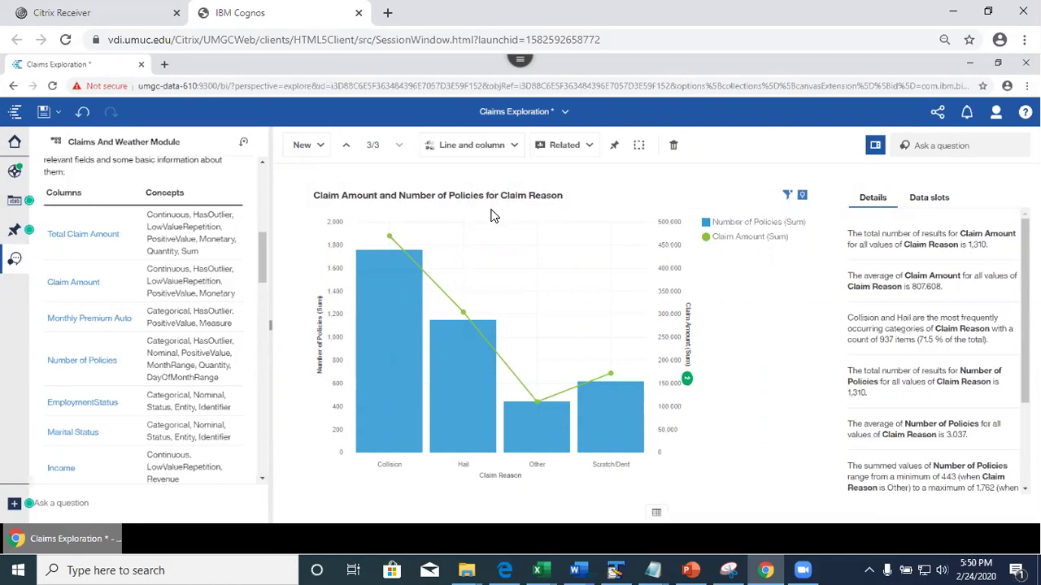
{"action": "left_click", "coordinate": [936, 205]}
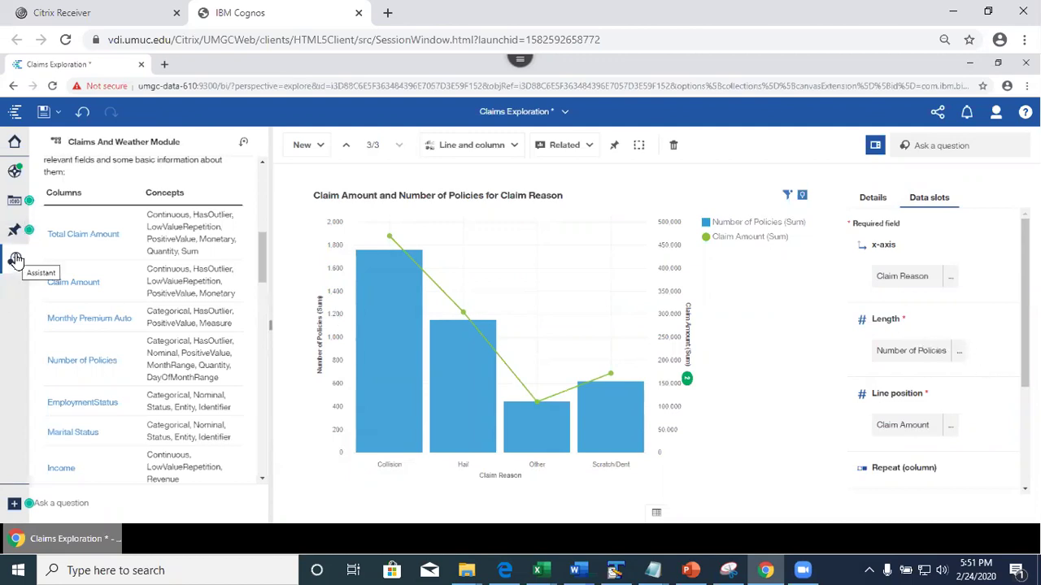
Step: Look through the exploration's data source, cards and saved pins, and check the line and column chart's remaining data slots
{"action": "left_click", "coordinate": [14, 203]}
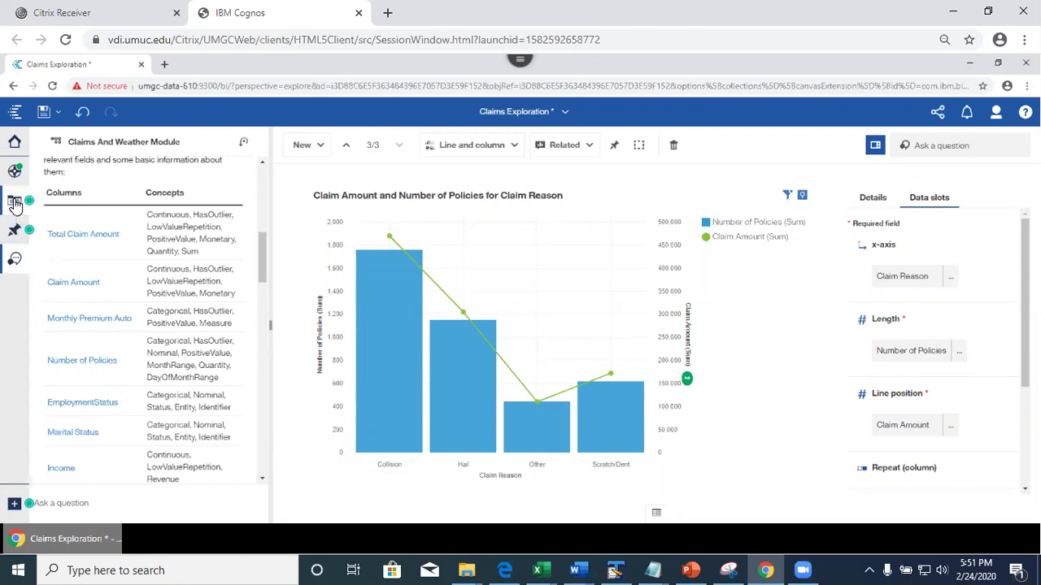
{"action": "left_click", "coordinate": [23, 203]}
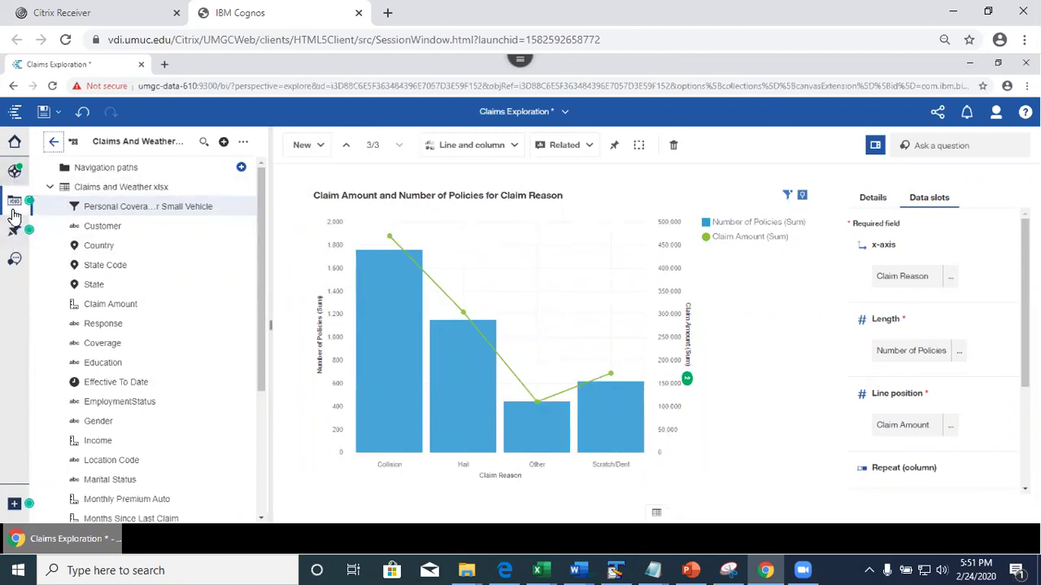
{"action": "left_click", "coordinate": [15, 171]}
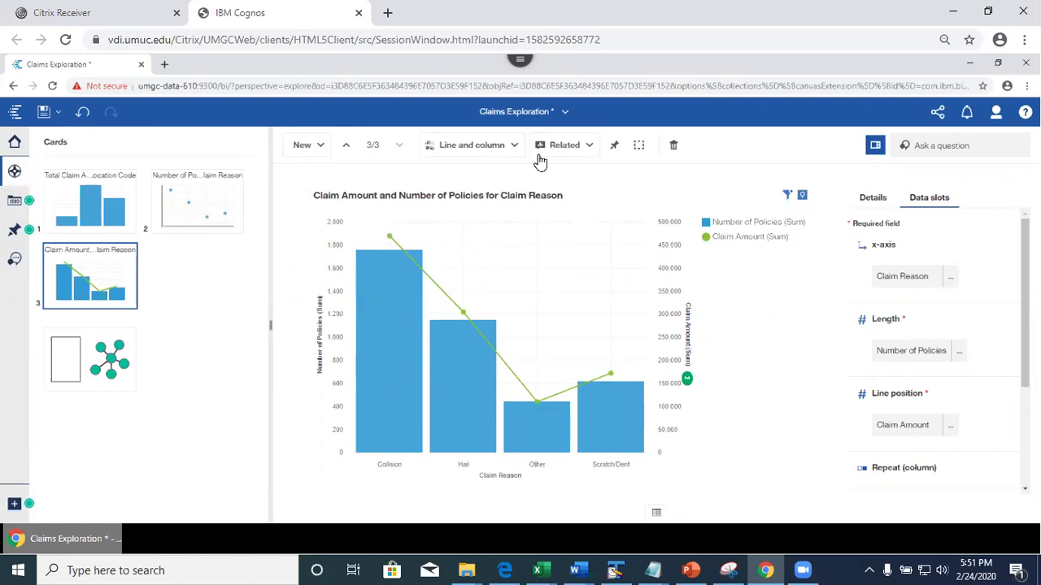
{"action": "left_click", "coordinate": [615, 152]}
{"action": "left_click", "coordinate": [13, 231]}
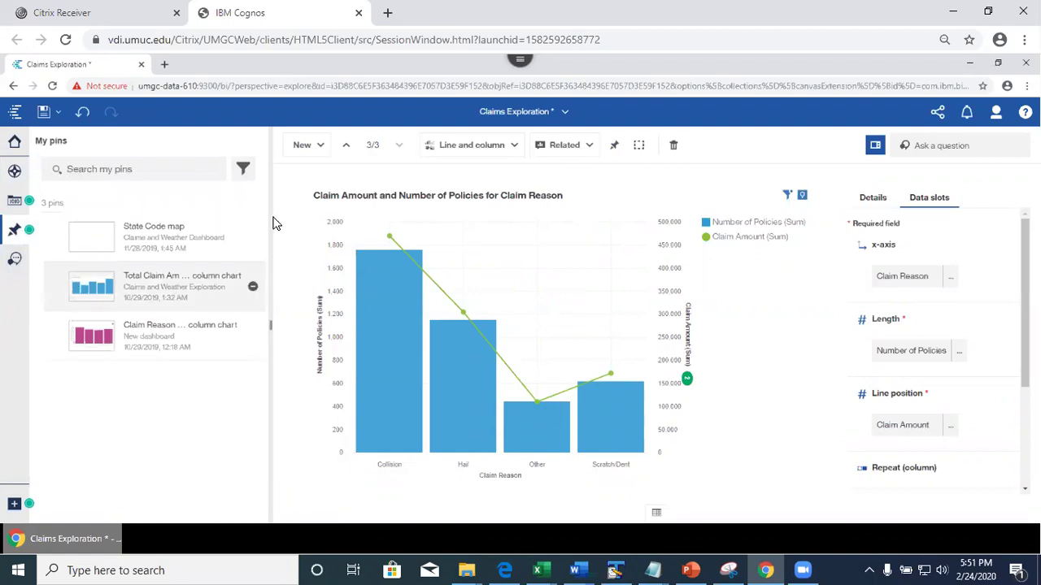
{"action": "left_click", "coordinate": [14, 208]}
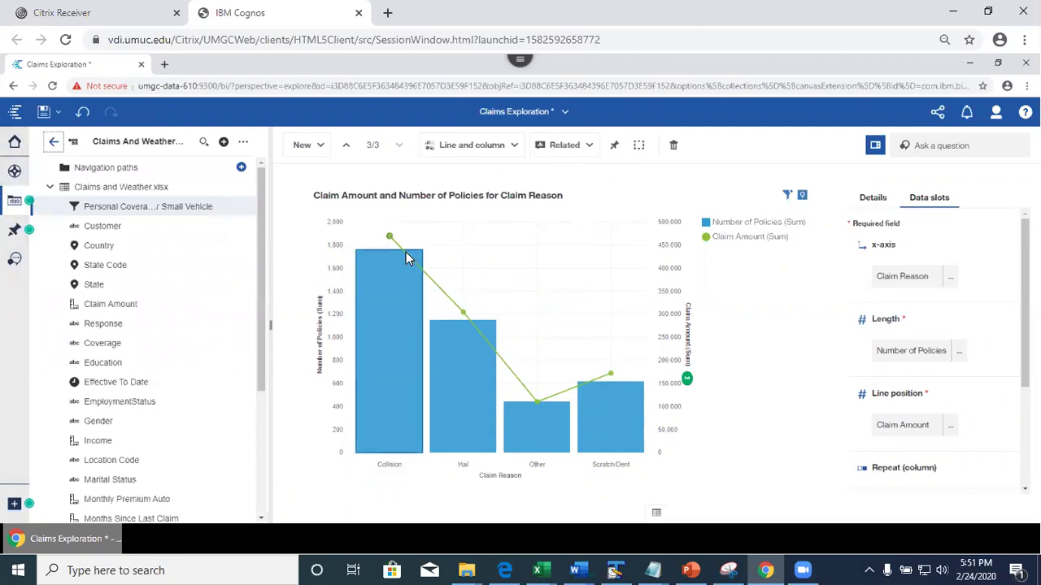
{"action": "scroll", "coordinate": [935, 349], "scroll_direction": "down", "scroll_amount": 2}
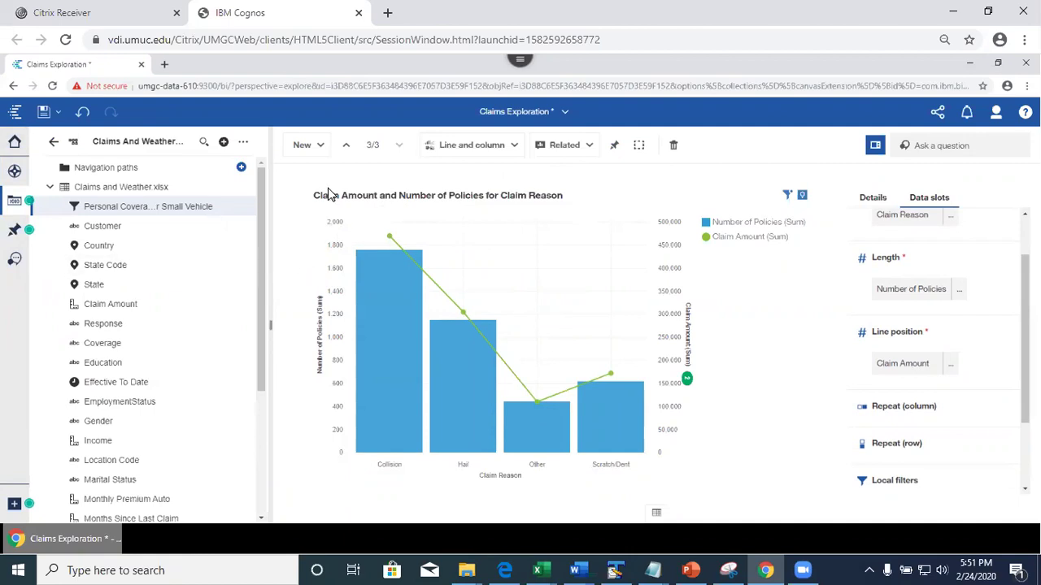
Step: Create a new single card and choose the Spiral visualization type for it
{"action": "left_click_drag", "start_coordinate": [263, 323], "coordinate": [241, 458]}
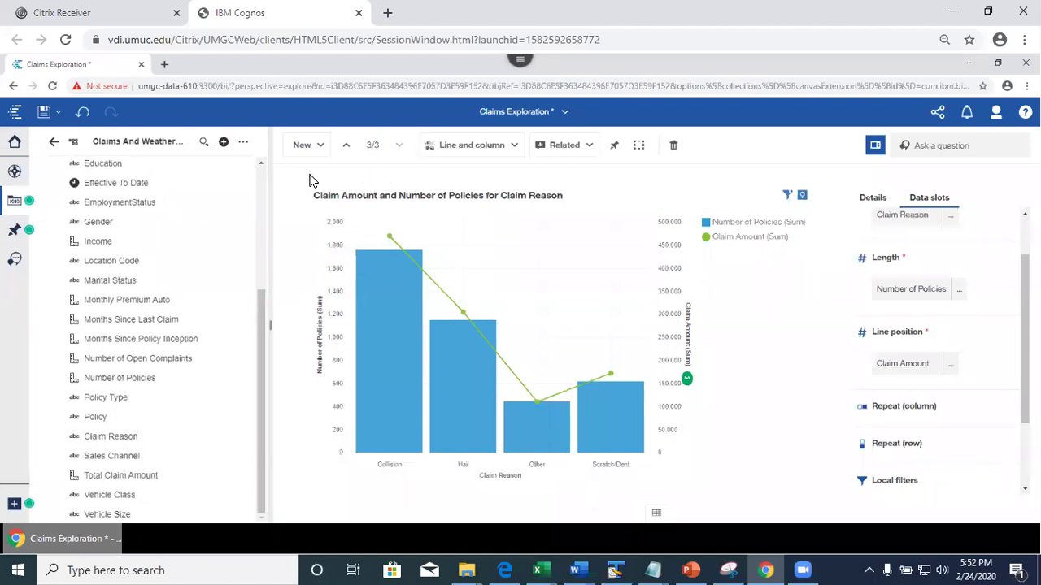
{"action": "left_click", "coordinate": [304, 146]}
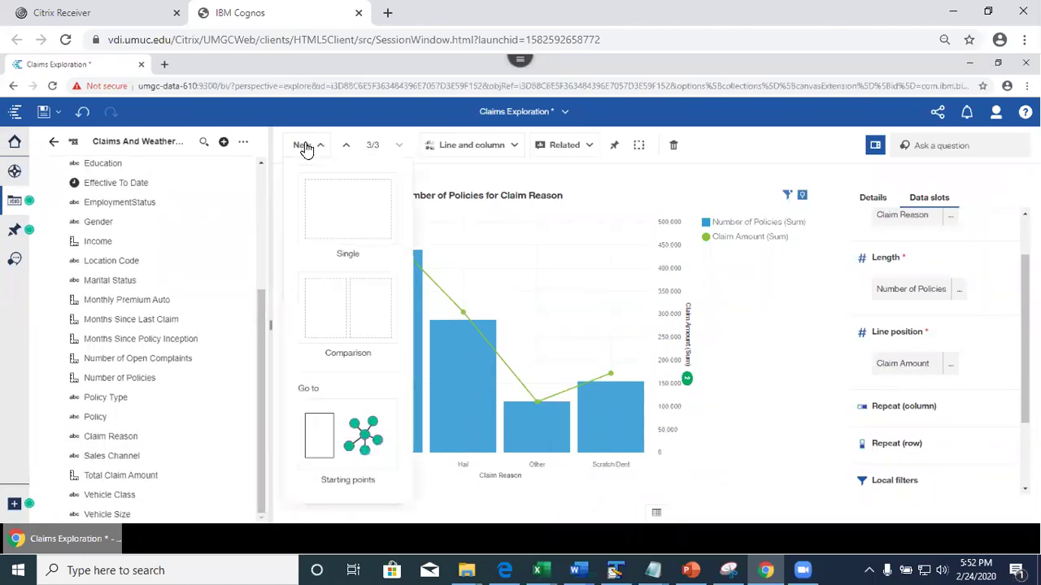
{"action": "left_click", "coordinate": [334, 210]}
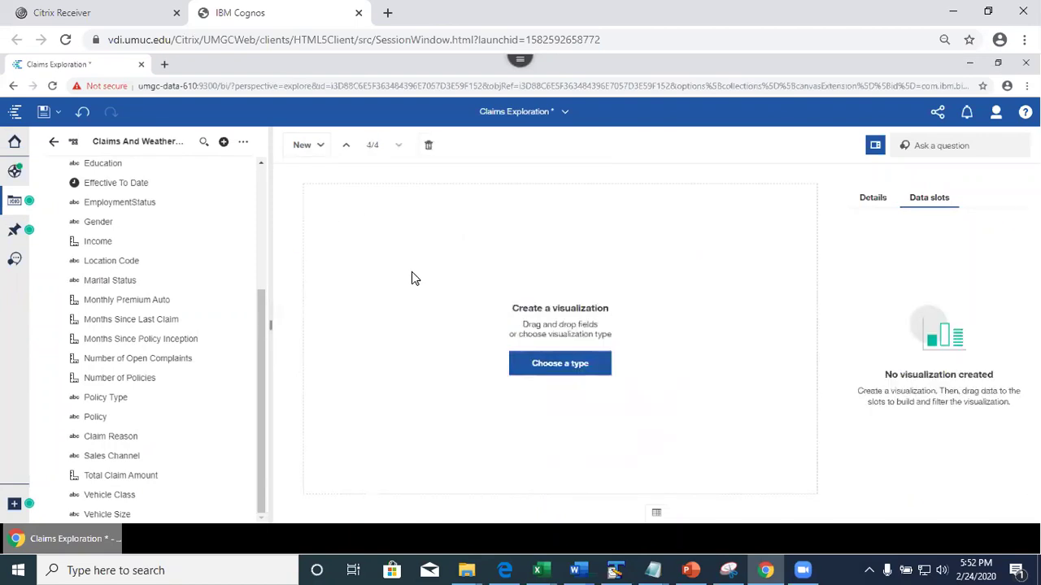
{"action": "left_click", "coordinate": [565, 370]}
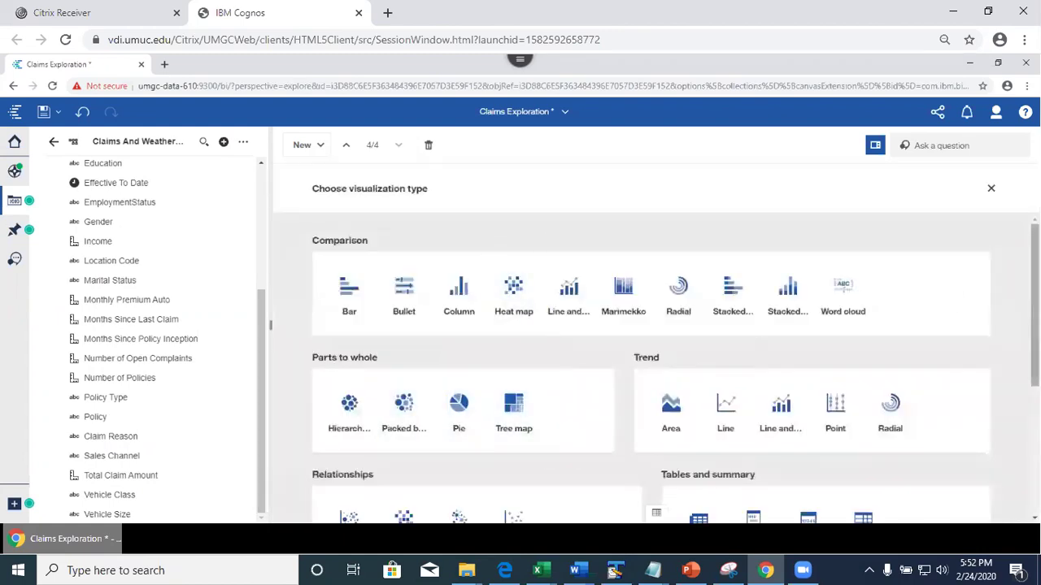
{"action": "scroll", "coordinate": [675, 368], "scroll_direction": "down", "scroll_amount": 3}
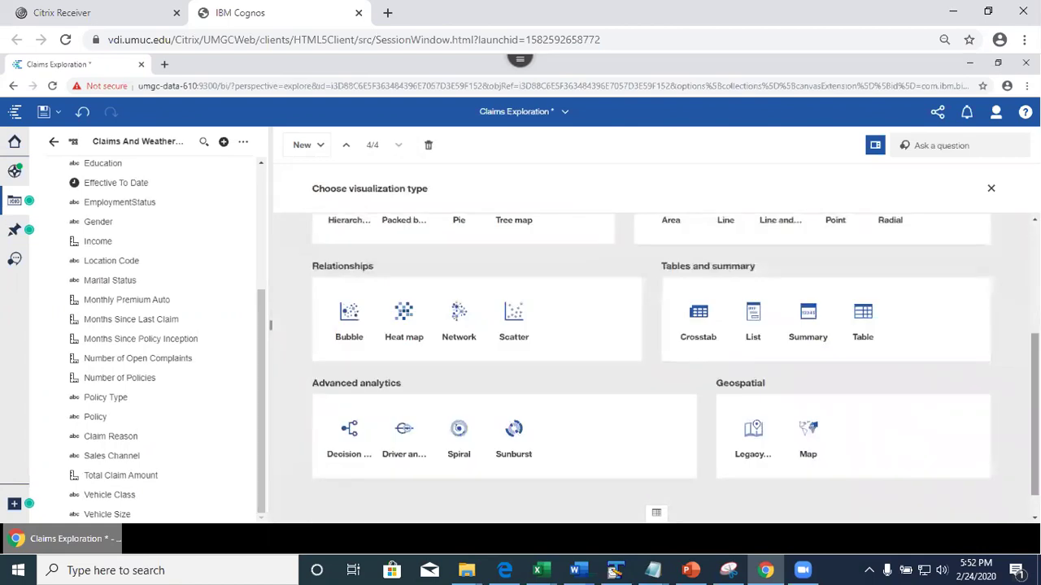
{"action": "left_click", "coordinate": [459, 451]}
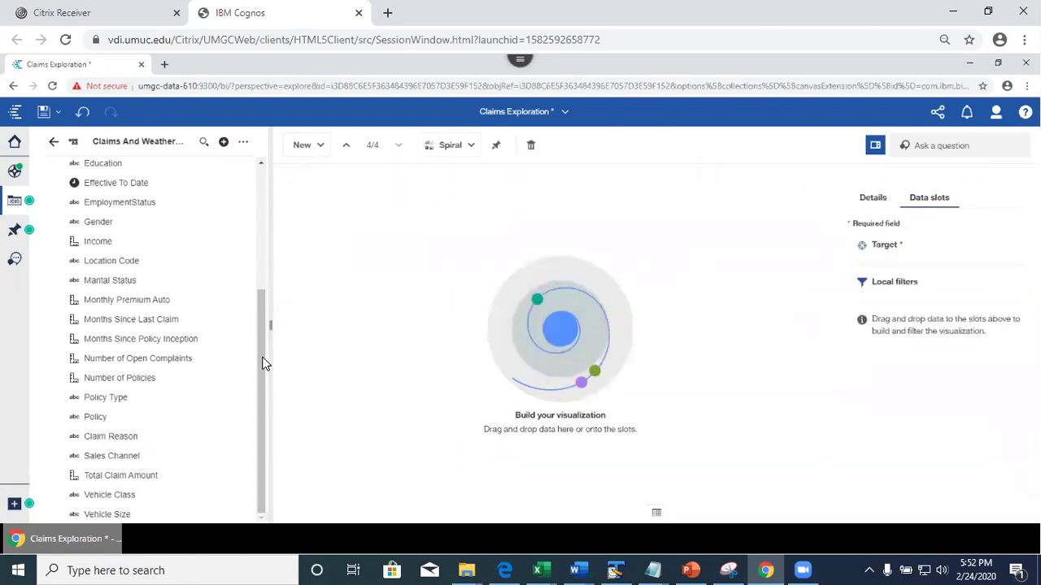
Step: Assign Total Claim Amount as the target of the spiral visualization
{"action": "left_click_drag", "start_coordinate": [260, 358], "coordinate": [262, 412]}
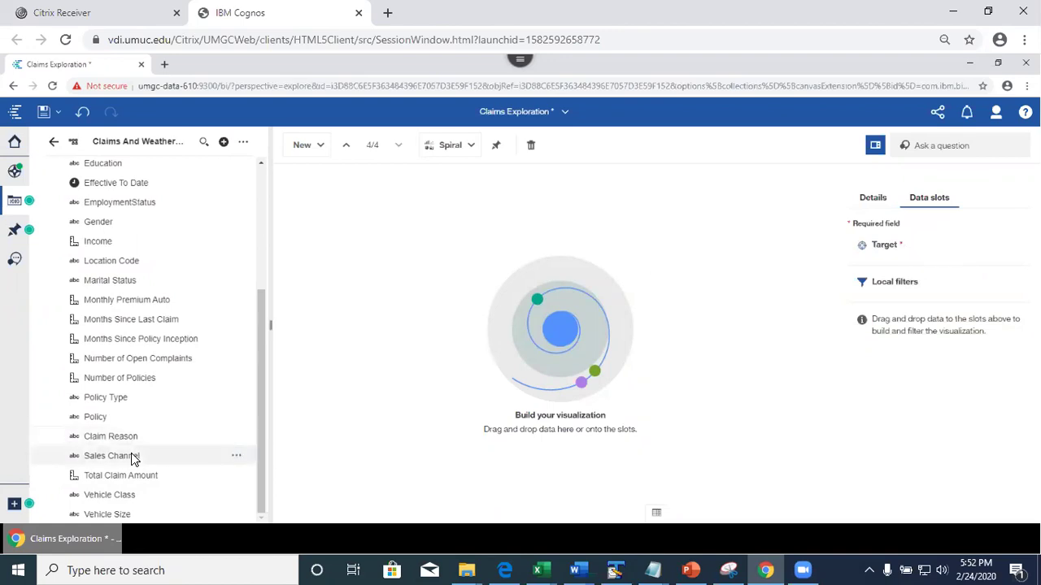
{"action": "left_click_drag", "start_coordinate": [203, 473], "coordinate": [919, 244]}
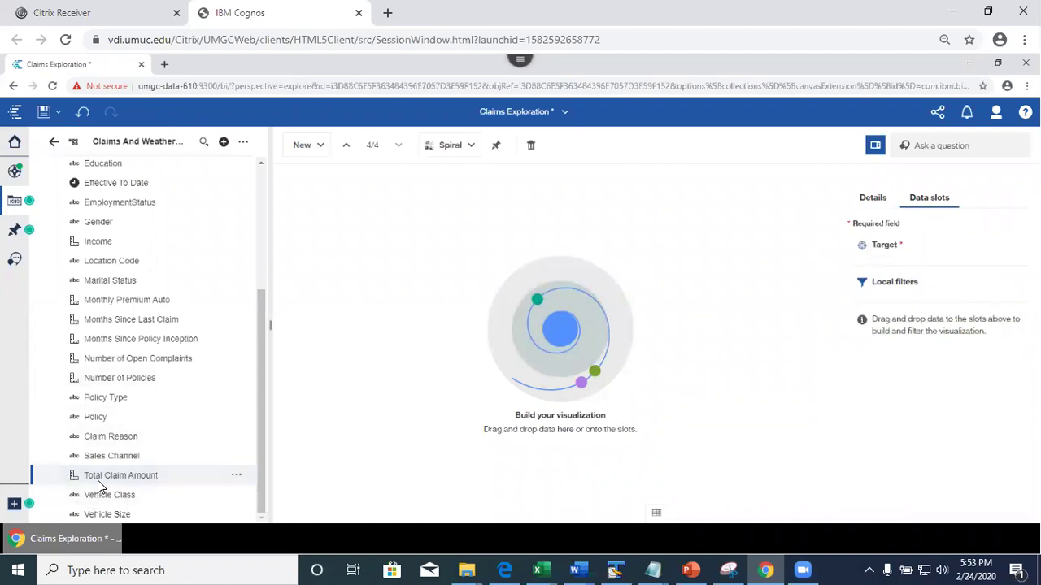
{"action": "left_click_drag", "start_coordinate": [500, 348], "coordinate": [924, 248]}
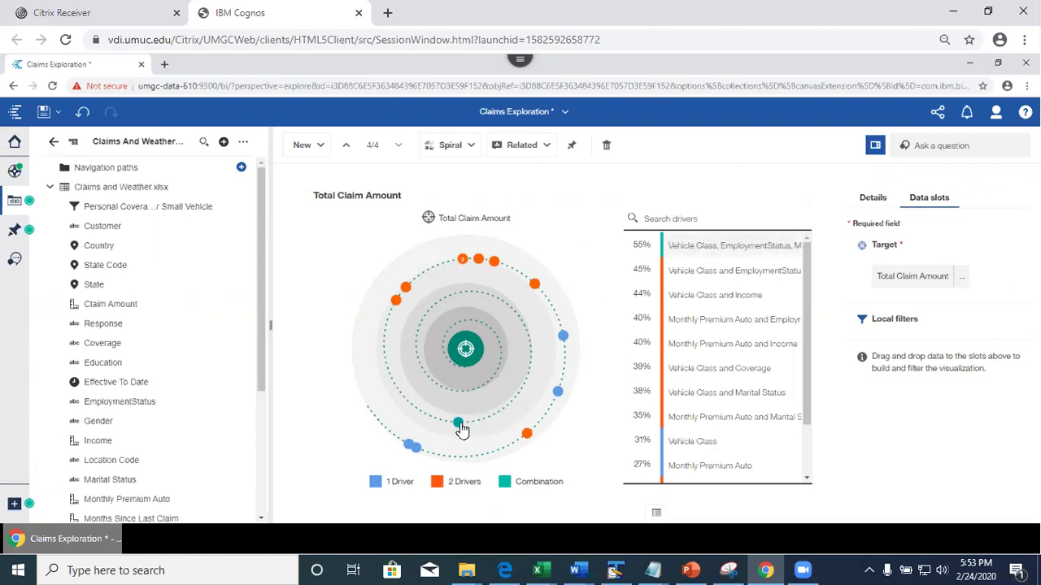
Step: Examine the spiral's combination driver and the full list of drivers for Total Claim Amount
{"action": "mouse_move", "coordinate": [461, 430]}
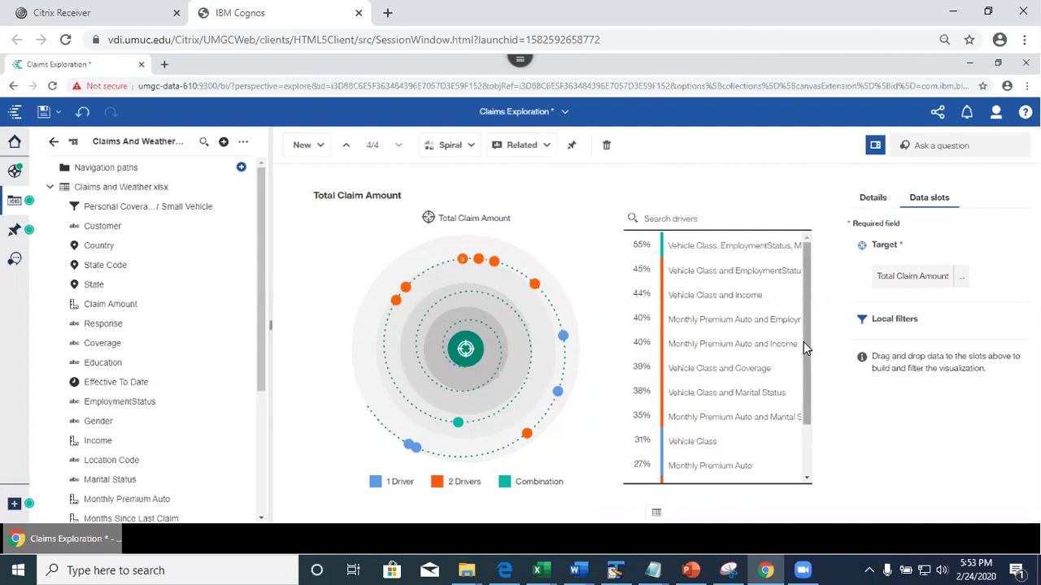
{"action": "left_click_drag", "start_coordinate": [803, 347], "coordinate": [820, 450]}
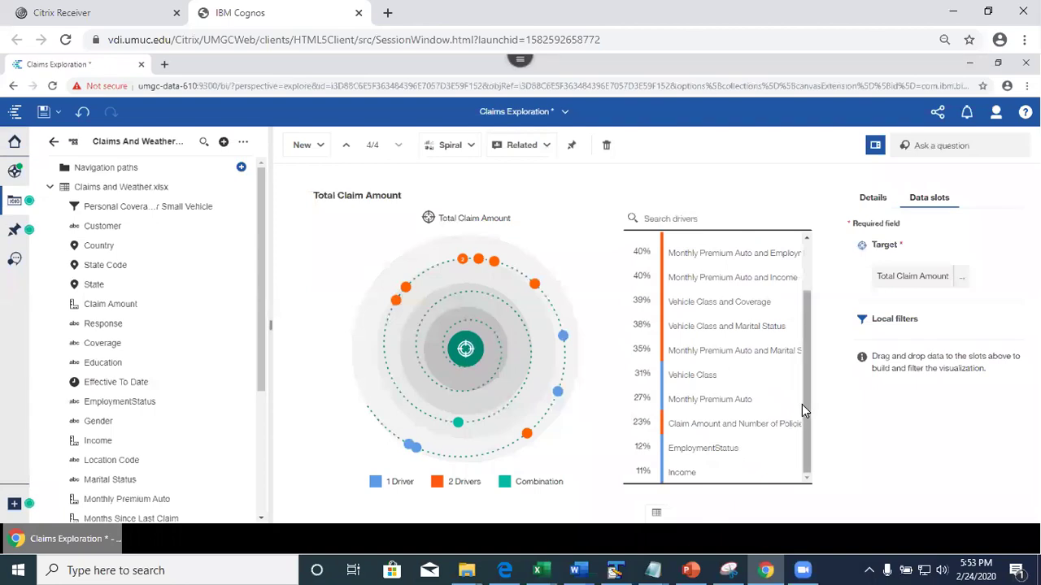
{"action": "left_click_drag", "start_coordinate": [806, 411], "coordinate": [818, 274]}
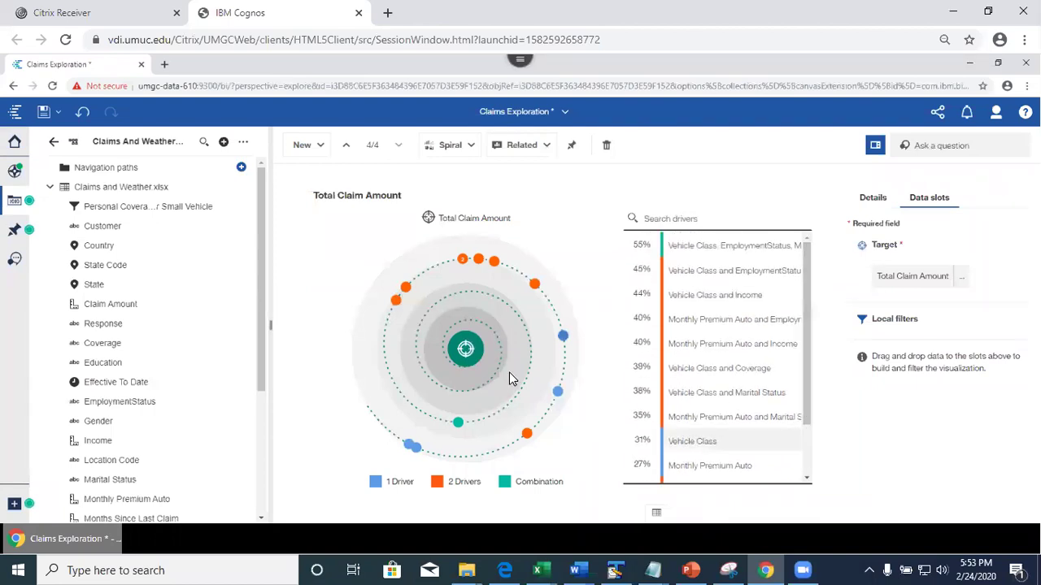
Step: Isolate the single drivers by hiding Combination and 2 Drivers, restore both groups, and read the combination driver's predictive strength
{"action": "left_click", "coordinate": [505, 482]}
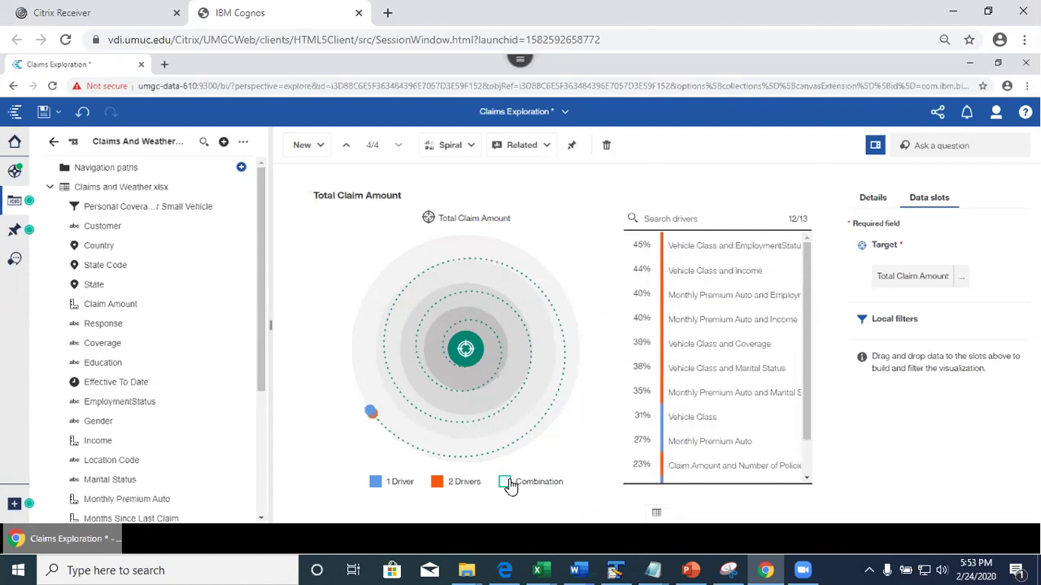
{"action": "left_click", "coordinate": [461, 486]}
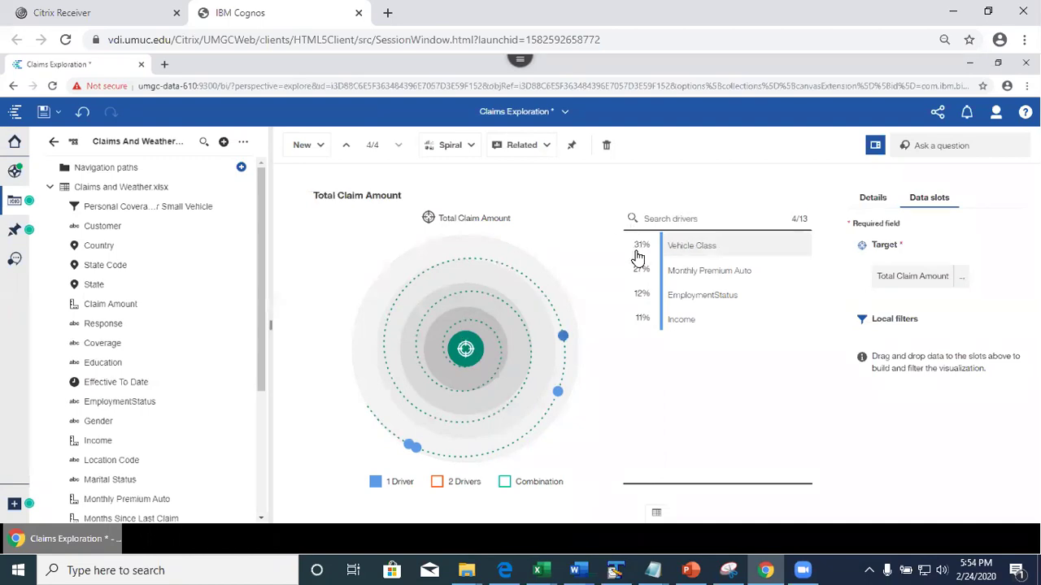
{"action": "mouse_move", "coordinate": [639, 257]}
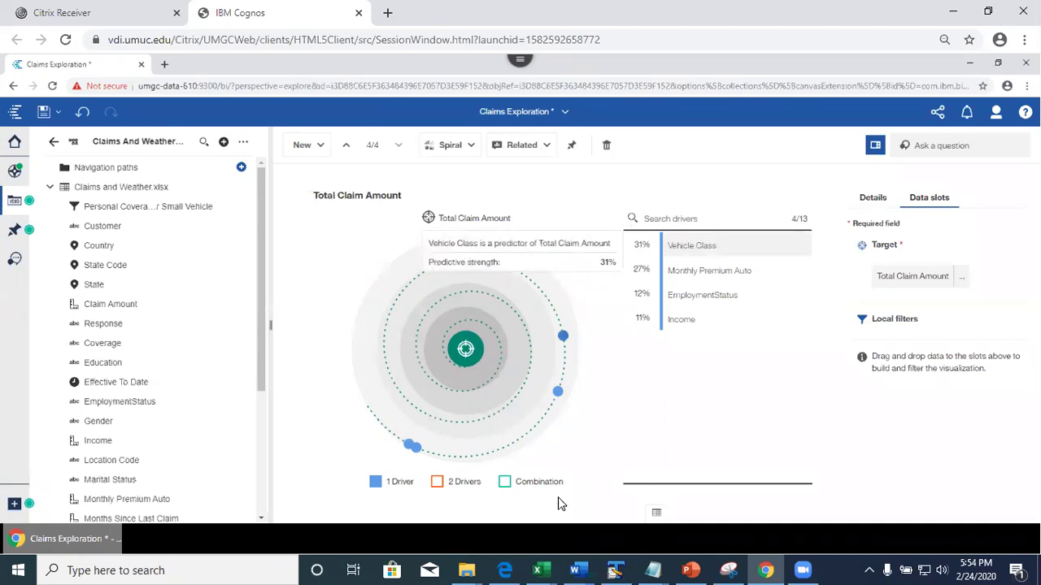
{"action": "left_click", "coordinate": [464, 485]}
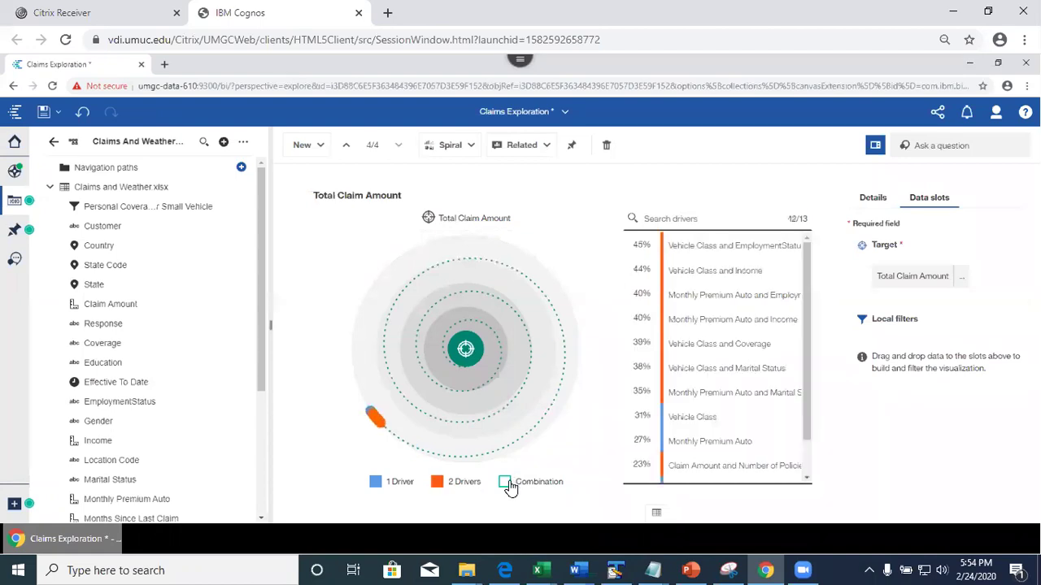
{"action": "left_click", "coordinate": [508, 485]}
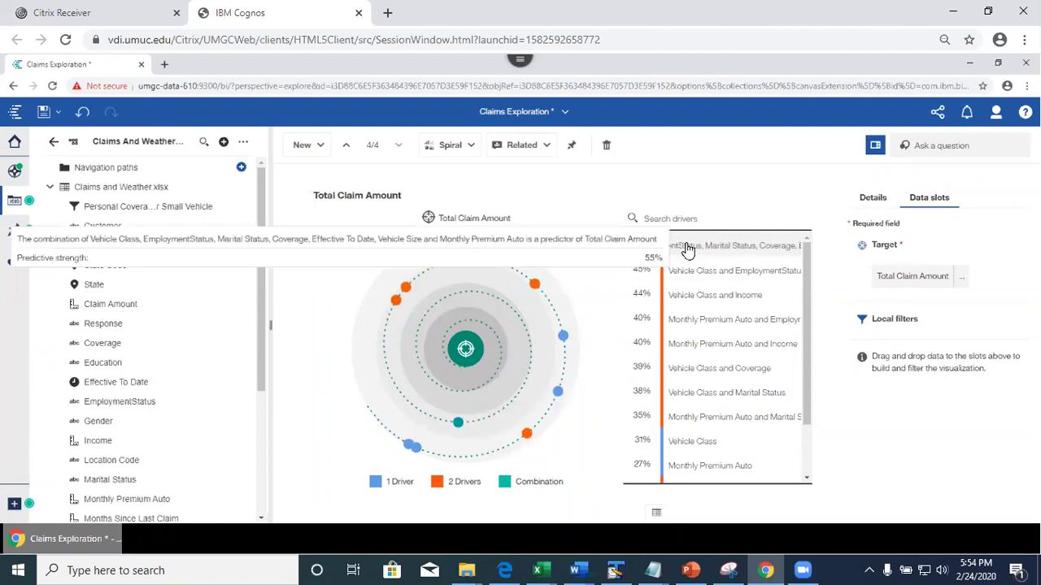
{"action": "left_click_drag", "start_coordinate": [639, 234], "coordinate": [580, 347]}
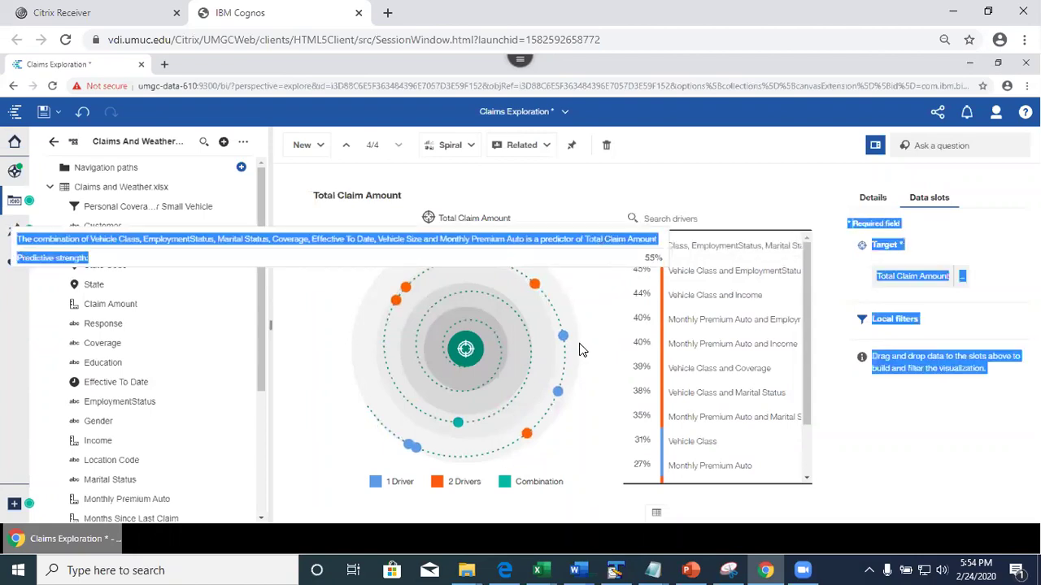
{"action": "left_click", "coordinate": [614, 307]}
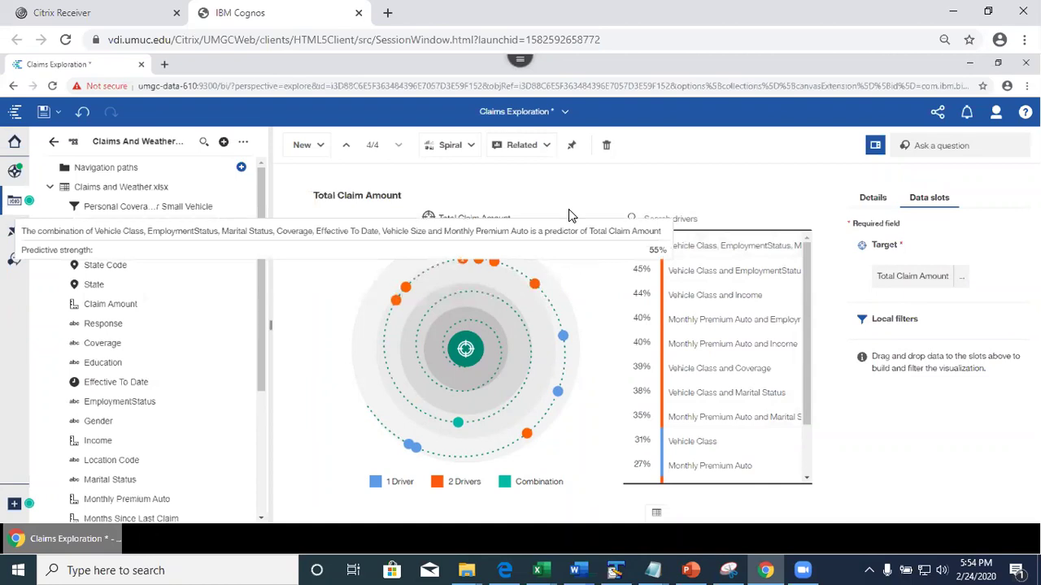
Step: Create a new single card and choose the Decision tree visualization type from the advanced analytics group
{"action": "left_click", "coordinate": [306, 144]}
{"action": "left_click", "coordinate": [322, 195]}
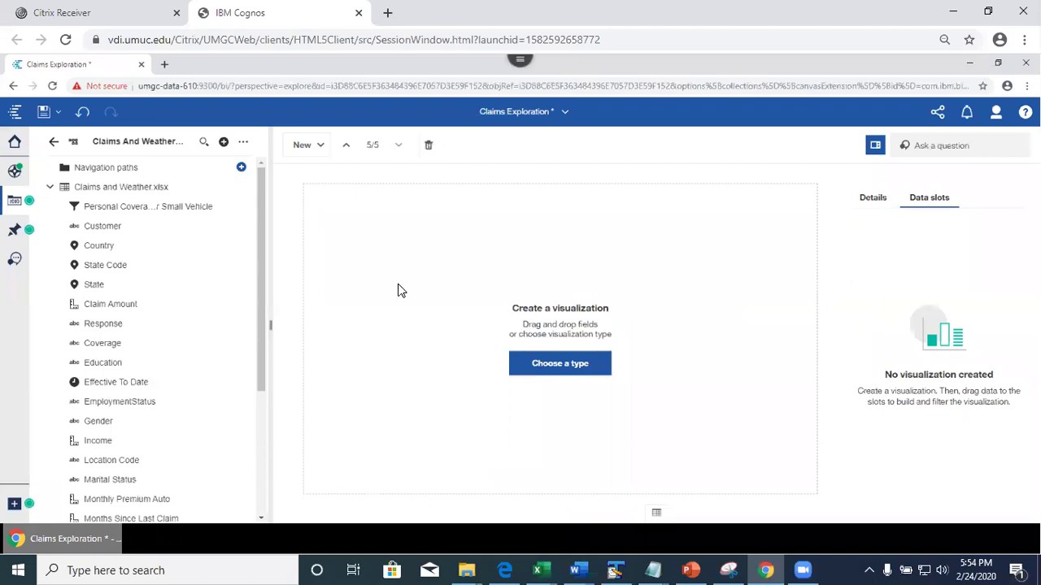
{"action": "left_click", "coordinate": [577, 365]}
{"action": "left_click", "coordinate": [508, 270]}
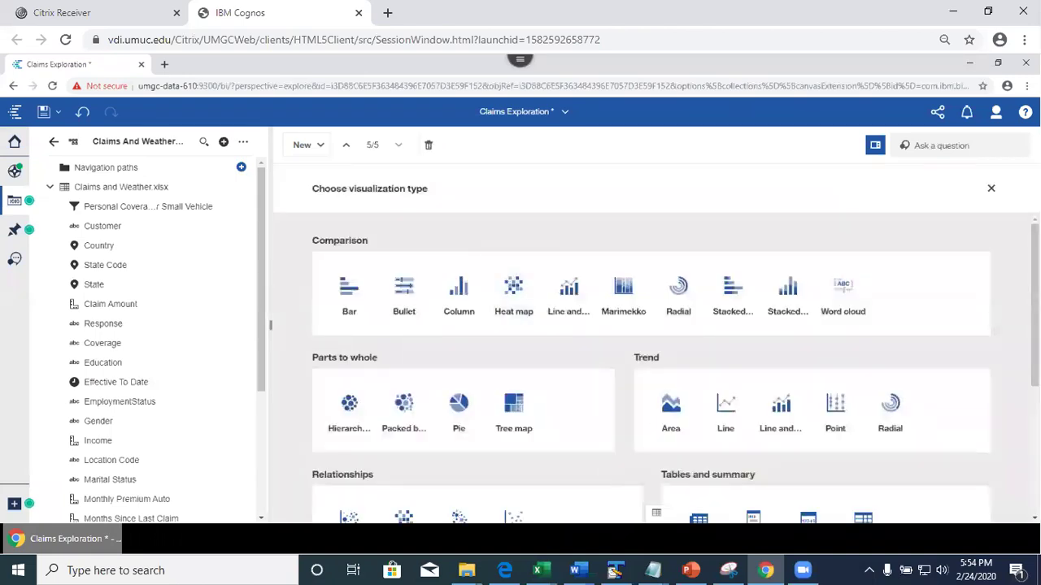
{"action": "scroll", "coordinate": [651, 366], "scroll_direction": "down", "scroll_amount": 1}
{"action": "scroll", "coordinate": [650, 365], "scroll_direction": "down", "scroll_amount": 1}
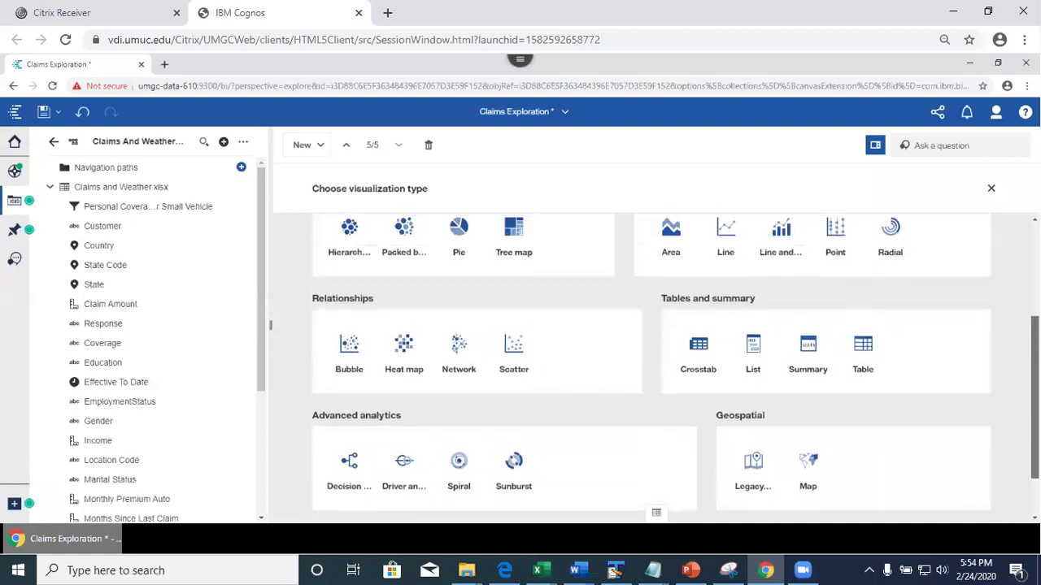
{"action": "scroll", "coordinate": [650, 366], "scroll_direction": "down", "scroll_amount": 1}
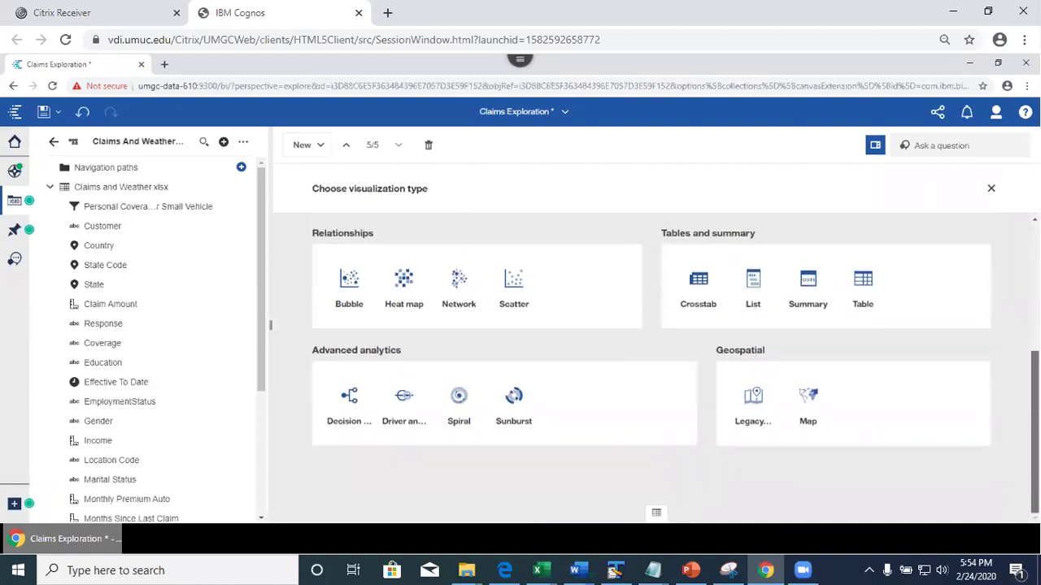
{"action": "scroll", "coordinate": [867, 421], "scroll_direction": "up", "scroll_amount": 3}
{"action": "scroll", "coordinate": [867, 421], "scroll_direction": "down", "scroll_amount": 3}
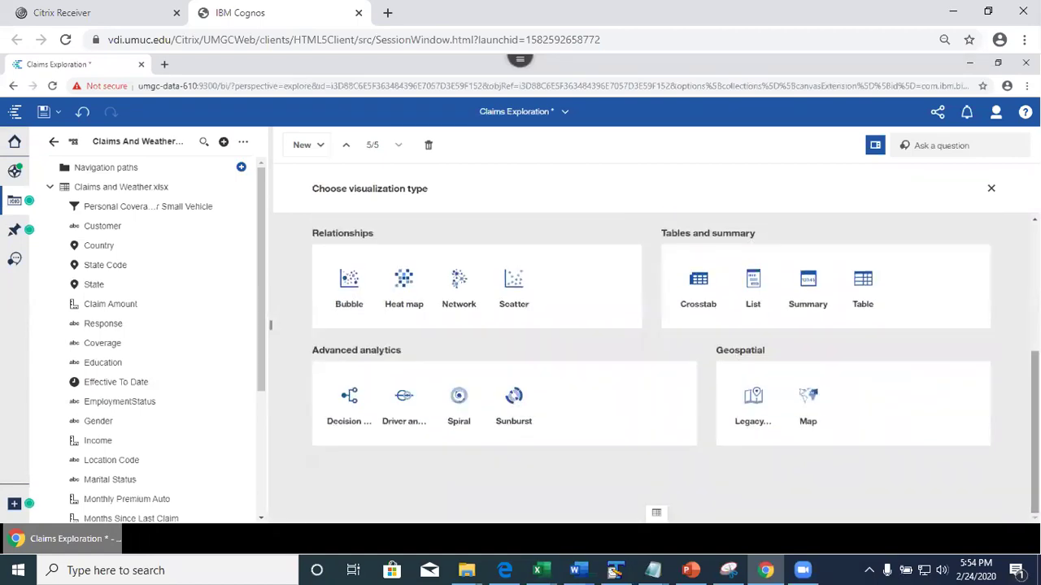
{"action": "left_click", "coordinate": [345, 396]}
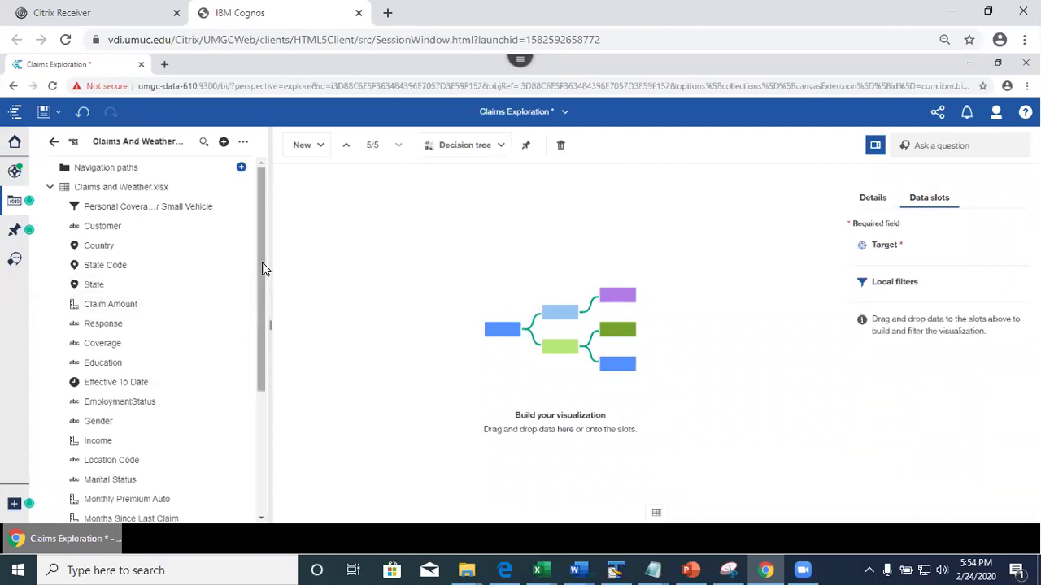
Step: Assign Total Claim Amount as the target of the decision tree
{"action": "left_click_drag", "start_coordinate": [255, 285], "coordinate": [244, 407]}
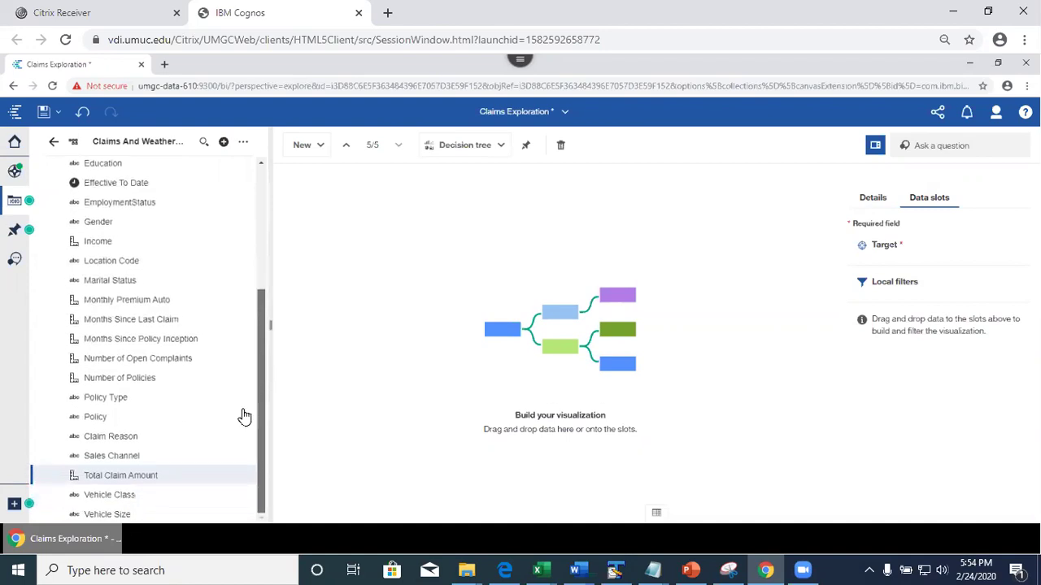
{"action": "left_click_drag", "start_coordinate": [155, 475], "coordinate": [903, 242]}
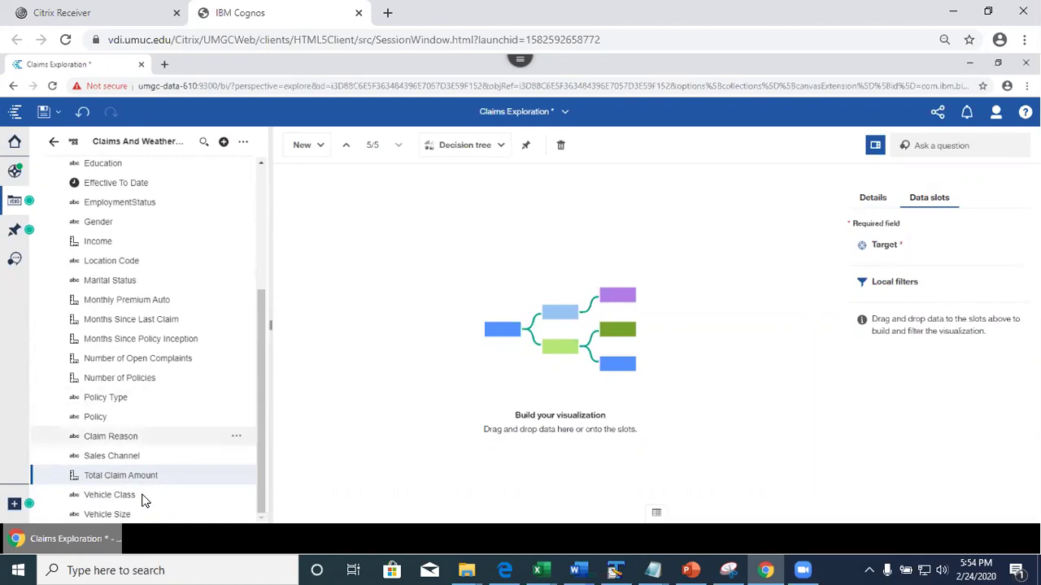
{"action": "left_click_drag", "start_coordinate": [597, 349], "coordinate": [891, 247]}
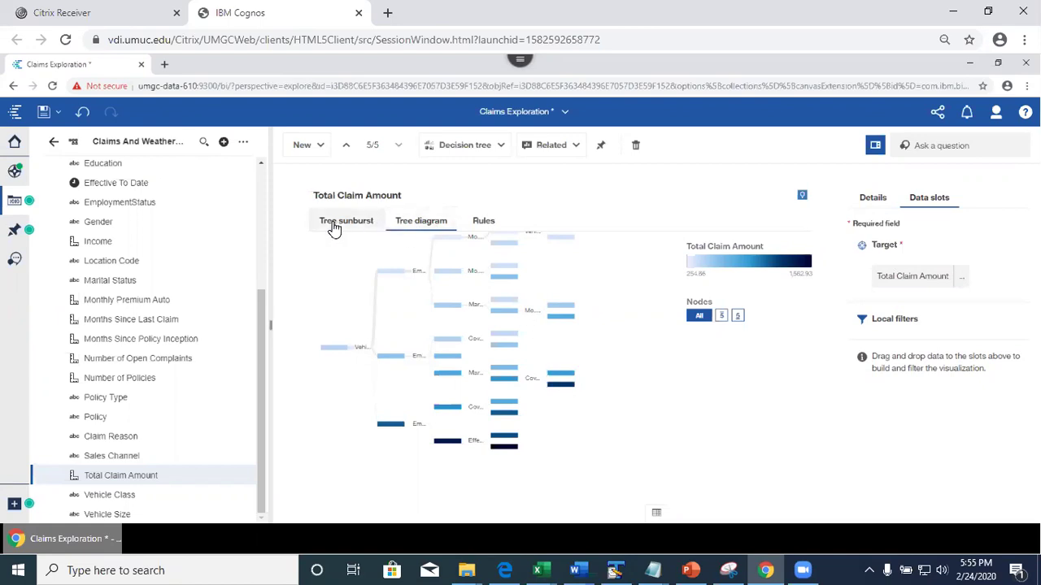
Step: Examine the decision tree's rules with the data source list hidden, highlighting the first rule's EmploymentStatus values and expanding its full Effective To Date list
{"action": "left_click", "coordinate": [488, 223]}
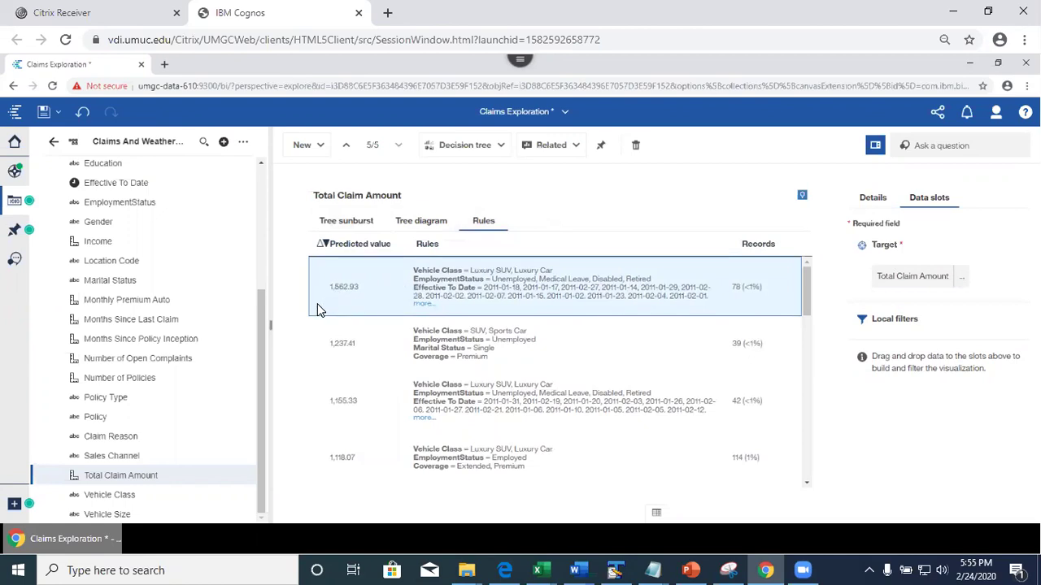
{"action": "left_click", "coordinate": [14, 201]}
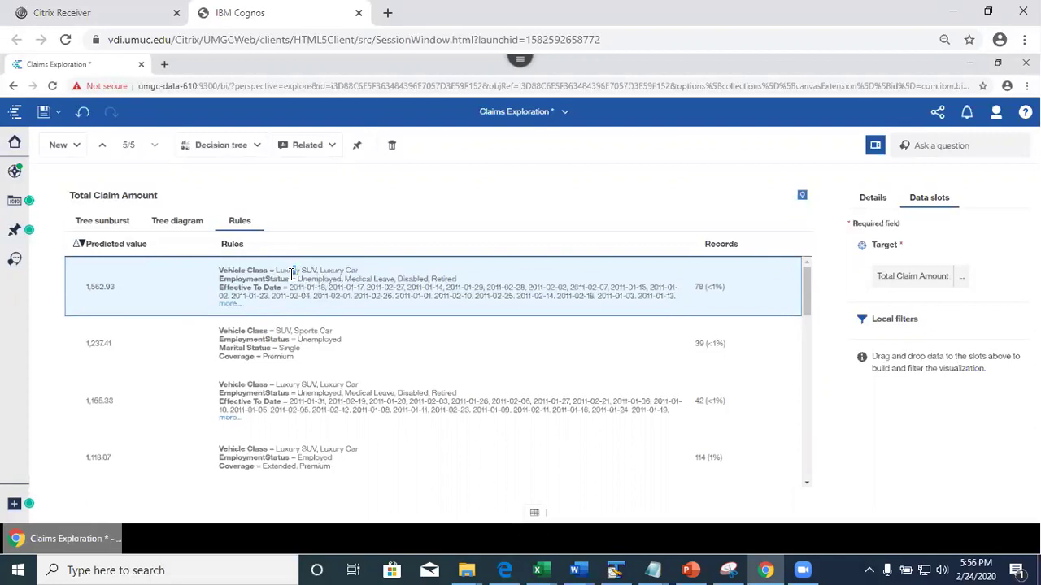
{"action": "left_click_drag", "start_coordinate": [299, 279], "coordinate": [483, 276]}
{"action": "left_click", "coordinate": [336, 294]}
{"action": "left_click_drag", "start_coordinate": [289, 279], "coordinate": [462, 282]}
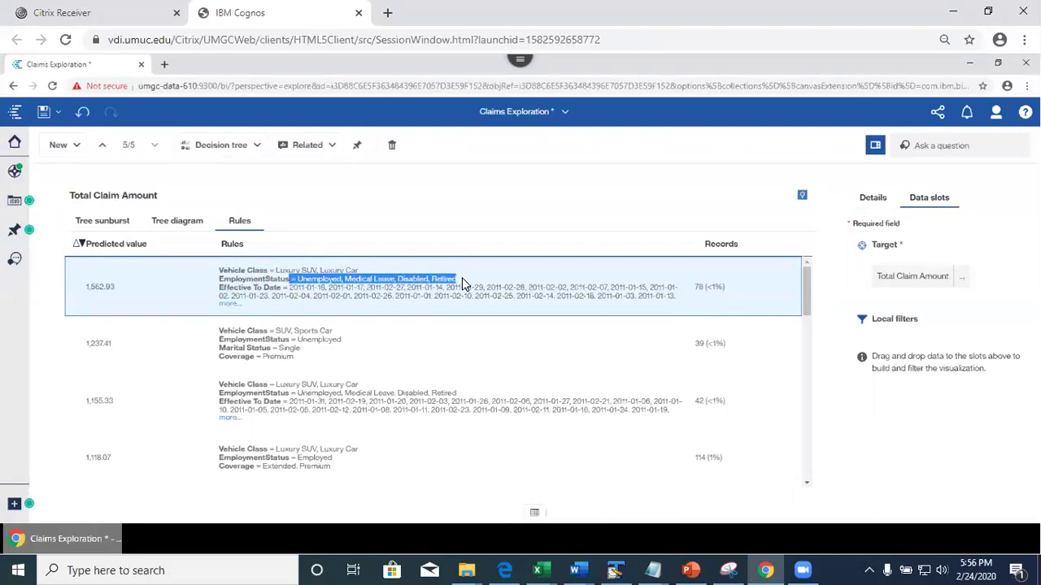
{"action": "left_click", "coordinate": [228, 304]}
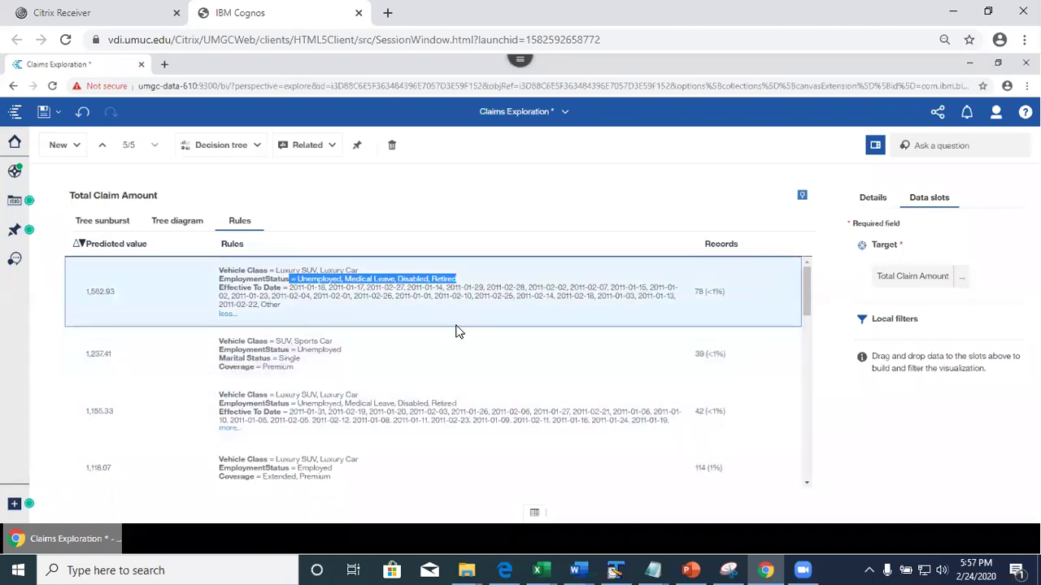
Step: Show the tree diagram and collapse the Unemployed nodes under the SUV, Sports Car and Two-Door Car branches
{"action": "left_click", "coordinate": [173, 224]}
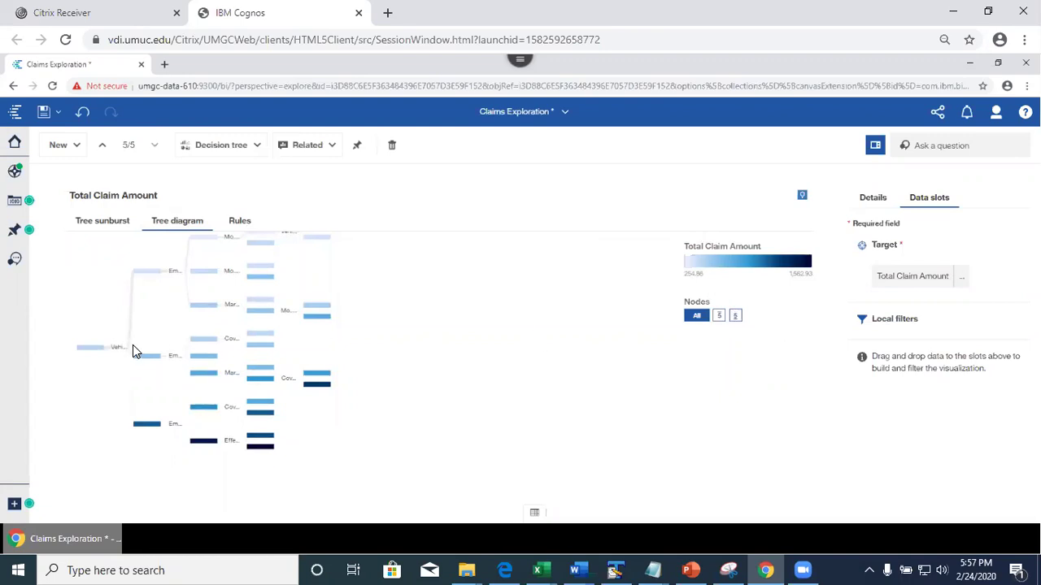
{"action": "left_click", "coordinate": [205, 359]}
{"action": "left_click", "coordinate": [209, 372]}
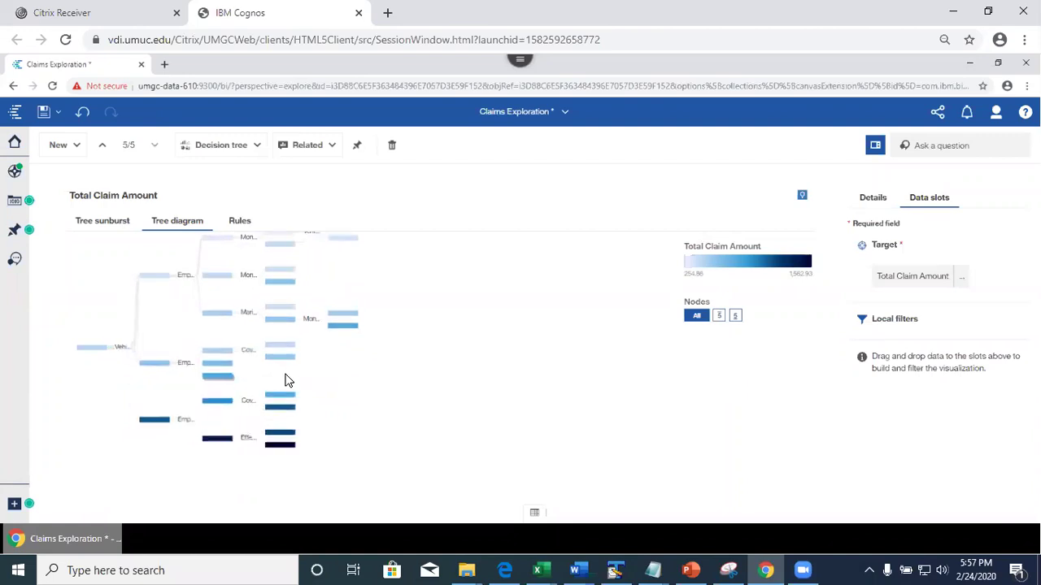
{"action": "left_click", "coordinate": [220, 317]}
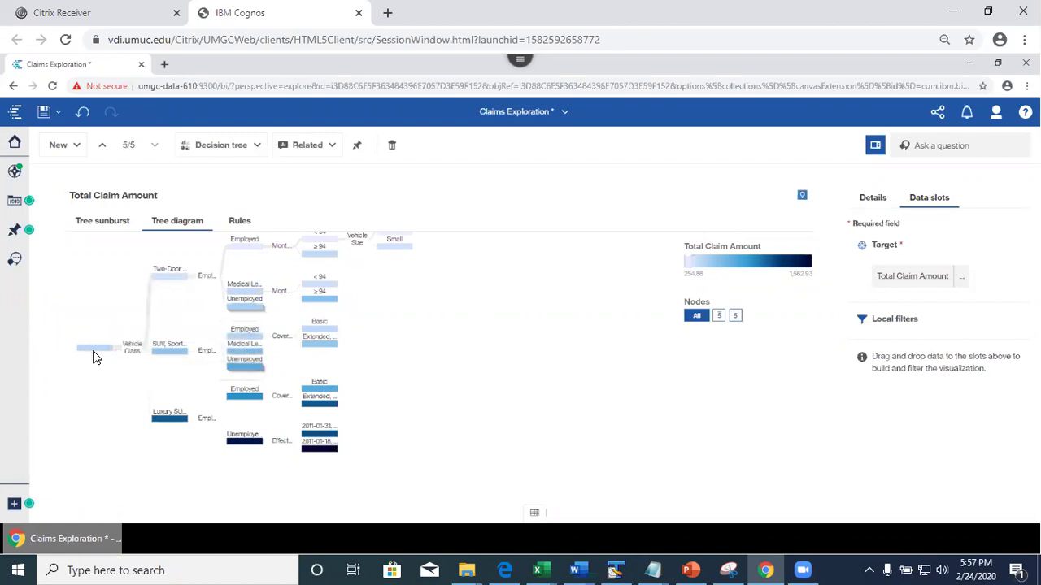
Step: Inspect the tree's root and Small vehicle size nodes, and read the insights and details for Total Claim Amount
{"action": "mouse_move", "coordinate": [96, 346]}
{"action": "mouse_move", "coordinate": [396, 252]}
{"action": "left_click", "coordinate": [800, 199]}
{"action": "left_click", "coordinate": [874, 202]}
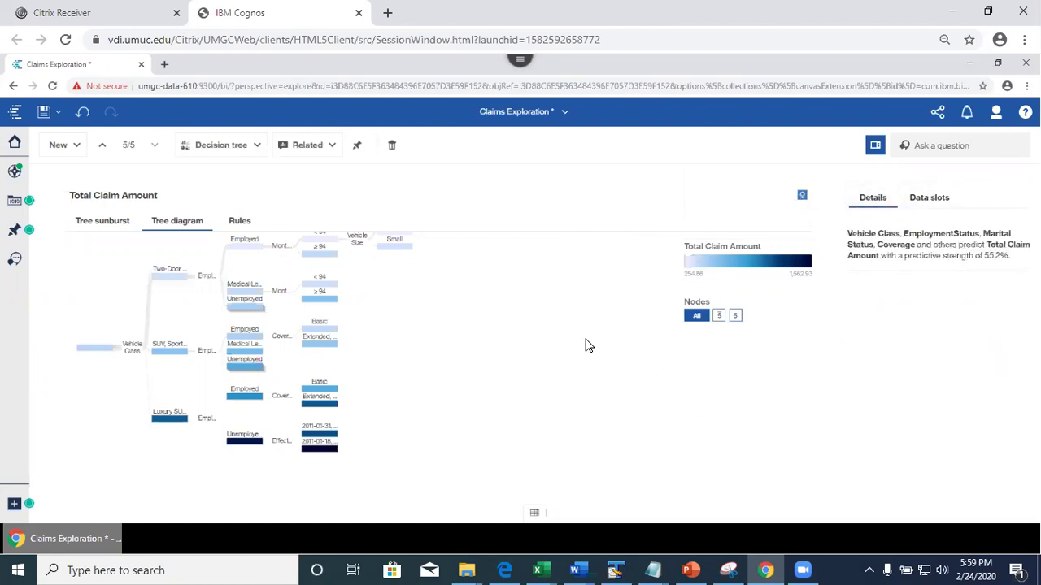
Step: Compare the tree sunburst, its Small vehicle size segment and the rules, ending on the tree diagram
{"action": "left_click", "coordinate": [102, 222]}
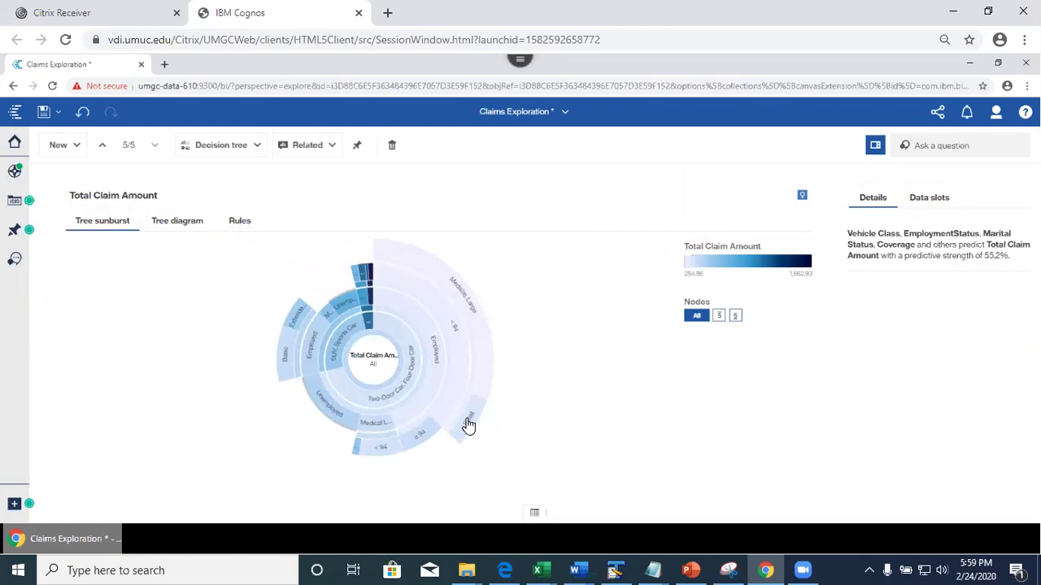
{"action": "mouse_move", "coordinate": [470, 425]}
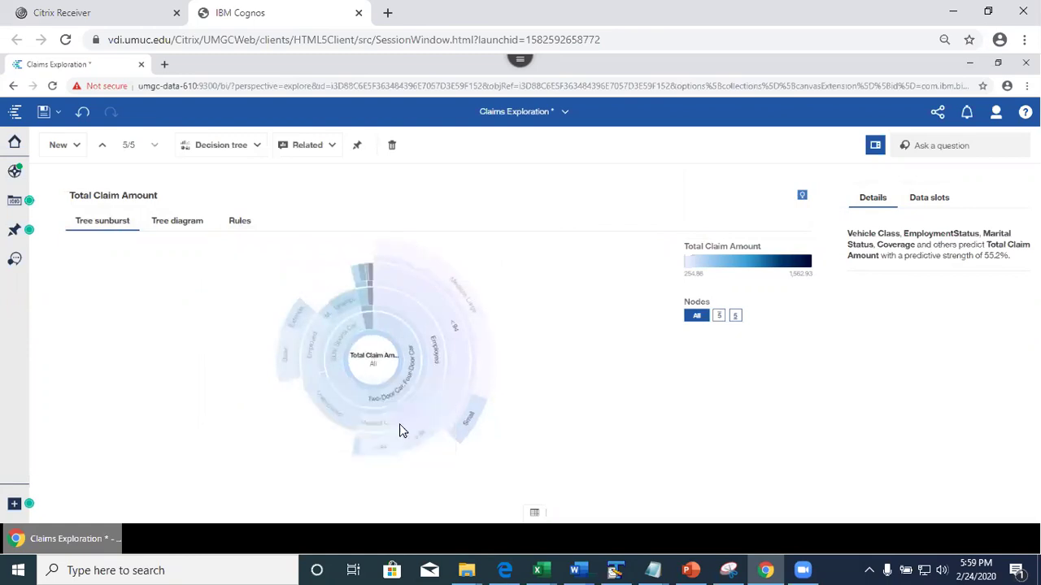
{"action": "left_click", "coordinate": [239, 230]}
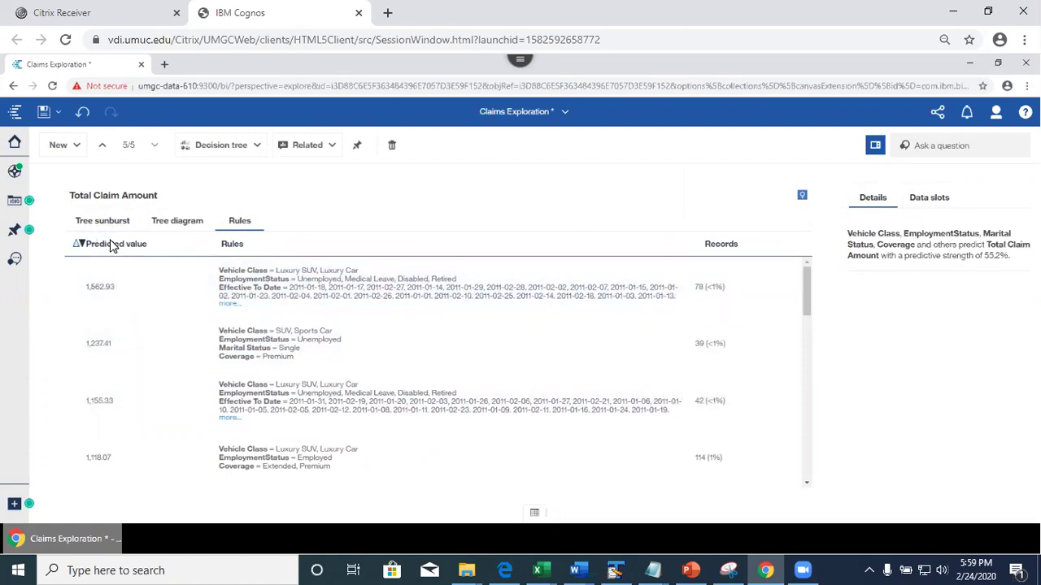
{"action": "left_click", "coordinate": [180, 226]}
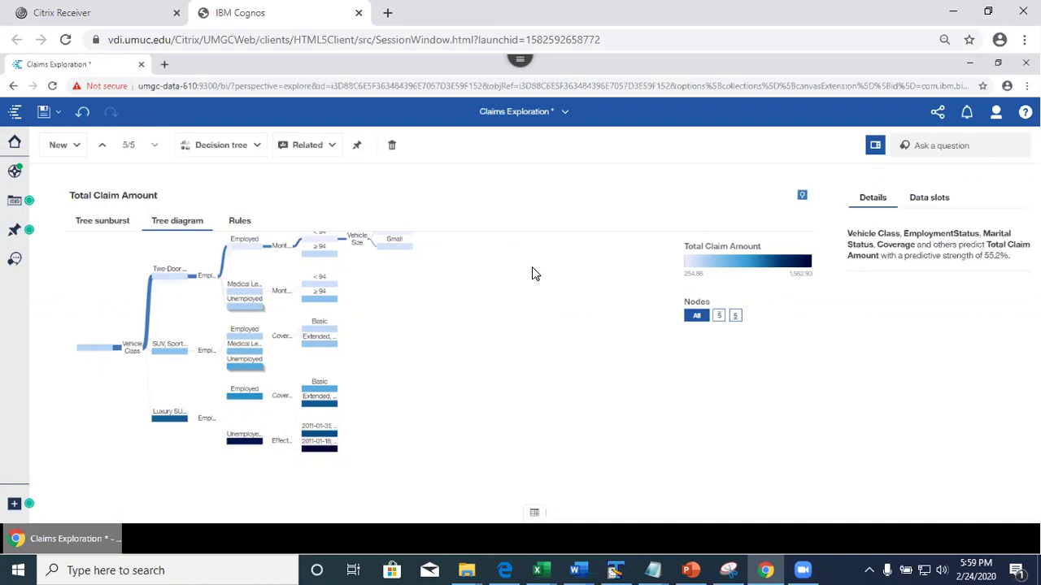
Step: Open the driver list for the Total Claim Amount target and exclude State Code
{"action": "left_click", "coordinate": [935, 200]}
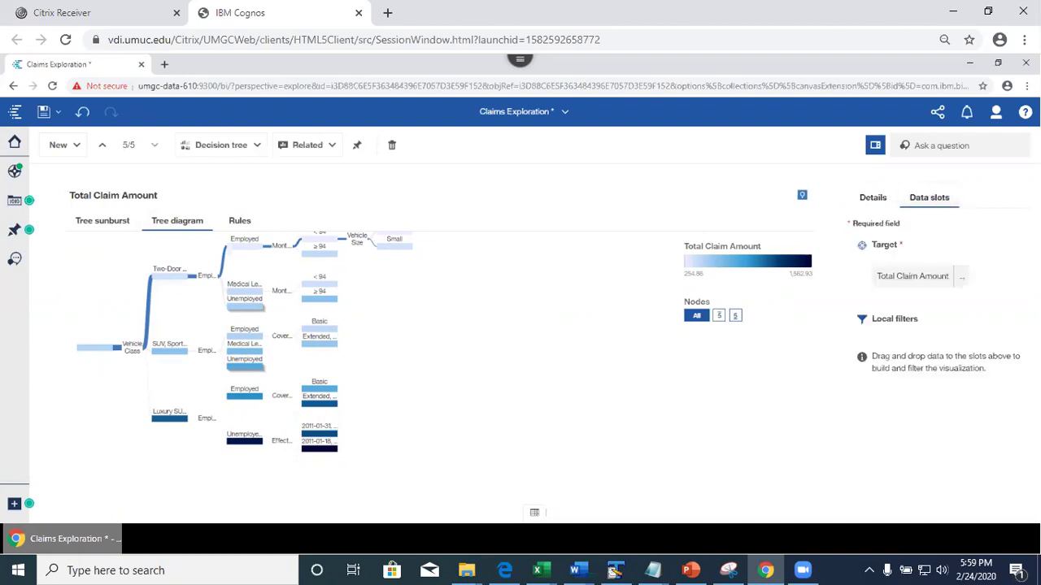
{"action": "left_click", "coordinate": [964, 279]}
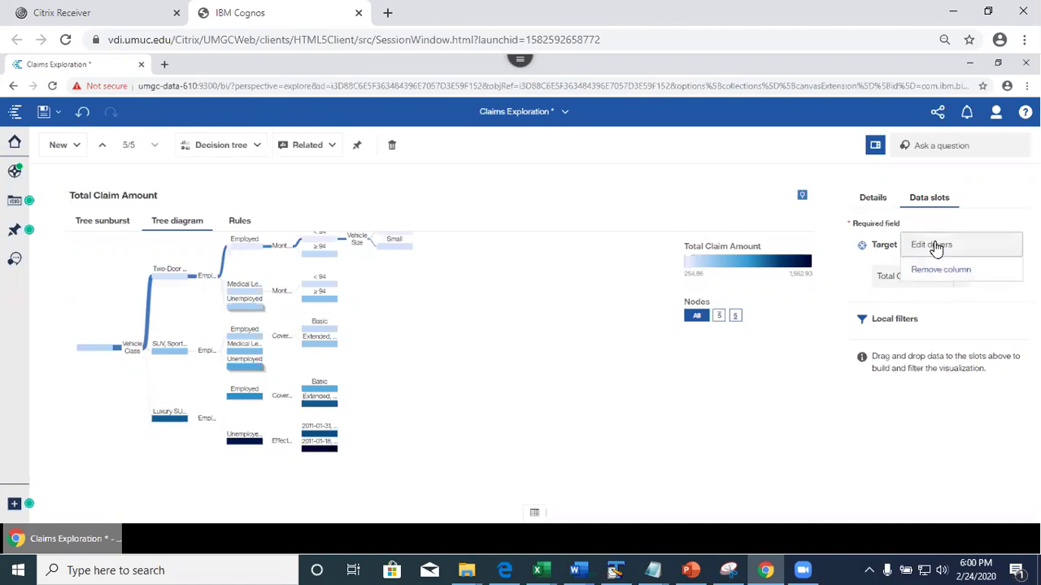
{"action": "left_click", "coordinate": [938, 249]}
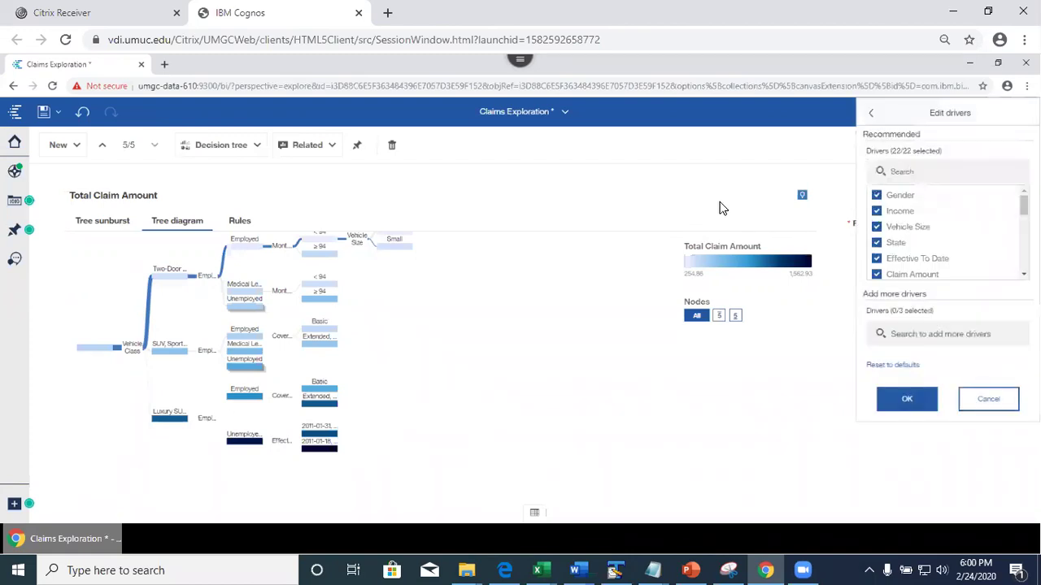
{"action": "scroll", "coordinate": [947, 234], "scroll_direction": "down", "scroll_amount": 5}
{"action": "scroll", "coordinate": [947, 232], "scroll_direction": "down", "scroll_amount": 1}
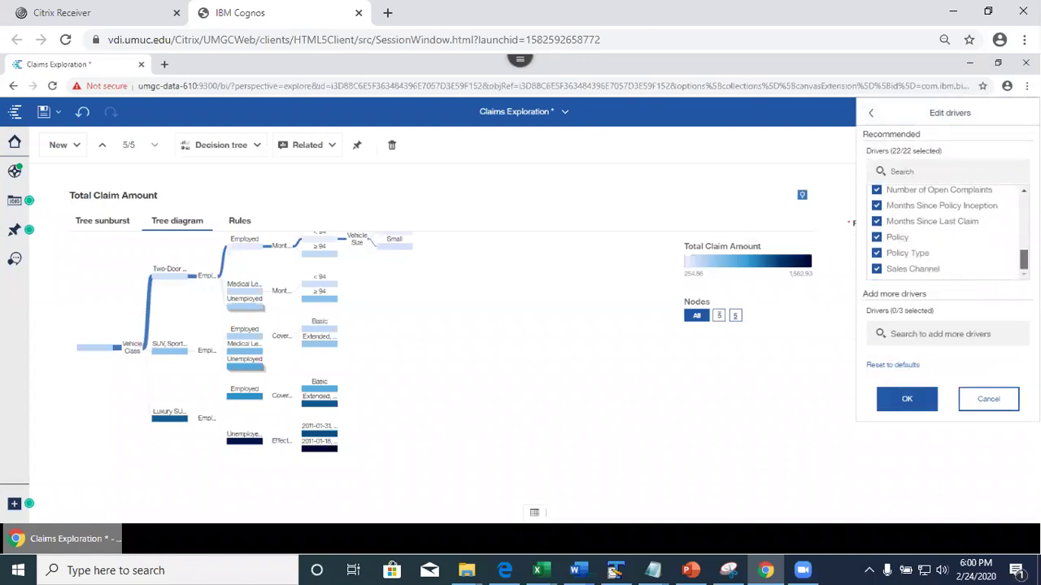
{"action": "scroll", "coordinate": [1006, 233], "scroll_direction": "up", "scroll_amount": 4}
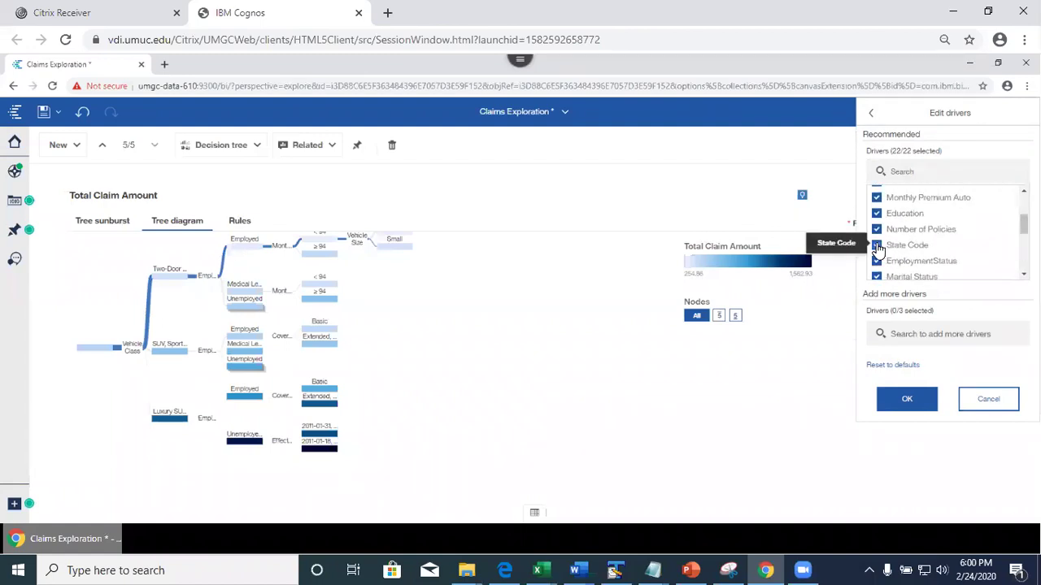
{"action": "left_click", "coordinate": [877, 245]}
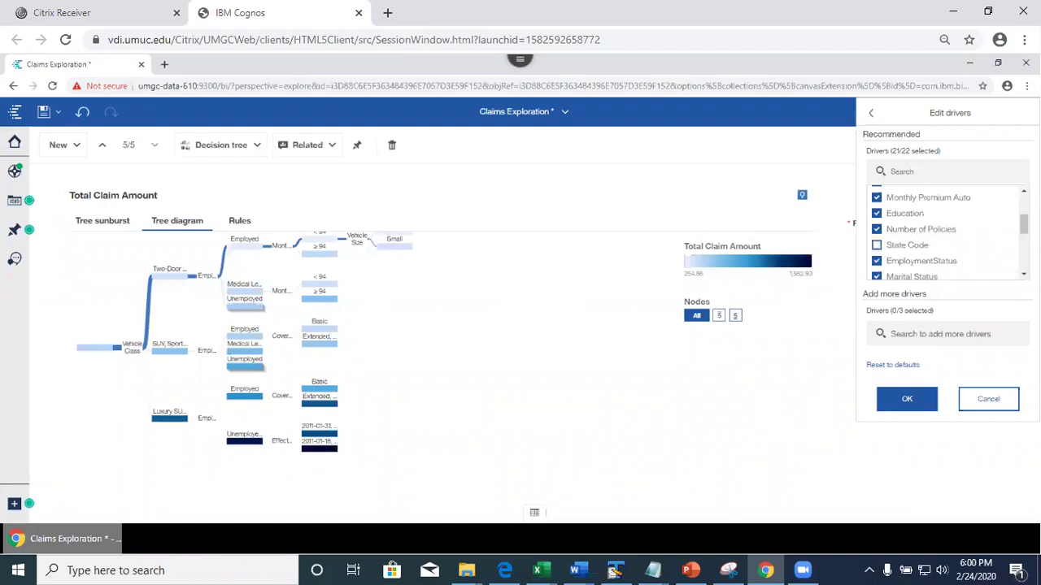
Step: Exclude Claim Amount from the decision tree's drivers as well and apply the driver selection
{"action": "scroll", "coordinate": [948, 235], "scroll_direction": "down", "scroll_amount": 1}
{"action": "scroll", "coordinate": [947, 231], "scroll_direction": "down", "scroll_amount": 1}
{"action": "scroll", "coordinate": [947, 232], "scroll_direction": "up", "scroll_amount": 2}
{"action": "scroll", "coordinate": [948, 231], "scroll_direction": "down", "scroll_amount": 2}
{"action": "scroll", "coordinate": [947, 232], "scroll_direction": "up", "scroll_amount": 5}
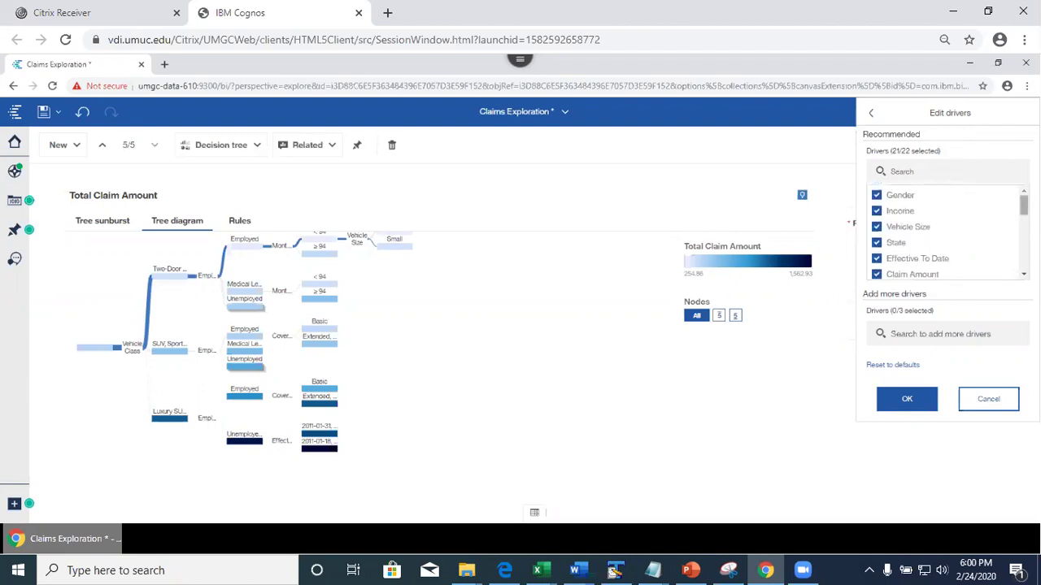
{"action": "scroll", "coordinate": [947, 231], "scroll_direction": "down", "scroll_amount": 2}
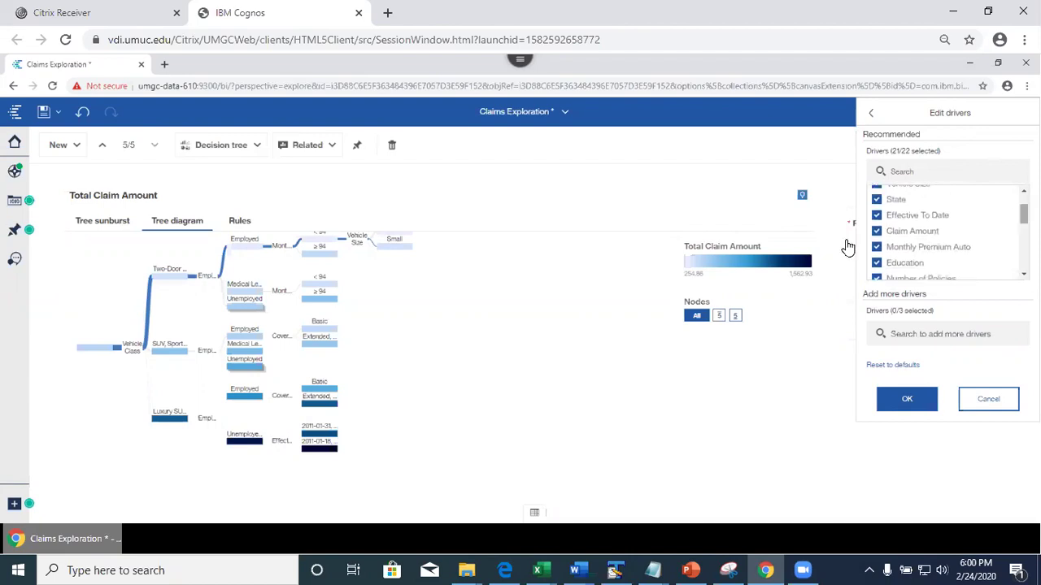
{"action": "left_click", "coordinate": [877, 230]}
{"action": "left_click", "coordinate": [910, 402]}
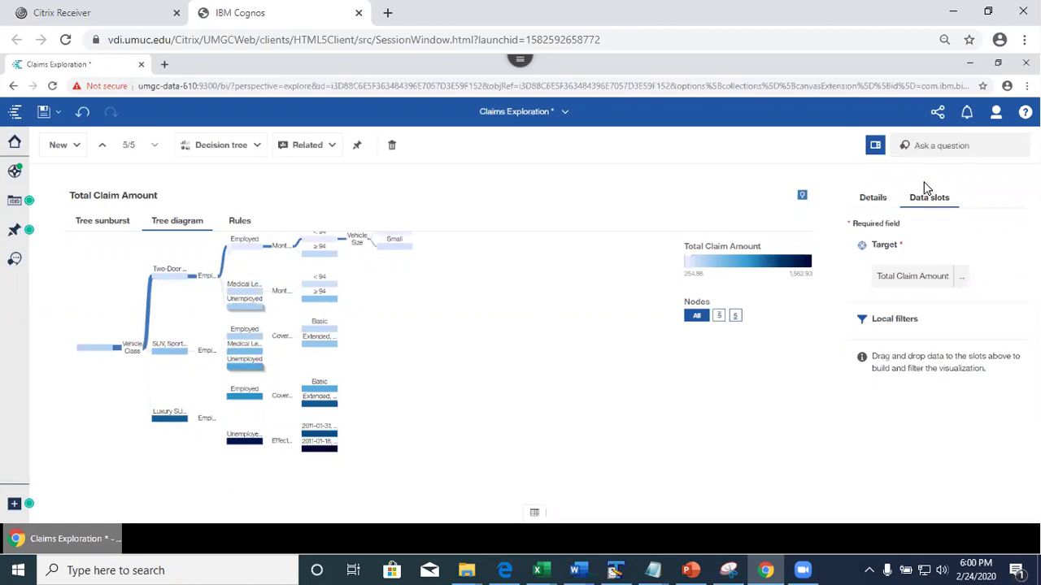
Step: Show the decision tree's details and save the exploration
{"action": "left_click", "coordinate": [870, 202]}
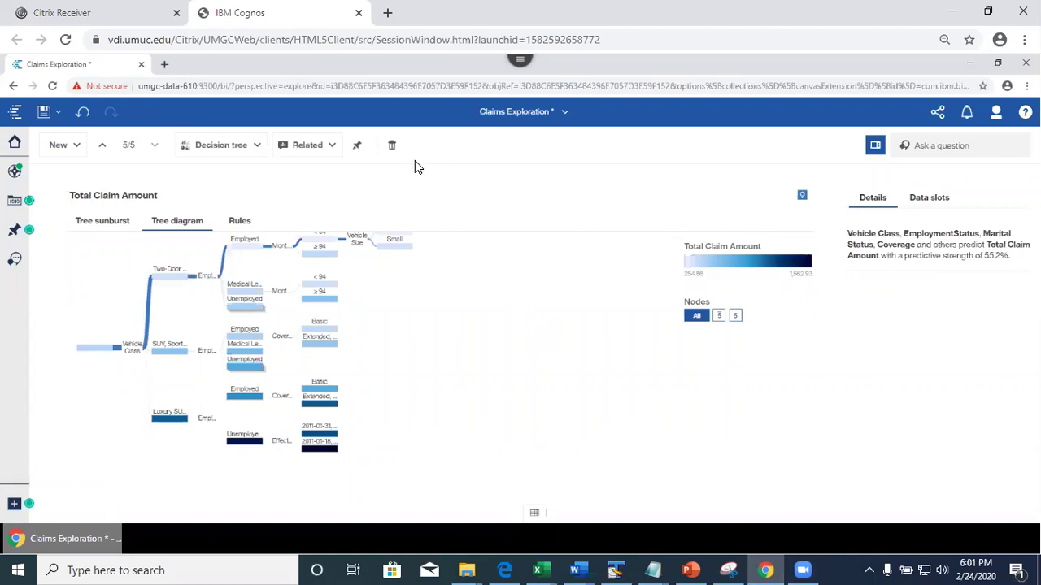
{"action": "left_click", "coordinate": [43, 115]}
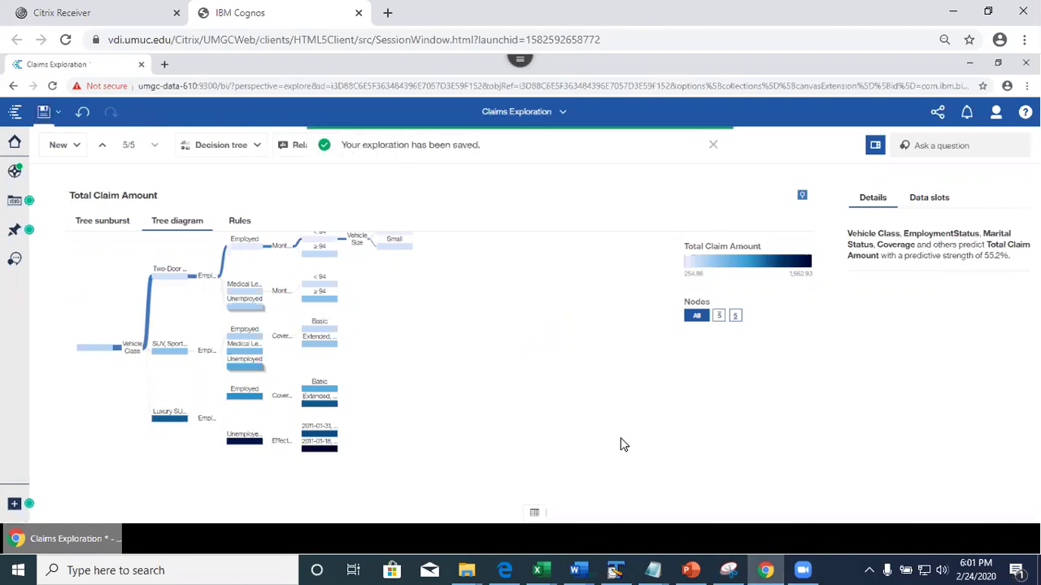
Step: Switch to the Intro to Cognos analytics presentation, view slide 20 on the exploration interface, and minimize PowerPoint
{"action": "left_click", "coordinate": [769, 569]}
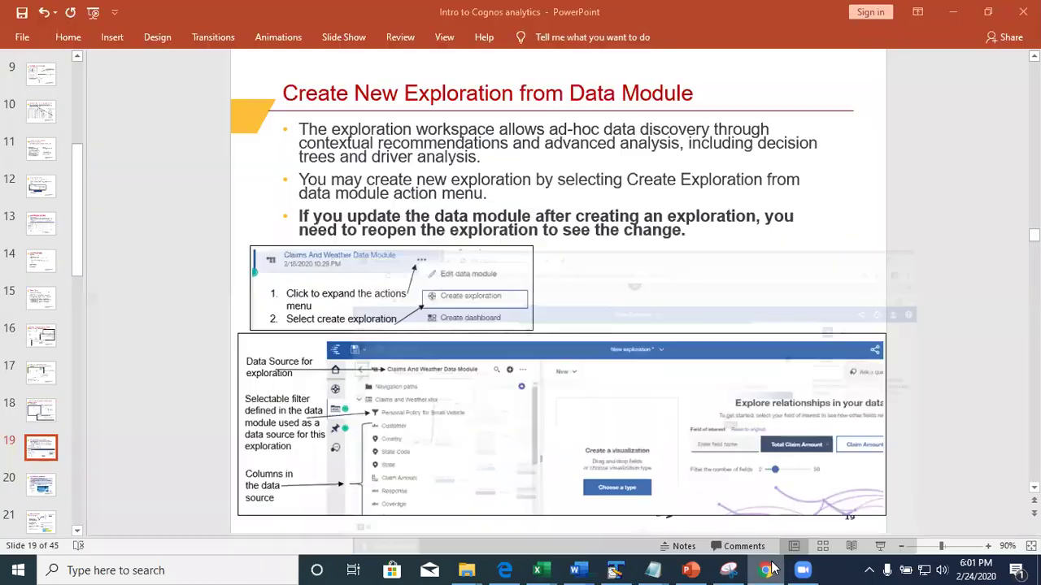
{"action": "left_click", "coordinate": [41, 487]}
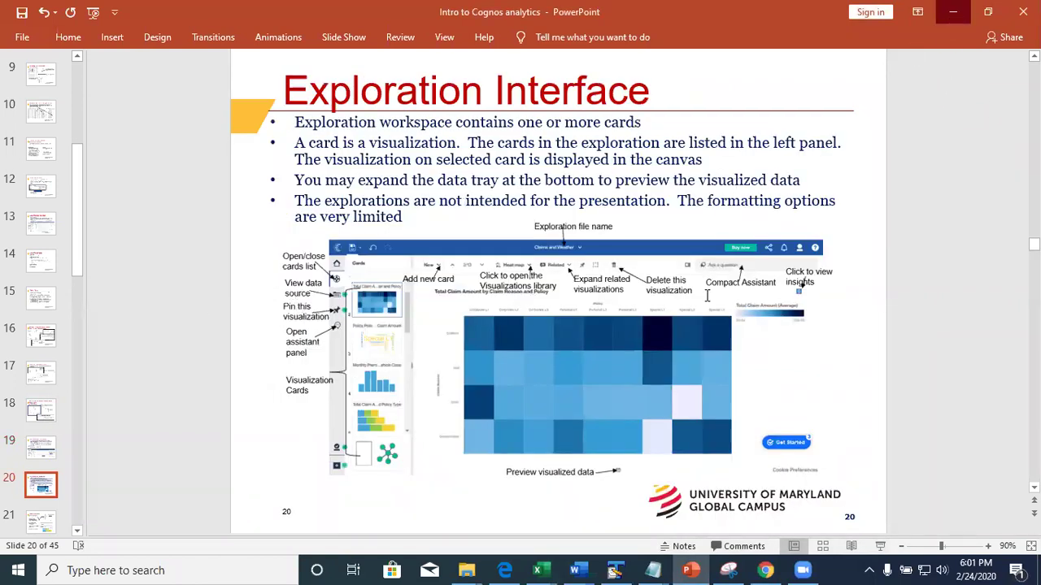
{"action": "left_click", "coordinate": [951, 18]}
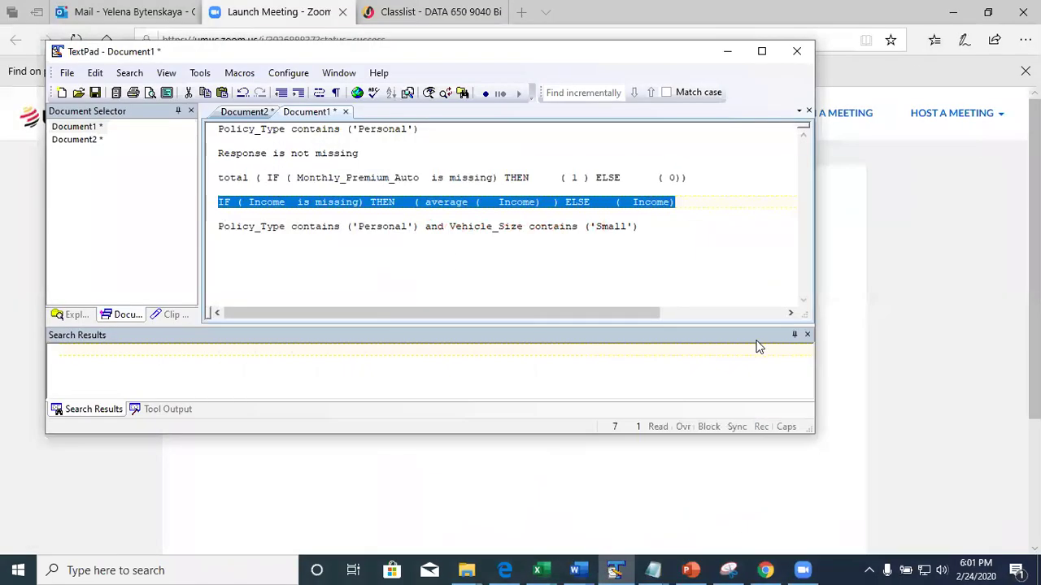
Step: Switch to Claims Exploration in IBM Cognos and view the decision tree's related visualizations, the data source fields and the card list
{"action": "left_click", "coordinate": [765, 569]}
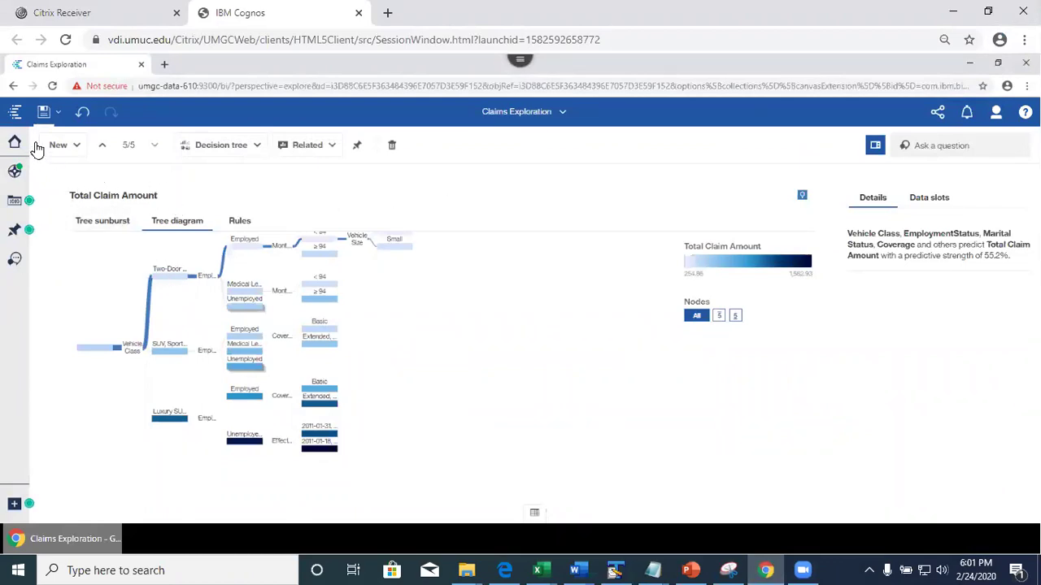
{"action": "left_click", "coordinate": [292, 147]}
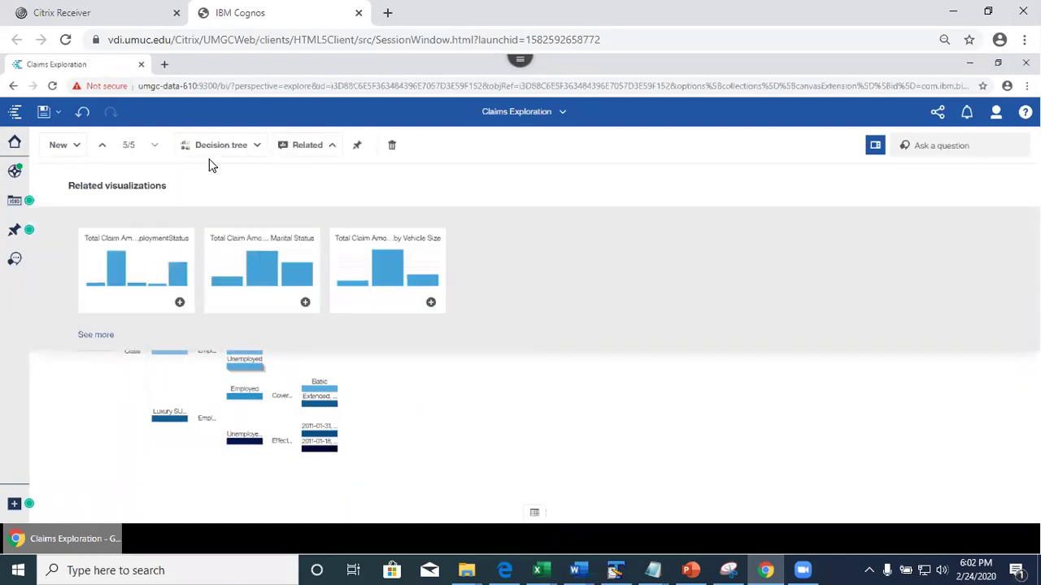
{"action": "left_click", "coordinate": [14, 202]}
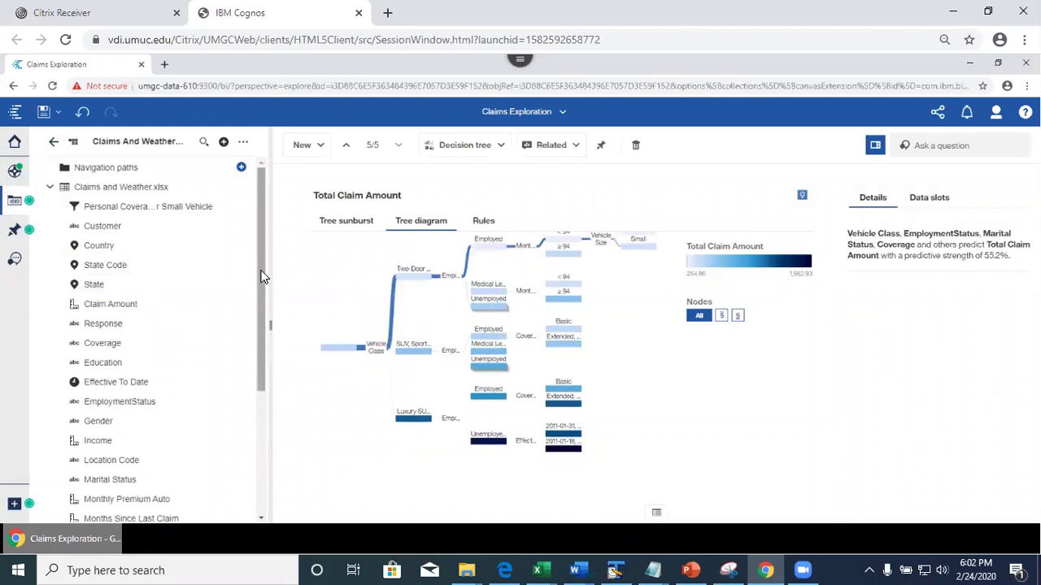
{"action": "left_click", "coordinate": [14, 170]}
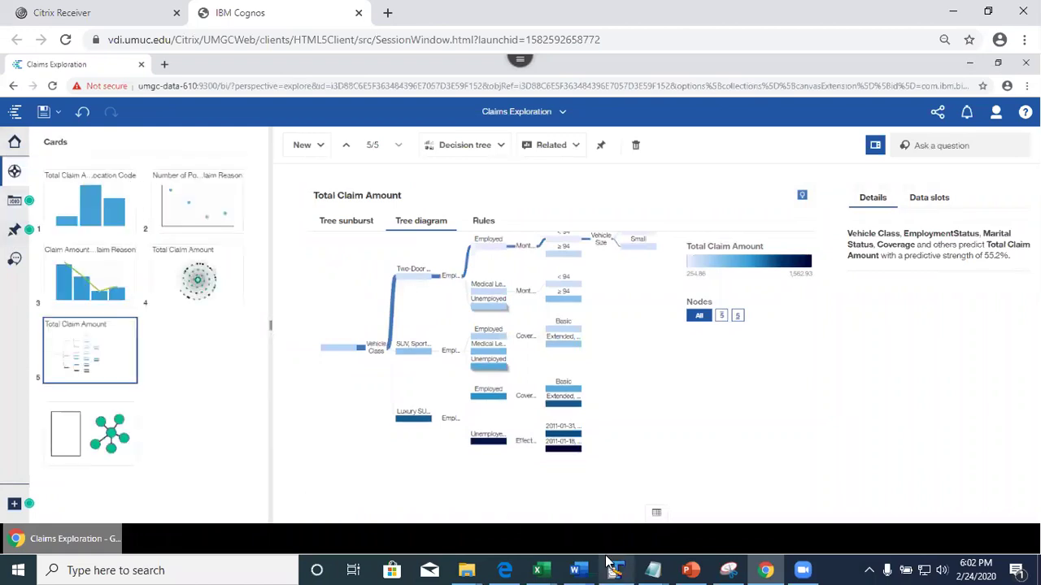
Step: Switch to PowerPoint to view slide 21 on adding visualizations, return to Claims Exploration in Cognos and hide the card list
{"action": "left_click", "coordinate": [690, 569]}
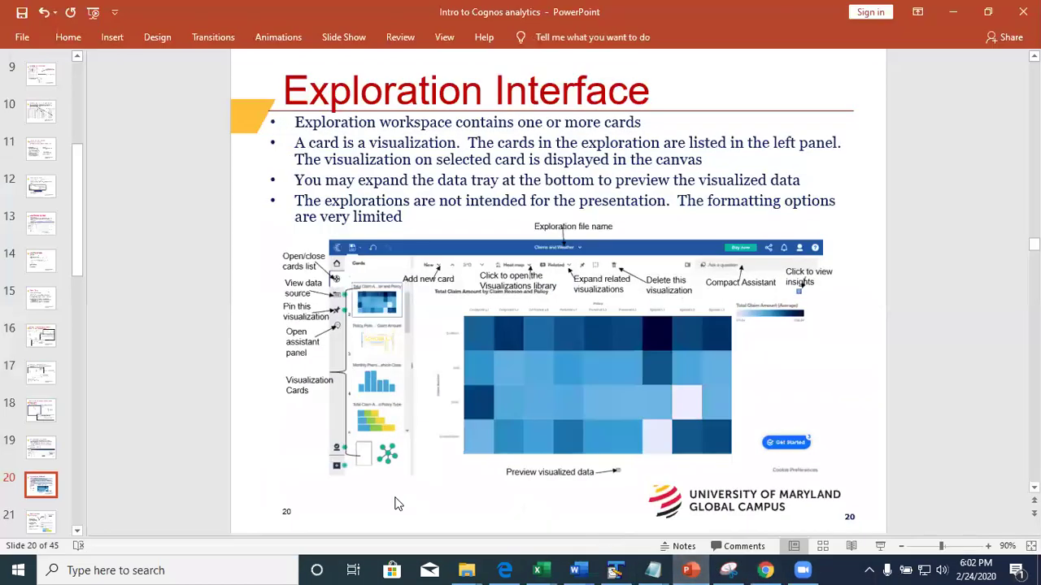
{"action": "left_click", "coordinate": [36, 525]}
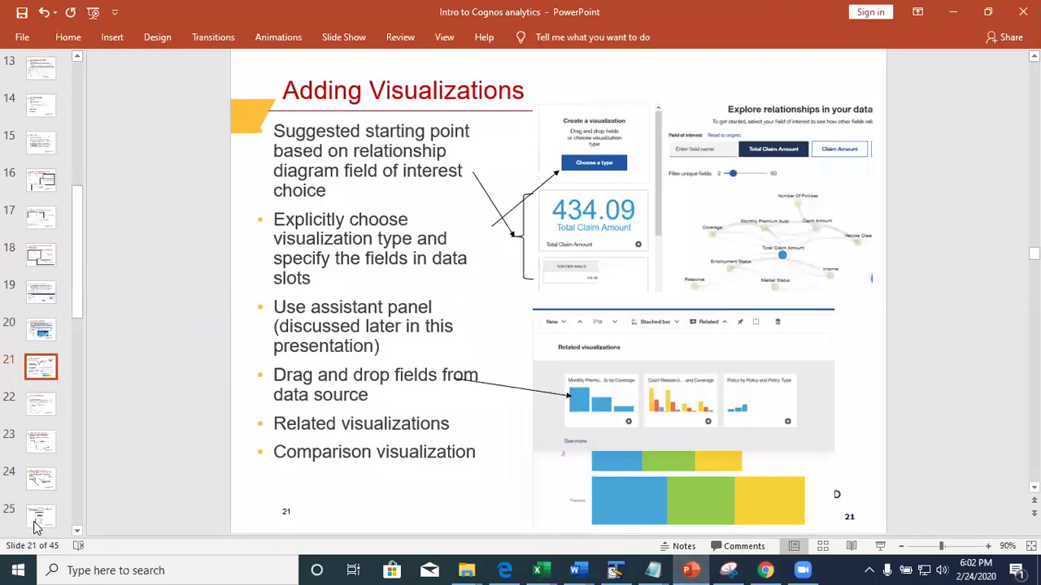
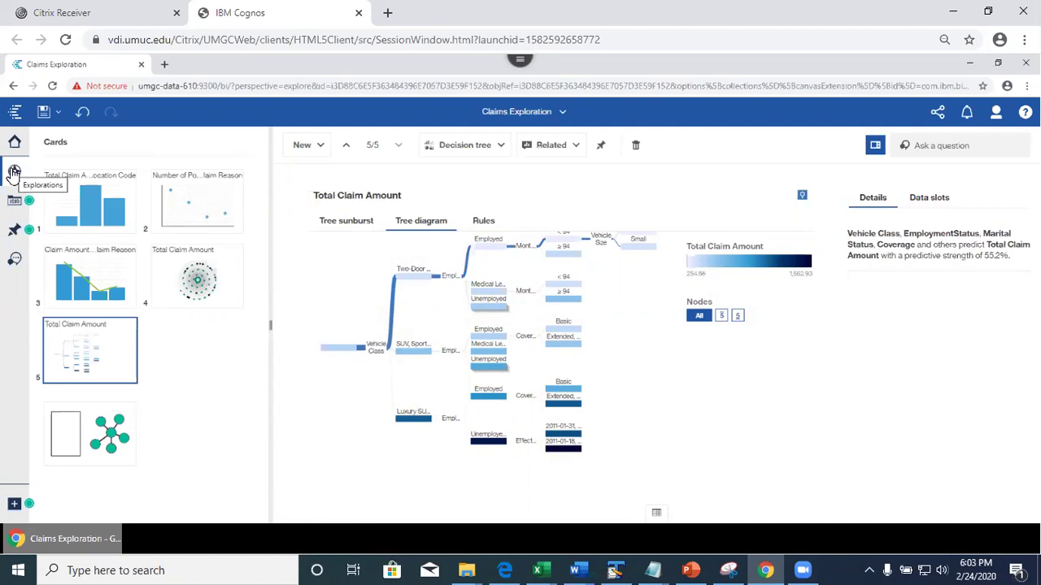
{"action": "left_click", "coordinate": [14, 171]}
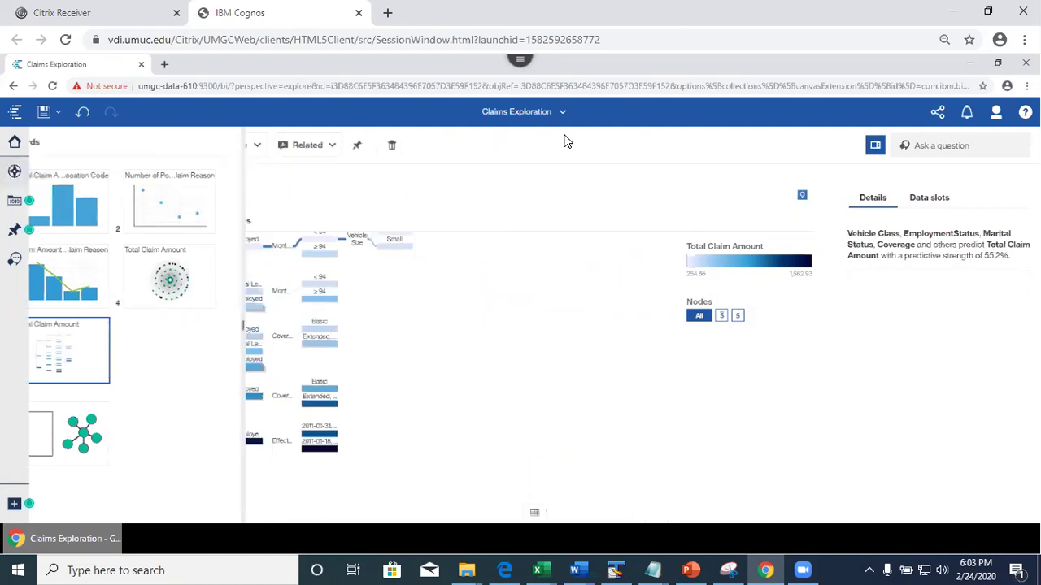
Step: Open the assistant for the Claims And Weather Module and show the details of the EmploymentStatus column
{"action": "left_click", "coordinate": [940, 146]}
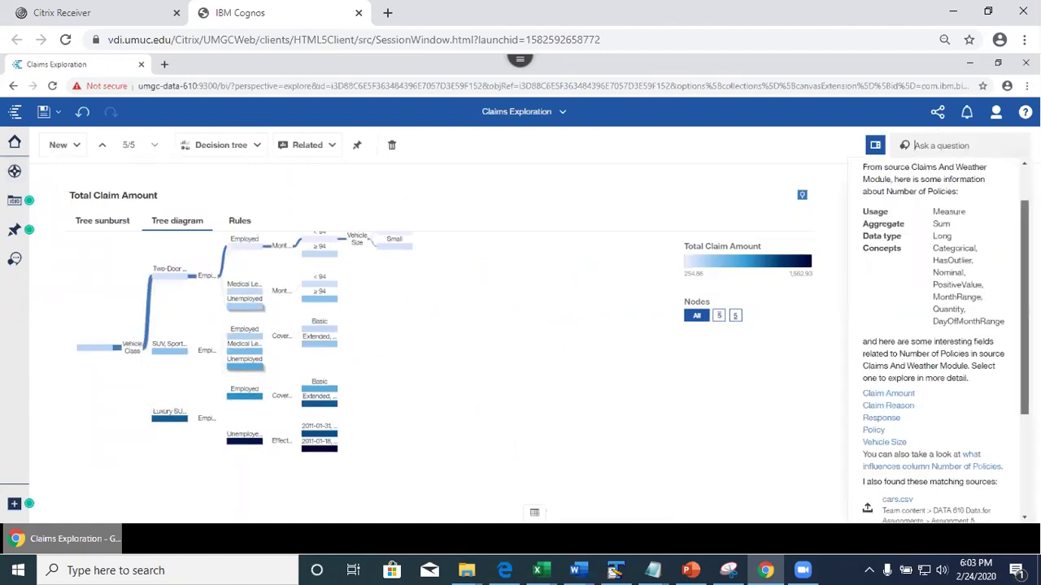
{"action": "scroll", "coordinate": [943, 366], "scroll_direction": "down", "scroll_amount": 2}
{"action": "scroll", "coordinate": [1008, 254], "scroll_direction": "up", "scroll_amount": 2}
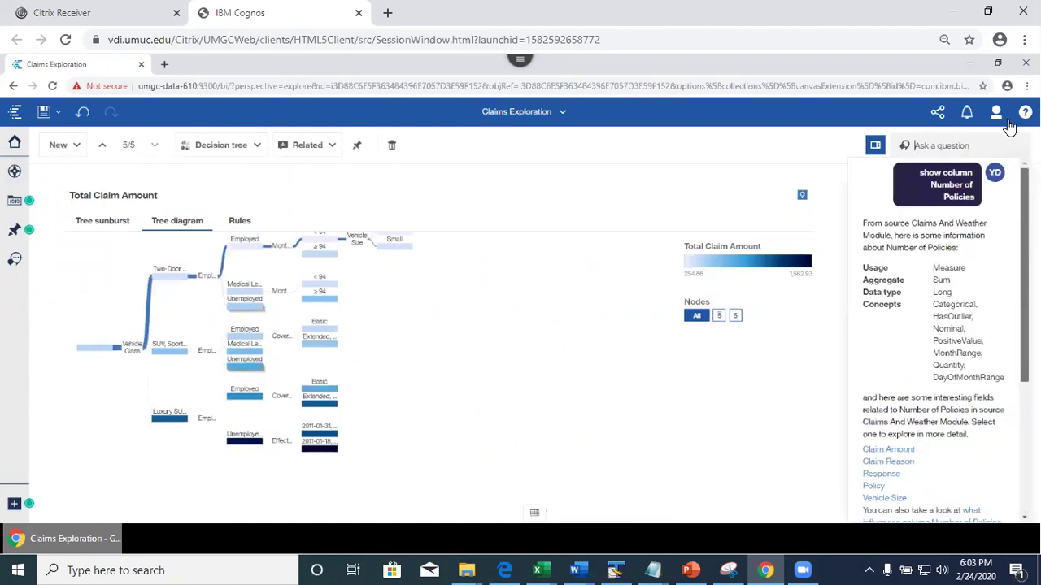
{"action": "left_click", "coordinate": [15, 262]}
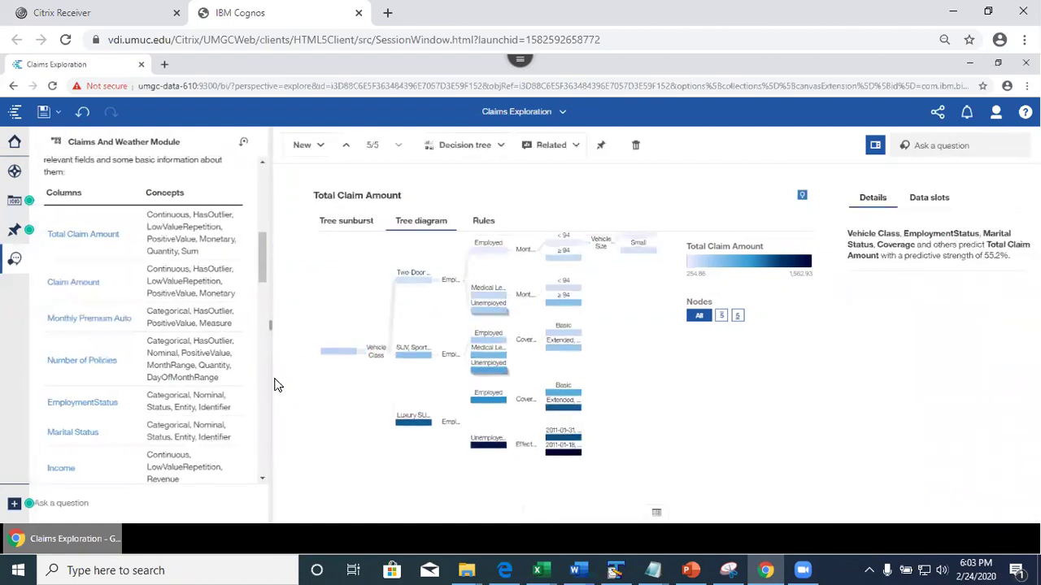
{"action": "left_click", "coordinate": [96, 406]}
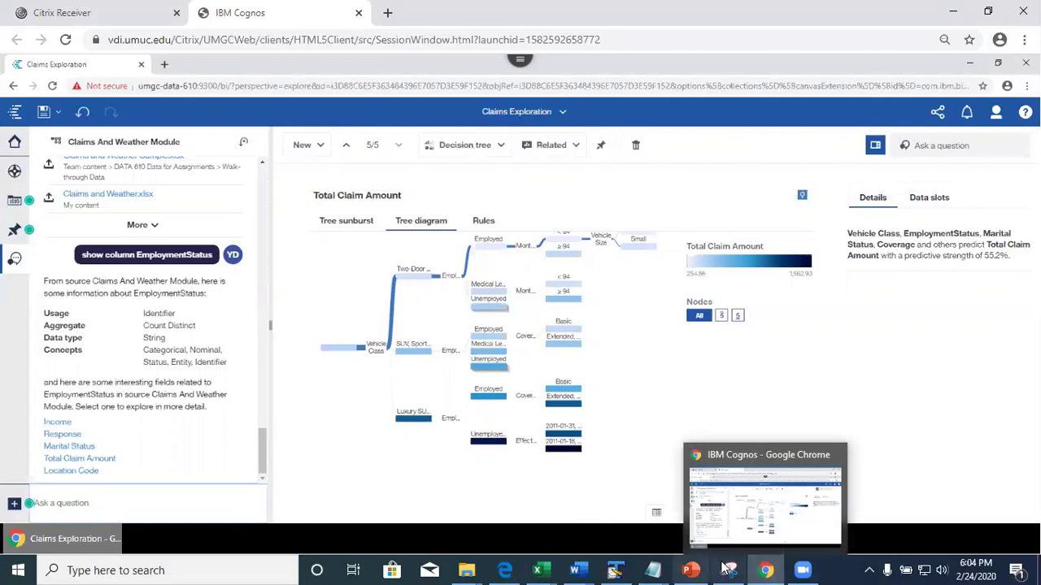
Step: Switch to the PowerPoint deck and read slides 25 to 27 on viewing column details and the What Influences command
{"action": "left_click", "coordinate": [691, 570]}
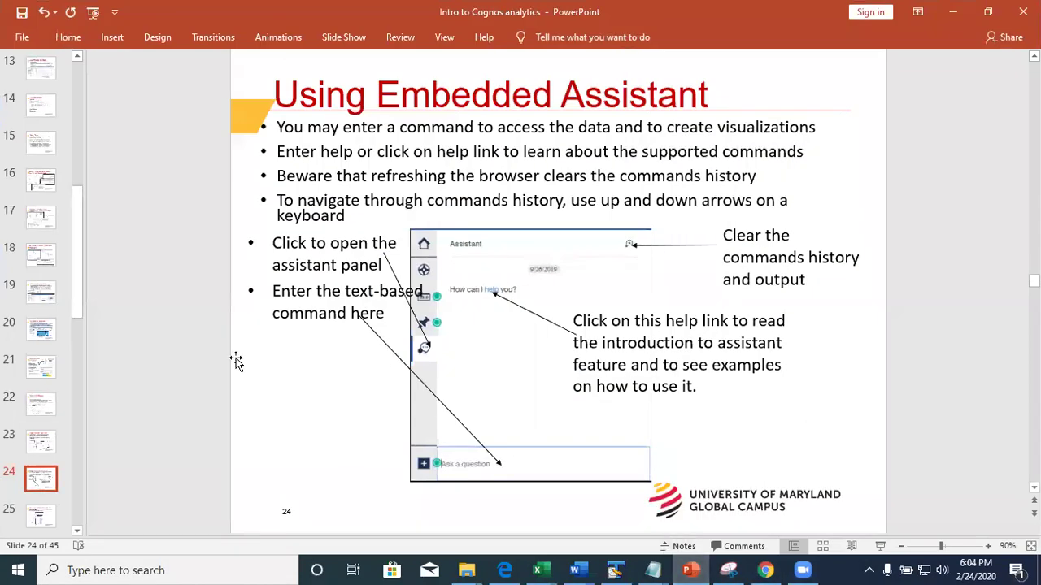
{"action": "left_click", "coordinate": [36, 514]}
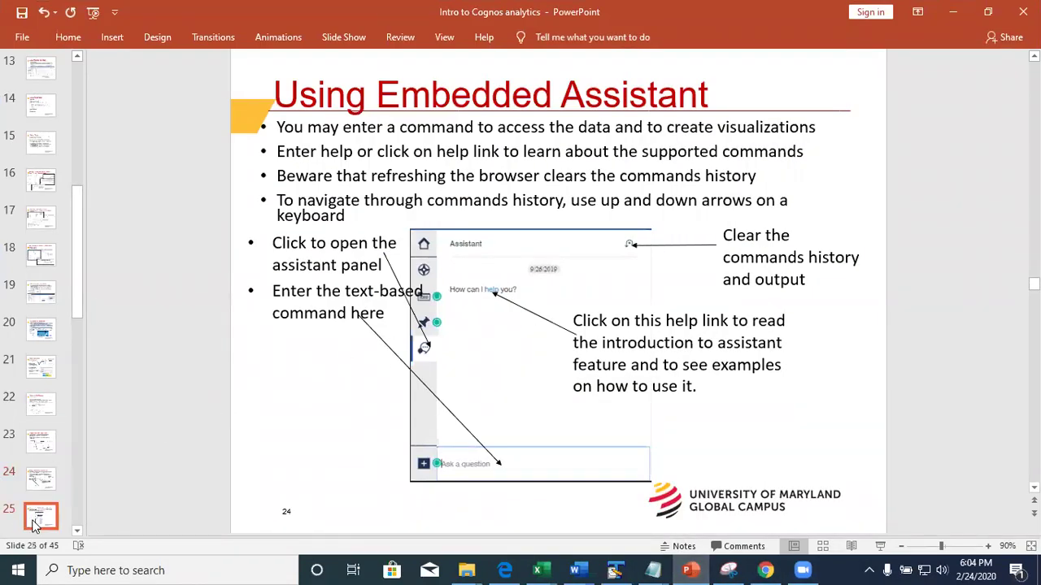
{"action": "left_click", "coordinate": [76, 532]}
{"action": "left_click", "coordinate": [43, 521]}
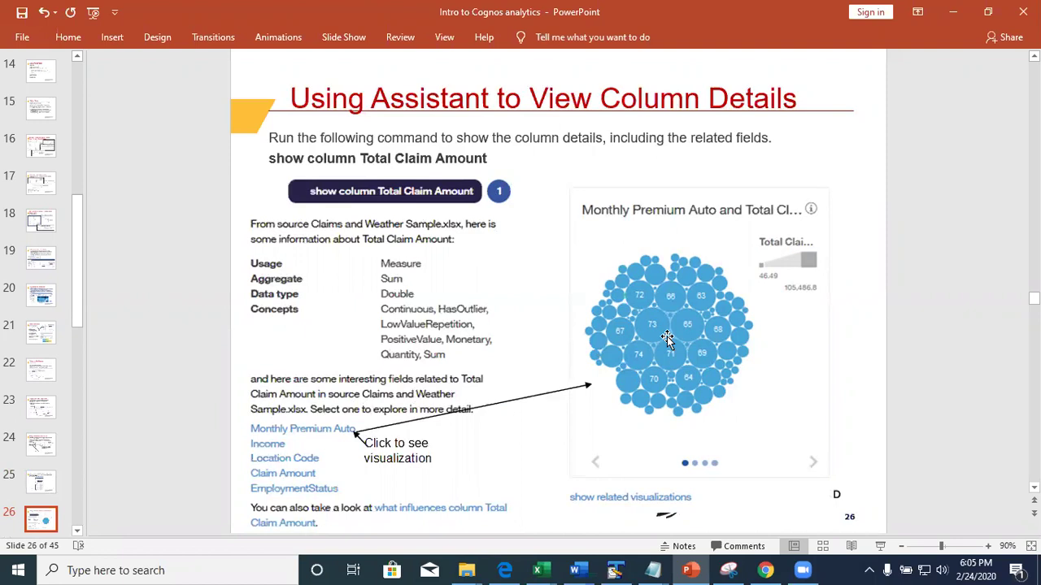
{"action": "left_click_drag", "start_coordinate": [80, 318], "coordinate": [81, 360]}
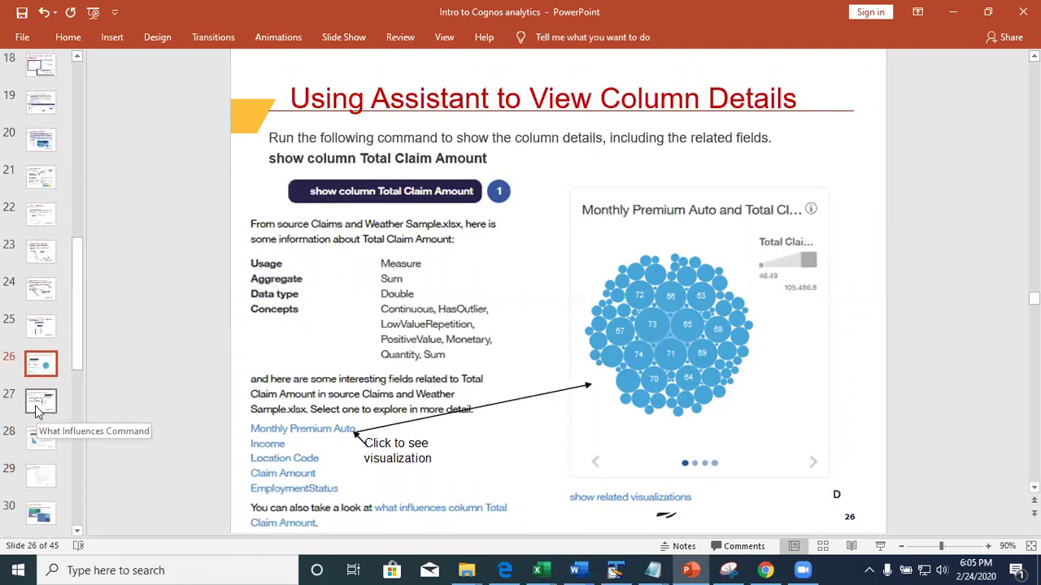
{"action": "left_click", "coordinate": [35, 406]}
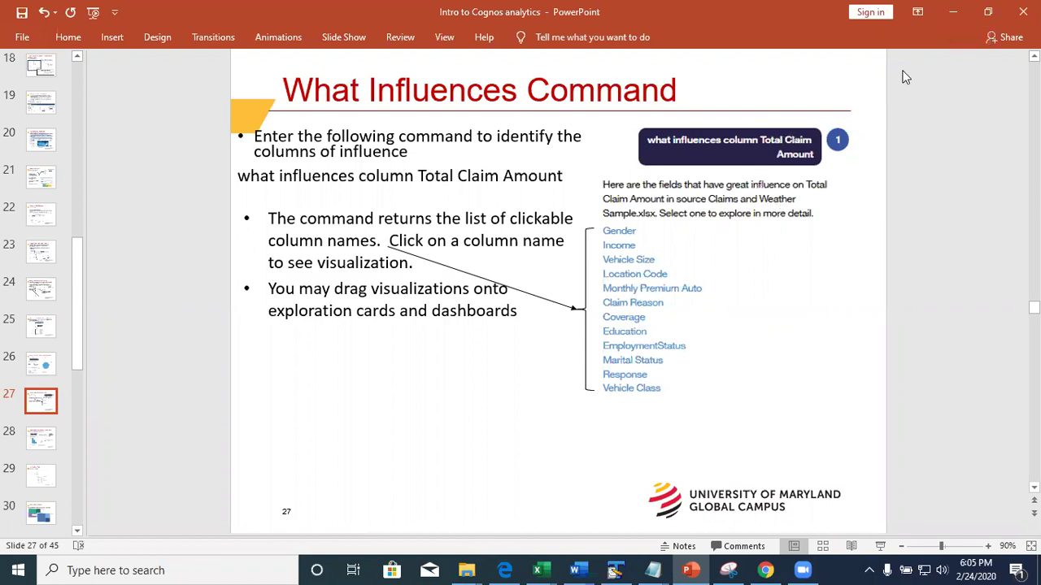
Step: Return to Cognos, ask the assistant "what influences income", and open the chart for EmploymentStatus from its answer
{"action": "left_click", "coordinate": [951, 17]}
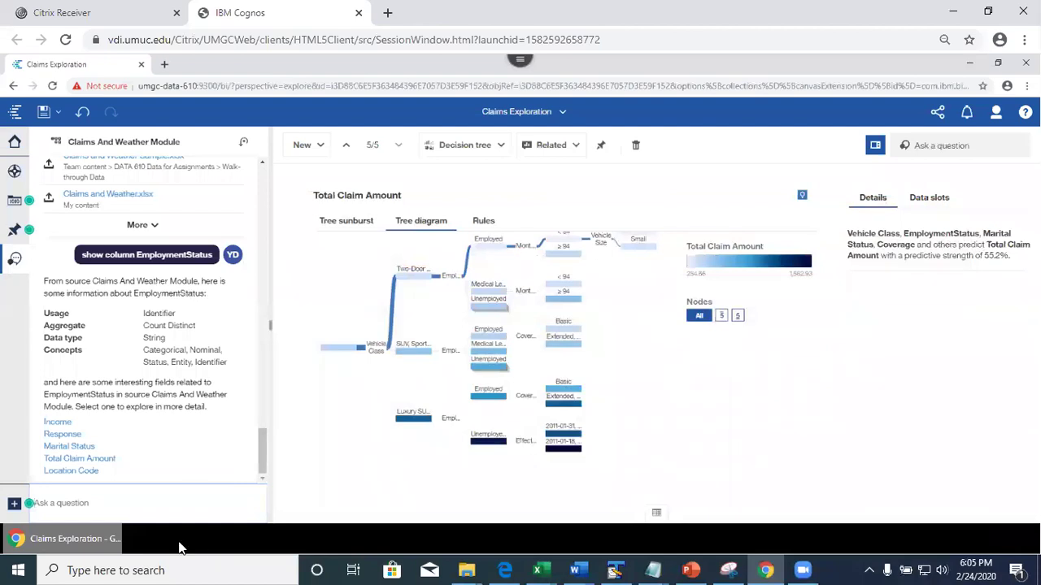
{"action": "type", "text": "what inflo"}
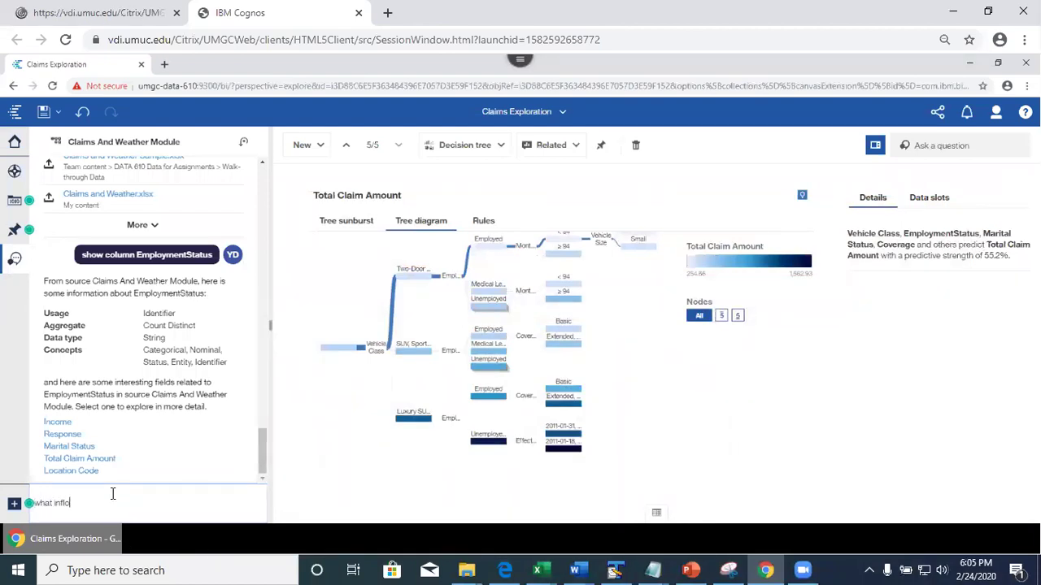
{"action": "key", "text": "BackSpace"}
{"action": "type", "text": "uen"}
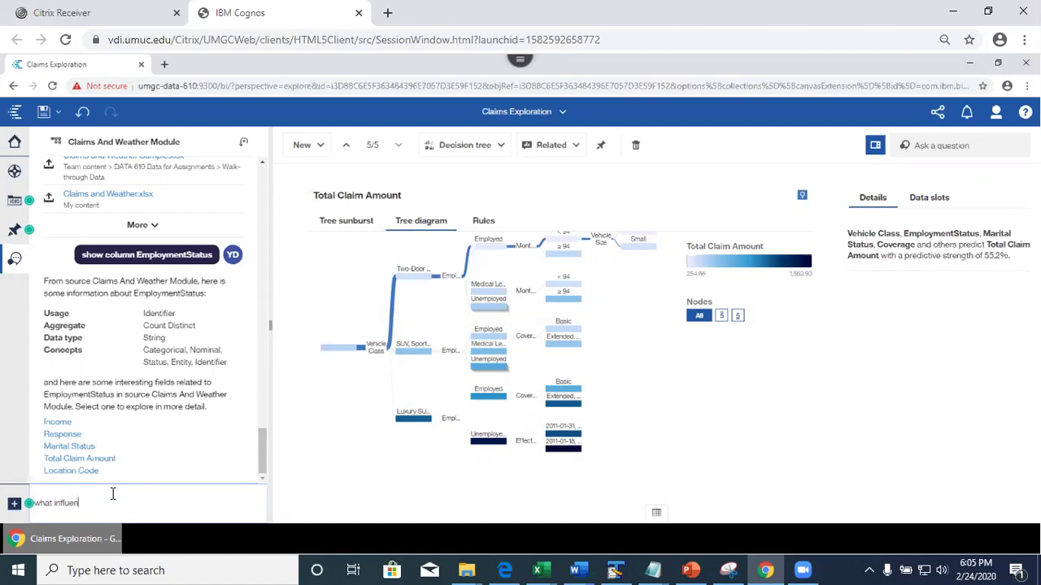
{"action": "type", "text": "ces income"}
{"action": "key", "text": "Return"}
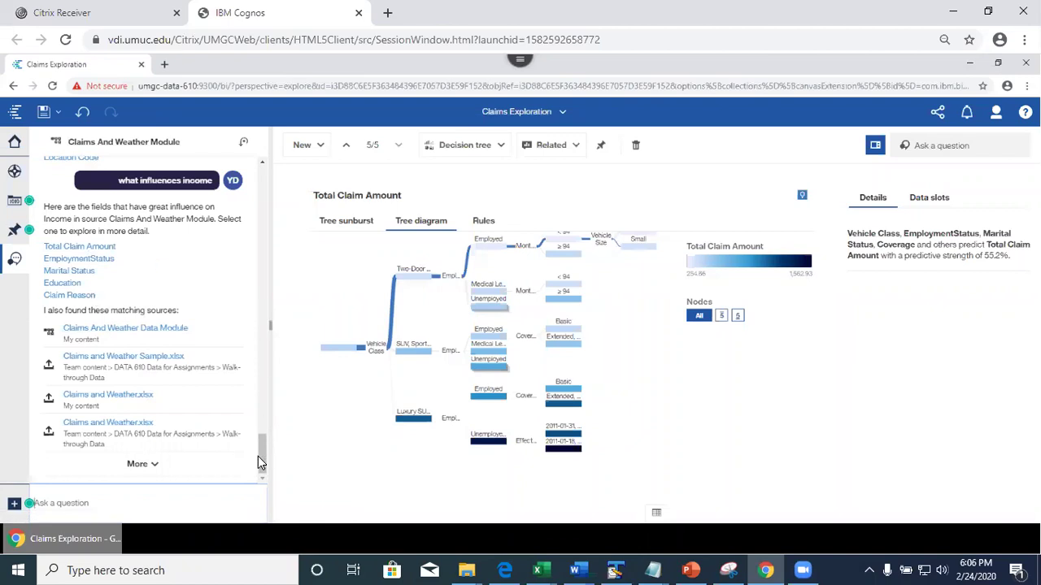
{"action": "mouse_move", "coordinate": [259, 458]}
{"action": "left_mouse_down"}
{"action": "mouse_move", "coordinate": [265, 418]}
{"action": "mouse_move", "coordinate": [265, 439]}
{"action": "left_mouse_up"}
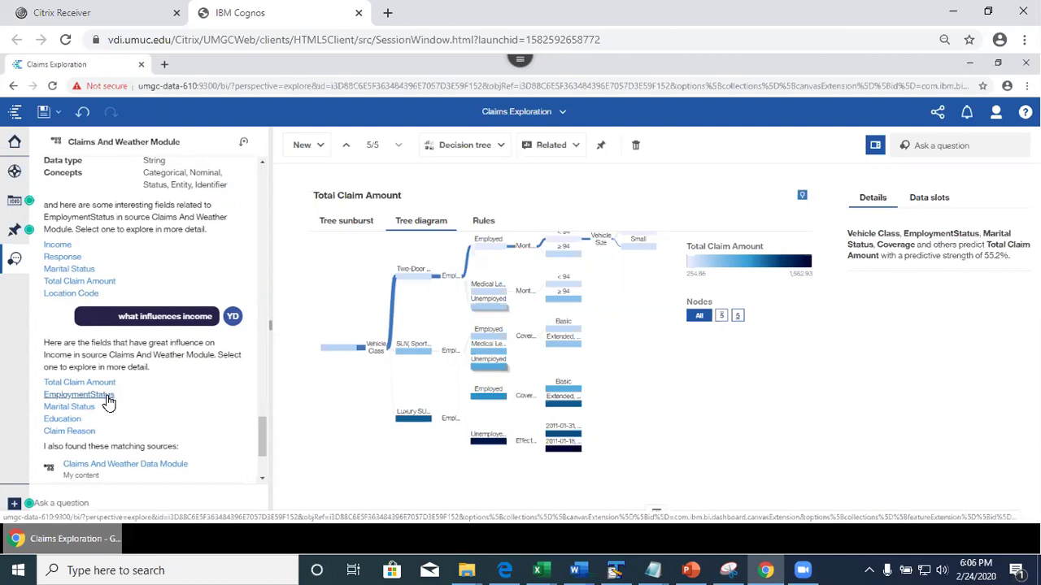
{"action": "left_click", "coordinate": [79, 396]}
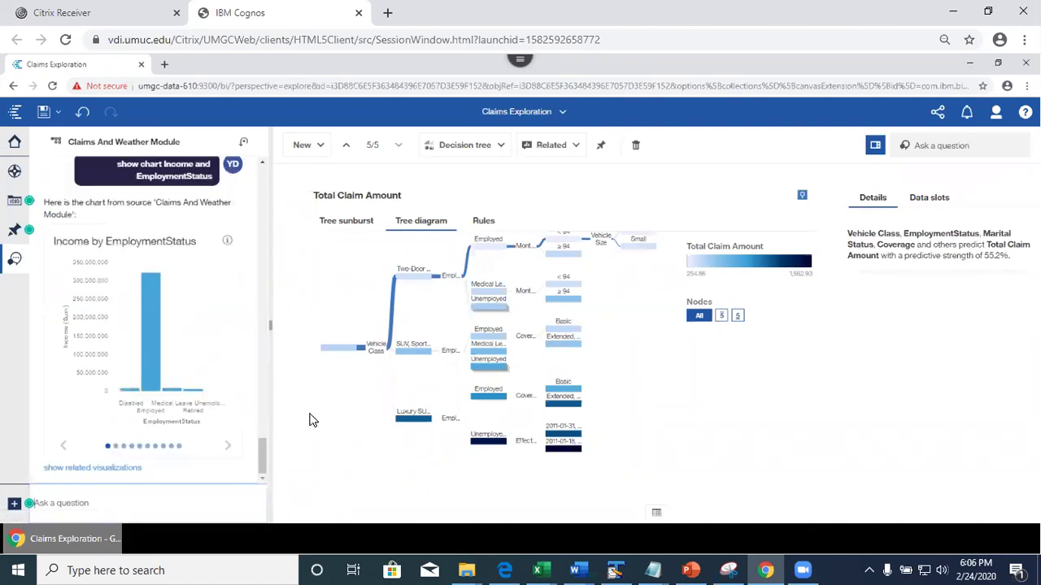
Step: Switch to the PowerPoint deck and read slides 28 and 29 on column relationships and navigation paths
{"action": "left_click", "coordinate": [692, 569]}
{"action": "left_click", "coordinate": [47, 439]}
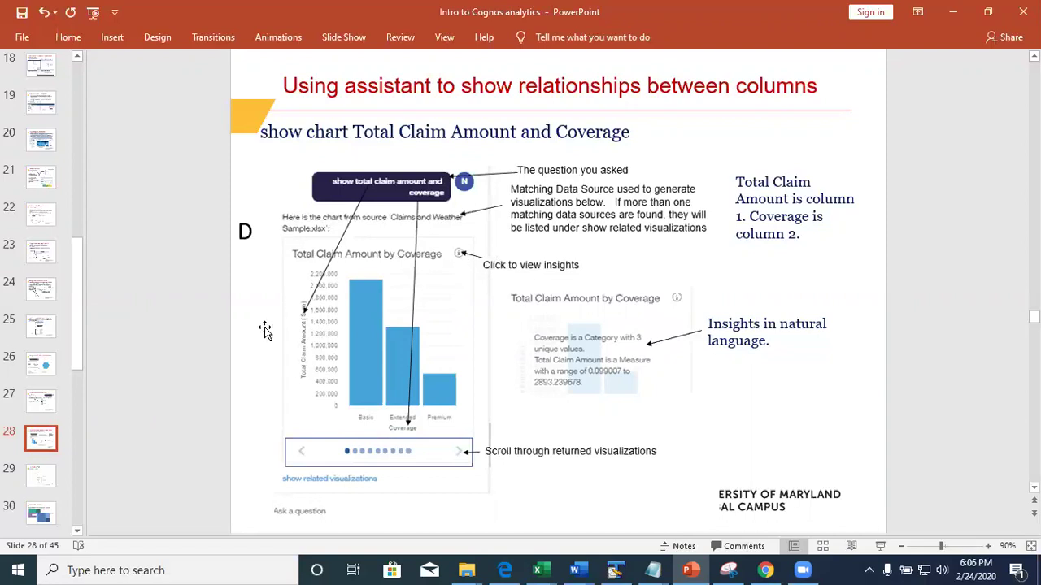
{"action": "left_click", "coordinate": [39, 476]}
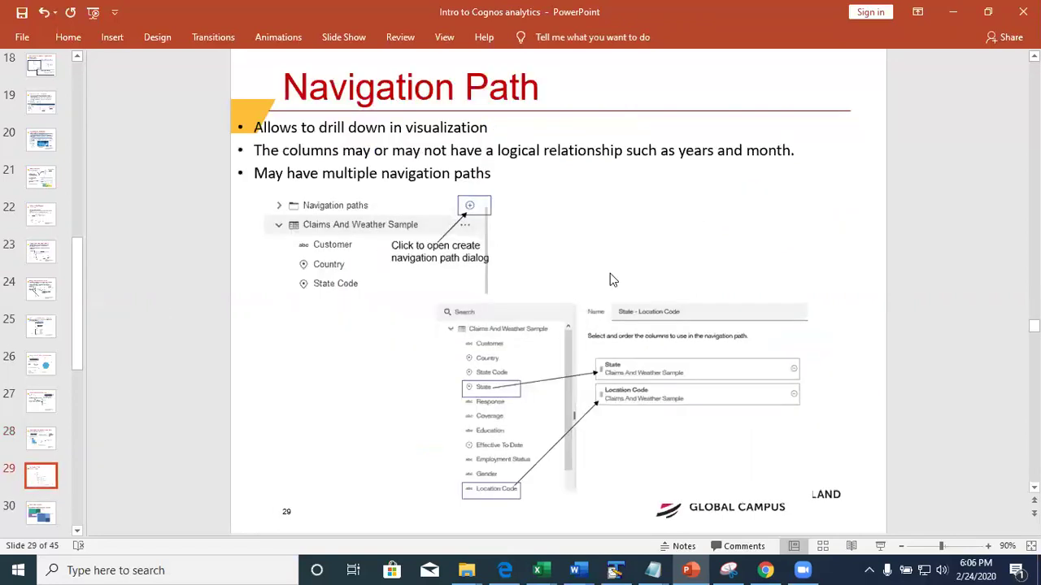
Step: Return to Cognos, replace the assistant with the module's data fields, and start a new navigation path
{"action": "left_click", "coordinate": [953, 12]}
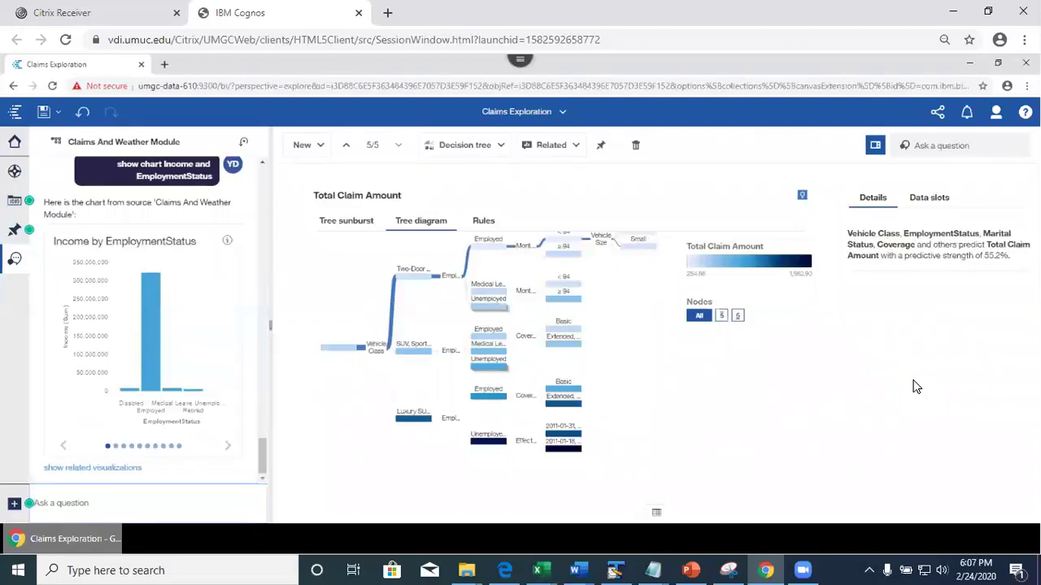
{"action": "left_click_drag", "start_coordinate": [262, 457], "coordinate": [277, 148]}
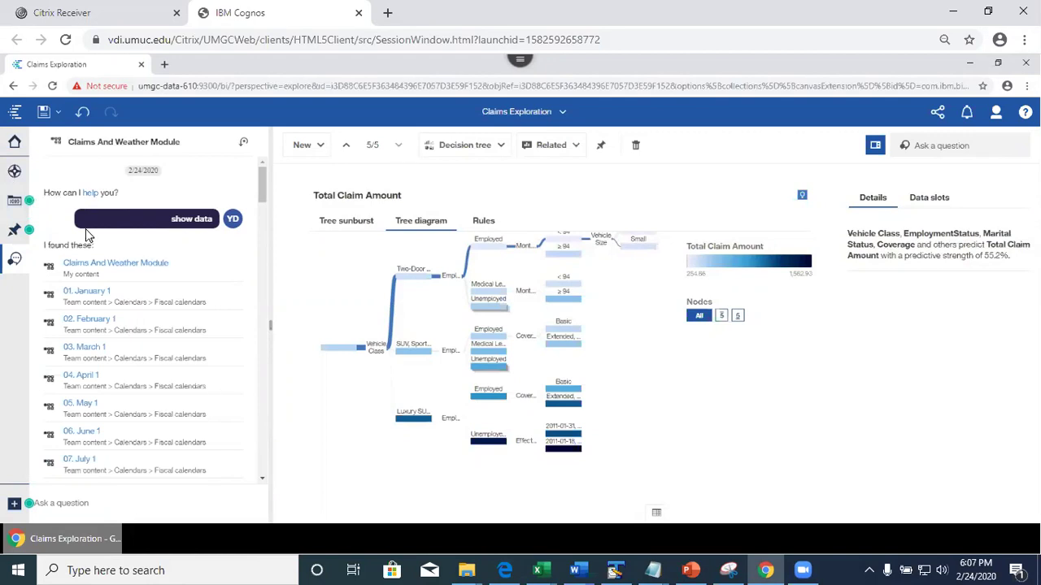
{"action": "left_click", "coordinate": [15, 259]}
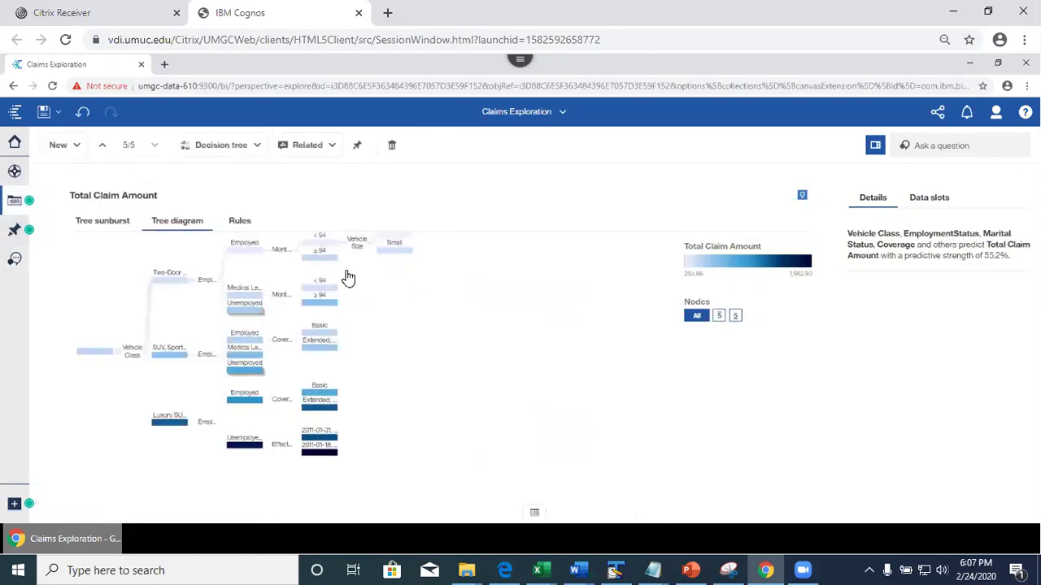
{"action": "left_click", "coordinate": [15, 229]}
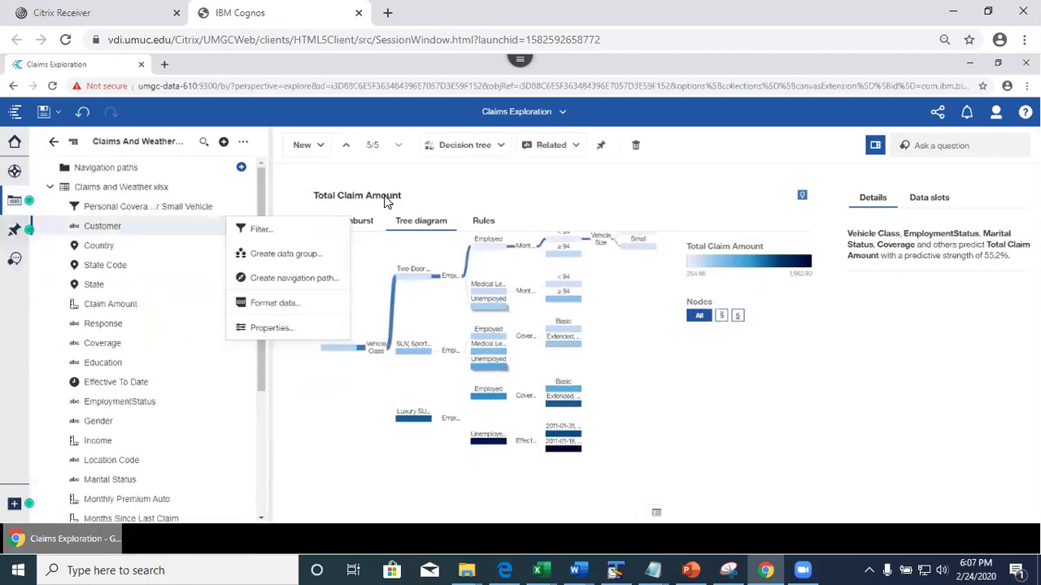
{"action": "left_click", "coordinate": [301, 183]}
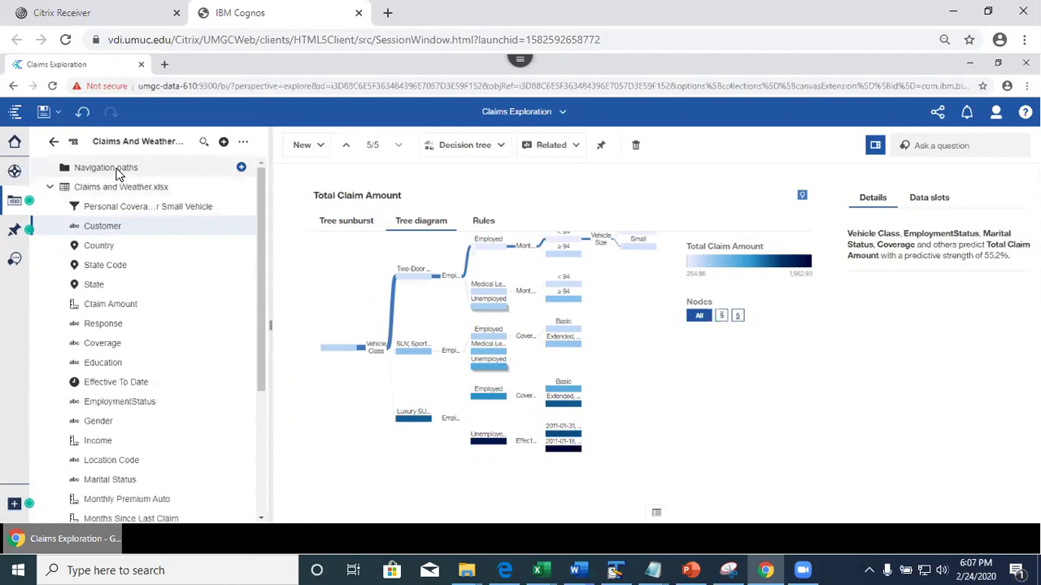
{"action": "left_click", "coordinate": [241, 170]}
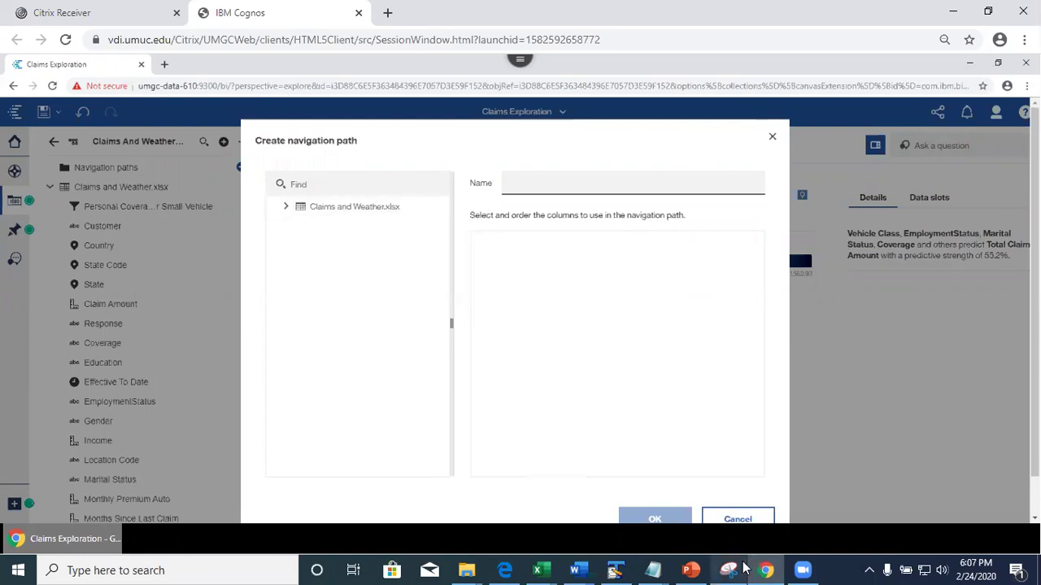
Step: Check the Navigation Path slide in PowerPoint, then create the path in Cognos from State followed by Location Code and expand it
{"action": "left_click", "coordinate": [690, 570]}
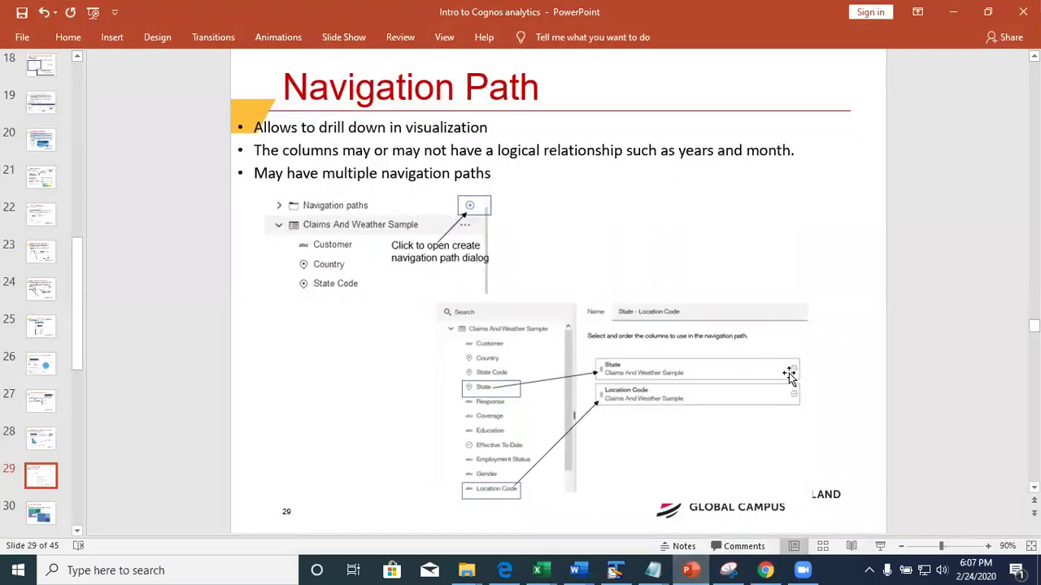
{"action": "left_click", "coordinate": [956, 14]}
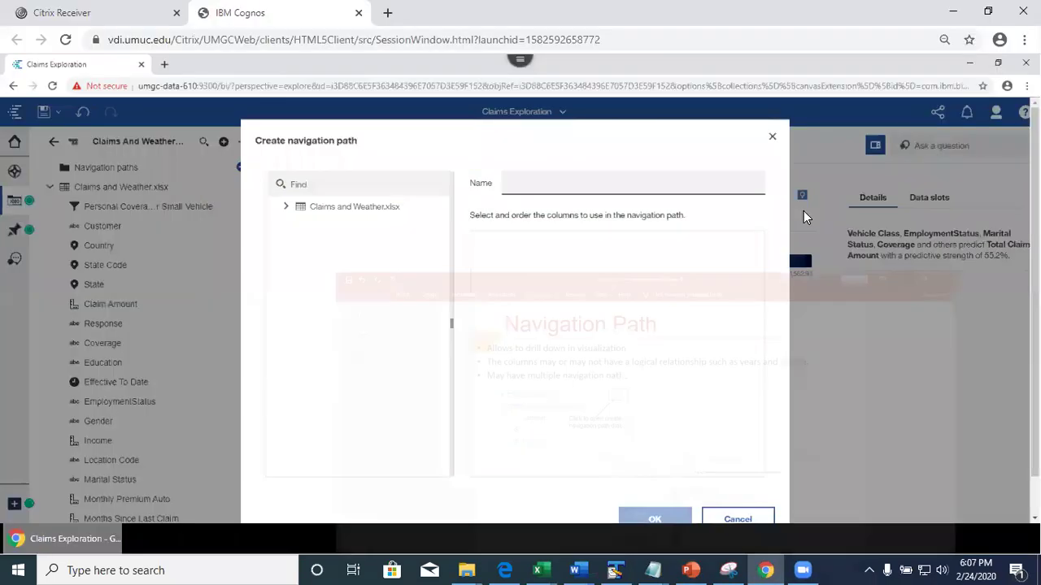
{"action": "left_click", "coordinate": [287, 207]}
{"action": "left_click_drag", "start_coordinate": [446, 305], "coordinate": [453, 286]}
{"action": "left_click_drag", "start_coordinate": [328, 305], "coordinate": [555, 257]}
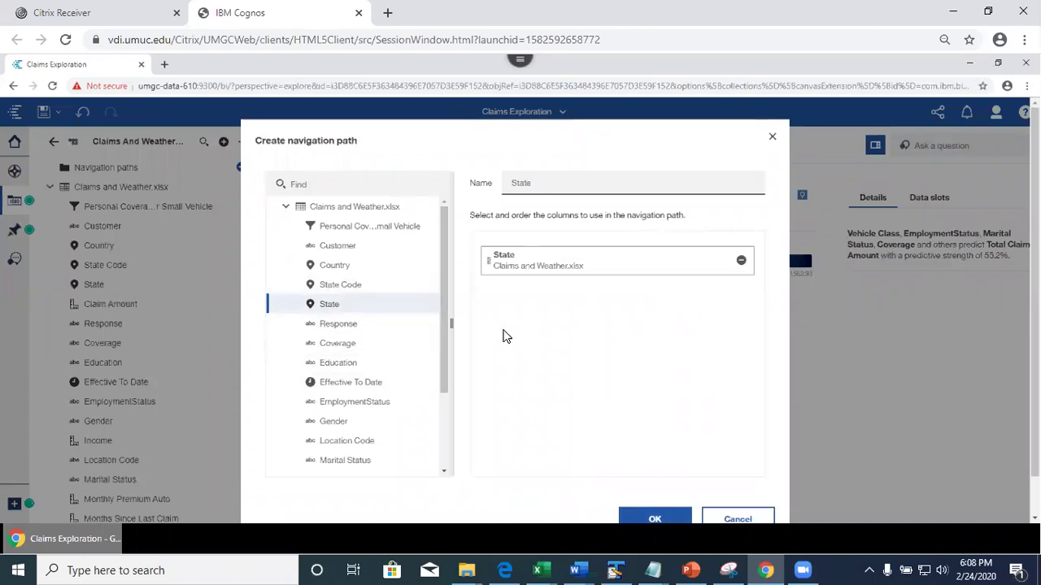
{"action": "left_click_drag", "start_coordinate": [339, 451], "coordinate": [559, 317]}
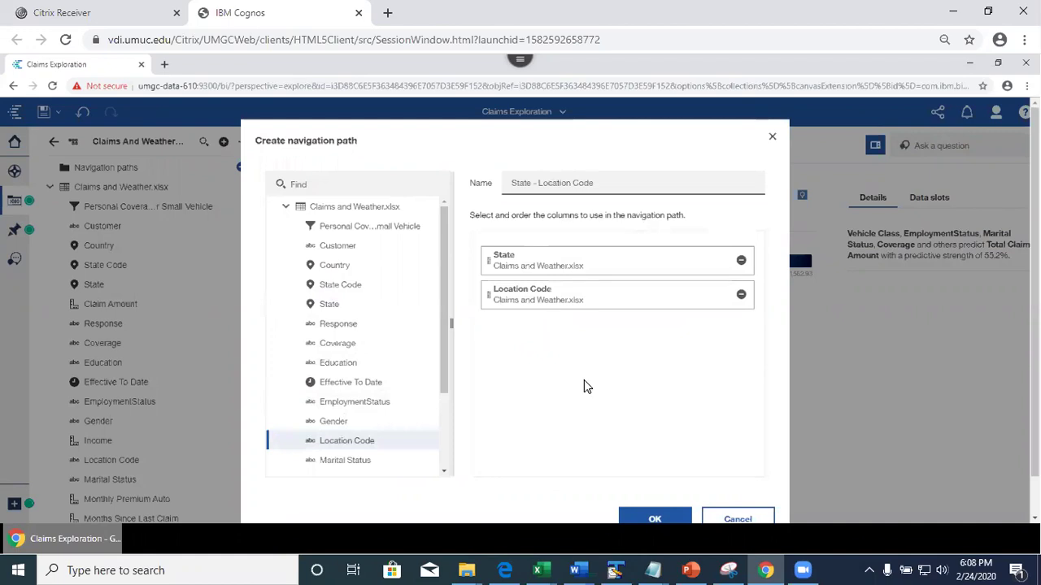
{"action": "left_click", "coordinate": [654, 519]}
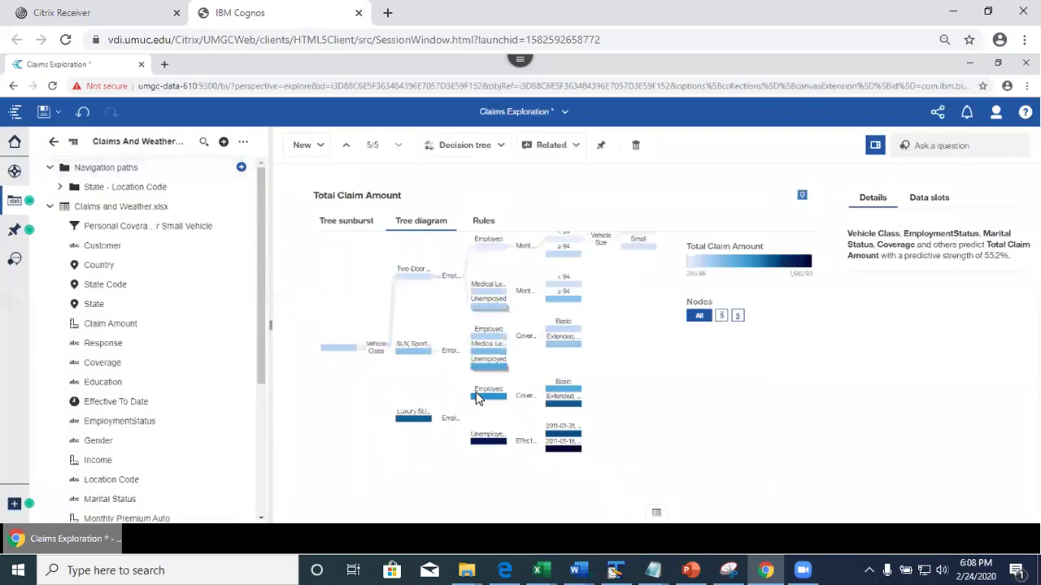
{"action": "left_click", "coordinate": [60, 187]}
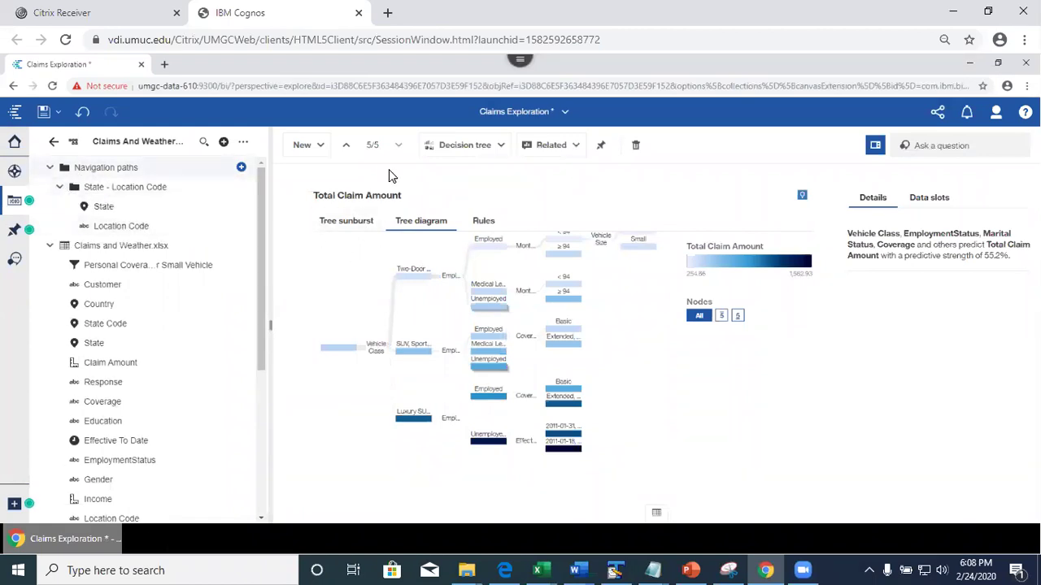
Step: Add a new single card to the exploration and open its choice of visualization types
{"action": "left_click", "coordinate": [316, 151]}
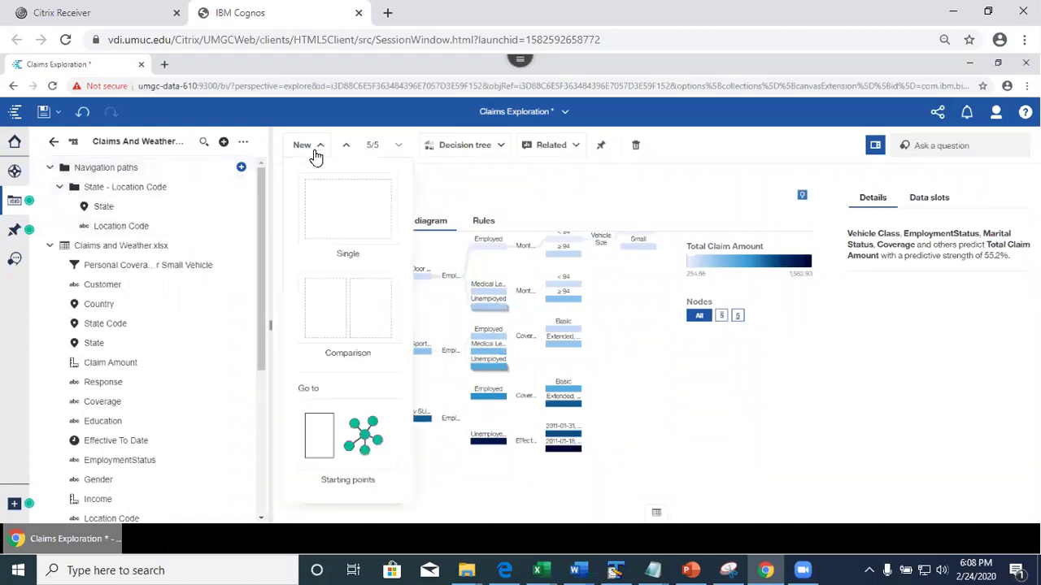
{"action": "left_click", "coordinate": [338, 209]}
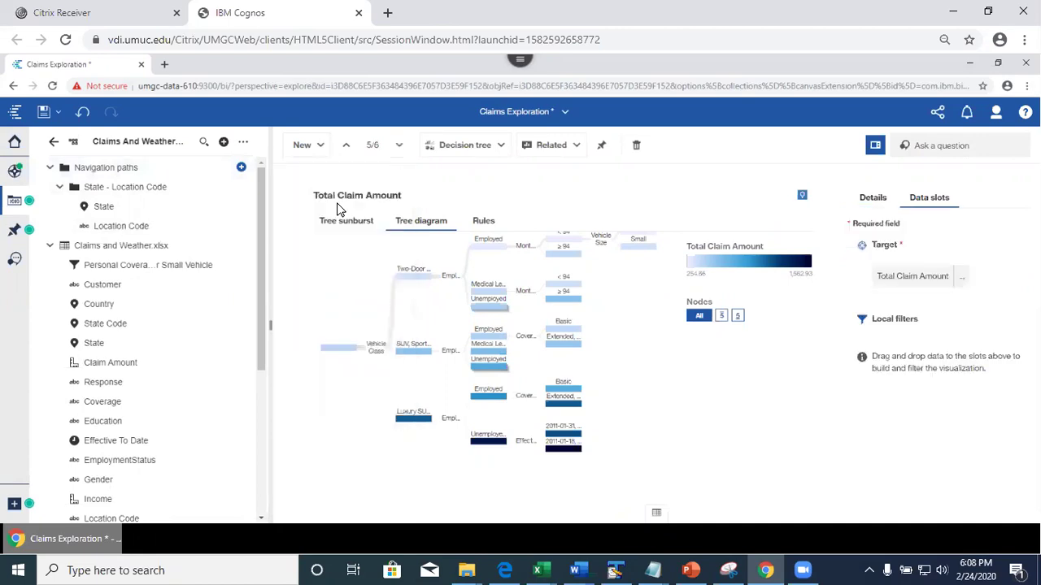
{"action": "left_click", "coordinate": [868, 202]}
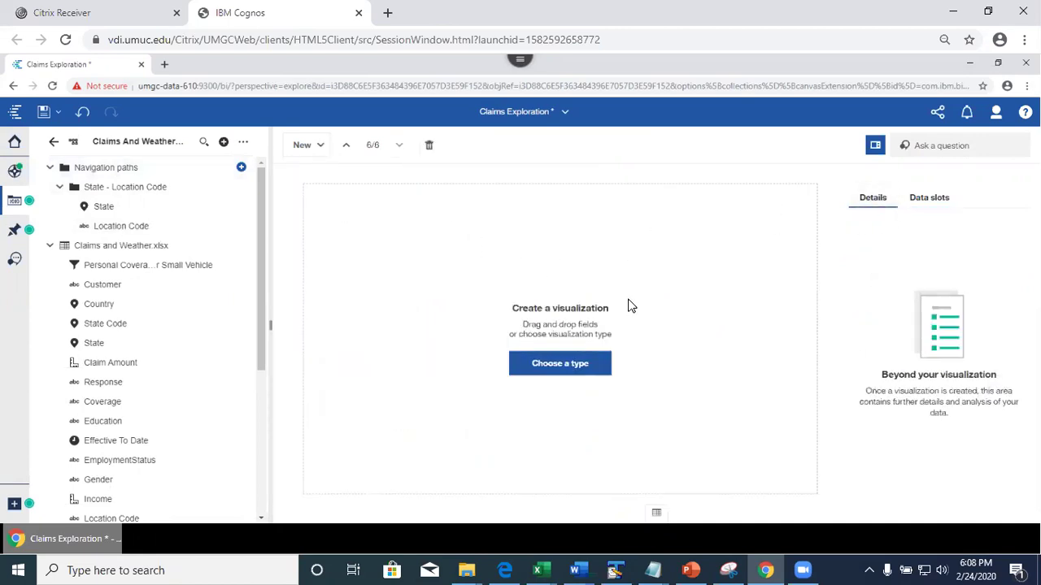
{"action": "left_click", "coordinate": [578, 367]}
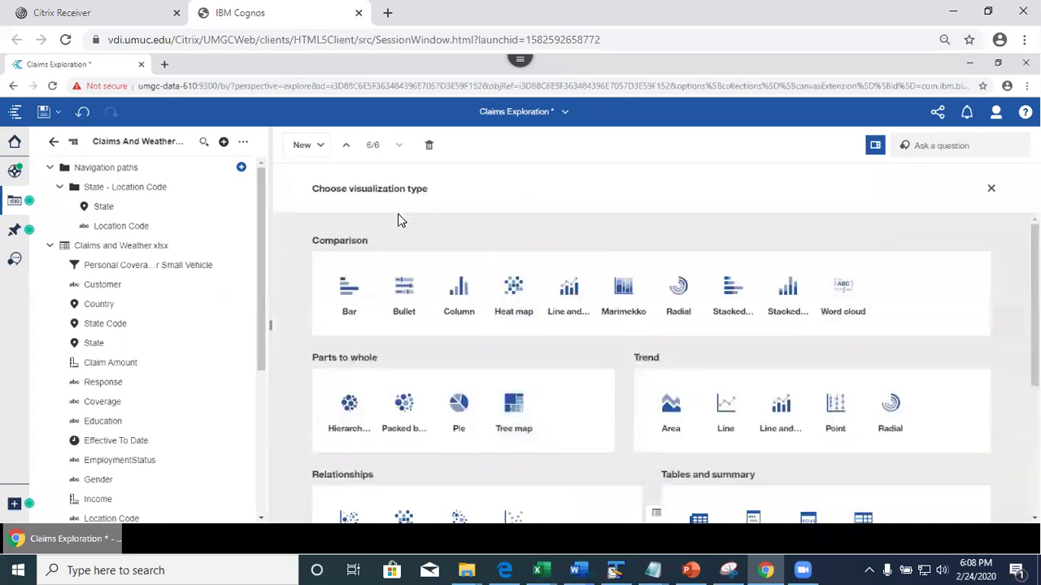
{"action": "scroll", "coordinate": [1024, 309], "scroll_direction": "down", "scroll_amount": 1}
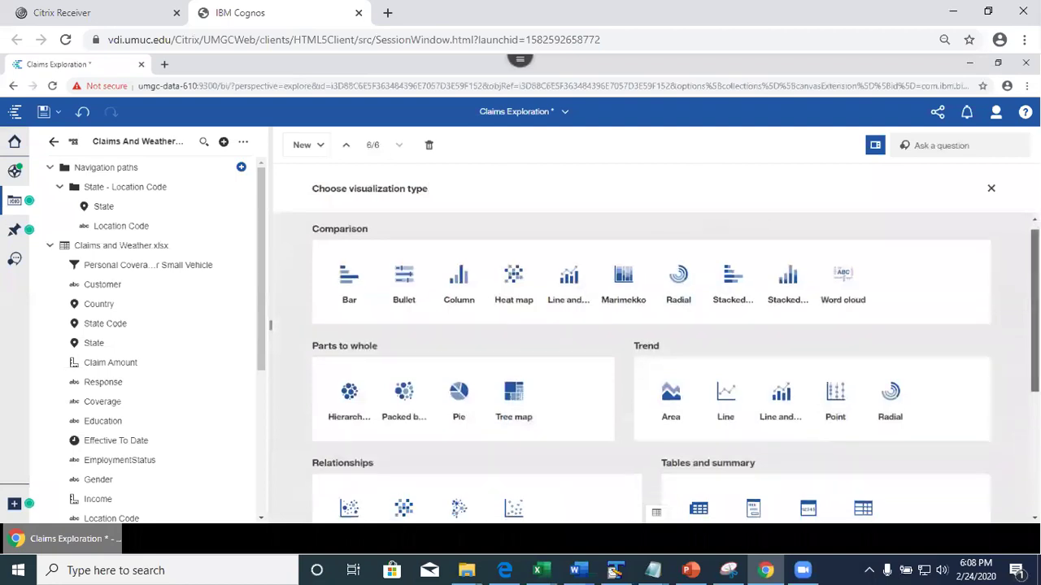
{"action": "scroll", "coordinate": [885, 325], "scroll_direction": "up", "scroll_amount": 1}
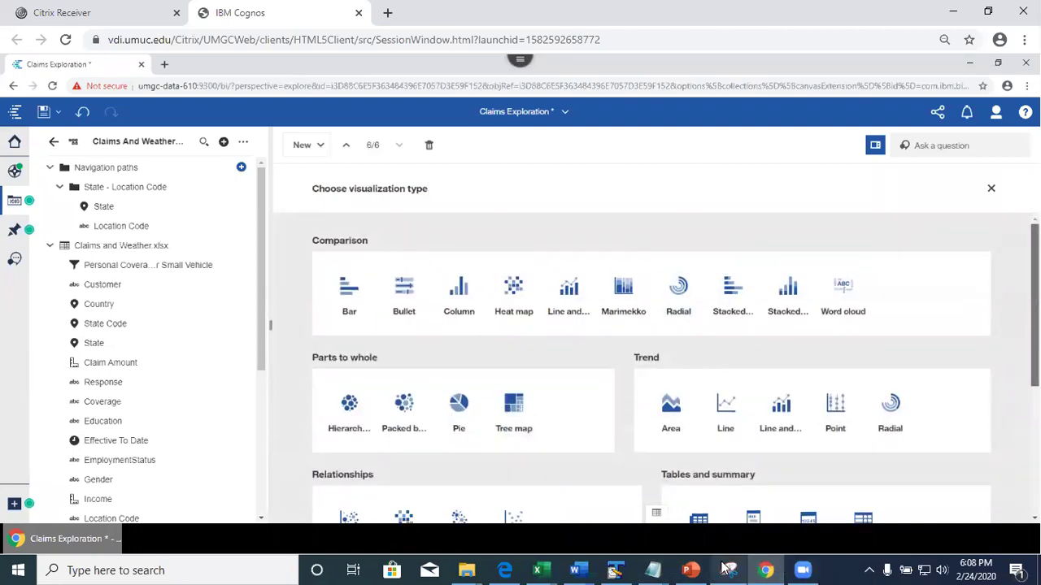
Step: Switch to the PowerPoint deck, read the "Drill down example" slide, and return to the Cognos visualization choices
{"action": "left_click", "coordinate": [688, 569]}
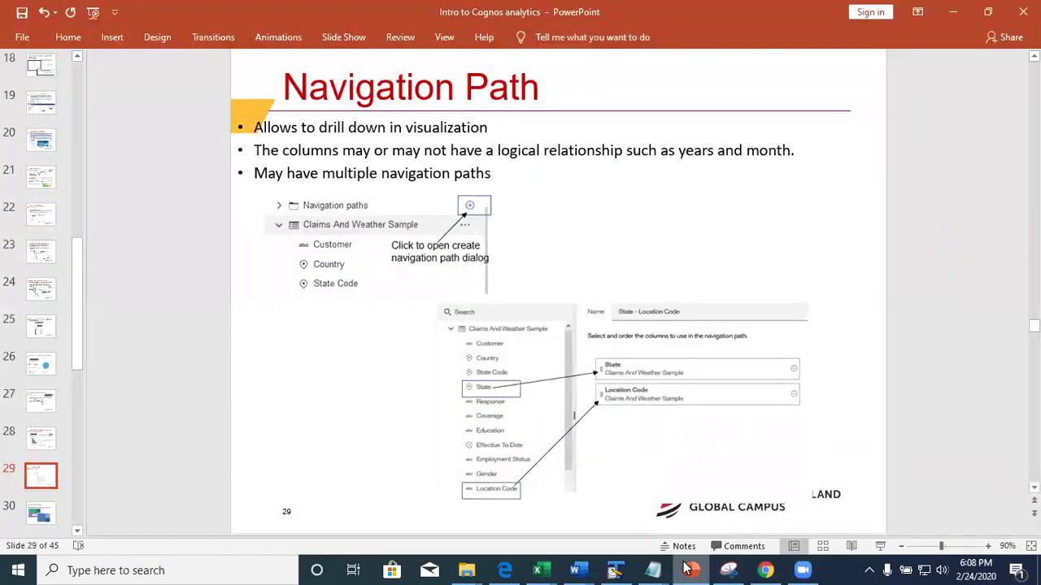
{"action": "scroll", "coordinate": [558, 293], "scroll_direction": "down", "scroll_amount": 1}
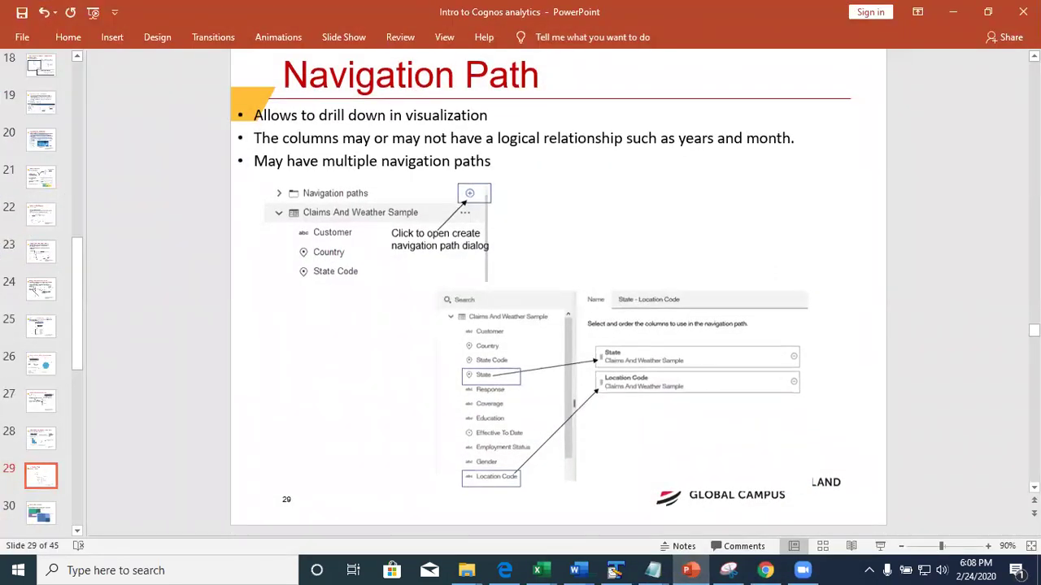
{"action": "scroll", "coordinate": [557, 292], "scroll_direction": "down", "scroll_amount": 2}
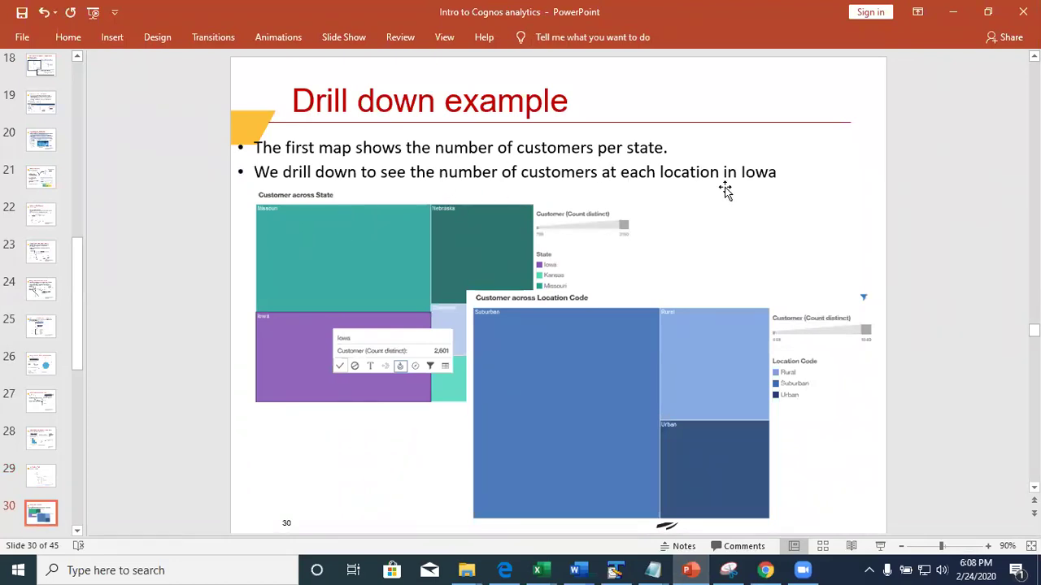
{"action": "left_click", "coordinate": [949, 16]}
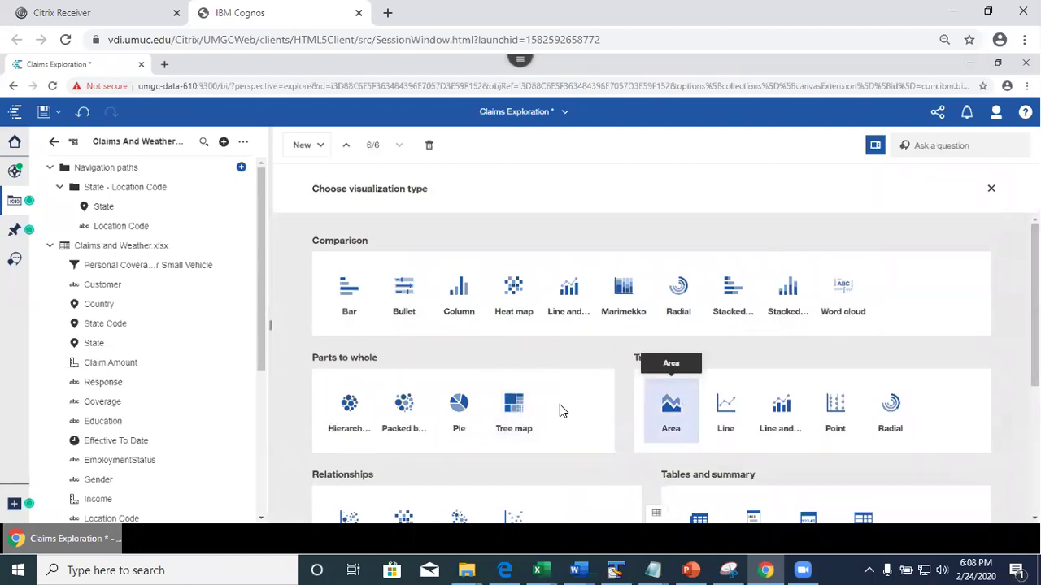
Step: Build a tree map with State from the State - Location Code path as area hierarchy and Total Claim Amount as size
{"action": "left_click", "coordinate": [515, 410]}
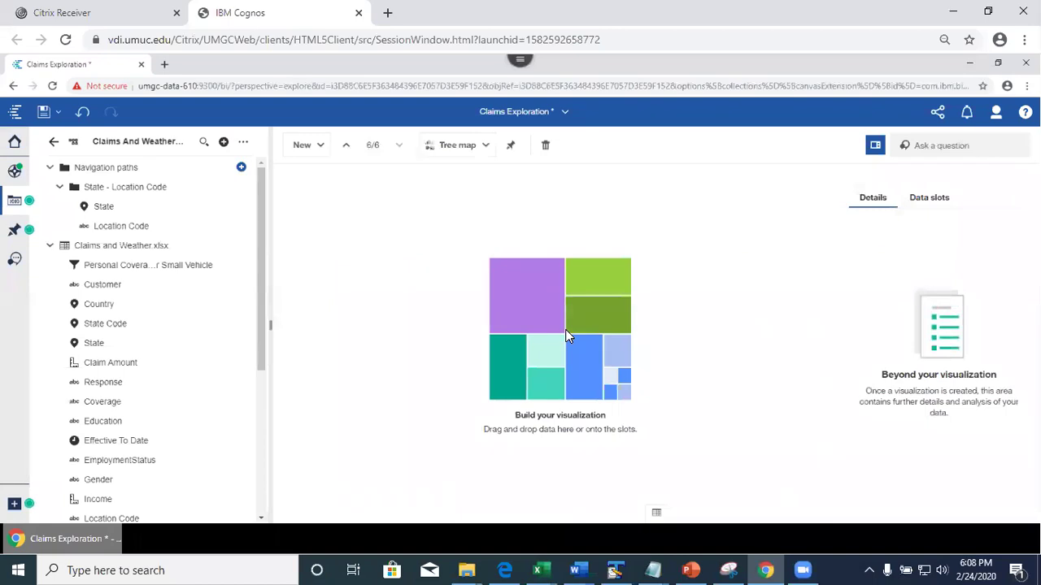
{"action": "left_click", "coordinate": [915, 200]}
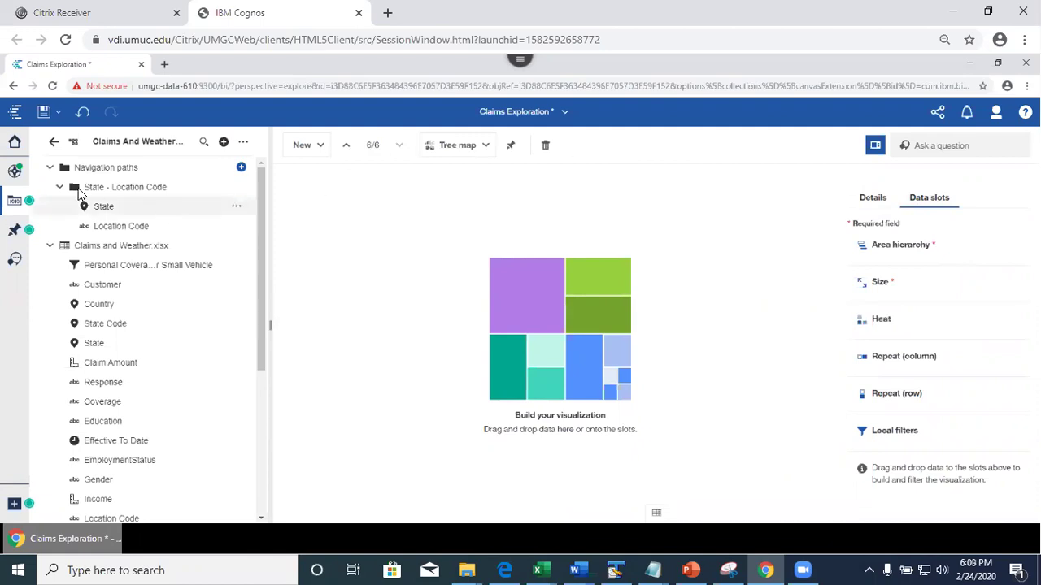
{"action": "left_click_drag", "start_coordinate": [117, 186], "coordinate": [939, 242]}
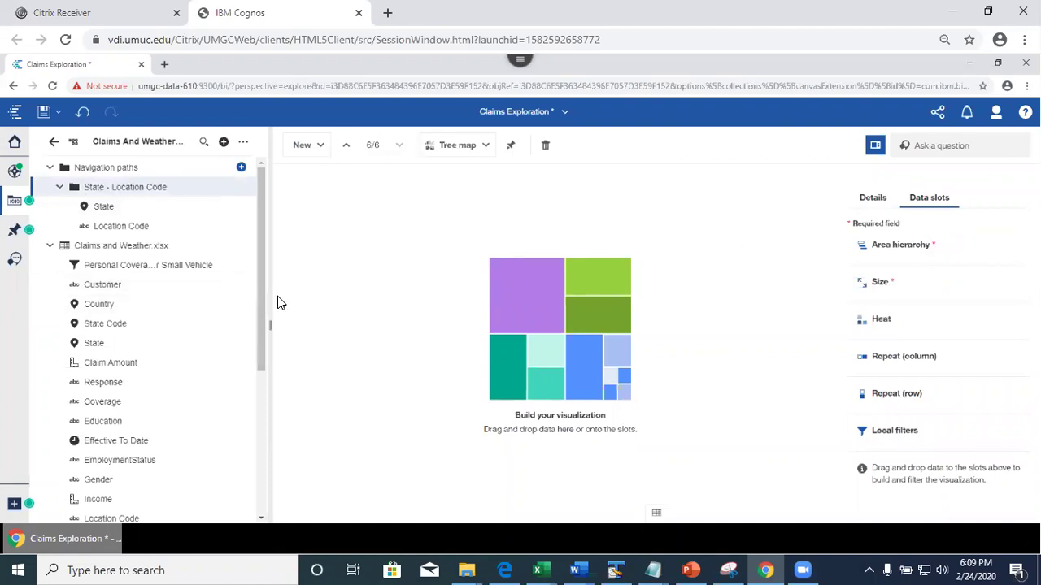
{"action": "left_click", "coordinate": [104, 207]}
{"action": "left_click_drag", "start_coordinate": [567, 231], "coordinate": [955, 247]}
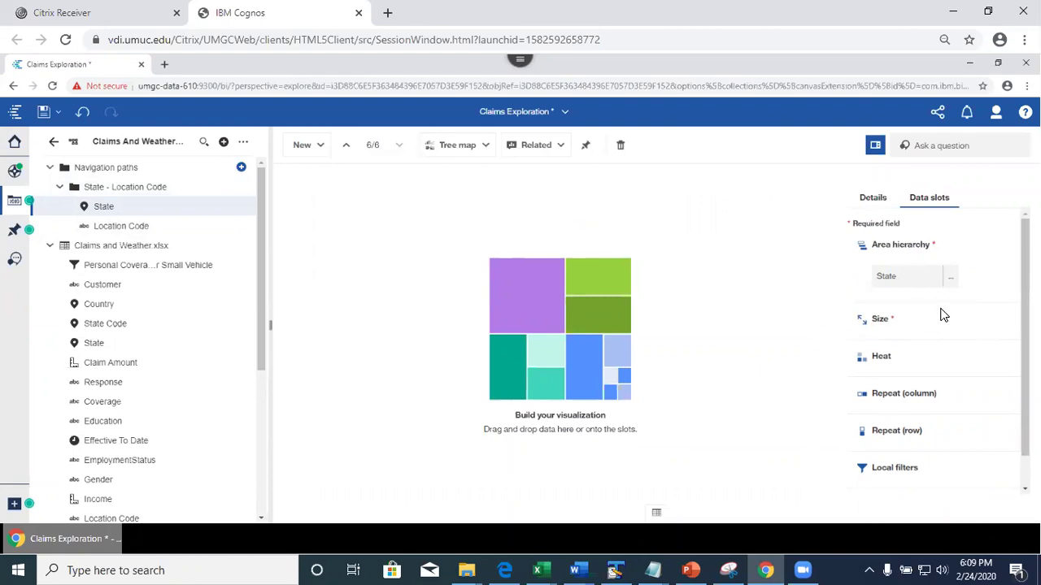
{"action": "left_click_drag", "start_coordinate": [265, 301], "coordinate": [262, 472]}
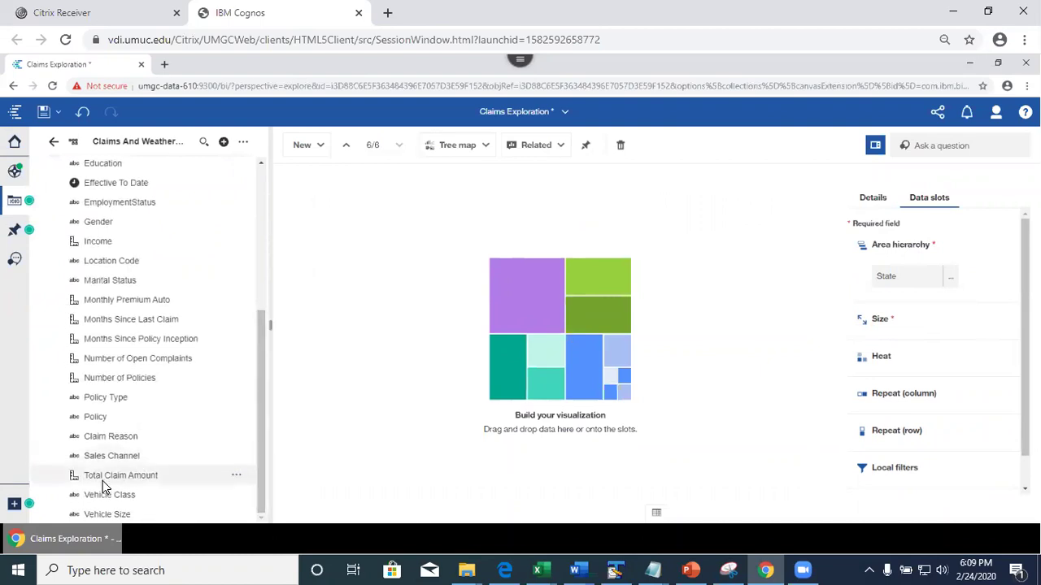
{"action": "left_click_drag", "start_coordinate": [104, 484], "coordinate": [895, 319]}
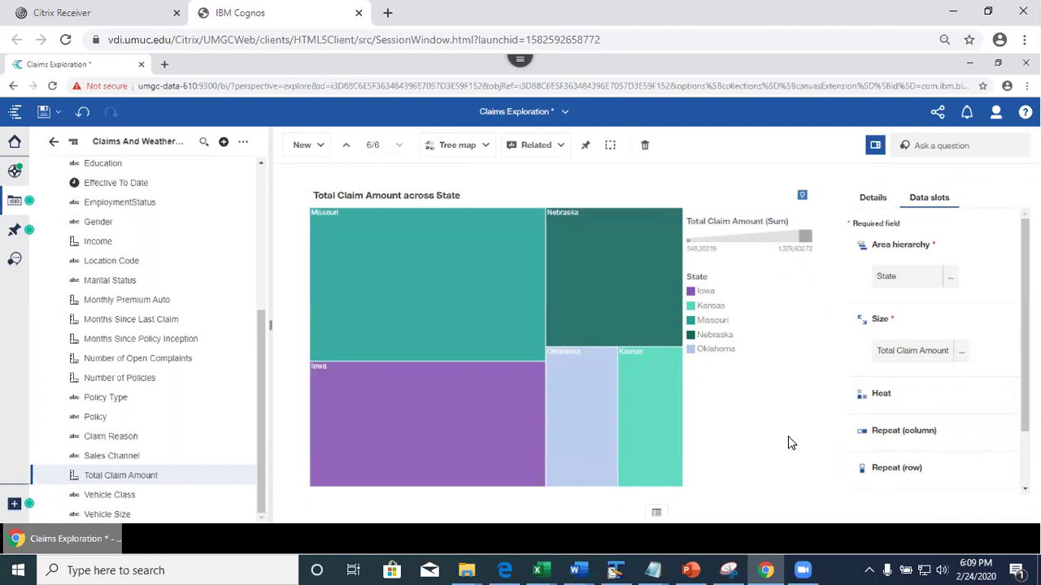
Step: Drill down on Missouri in the tree map to view its total claim amount by location code
{"action": "left_click", "coordinate": [338, 251]}
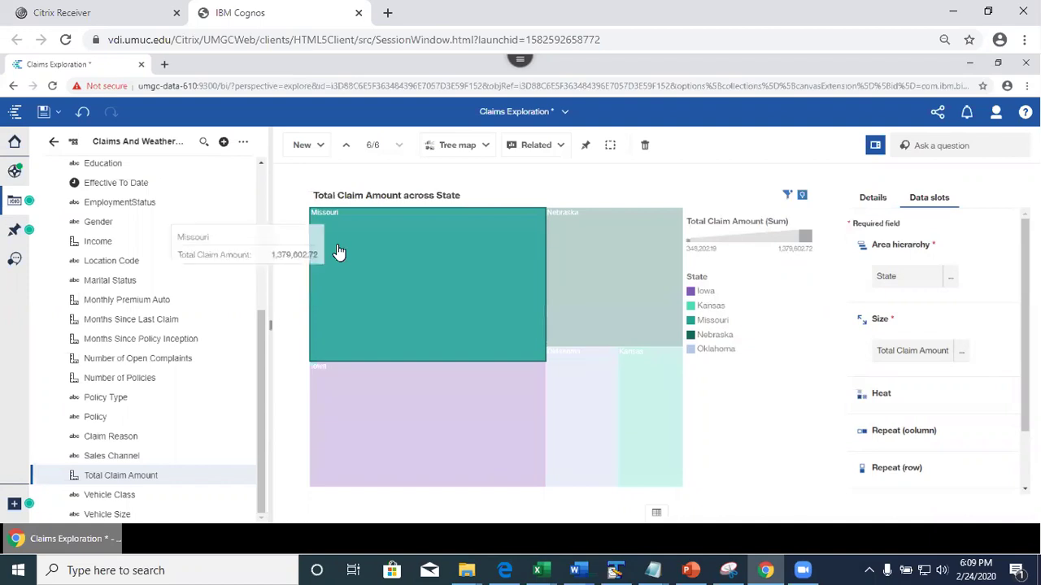
{"action": "left_click", "coordinate": [339, 252]}
{"action": "left_click", "coordinate": [337, 252]}
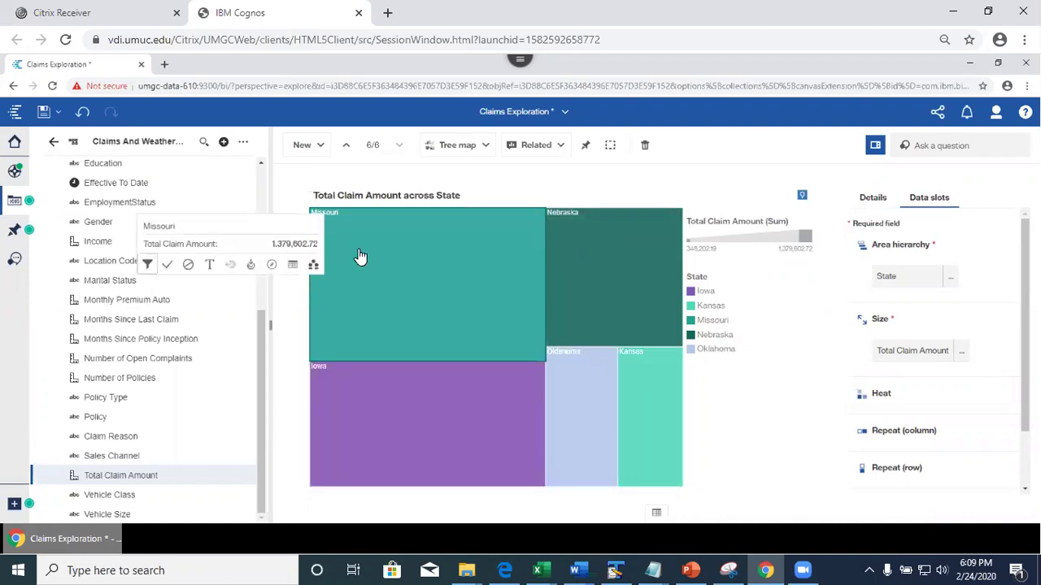
{"action": "left_click", "coordinate": [251, 268]}
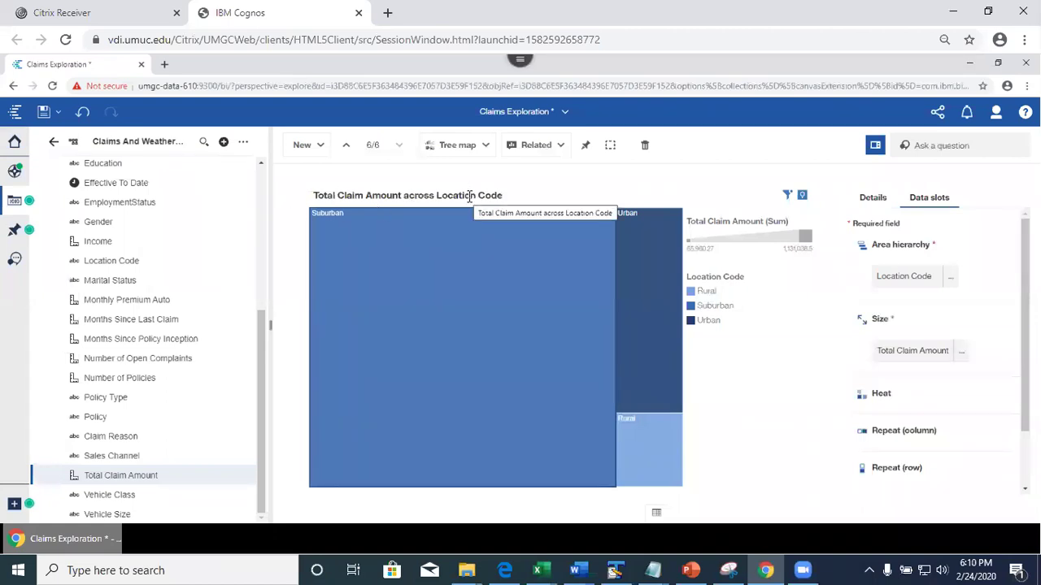
Step: Drill up from the Suburban area to the state level and save the exploration
{"action": "left_click", "coordinate": [362, 256]}
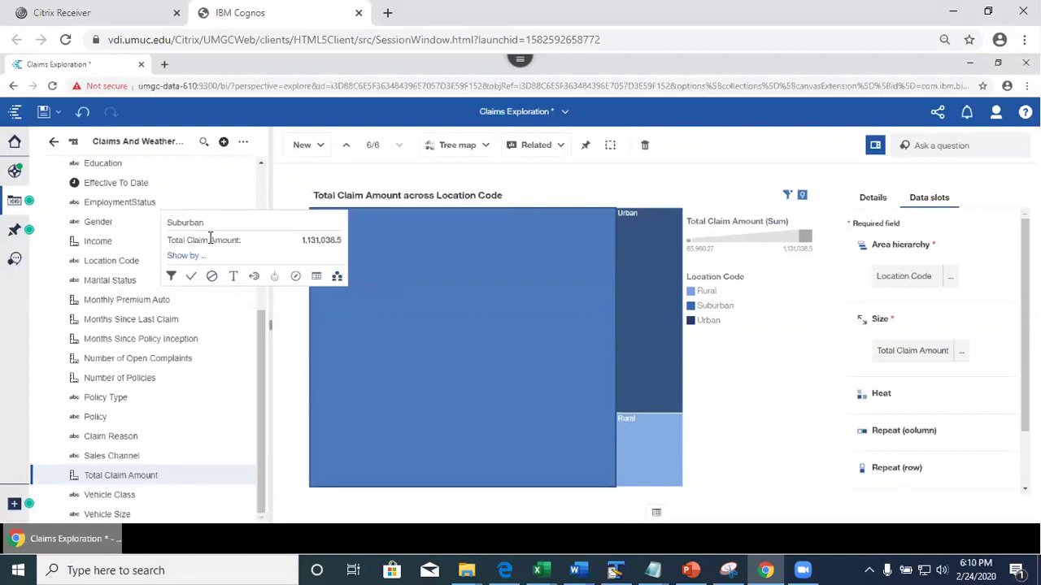
{"action": "left_click", "coordinate": [254, 279]}
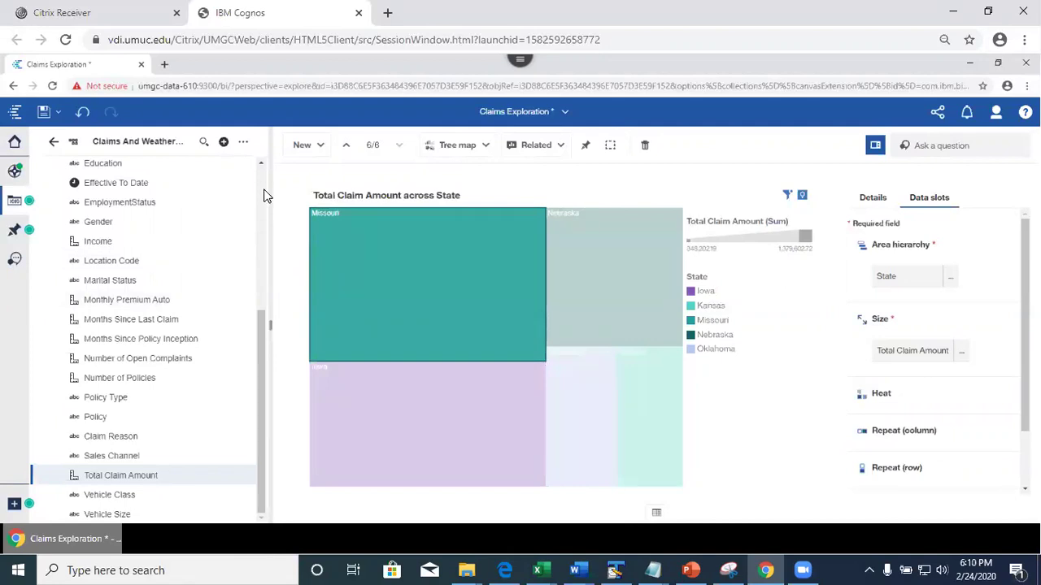
{"action": "left_click", "coordinate": [43, 112]}
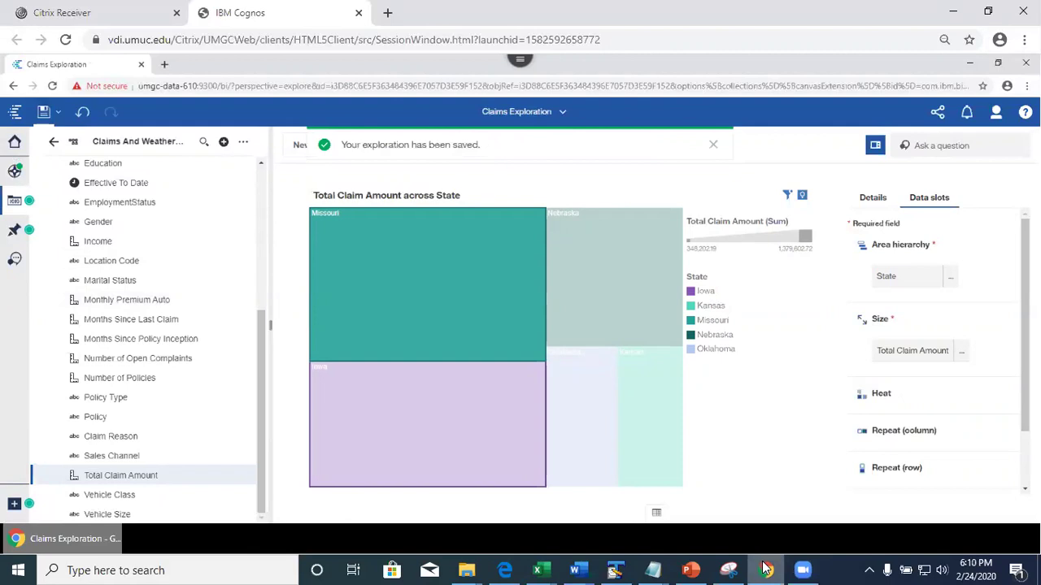
Step: Switch to PowerPoint, read the Calculation slide (31), and return to the Cognos exploration
{"action": "left_click", "coordinate": [691, 570]}
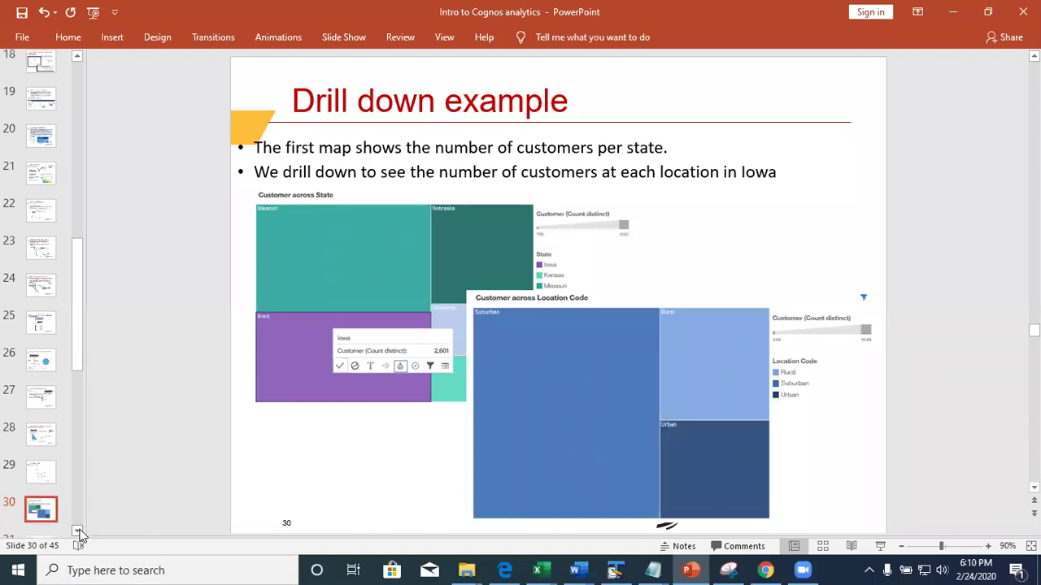
{"action": "scroll", "coordinate": [77, 534], "scroll_direction": "down", "scroll_amount": 2}
{"action": "left_click", "coordinate": [46, 499]}
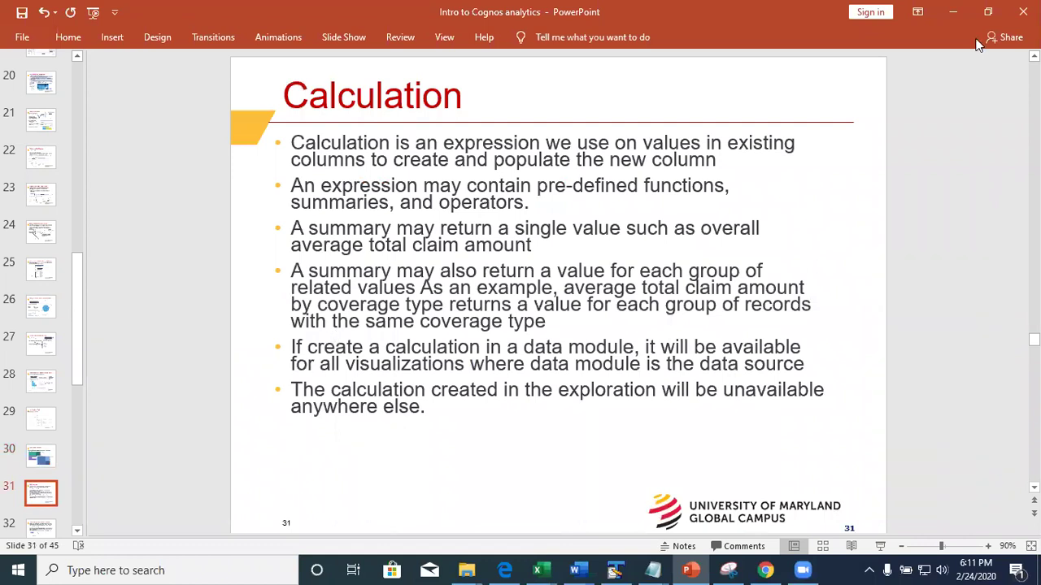
{"action": "left_click", "coordinate": [955, 13]}
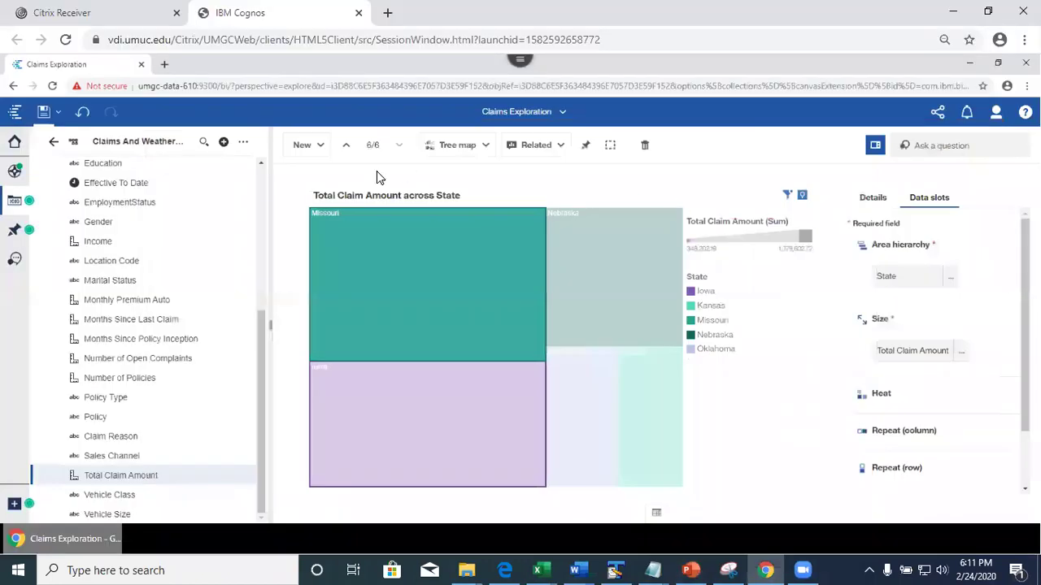
Step: Start a new calculation on the Claims and Weather.xlsx table and name it "Promoted income"
{"action": "left_click_drag", "start_coordinate": [263, 325], "coordinate": [275, 163]}
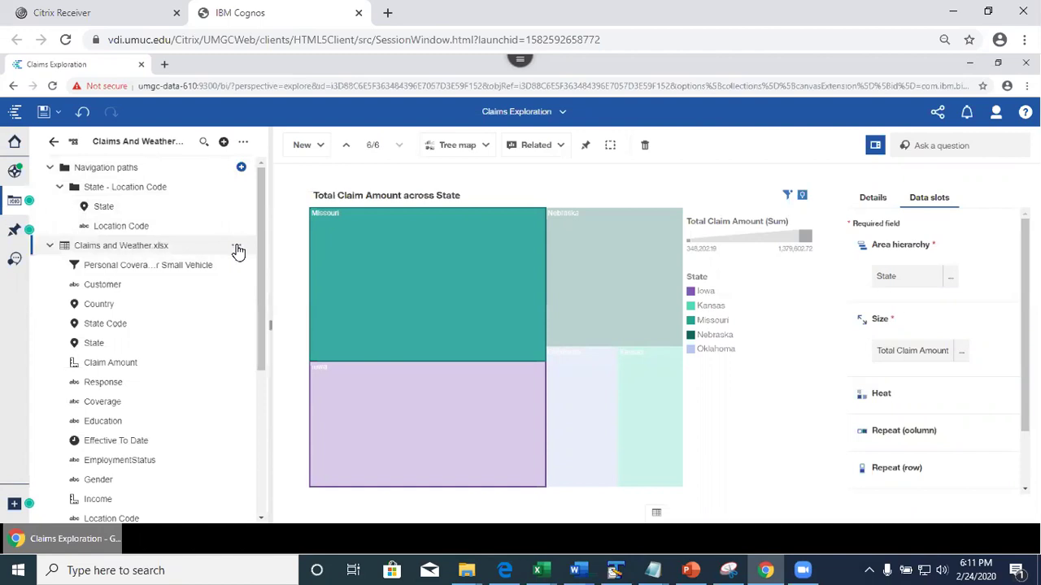
{"action": "left_click", "coordinate": [235, 248]}
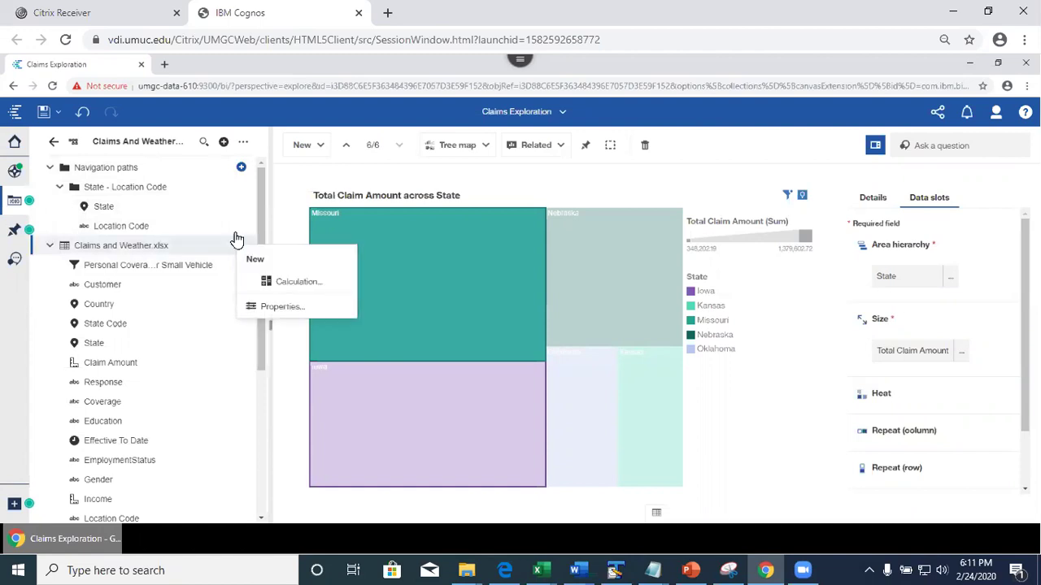
{"action": "left_click", "coordinate": [282, 284]}
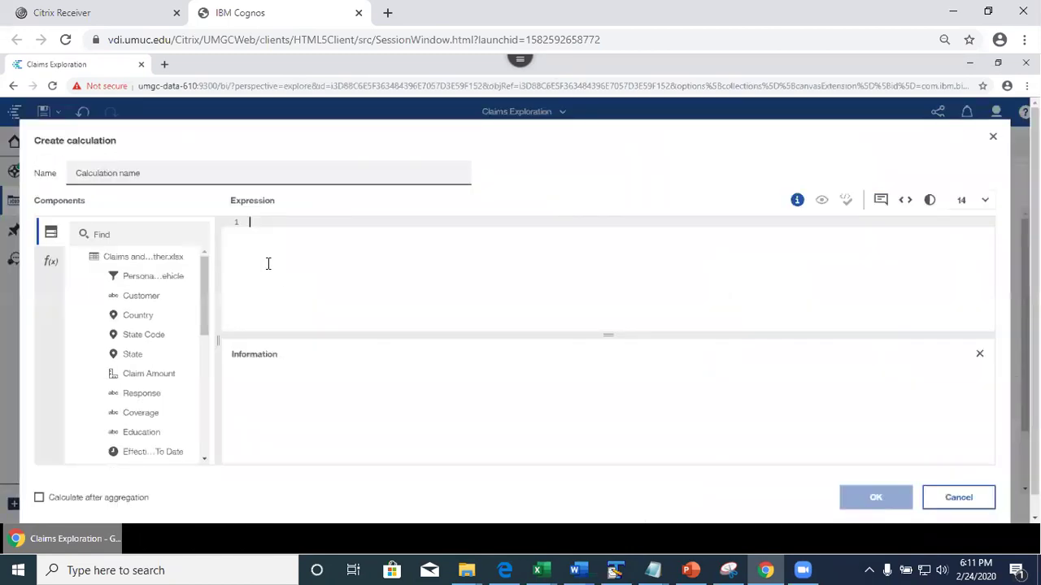
{"action": "left_click_drag", "start_coordinate": [174, 169], "coordinate": [56, 147]}
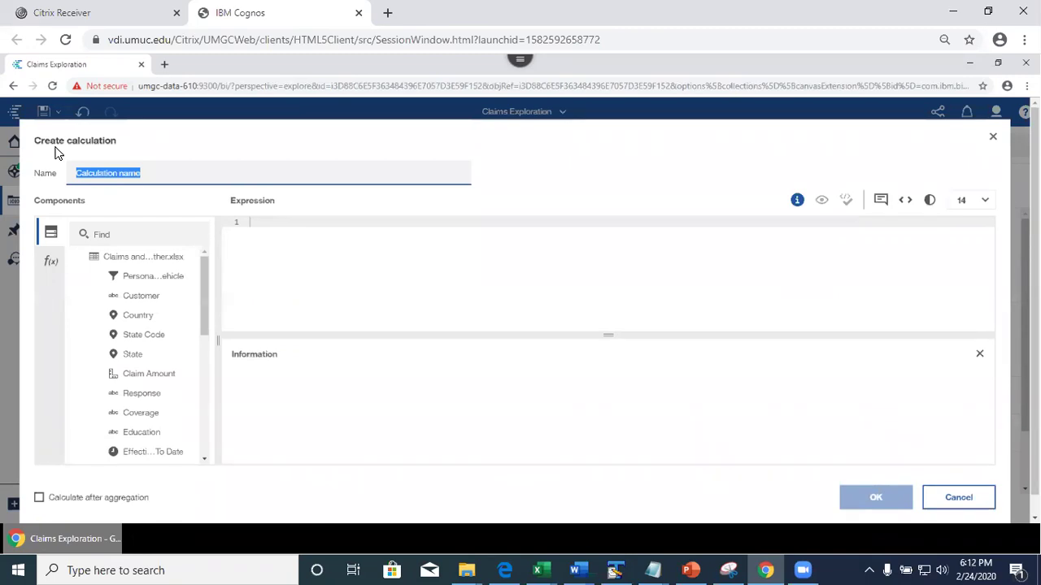
{"action": "type", "text": "Pro"}
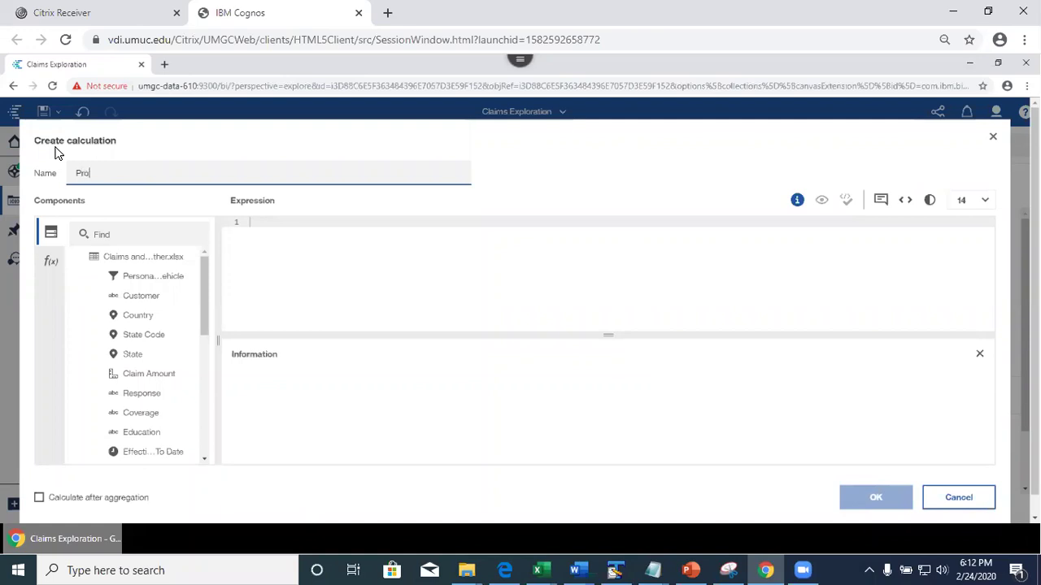
{"action": "type", "text": "moted income"}
Step: Define the calculation's expression as Income+200 using the Income column, and create it
{"action": "left_click_drag", "start_coordinate": [210, 320], "coordinate": [217, 372]}
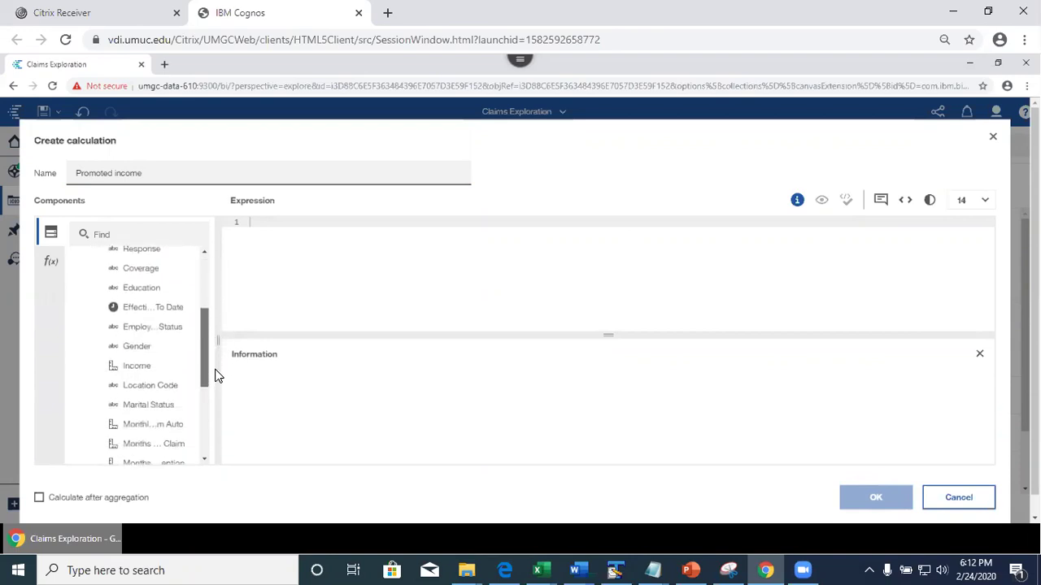
{"action": "left_click_drag", "start_coordinate": [136, 368], "coordinate": [285, 222]}
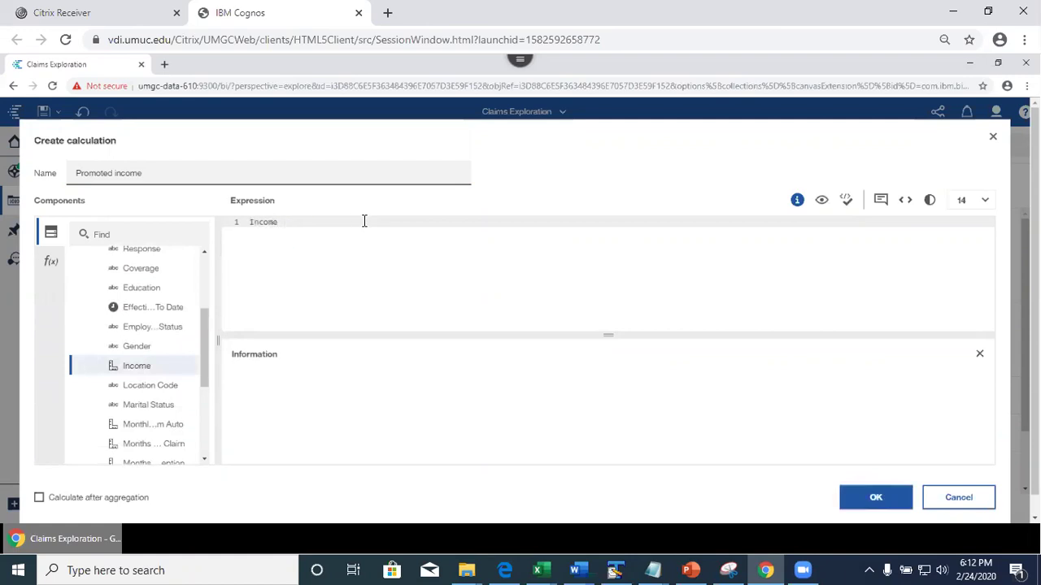
{"action": "type", "text": "+200"}
{"action": "left_click", "coordinate": [868, 498]}
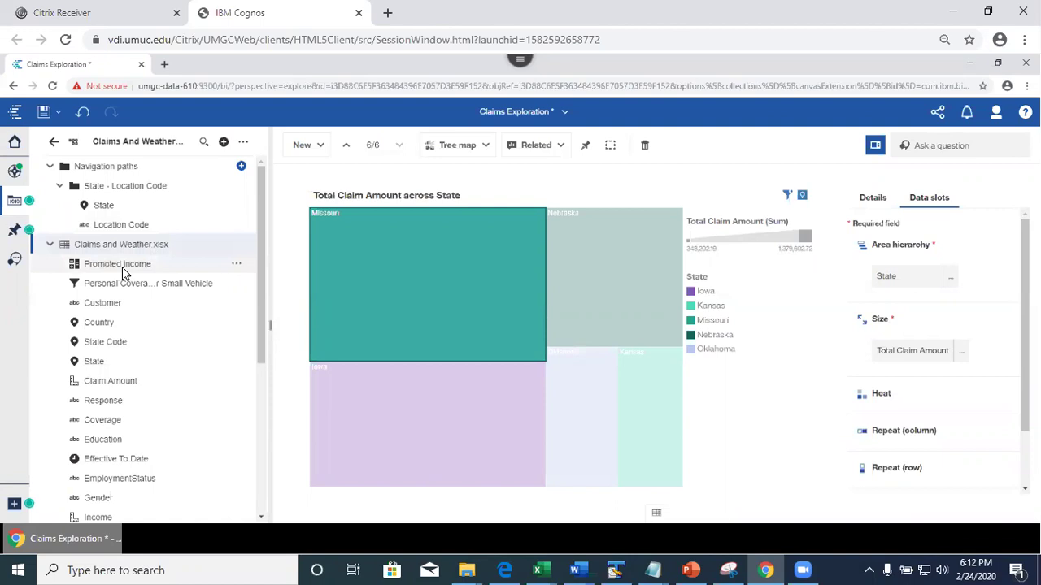
Step: Reopen the Promoted income calculation for editing, examine the available functions and operators, and close it without changes
{"action": "left_click", "coordinate": [237, 268]}
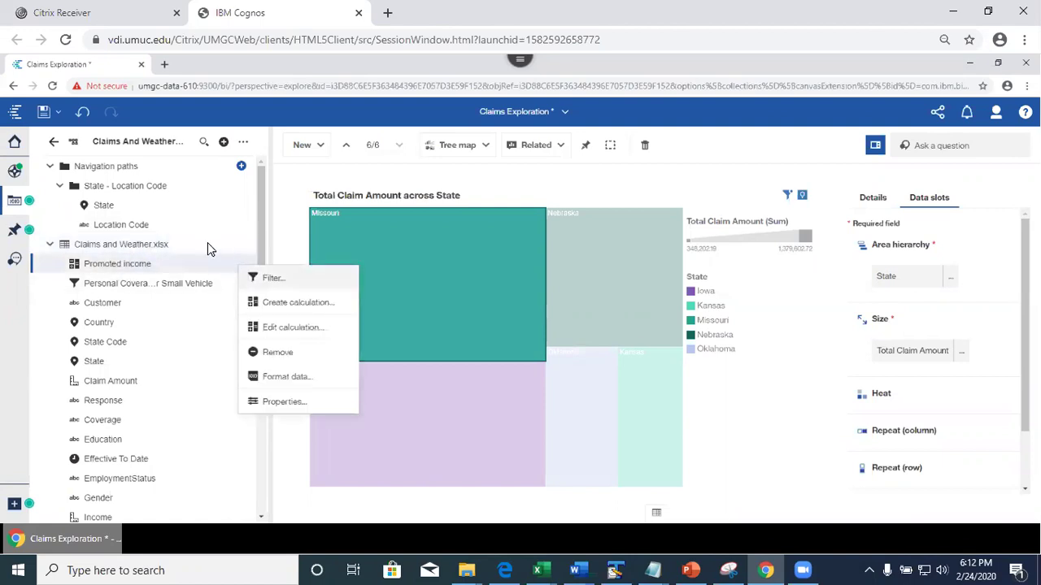
{"action": "left_click", "coordinate": [291, 333]}
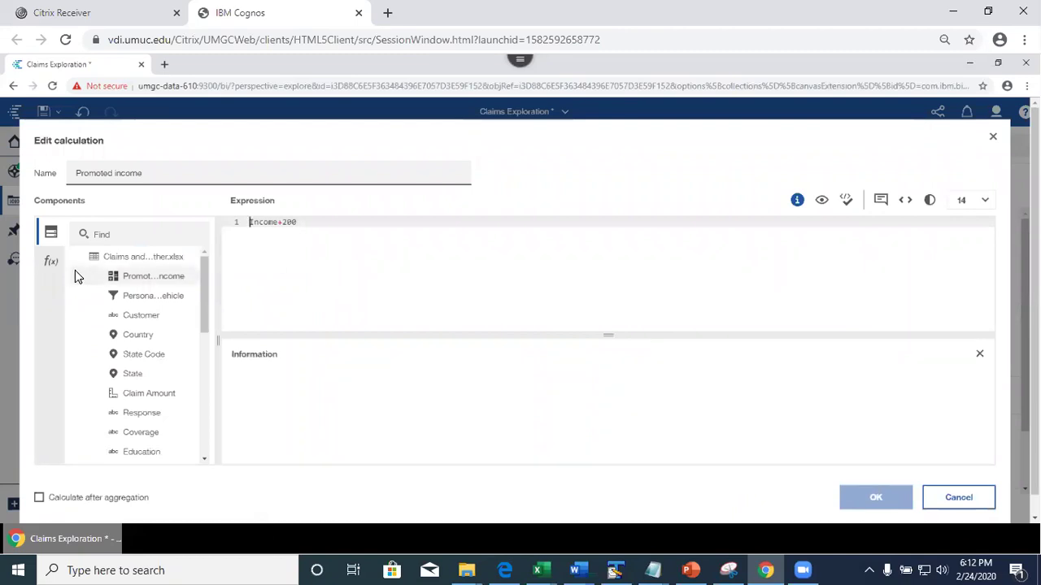
{"action": "left_click", "coordinate": [47, 264]}
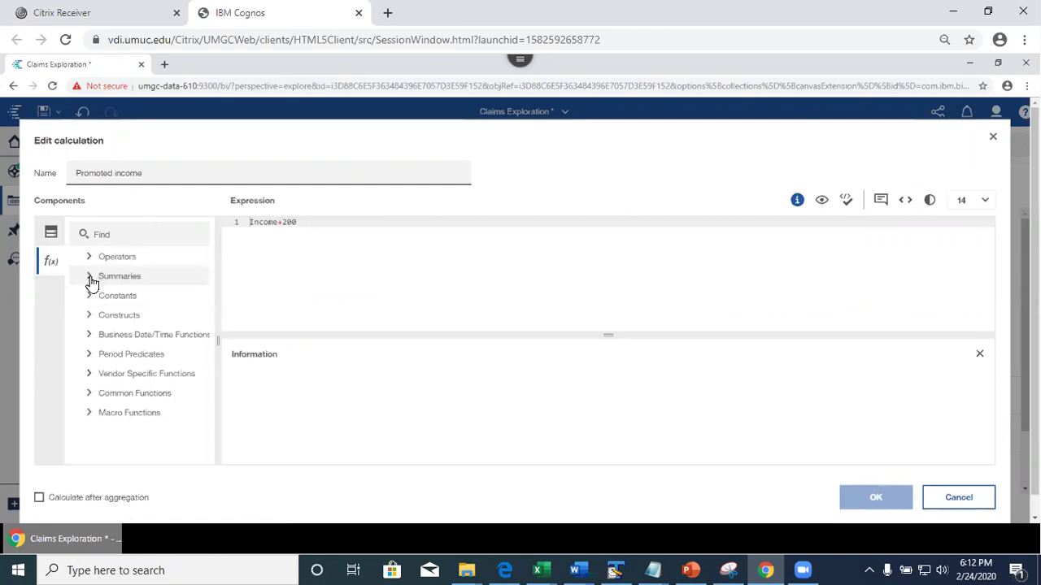
{"action": "left_click", "coordinate": [89, 259]}
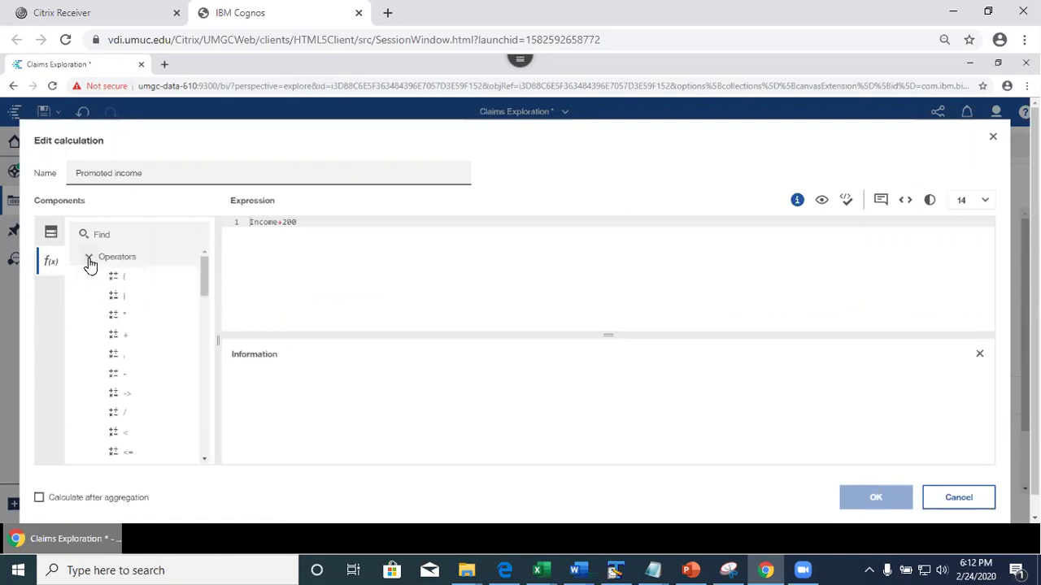
{"action": "left_click_drag", "start_coordinate": [207, 279], "coordinate": [197, 432]}
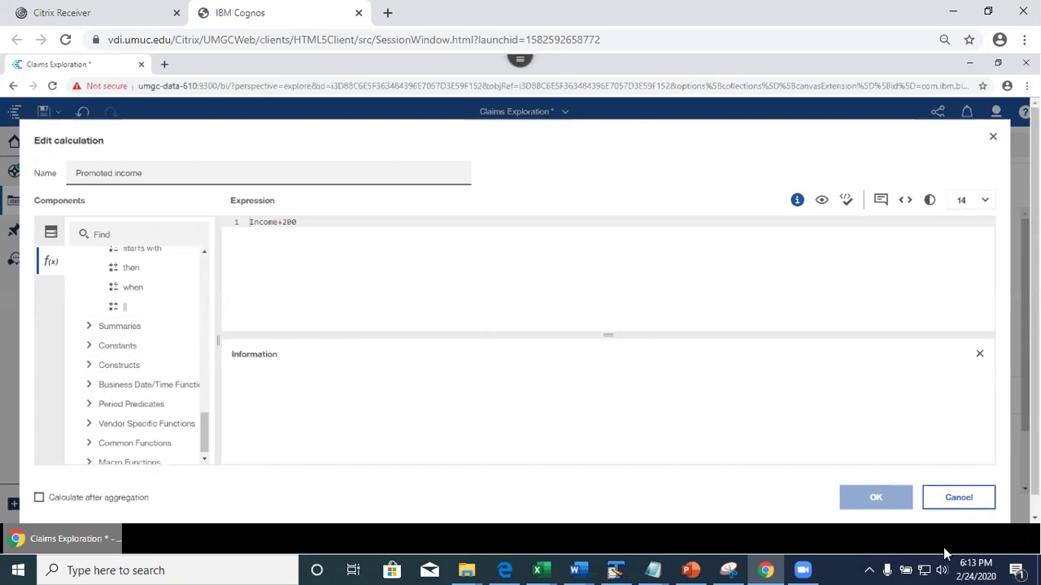
{"action": "left_click", "coordinate": [957, 497]}
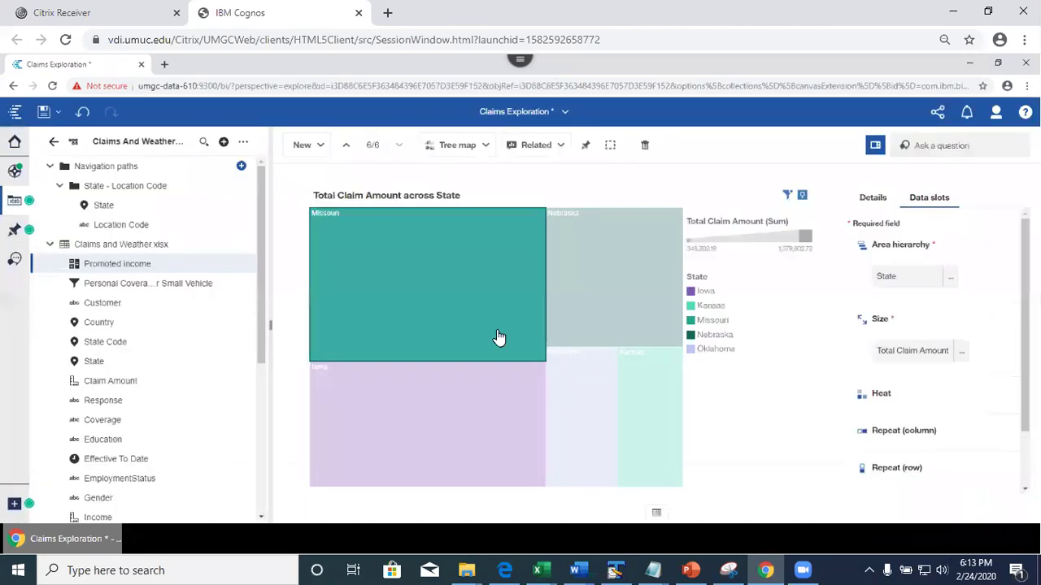
Step: Save the exploration with its new calculation and switch back to the Calculation slide in PowerPoint
{"action": "left_click", "coordinate": [42, 111]}
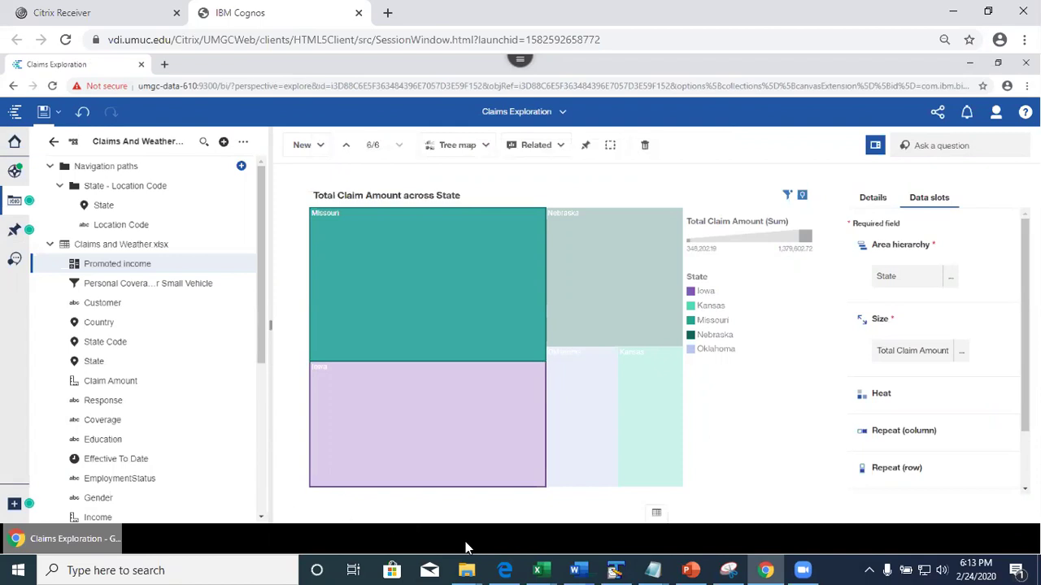
{"action": "left_click", "coordinate": [688, 570]}
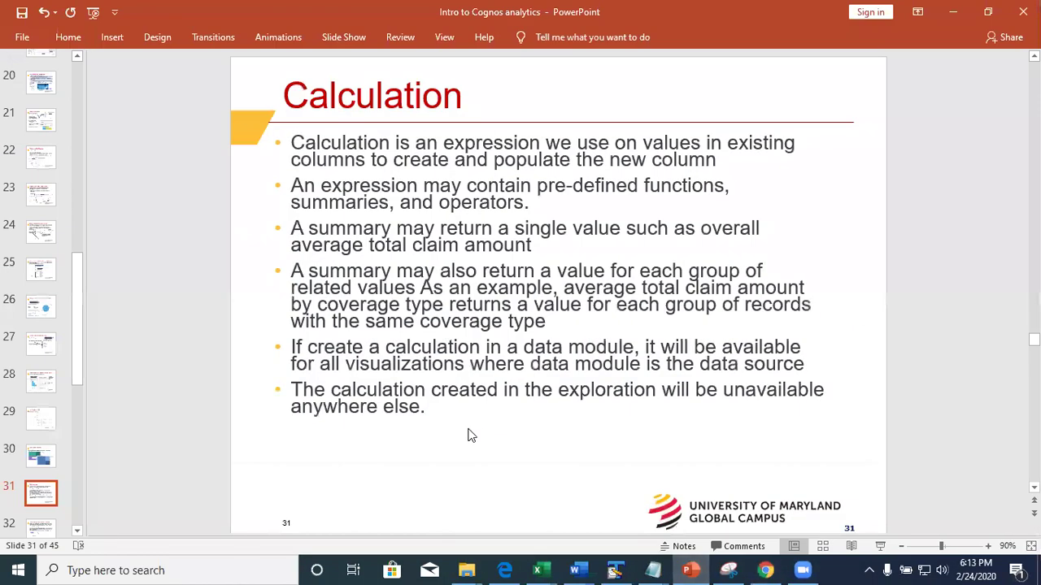
Step: Show the Data Group for Numeric Variable slide and switch back to Cognos
{"action": "left_click", "coordinate": [46, 527]}
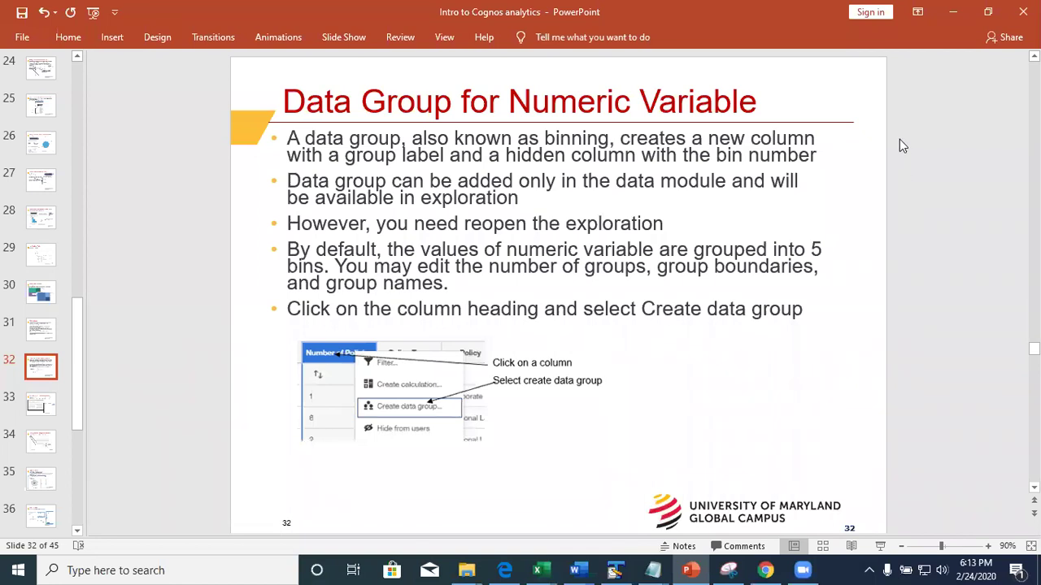
{"action": "left_click", "coordinate": [934, 22]}
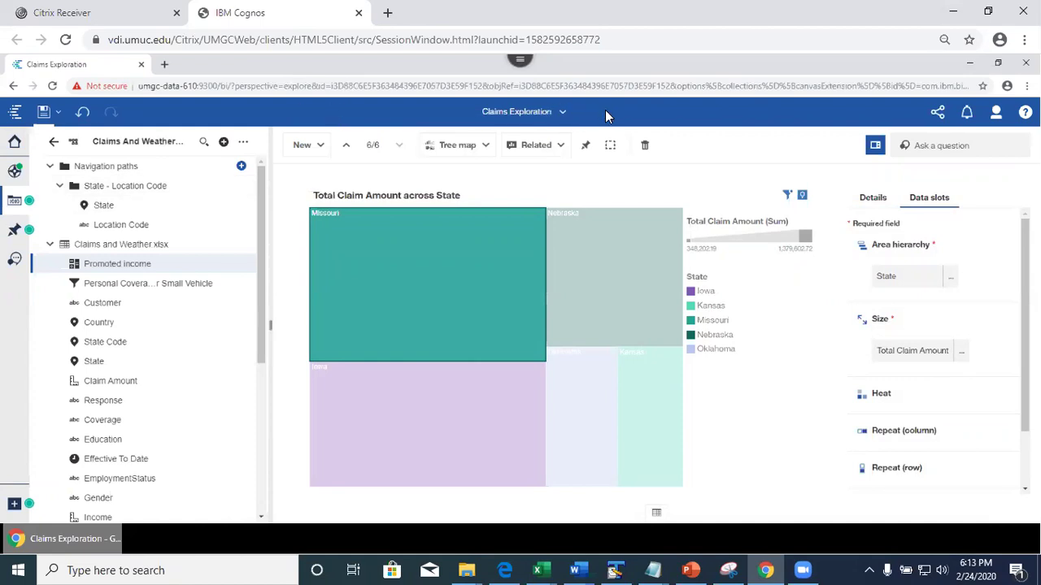
Step: Close the Claims Exploration and open the Claims And Weather Module for editing from the recent items
{"action": "left_click", "coordinate": [564, 114]}
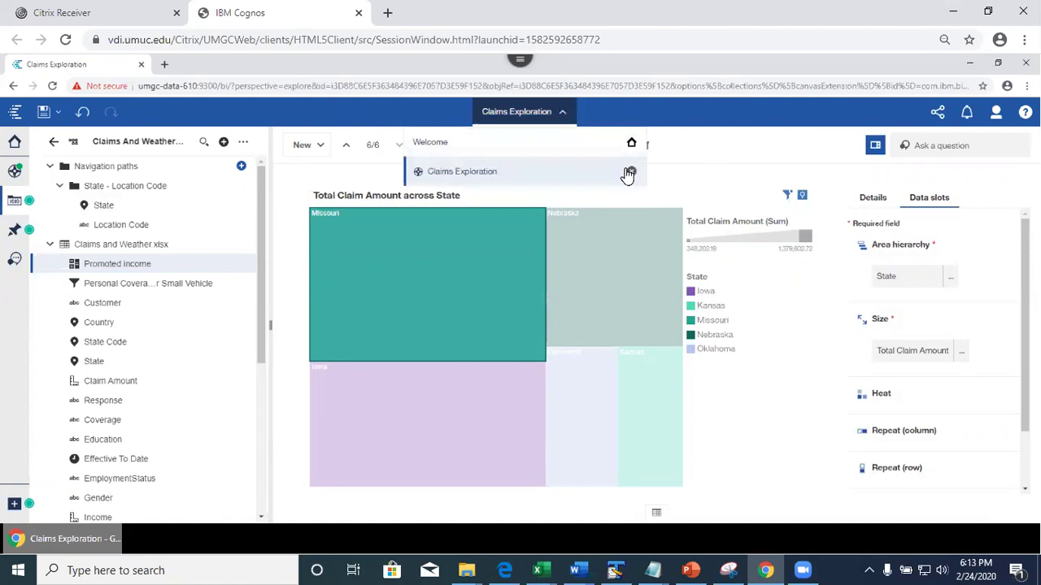
{"action": "left_click", "coordinate": [634, 174]}
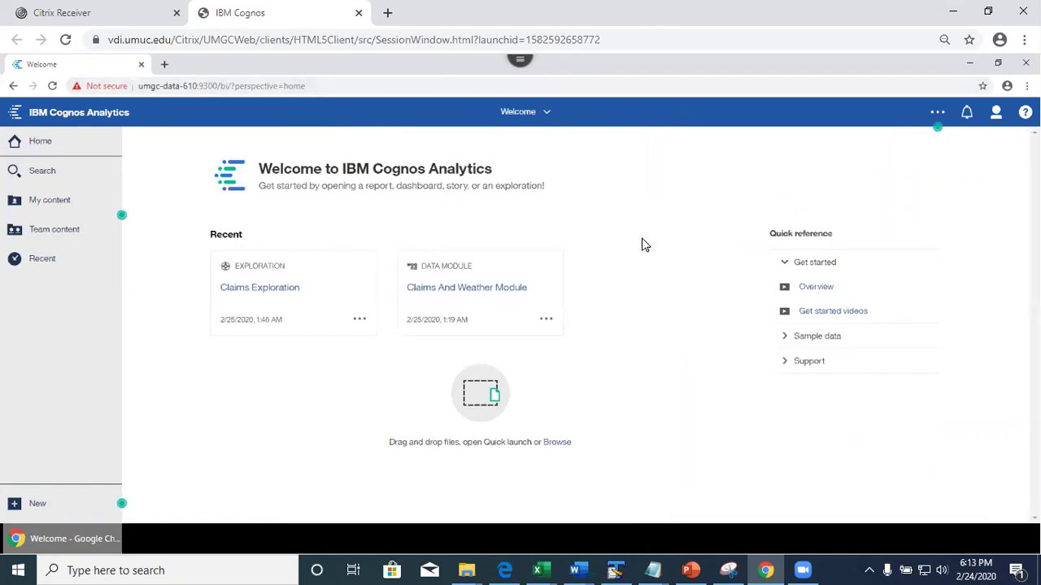
{"action": "left_click", "coordinate": [546, 319]}
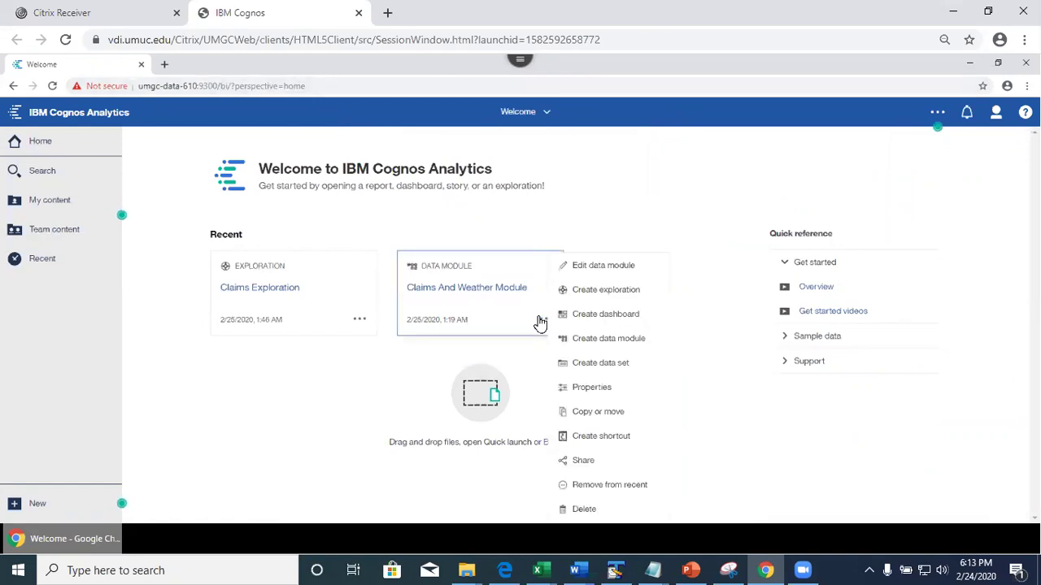
{"action": "left_click", "coordinate": [615, 266]}
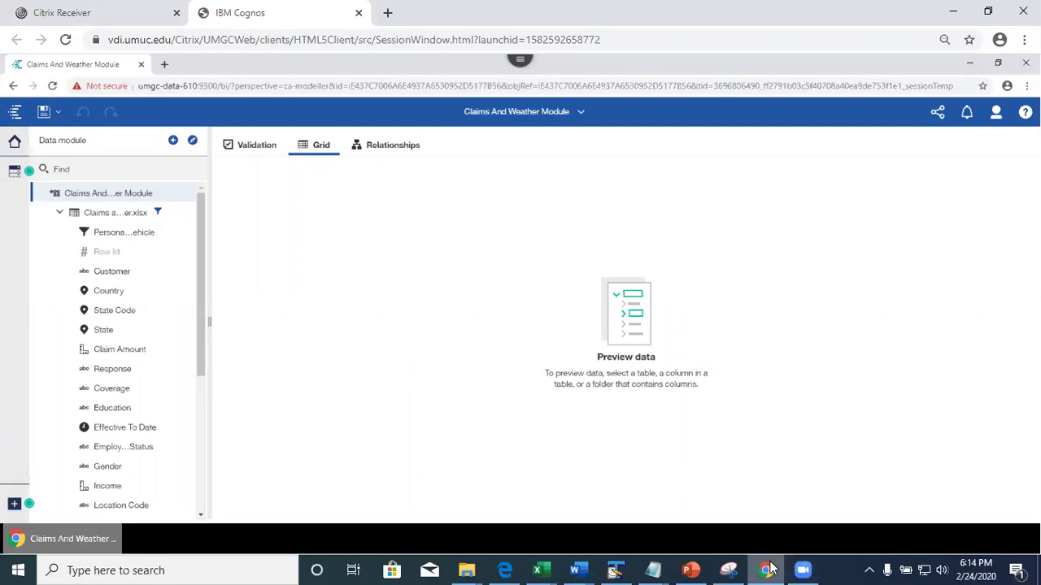
Step: Review the "Data group for numeric variable (continued)" slide in PowerPoint at 110% zoom and return to Cognos
{"action": "left_click", "coordinate": [691, 569]}
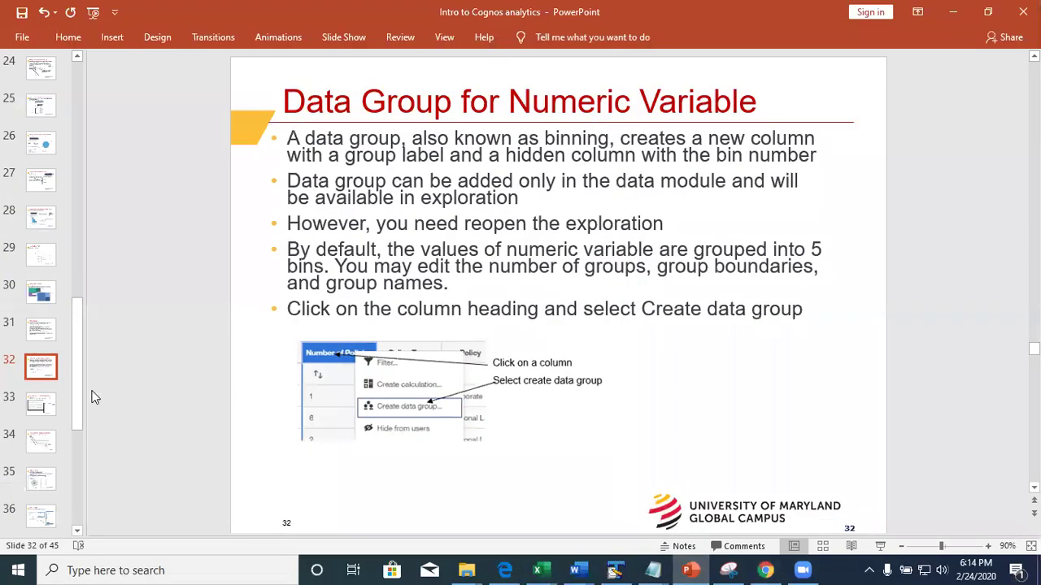
{"action": "left_click", "coordinate": [34, 409]}
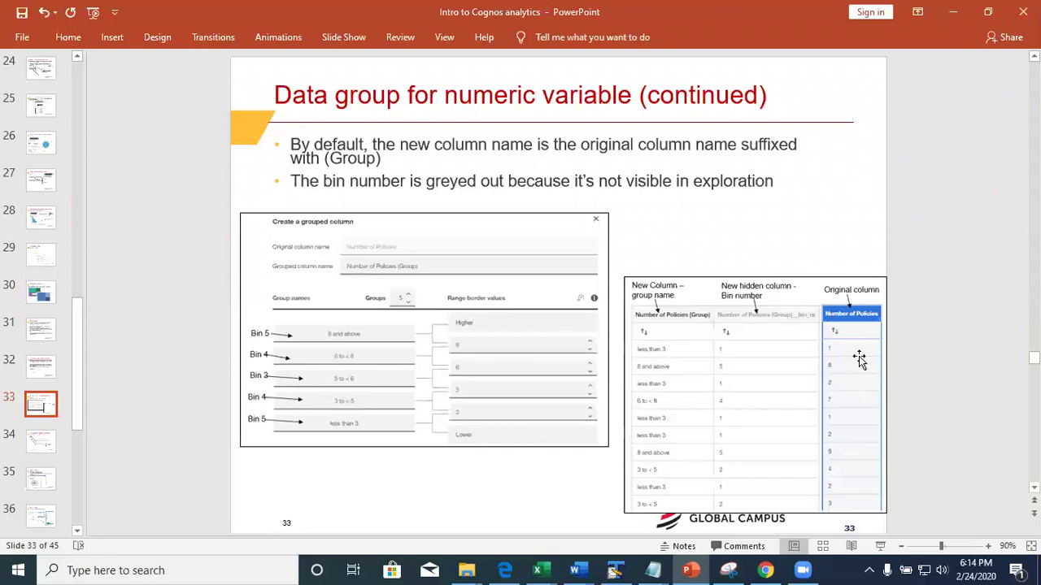
{"action": "left_click", "coordinate": [988, 546]}
{"action": "left_click", "coordinate": [988, 546]}
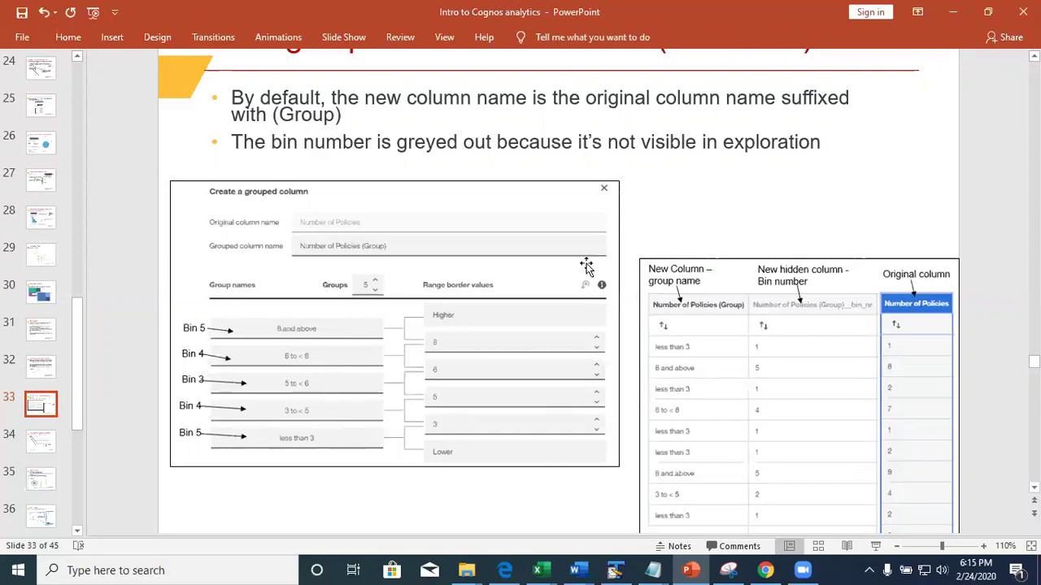
{"action": "left_click", "coordinate": [952, 13]}
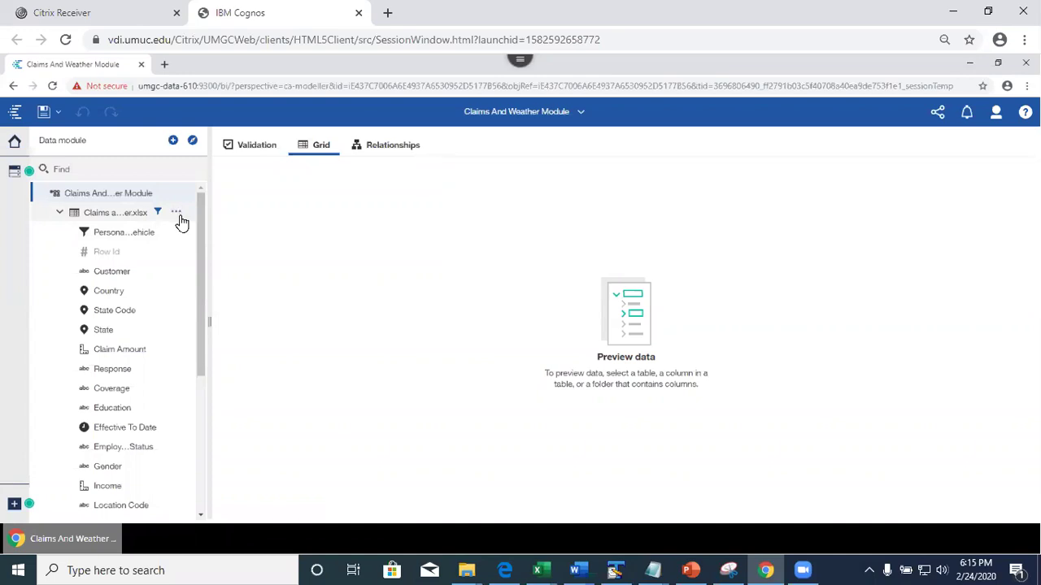
Step: Preview the Claims and Weather.xlsx table and start a data group on its Number of Policies column
{"action": "left_click", "coordinate": [177, 214]}
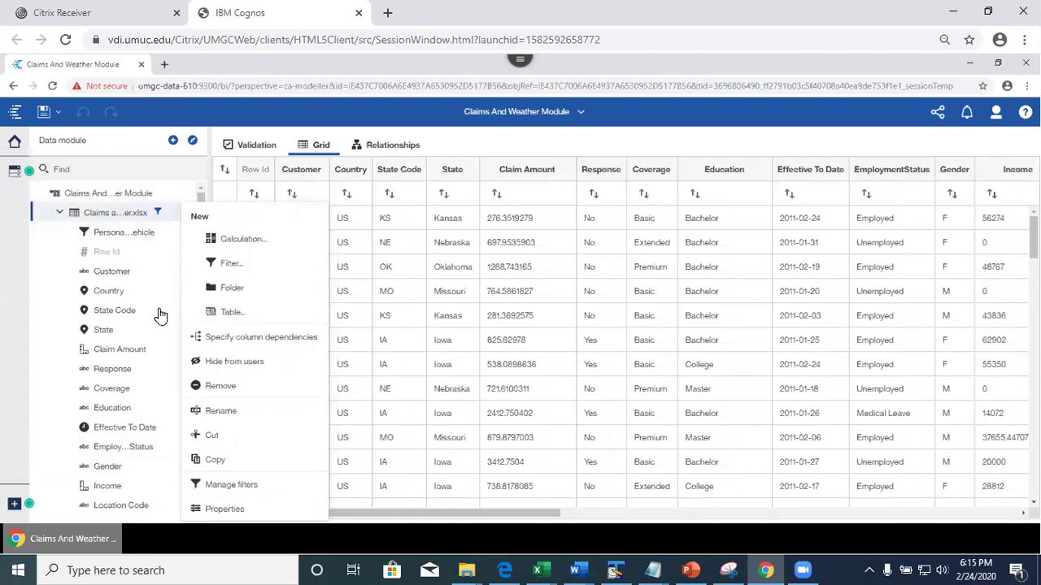
{"action": "left_click", "coordinate": [485, 135]}
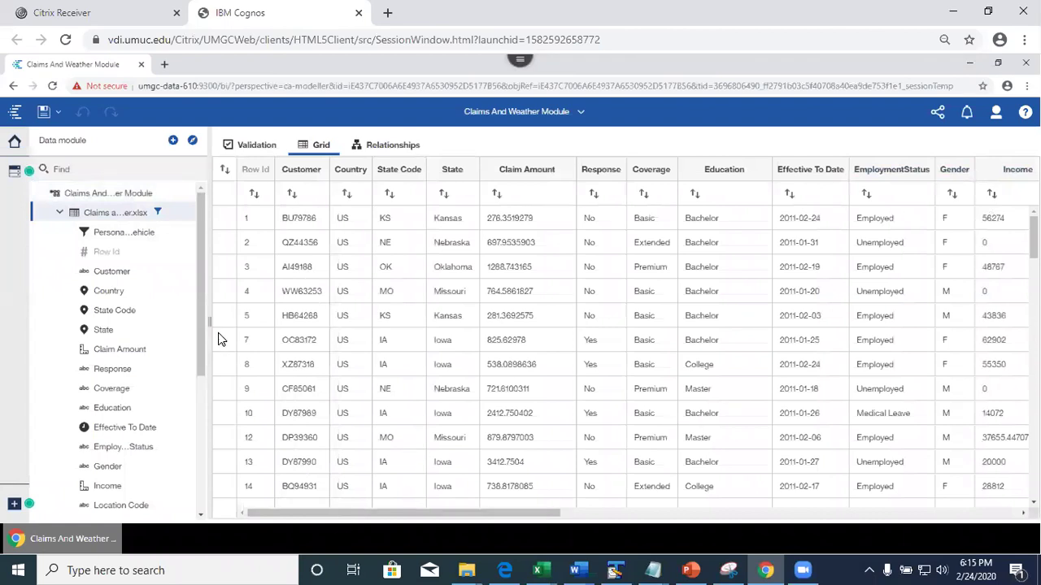
{"action": "left_click_drag", "start_coordinate": [195, 332], "coordinate": [210, 512]}
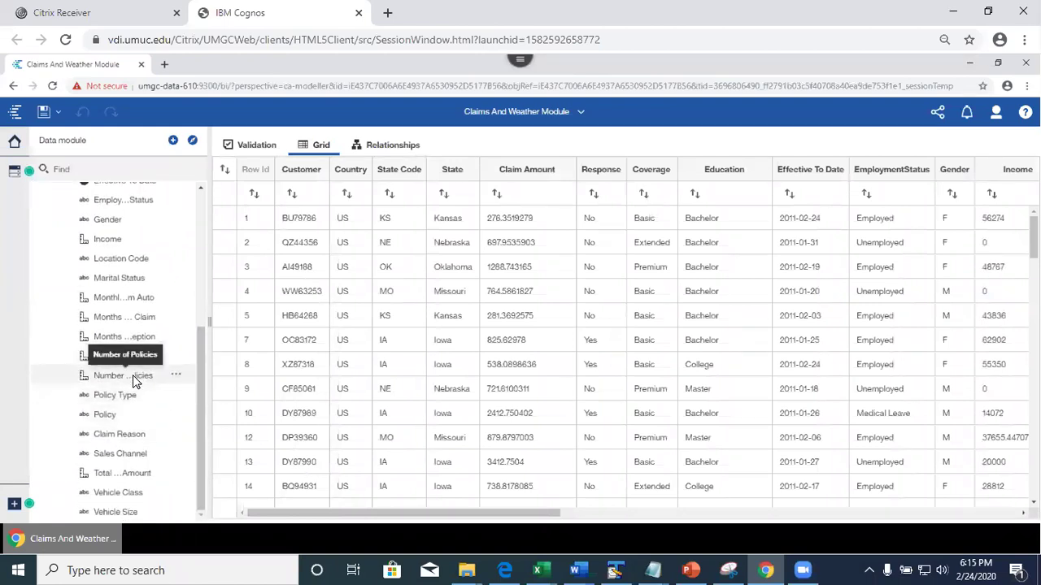
{"action": "left_click", "coordinate": [178, 376]}
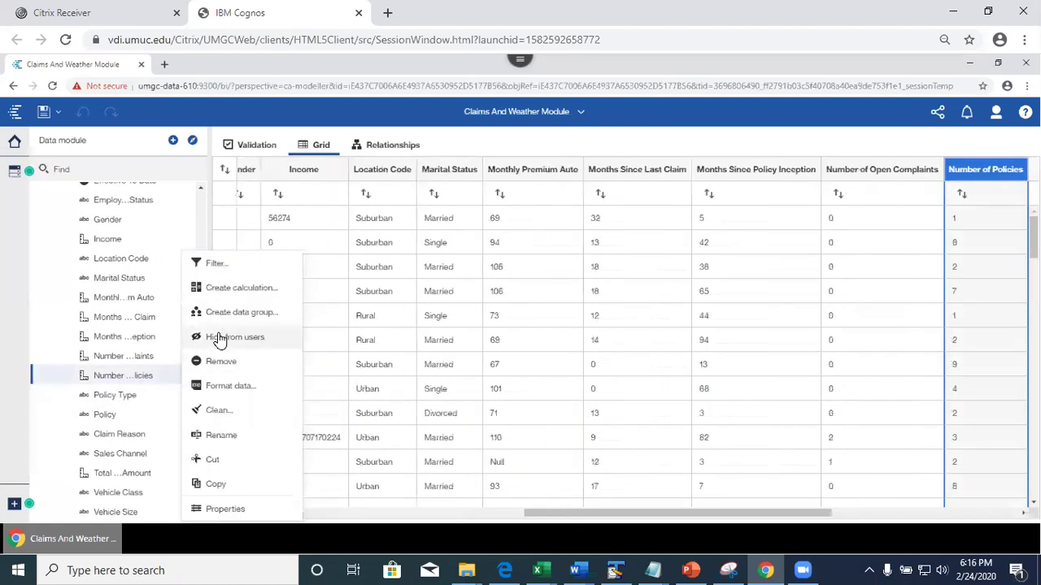
{"action": "left_click", "coordinate": [243, 316]}
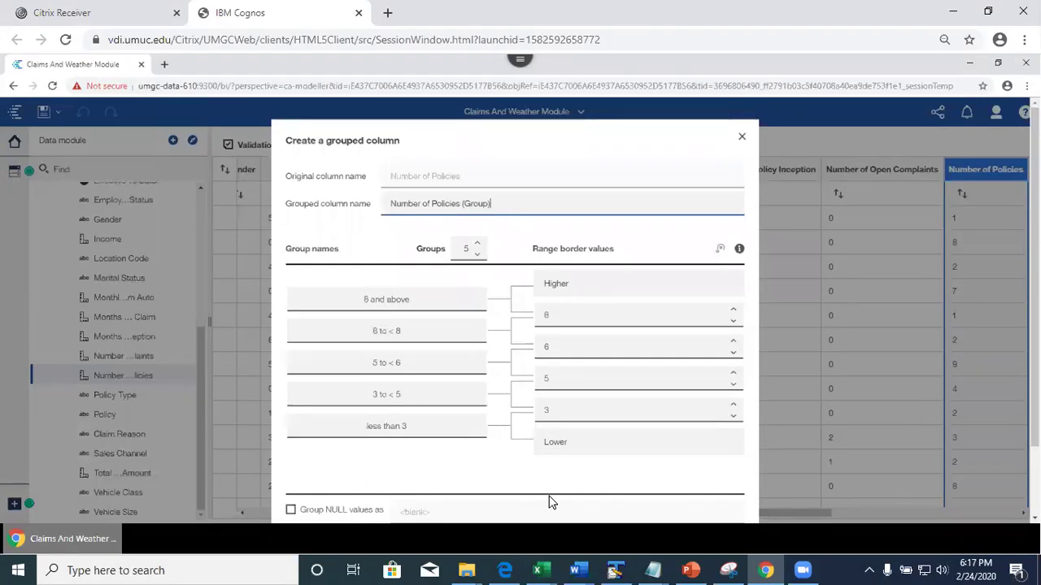
Step: Reduce the outer browser's zoom to 75% to fit more of the grouped column dialog on screen
{"action": "scroll", "coordinate": [515, 325], "scroll_direction": "down", "scroll_amount": 1}
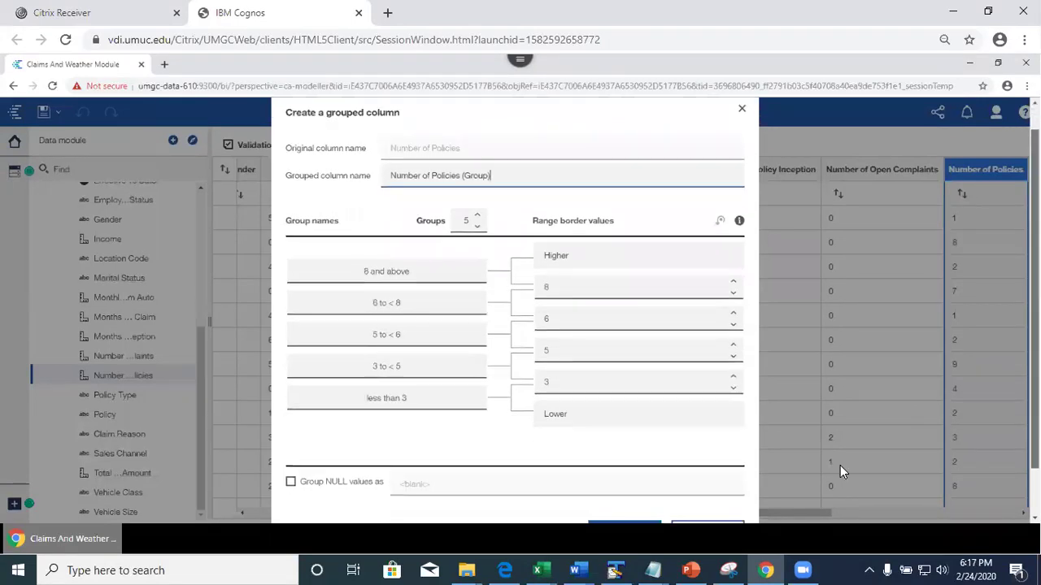
{"action": "scroll", "coordinate": [603, 500], "scroll_direction": "up", "scroll_amount": 1}
{"action": "scroll", "coordinate": [603, 500], "scroll_direction": "down", "scroll_amount": 1}
{"action": "scroll", "coordinate": [708, 383], "scroll_direction": "down", "scroll_amount": 2}
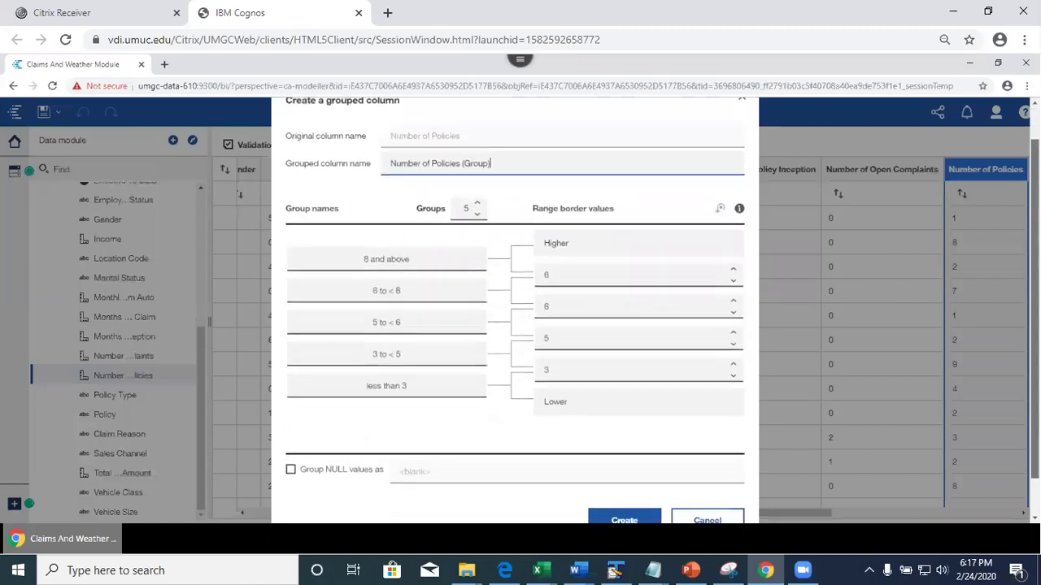
{"action": "scroll", "coordinate": [708, 383], "scroll_direction": "up", "scroll_amount": 3}
{"action": "scroll", "coordinate": [723, 488], "scroll_direction": "down", "scroll_amount": 3}
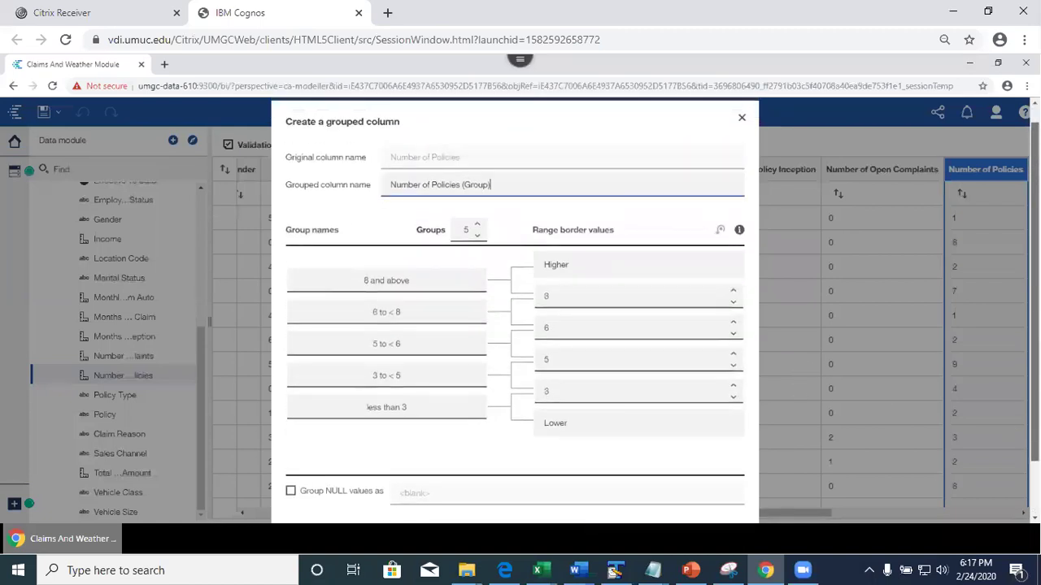
{"action": "scroll", "coordinate": [625, 494], "scroll_direction": "up", "scroll_amount": 3}
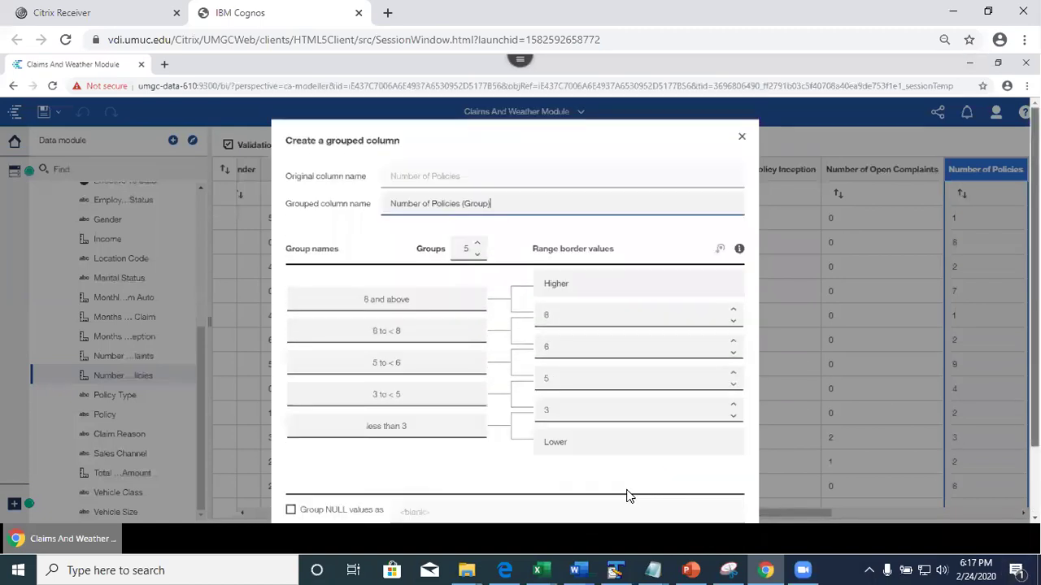
{"action": "scroll", "coordinate": [855, 455], "scroll_direction": "down", "scroll_amount": 3}
{"action": "scroll", "coordinate": [515, 309], "scroll_direction": "up", "scroll_amount": 1}
{"action": "left_click", "coordinate": [1023, 39]}
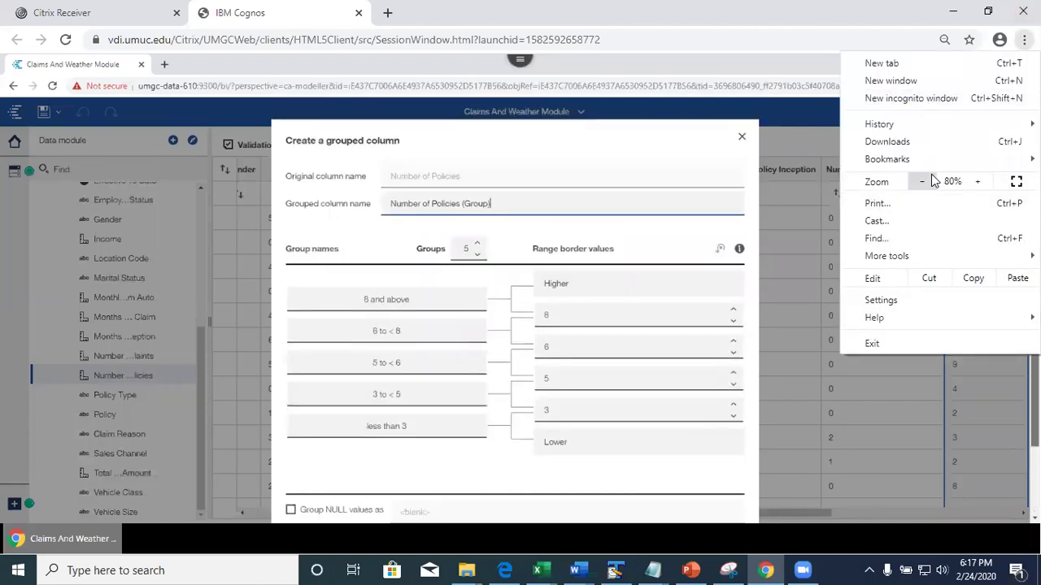
{"action": "left_click", "coordinate": [927, 179]}
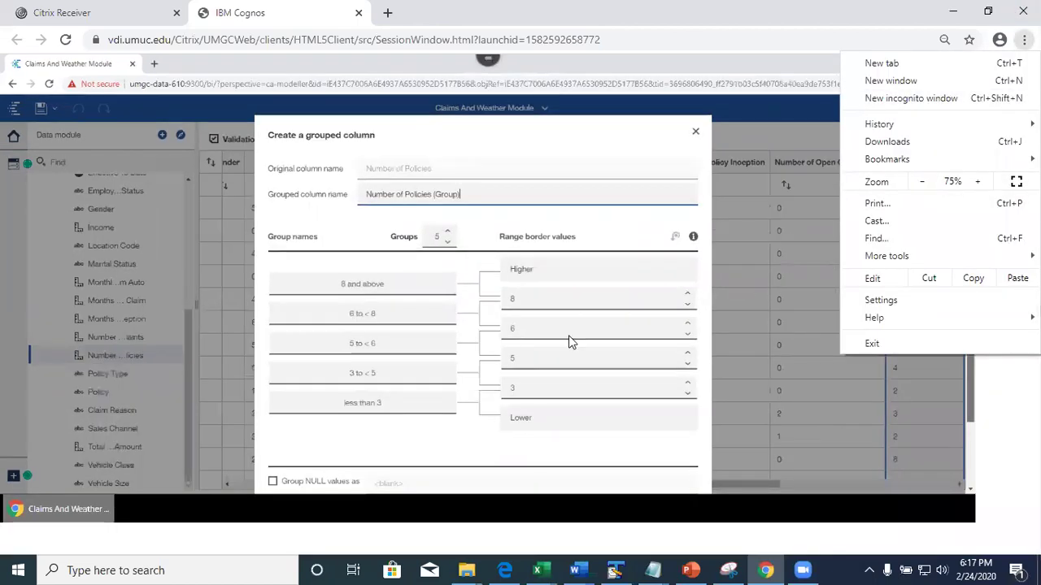
{"action": "left_click", "coordinate": [607, 442]}
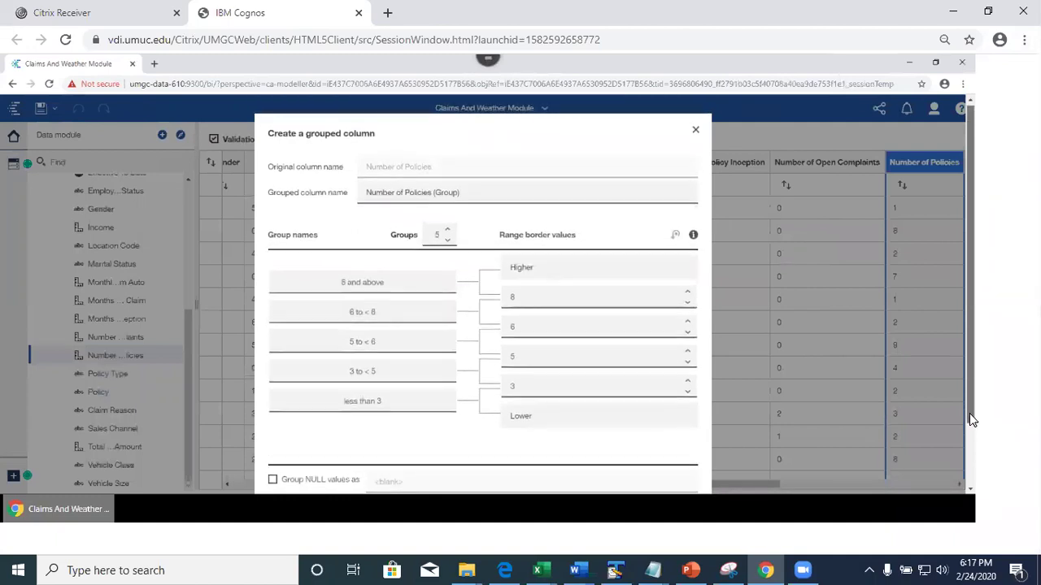
Step: Create the grouped column Number of Policies (Group) with the default five groups and range borders
{"action": "scroll", "coordinate": [969, 413], "scroll_direction": "down", "scroll_amount": 2}
{"action": "scroll", "coordinate": [556, 470], "scroll_direction": "up", "scroll_amount": 2}
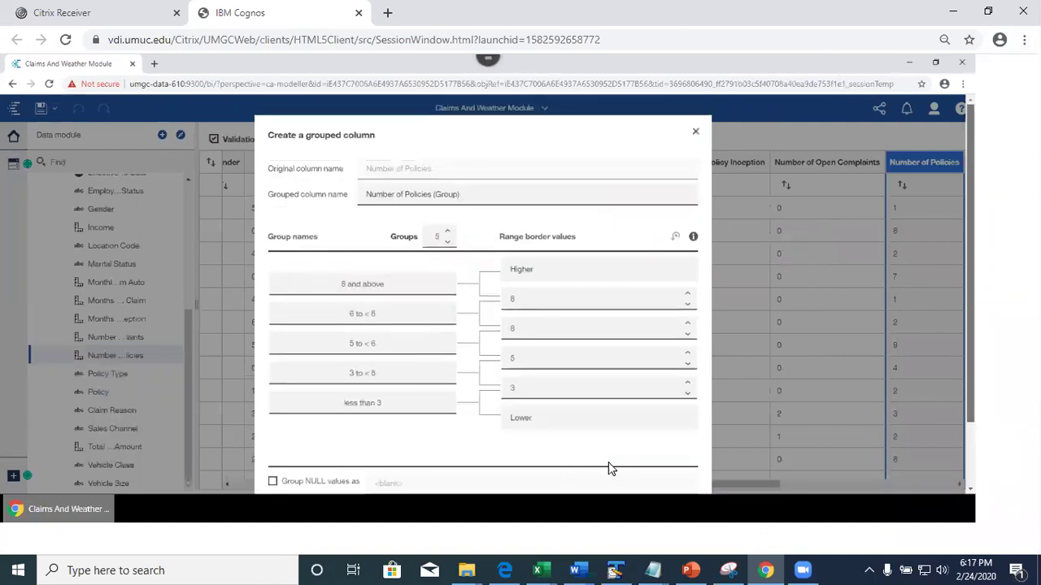
{"action": "scroll", "coordinate": [965, 504], "scroll_direction": "down", "scroll_amount": 2}
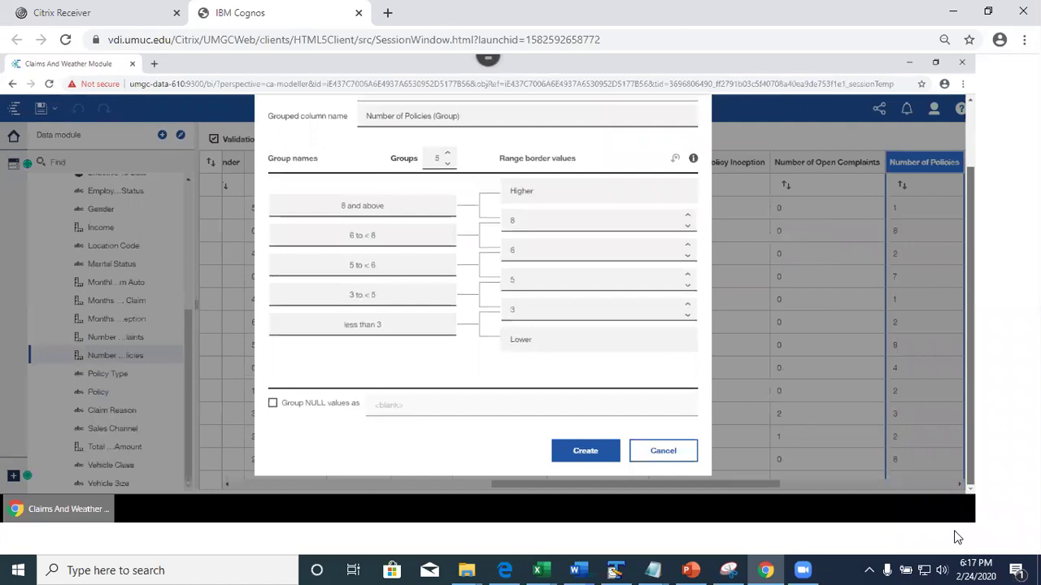
{"action": "scroll", "coordinate": [904, 488], "scroll_direction": "up", "scroll_amount": 2}
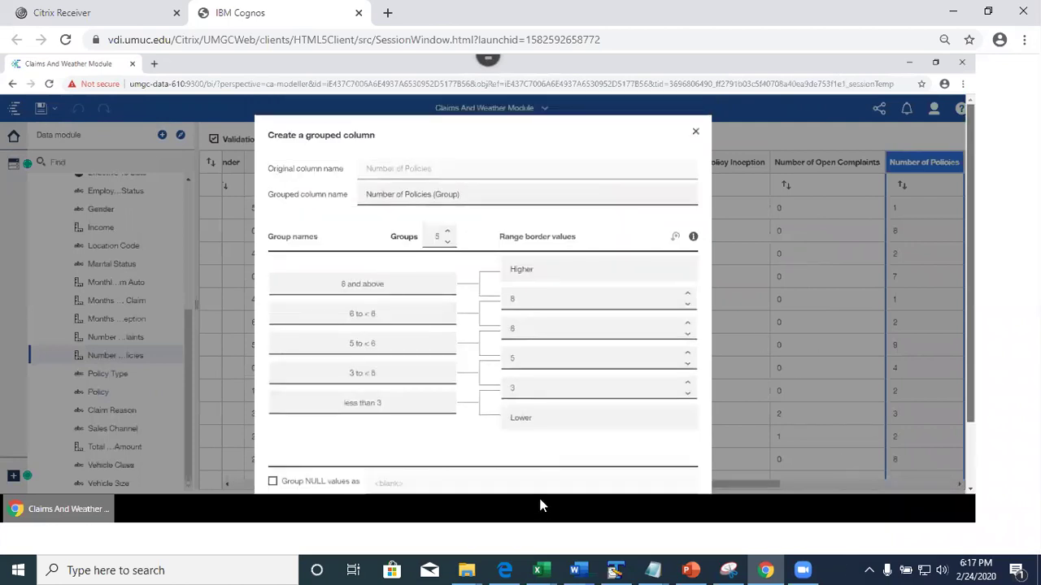
{"action": "scroll", "coordinate": [969, 404], "scroll_direction": "down", "scroll_amount": 2}
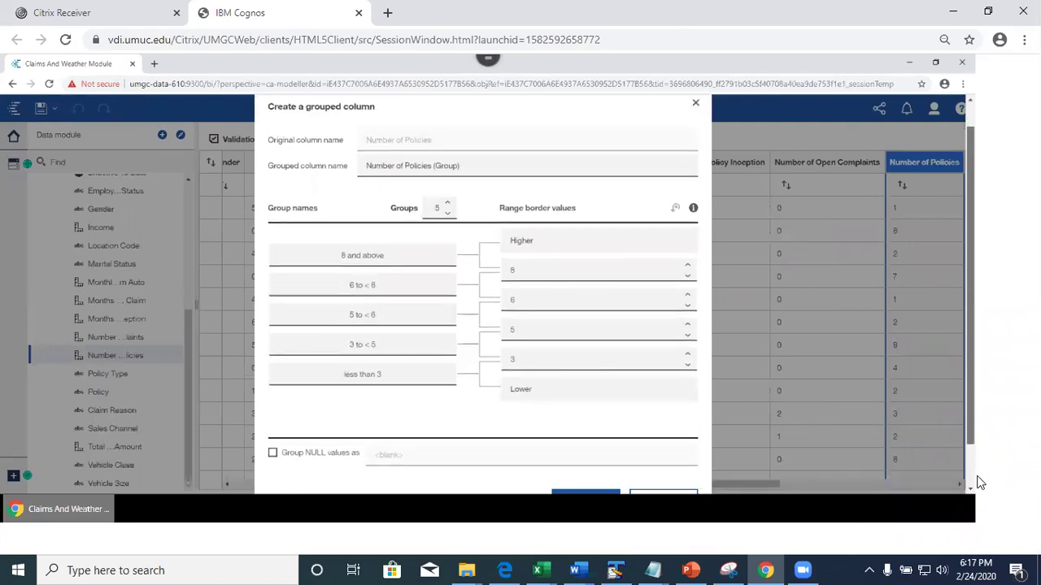
{"action": "scroll", "coordinate": [585, 472], "scroll_direction": "up", "scroll_amount": 2}
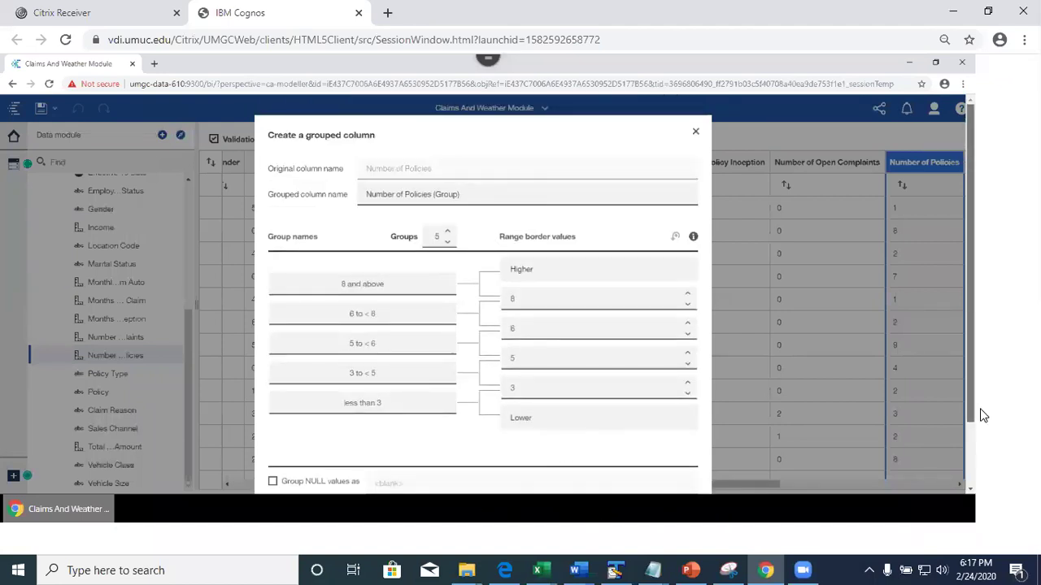
{"action": "scroll", "coordinate": [968, 418], "scroll_direction": "down", "scroll_amount": 2}
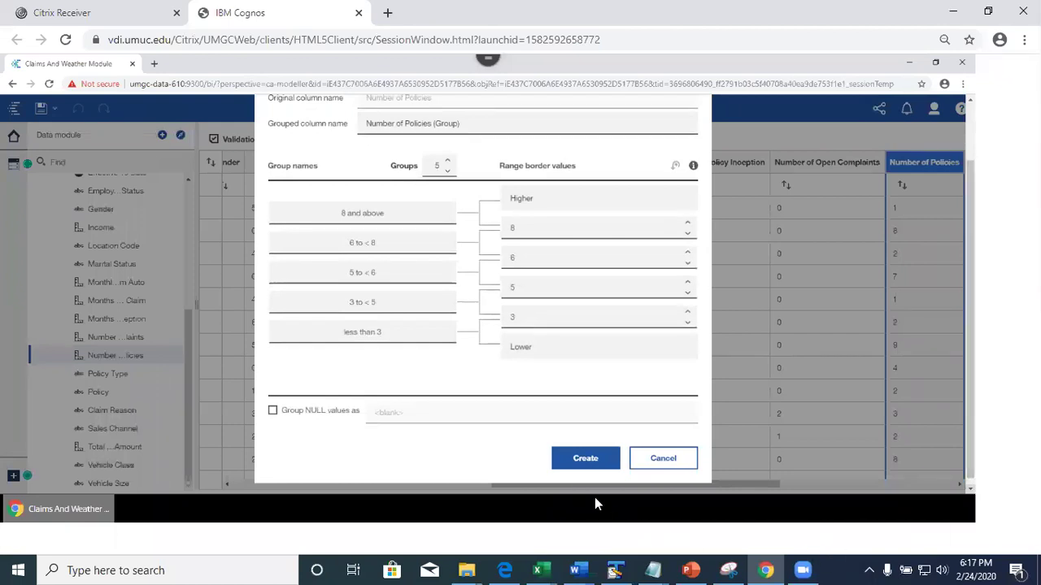
{"action": "right_click", "coordinate": [580, 464]}
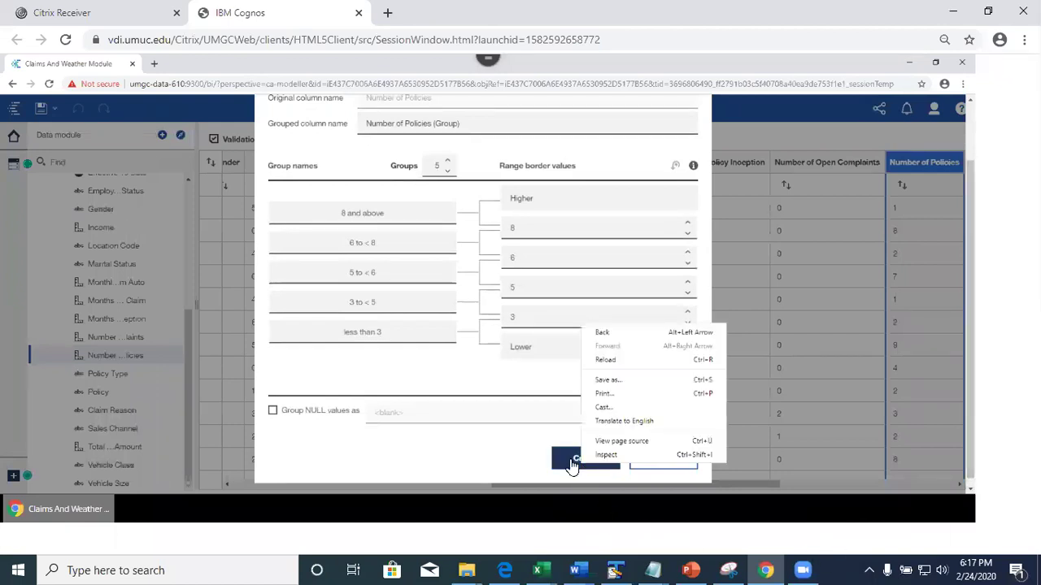
{"action": "left_click", "coordinate": [573, 462]}
{"action": "left_click", "coordinate": [573, 462]}
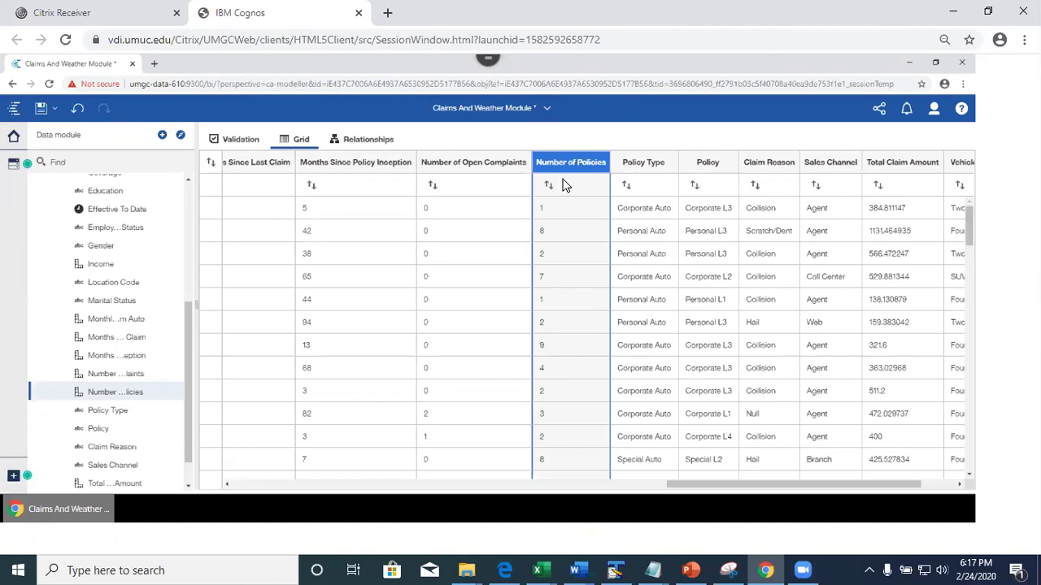
Step: Examine the new group and bin number columns at the start of the grid and save the data module
{"action": "left_click_drag", "start_coordinate": [744, 486], "coordinate": [307, 493]}
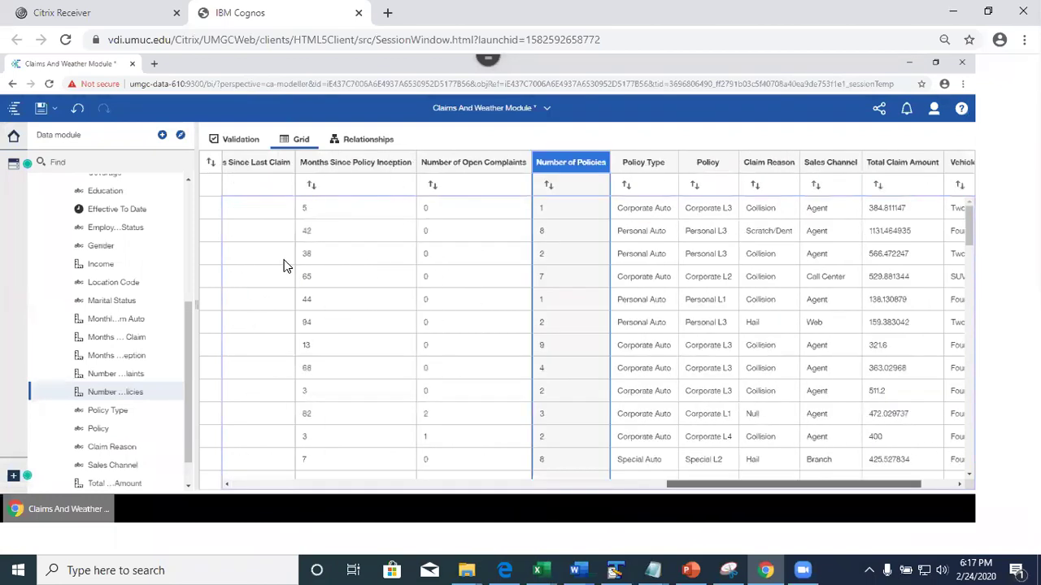
{"action": "left_click_drag", "start_coordinate": [736, 486], "coordinate": [243, 479]}
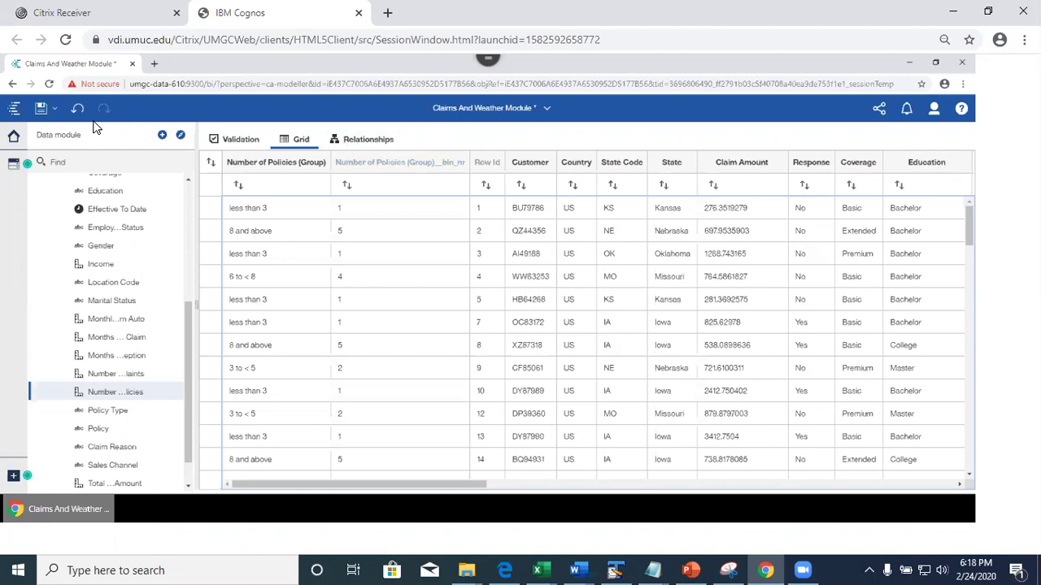
{"action": "left_click", "coordinate": [42, 112]}
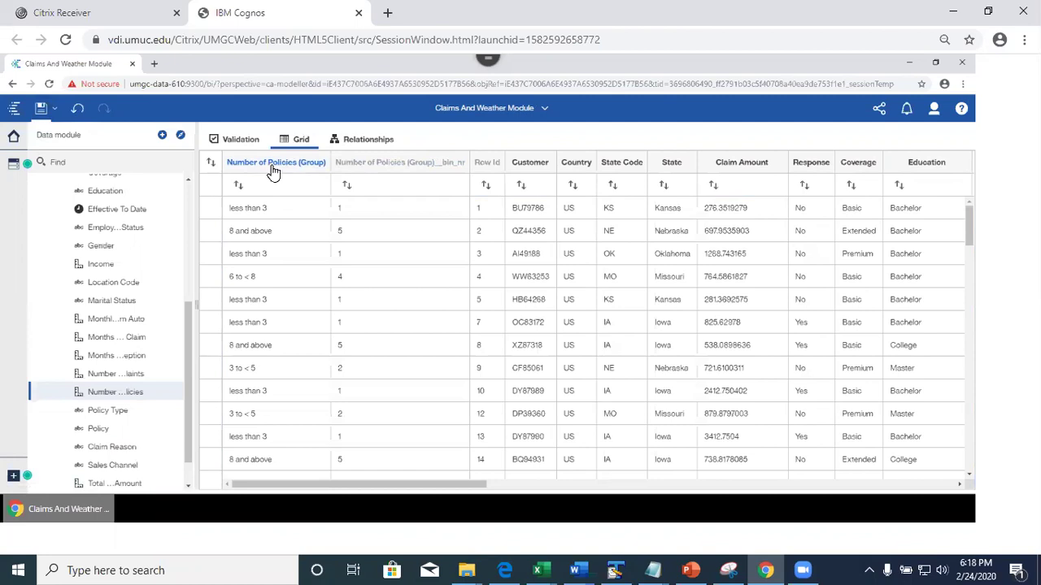
{"action": "left_click", "coordinate": [40, 114]}
Step: Close the Claims And Weather Module and open the Claims Exploration from the recent items
{"action": "scroll", "coordinate": [190, 366], "scroll_direction": "up", "scroll_amount": 1}
{"action": "scroll", "coordinate": [202, 272], "scroll_direction": "up", "scroll_amount": 5}
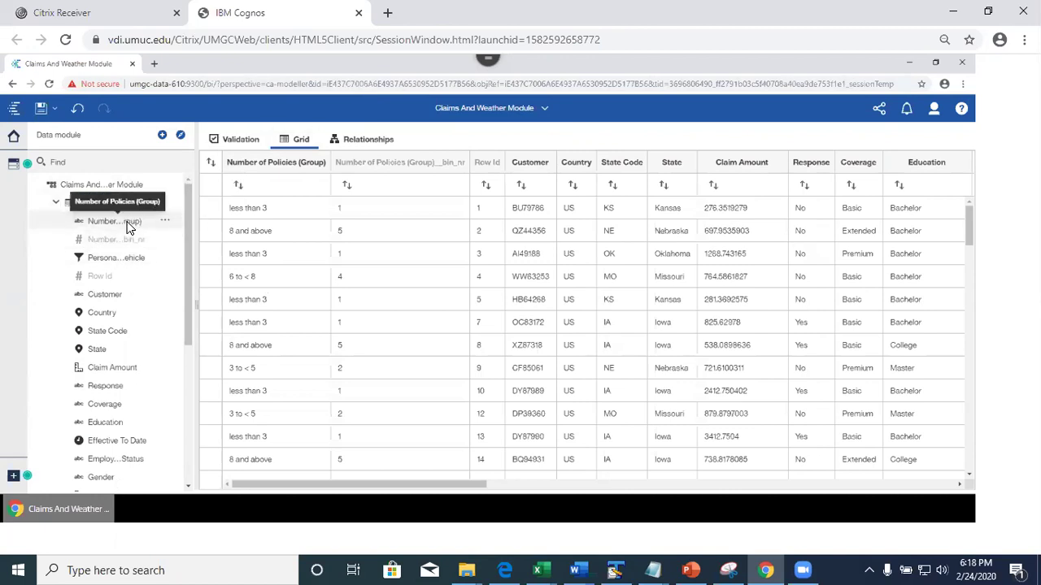
{"action": "left_click", "coordinate": [546, 112]}
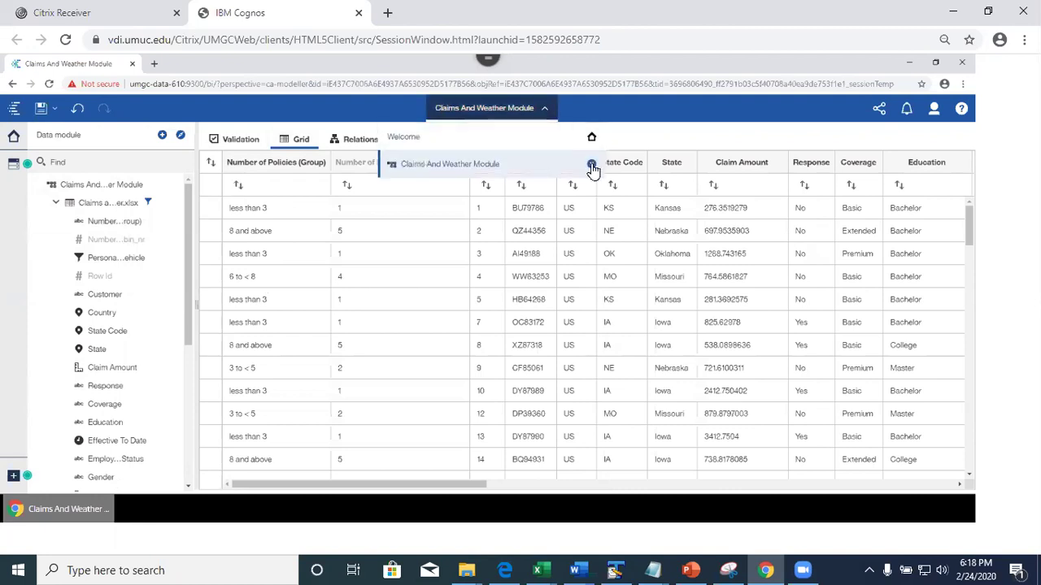
{"action": "left_click", "coordinate": [593, 166]}
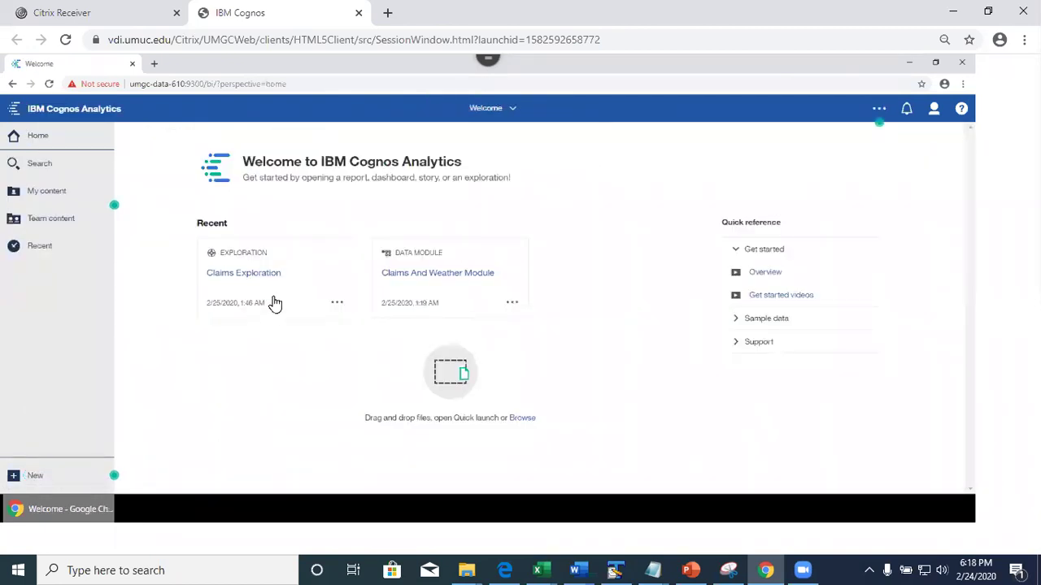
{"action": "left_click", "coordinate": [337, 305]}
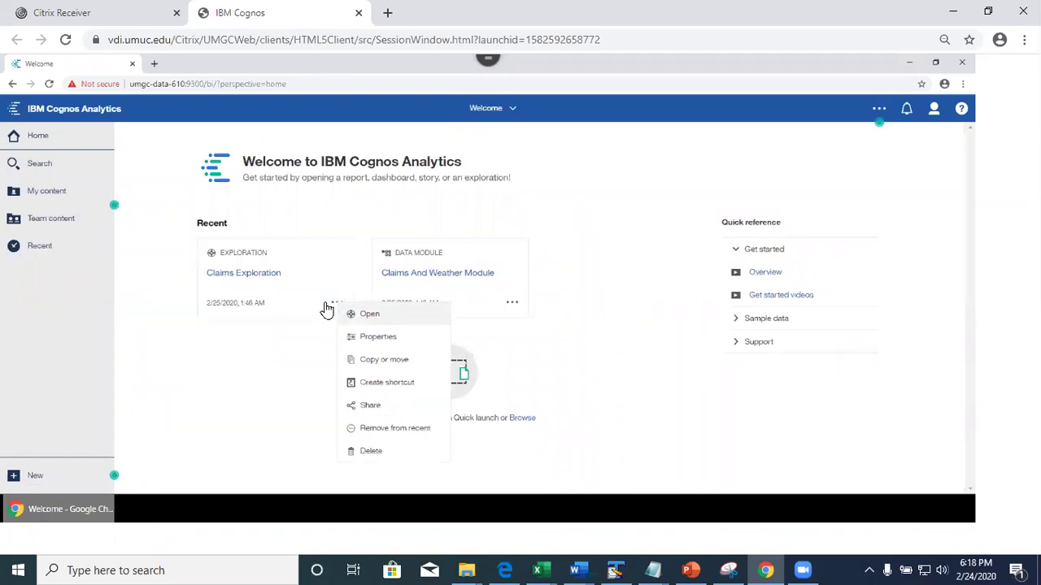
{"action": "left_click", "coordinate": [364, 325]}
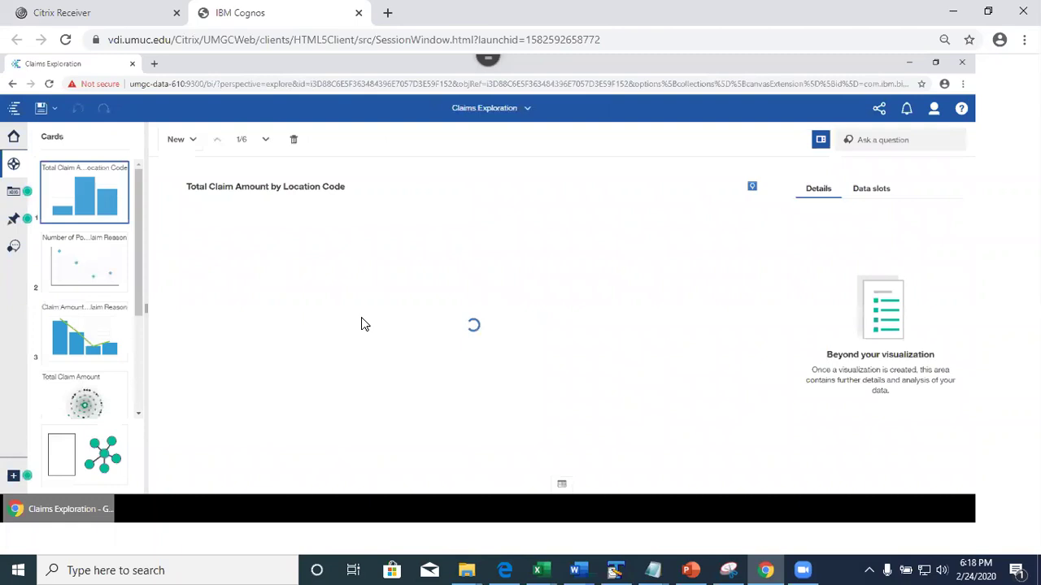
Step: Show the exploration's data source and check its Number of Policies (Group) column and navigation paths folder
{"action": "left_click", "coordinate": [14, 195]}
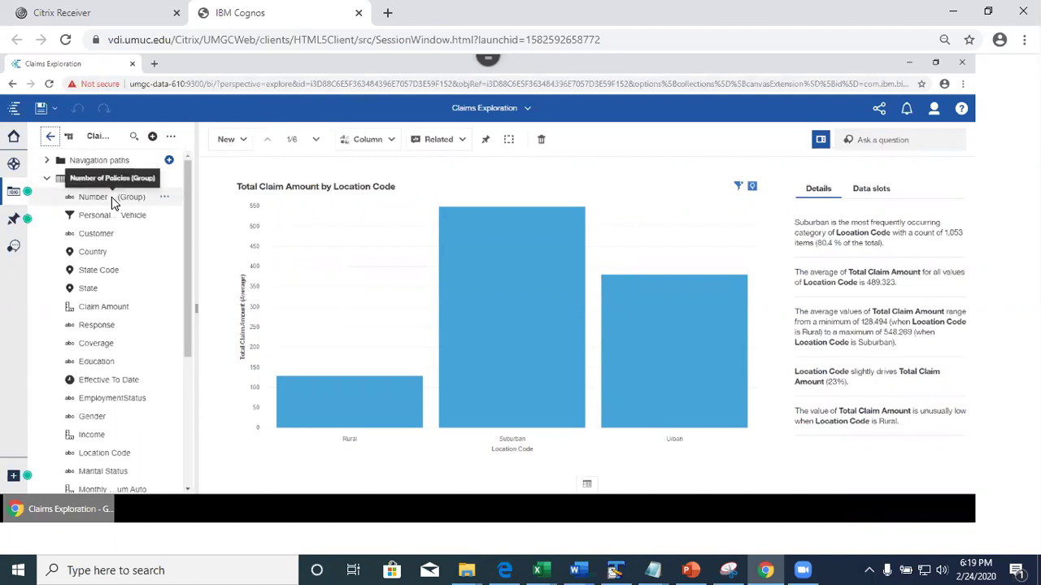
{"action": "left_click", "coordinate": [46, 162]}
{"action": "left_click", "coordinate": [46, 162]}
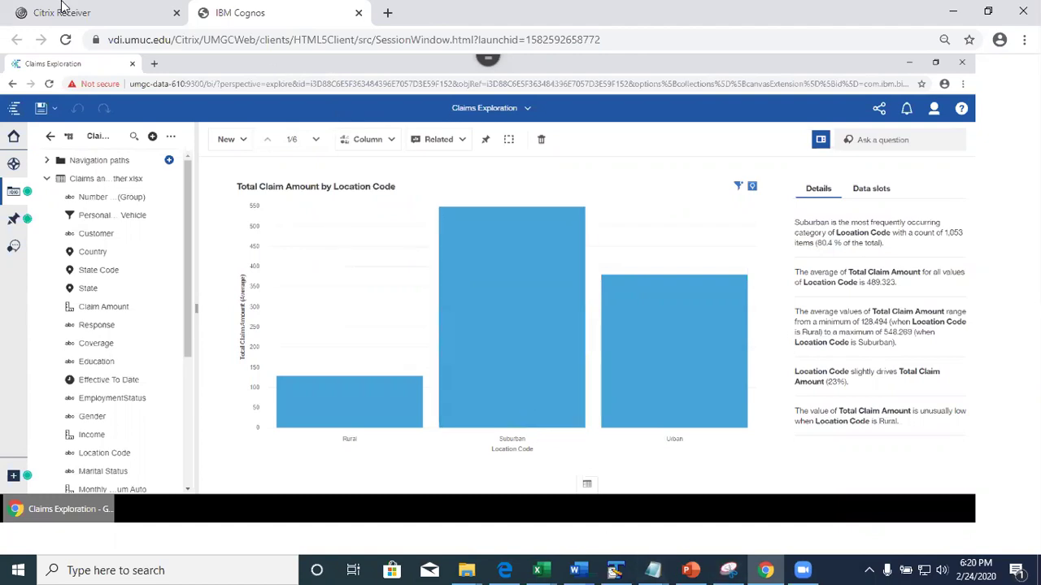
{"action": "left_click", "coordinate": [81, 22]}
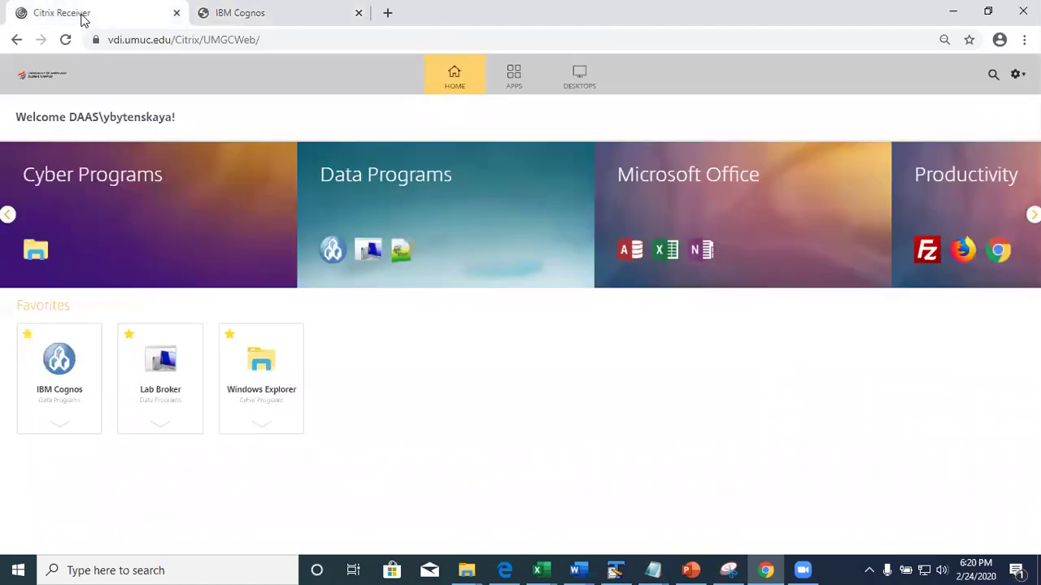
{"action": "left_click", "coordinate": [166, 13]}
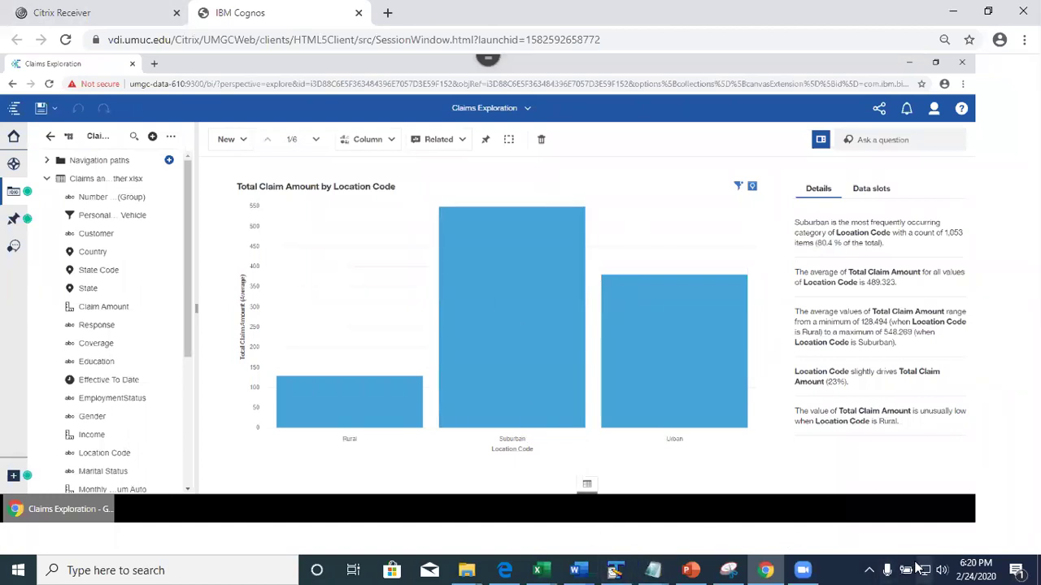
Step: Show the visualization data beneath the Total Claim Amount by Location Code chart and select its Rural column
{"action": "left_click", "coordinate": [587, 484]}
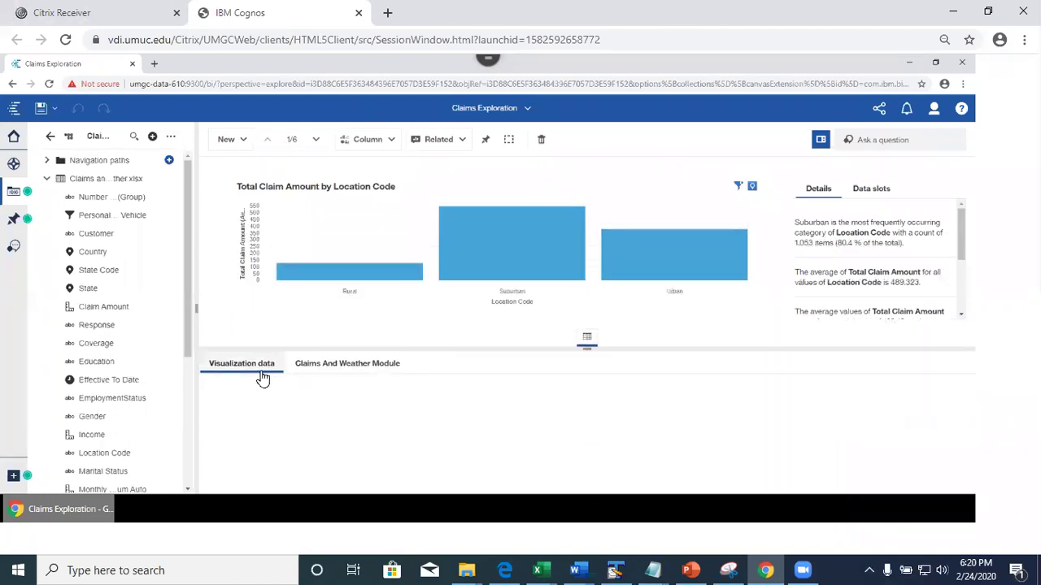
{"action": "left_click", "coordinate": [340, 368]}
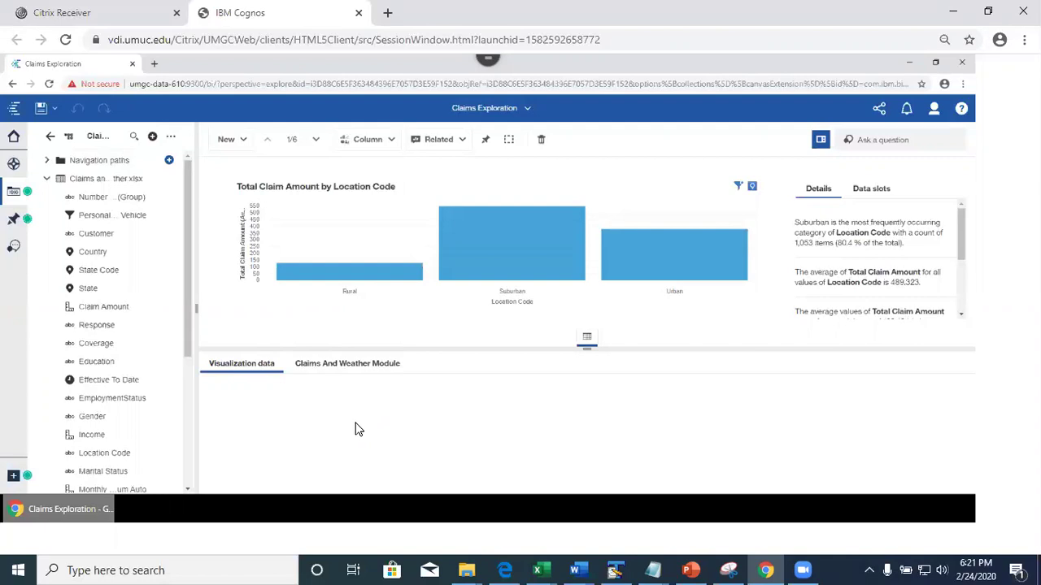
{"action": "left_click", "coordinate": [389, 272]}
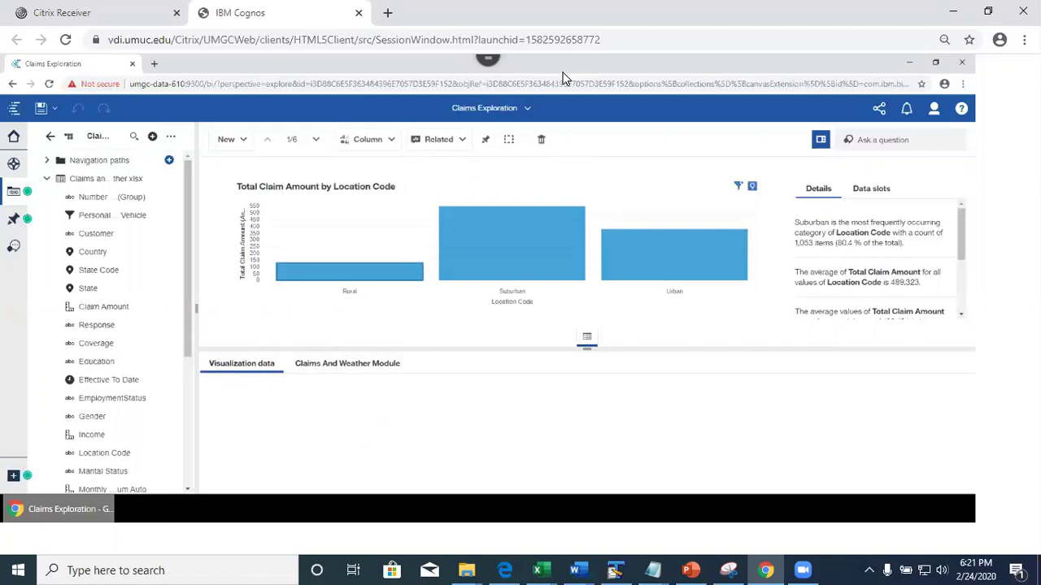
Step: Close the Claims Exploration, reopen the Claims And Weather Module for editing and preview the Claims and Weather.xlsx table
{"action": "left_click", "coordinate": [527, 118]}
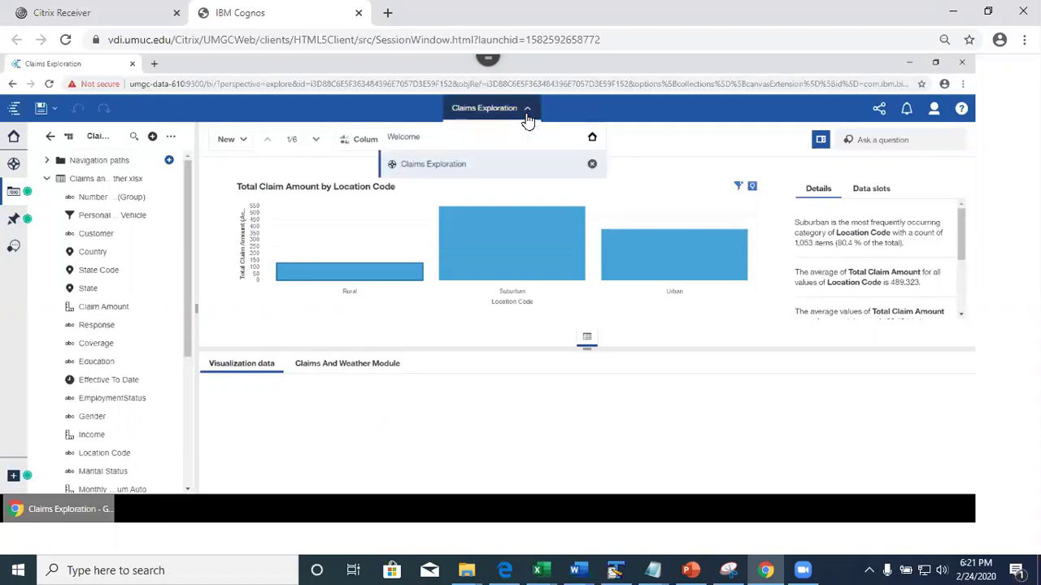
{"action": "left_click", "coordinate": [592, 165]}
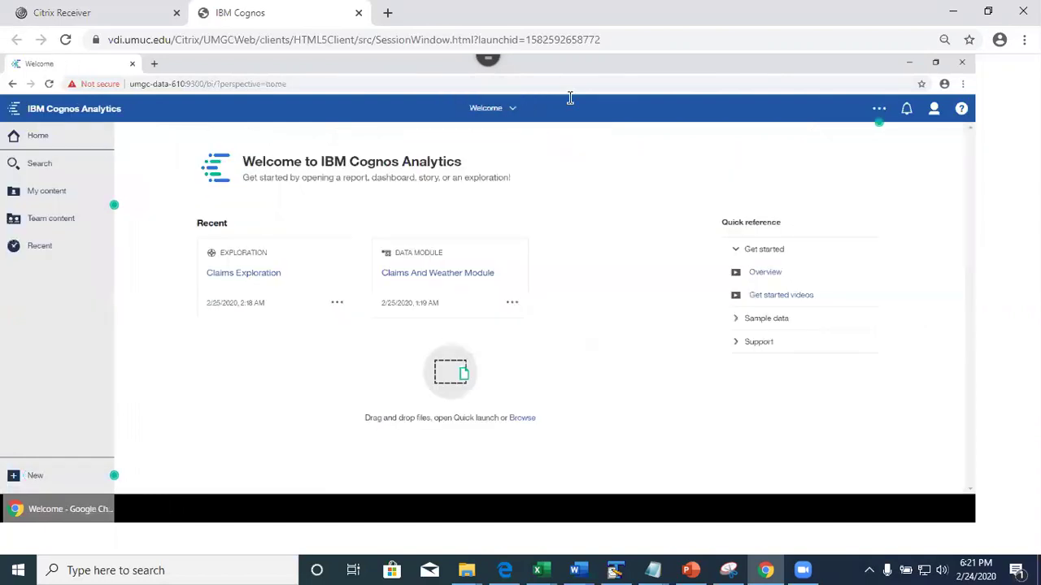
{"action": "left_click", "coordinate": [511, 303]}
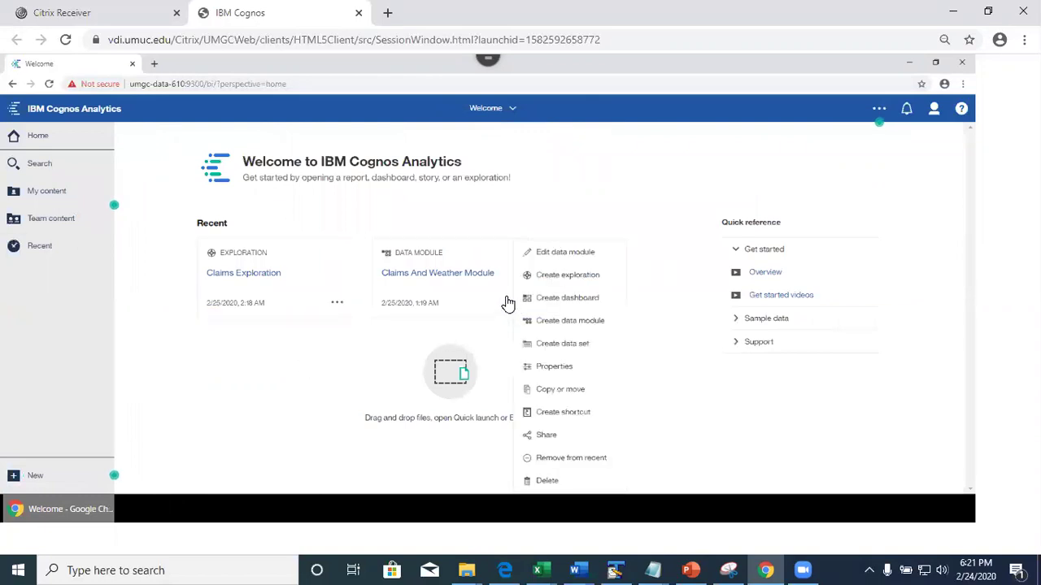
{"action": "left_click", "coordinate": [567, 257]}
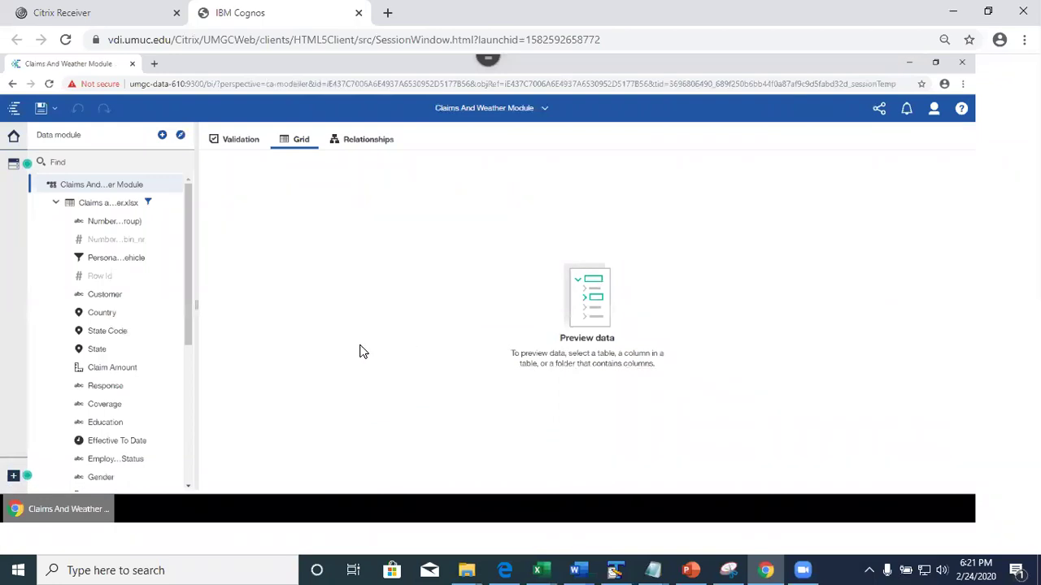
{"action": "left_click", "coordinate": [110, 202]}
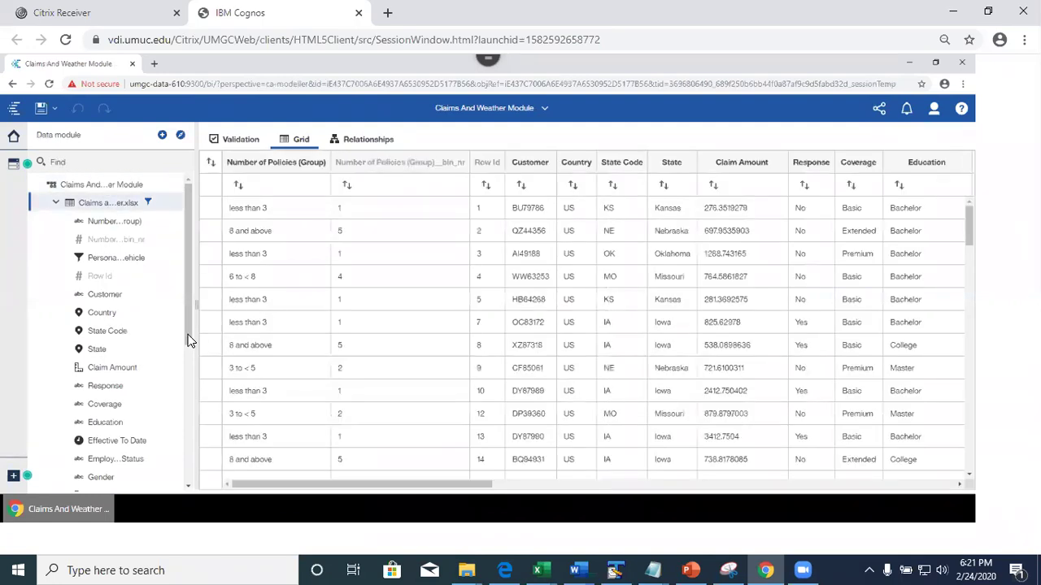
Step: Review the actions available for the State column and consult the PowerPoint slide on grouped columns
{"action": "left_click", "coordinate": [163, 355]}
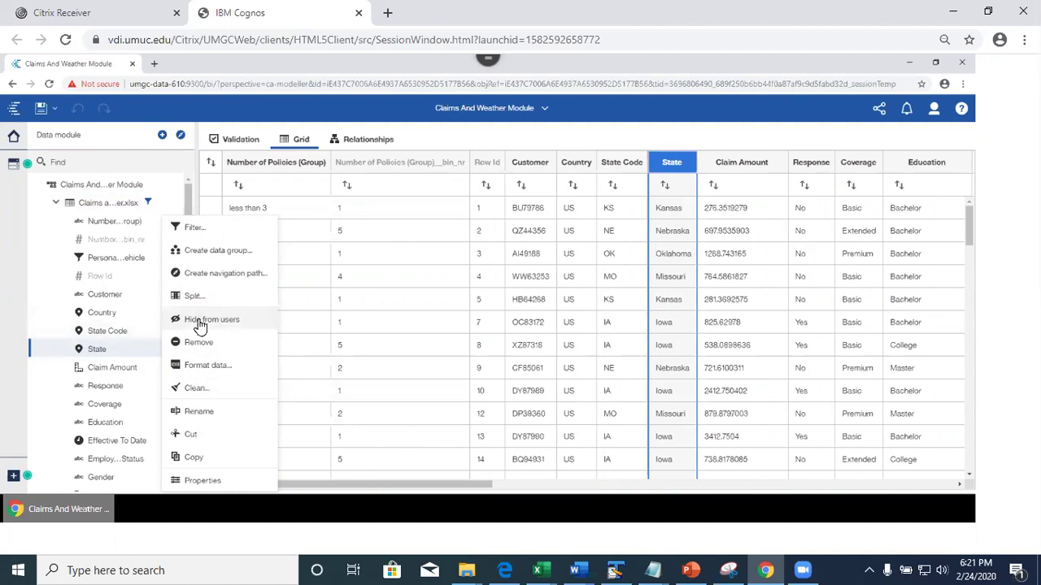
{"action": "left_click", "coordinate": [338, 119]}
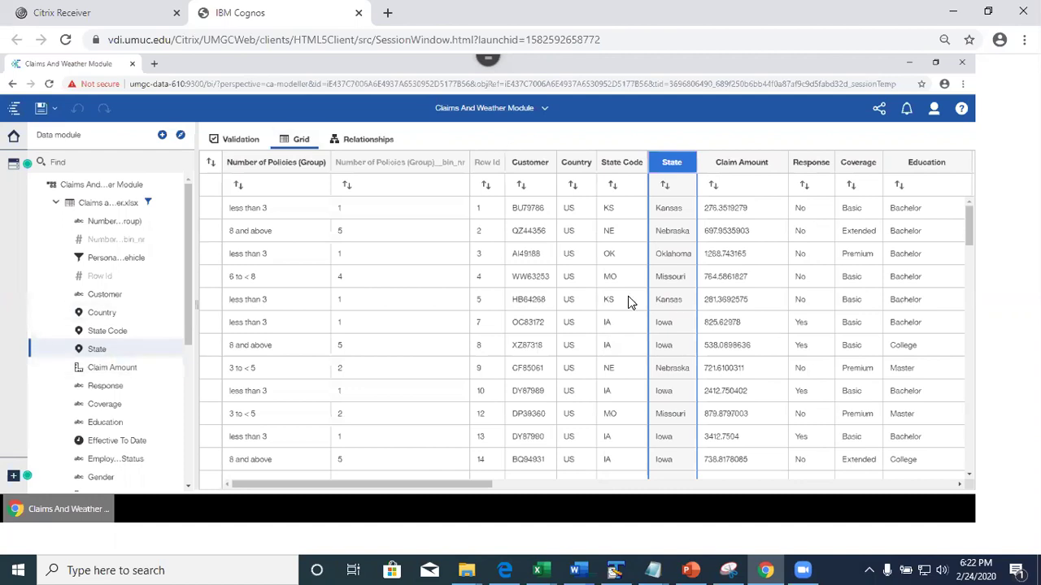
{"action": "mouse_move", "coordinate": [765, 569]}
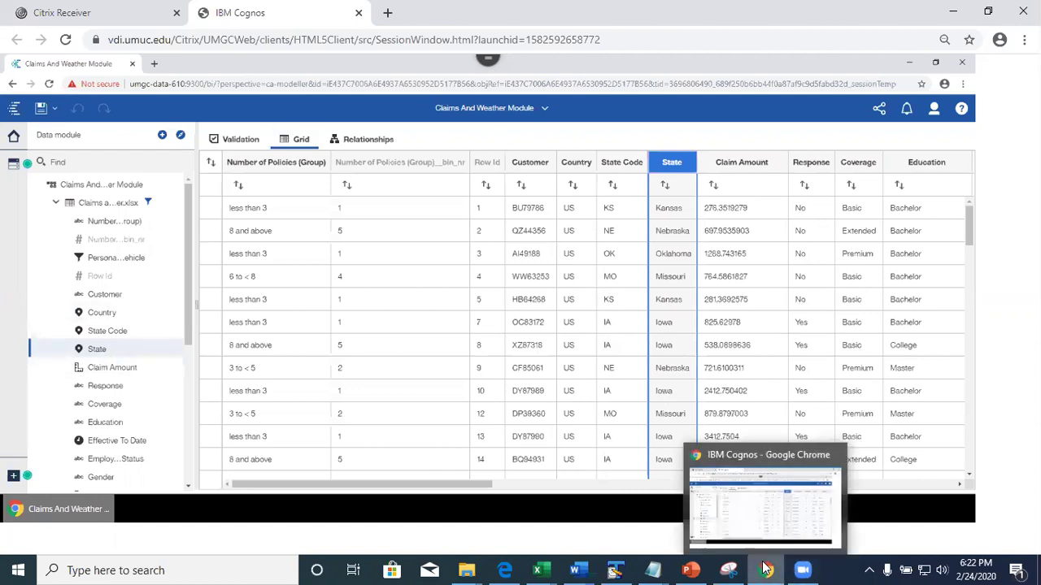
{"action": "left_click", "coordinate": [691, 569]}
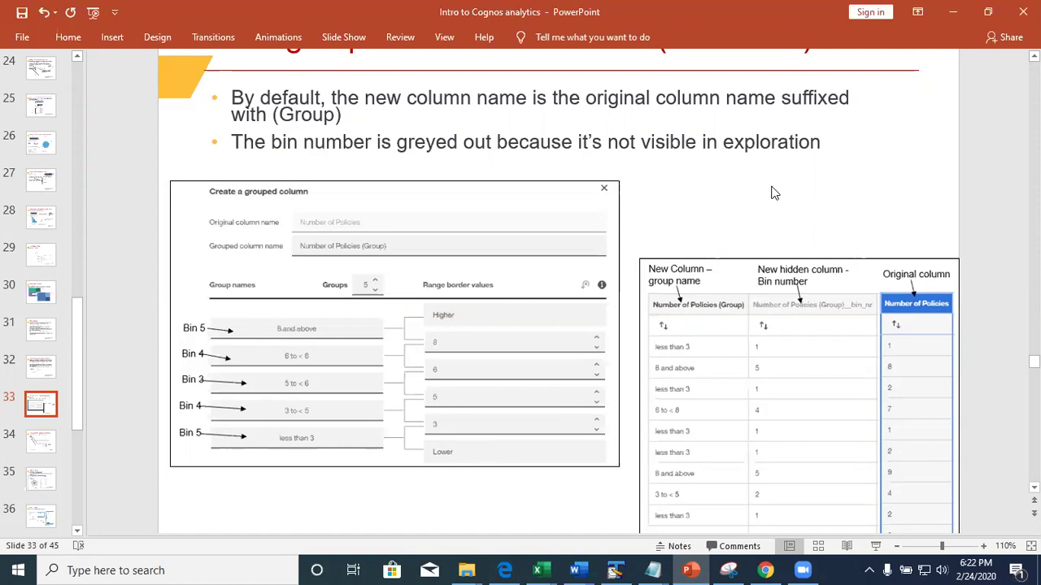
{"action": "key", "text": "alt+Tab"}
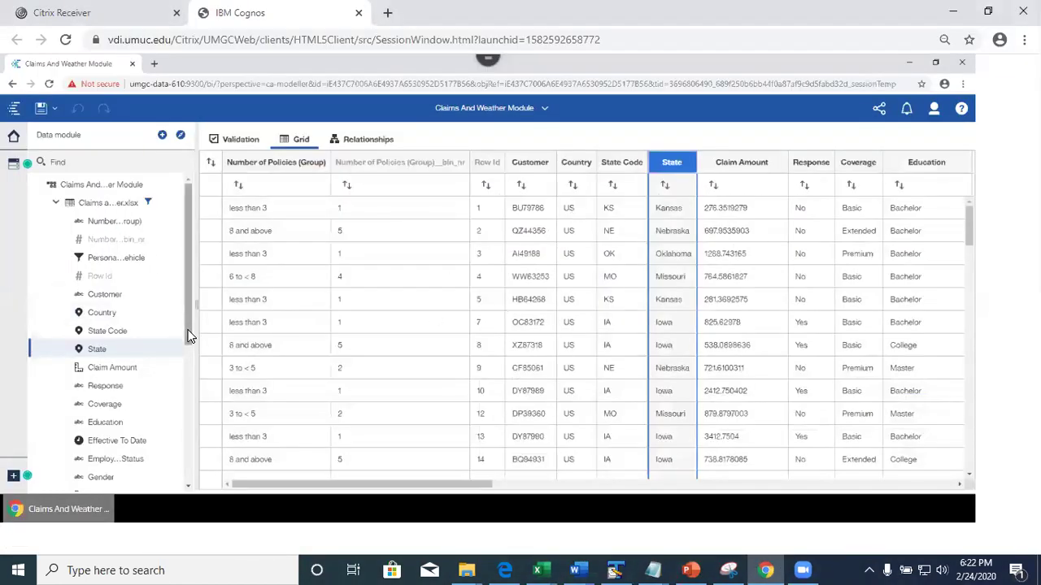
Step: Start a custom data group on the Policy column of the Claims and Weather.xlsx table
{"action": "left_click_drag", "start_coordinate": [188, 332], "coordinate": [184, 380]}
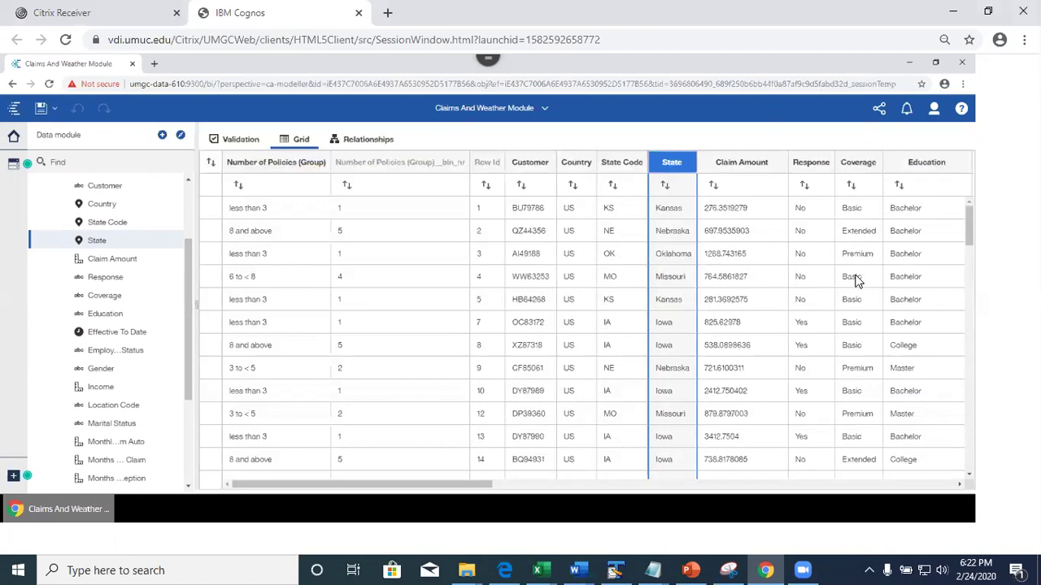
{"action": "left_click_drag", "start_coordinate": [427, 484], "coordinate": [648, 495]}
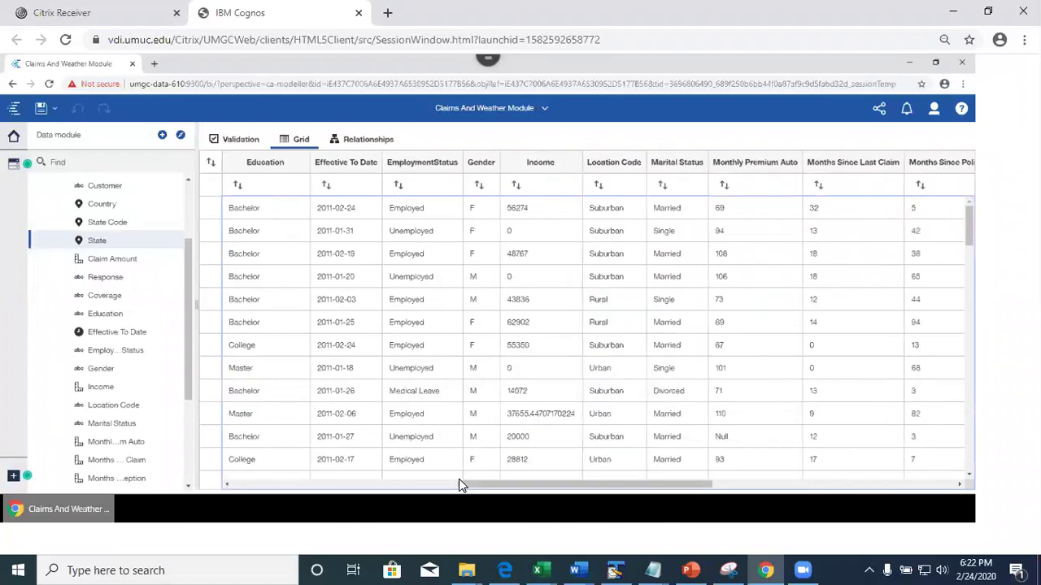
{"action": "scroll", "coordinate": [558, 487], "scroll_direction": "down", "scroll_amount": 5}
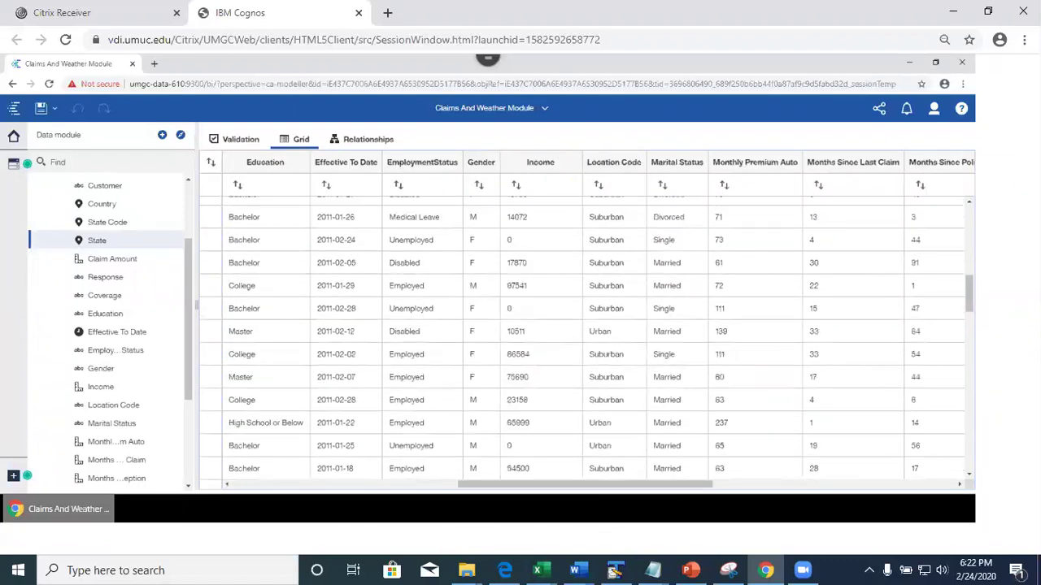
{"action": "left_click_drag", "start_coordinate": [978, 310], "coordinate": [973, 221]}
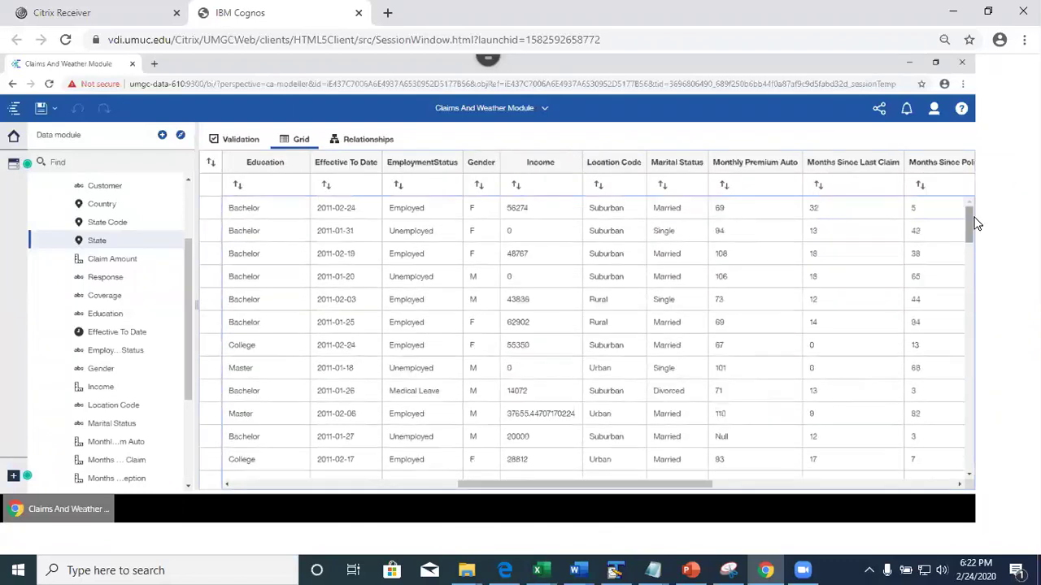
{"action": "left_click_drag", "start_coordinate": [550, 488], "coordinate": [818, 467]}
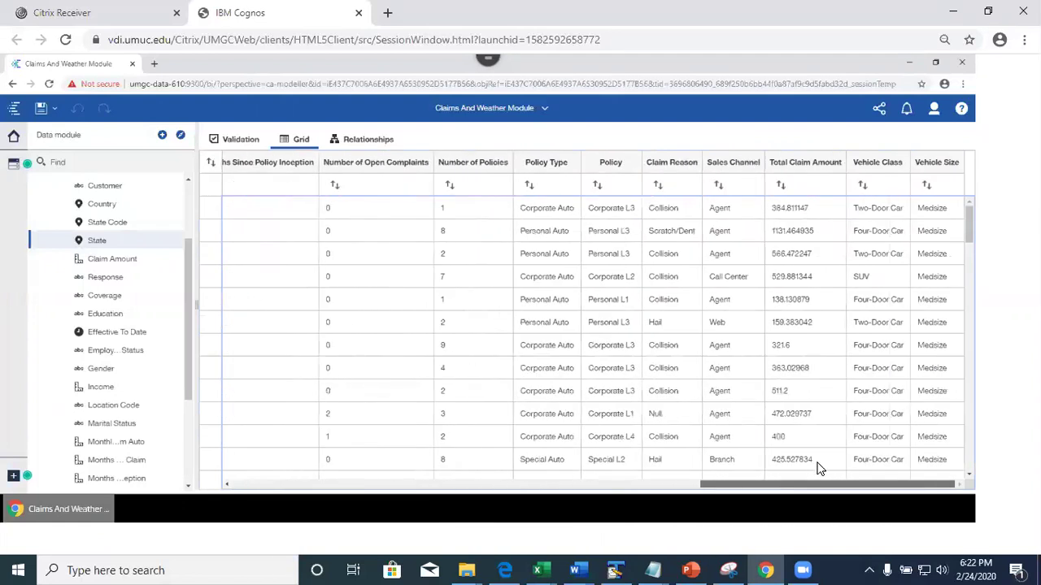
{"action": "right_click", "coordinate": [608, 166]}
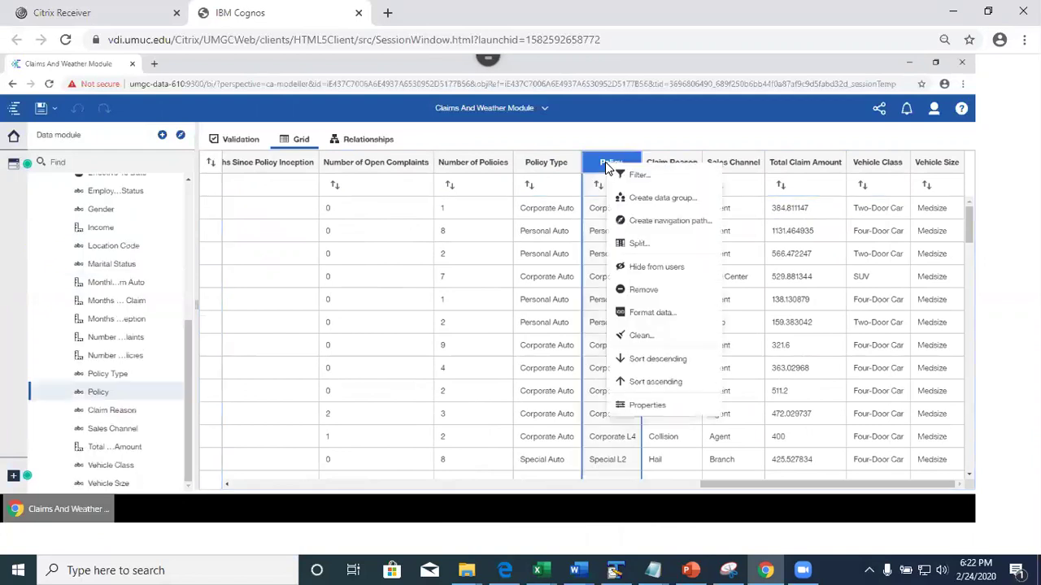
{"action": "left_click", "coordinate": [645, 203]}
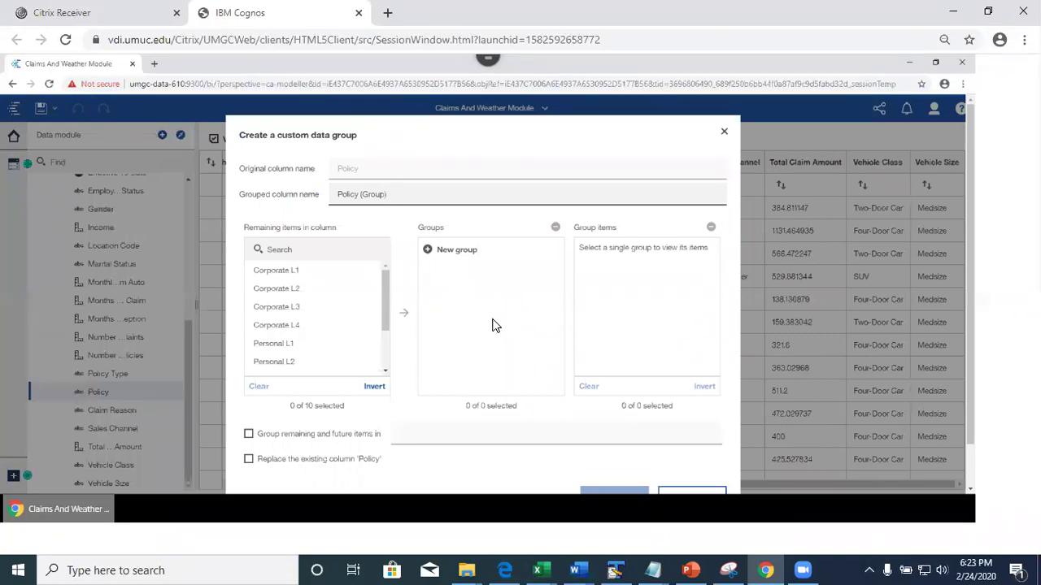
Step: Add a new group named Corporate to the Policy data group and review the column's remaining items
{"action": "left_click", "coordinate": [456, 253]}
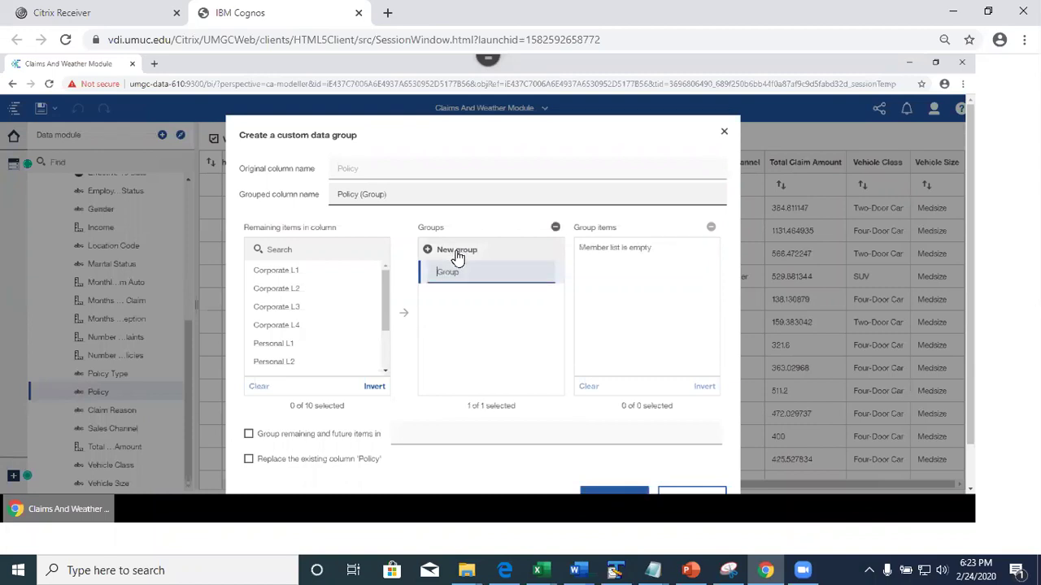
{"action": "type", "text": "Corporate"}
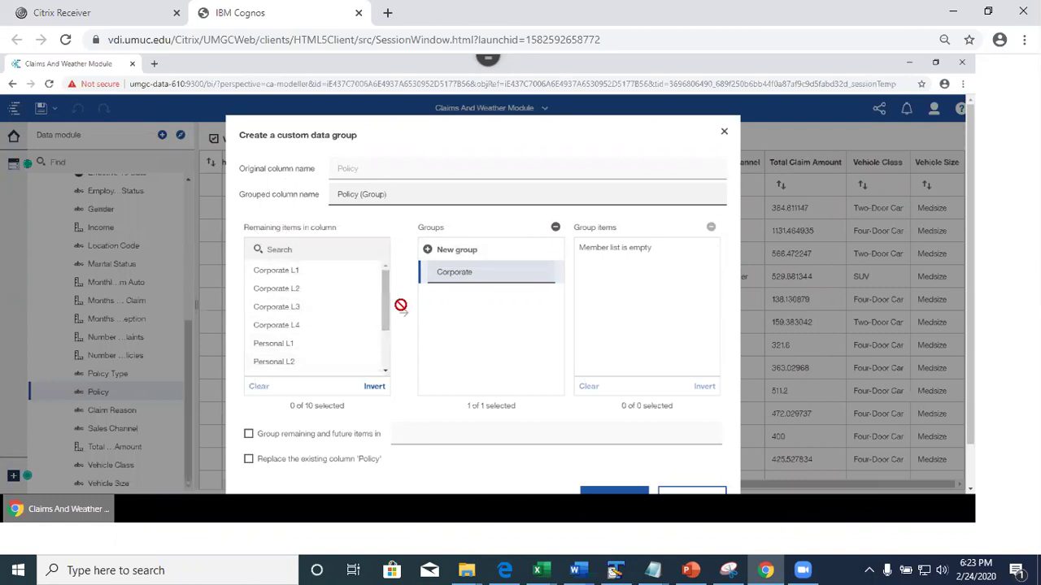
{"action": "scroll", "coordinate": [375, 338], "scroll_direction": "down", "scroll_amount": 1}
{"action": "scroll", "coordinate": [374, 338], "scroll_direction": "down", "scroll_amount": 1}
{"action": "scroll", "coordinate": [378, 341], "scroll_direction": "up", "scroll_amount": 3}
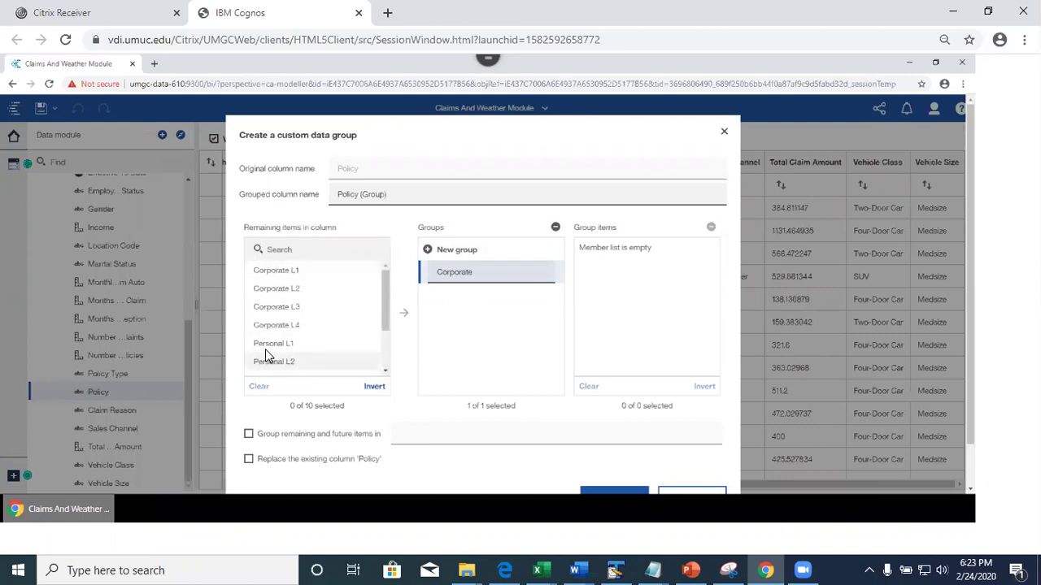
Step: Assign the Corporate L1, Corporate L2, Corporate L3 and Corporate L4 items to the Corporate group
{"action": "left_click", "coordinate": [291, 274]}
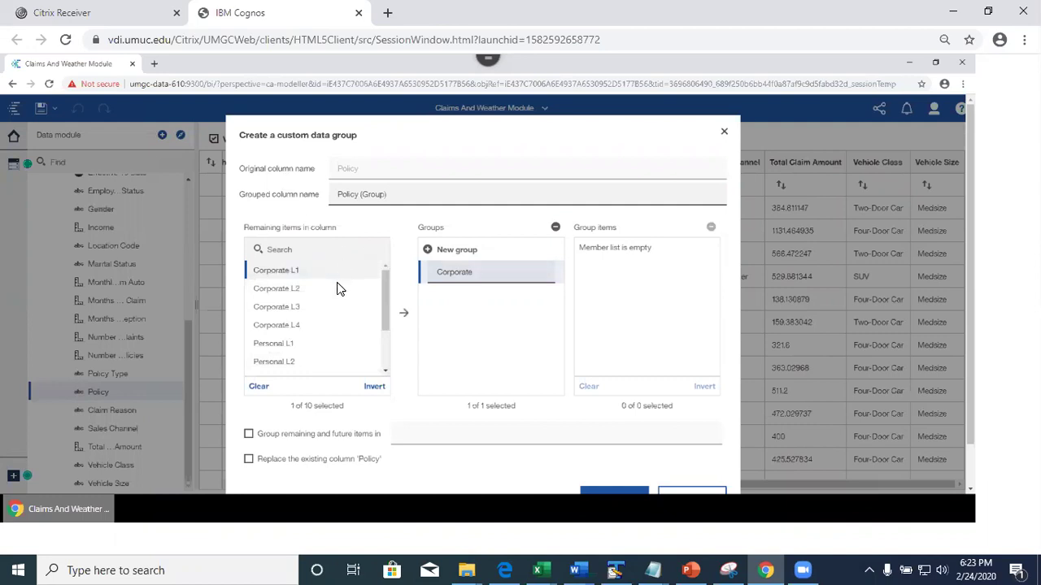
{"action": "left_click", "coordinate": [404, 313]}
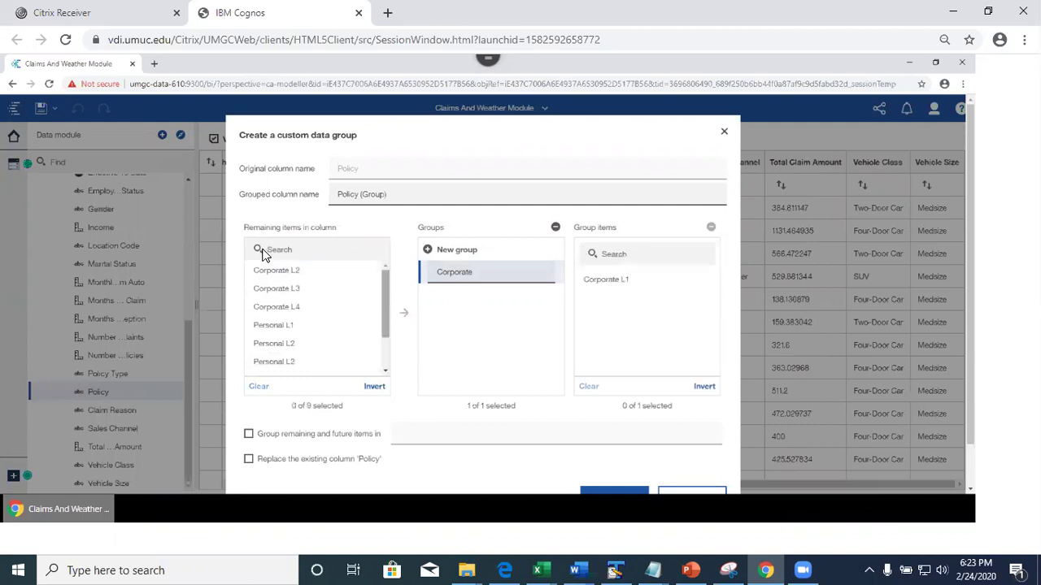
{"action": "left_click", "coordinate": [282, 273]}
{"action": "left_click", "coordinate": [403, 314]}
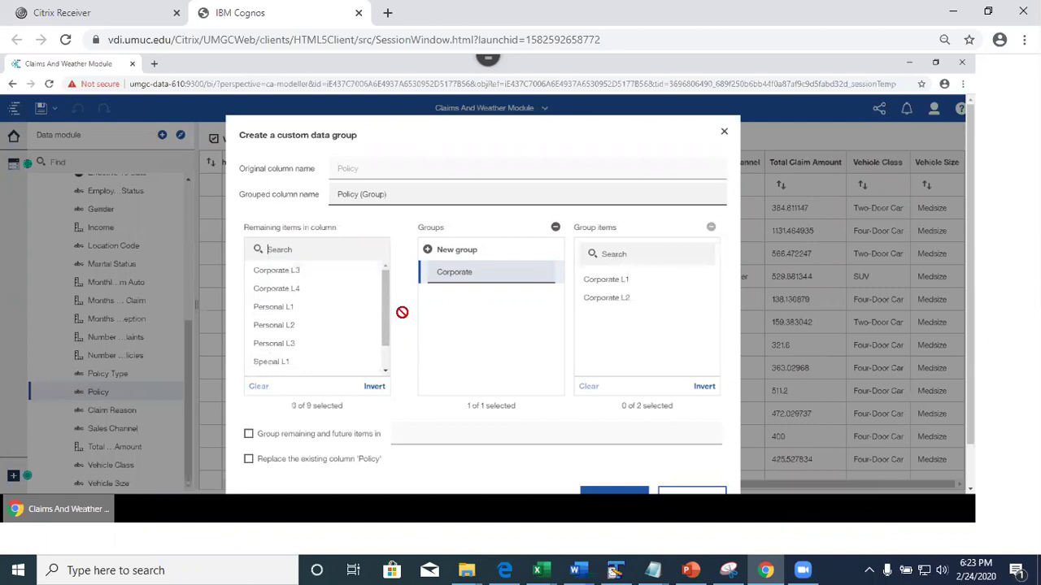
{"action": "left_click", "coordinate": [295, 273]}
{"action": "left_click", "coordinate": [404, 315]}
{"action": "left_click", "coordinate": [279, 271]}
{"action": "left_click", "coordinate": [403, 315]}
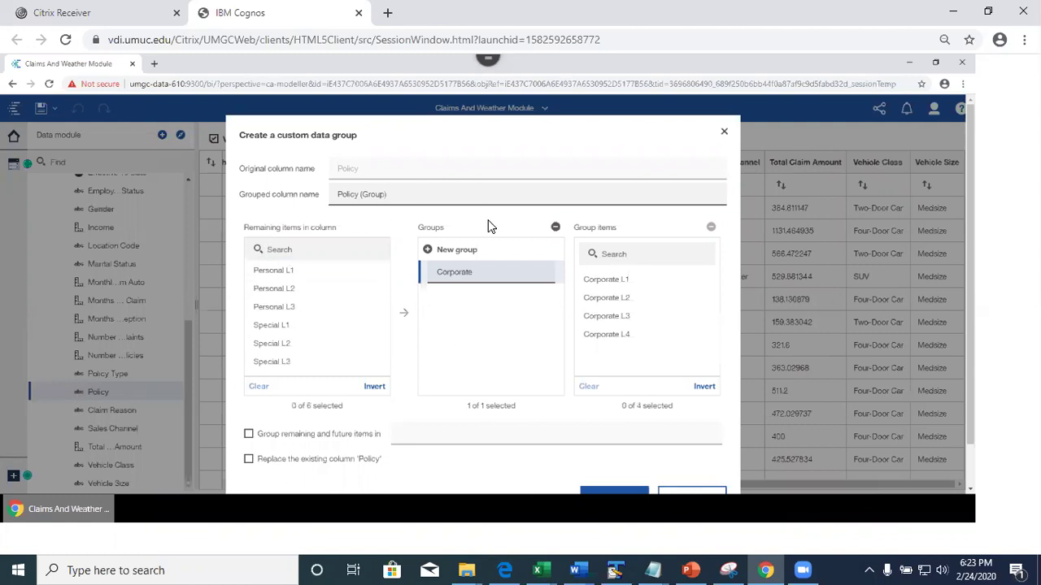
Step: Add a new group named Personal and assign Personal L1, Personal L2 and Personal L3 to it
{"action": "left_click", "coordinate": [446, 252]}
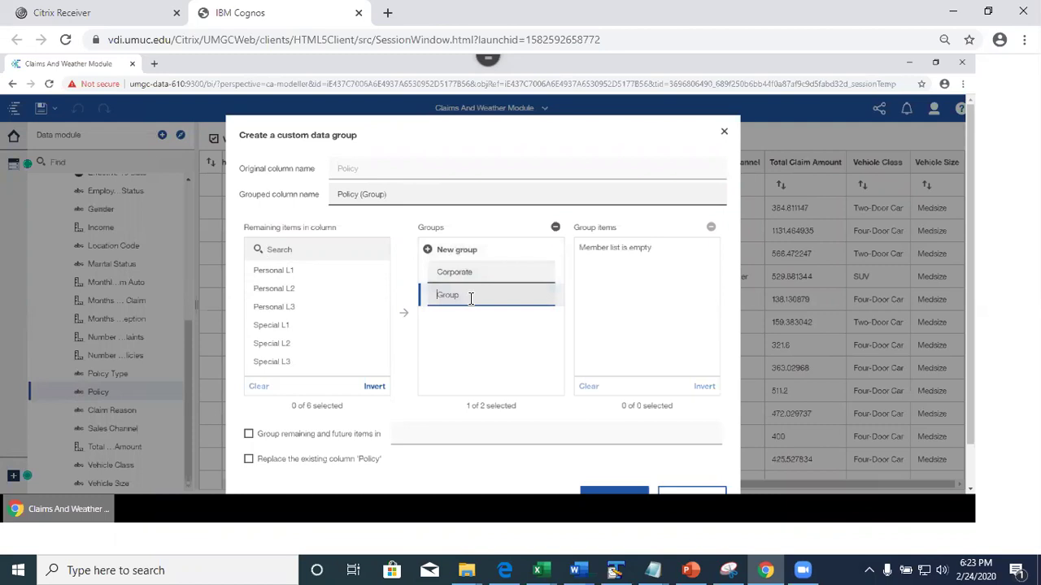
{"action": "type", "text": "Personal"}
{"action": "left_click", "coordinate": [274, 273]}
{"action": "left_click", "coordinate": [404, 314]}
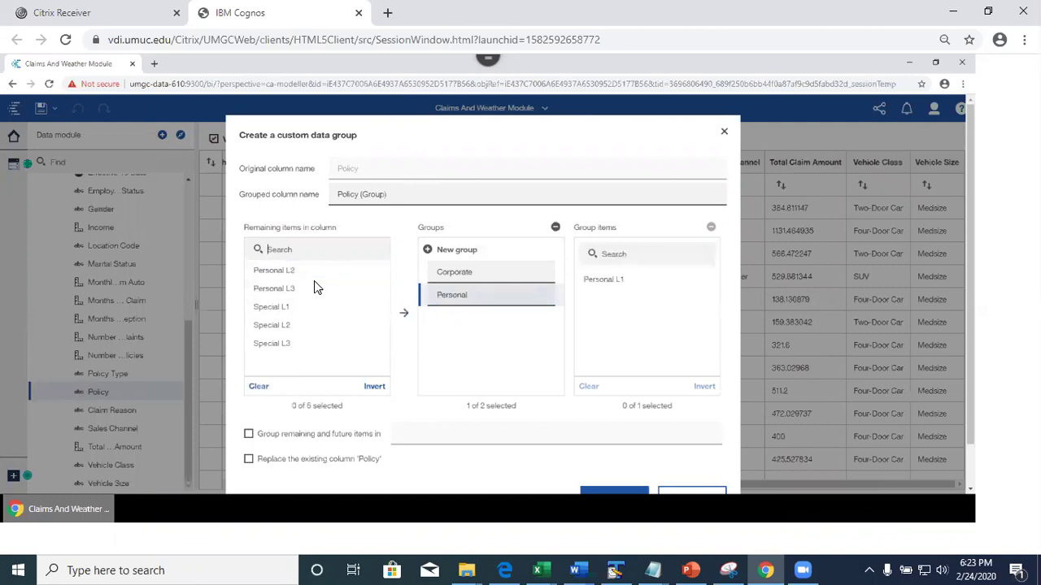
{"action": "left_click", "coordinate": [284, 273]}
{"action": "left_click", "coordinate": [404, 313]}
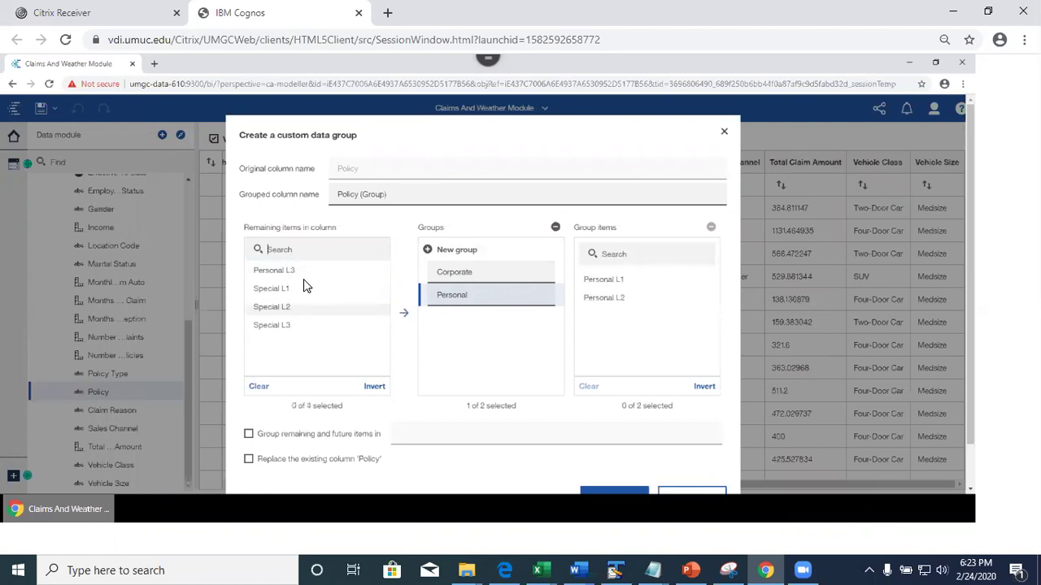
{"action": "left_click", "coordinate": [303, 271]}
{"action": "left_click", "coordinate": [404, 314]}
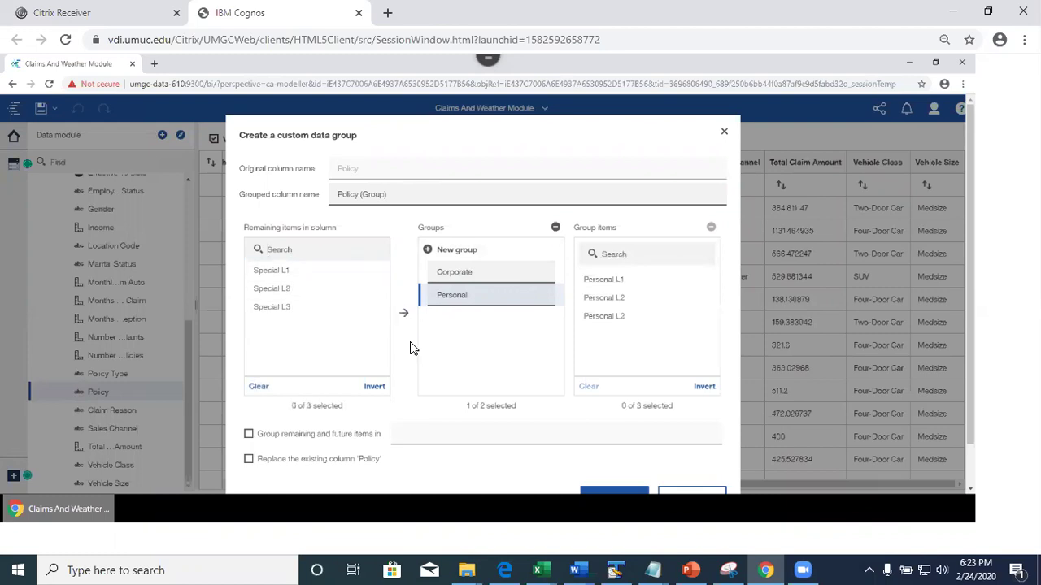
Step: Add the Special L1 item to the Personal group, and remove it from the group again
{"action": "left_click", "coordinate": [313, 268]}
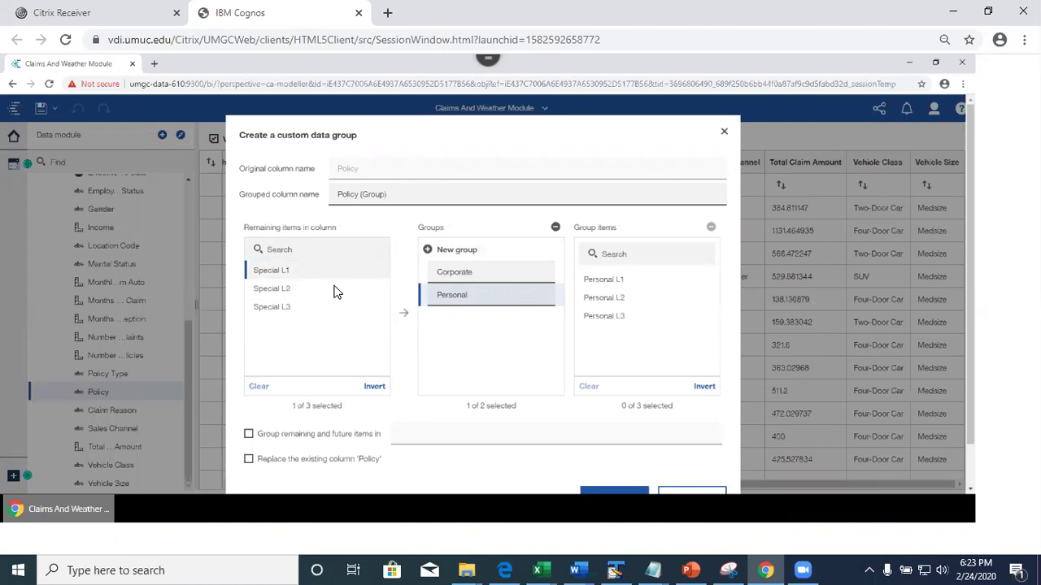
{"action": "left_click", "coordinate": [403, 312]}
{"action": "left_click", "coordinate": [618, 340]}
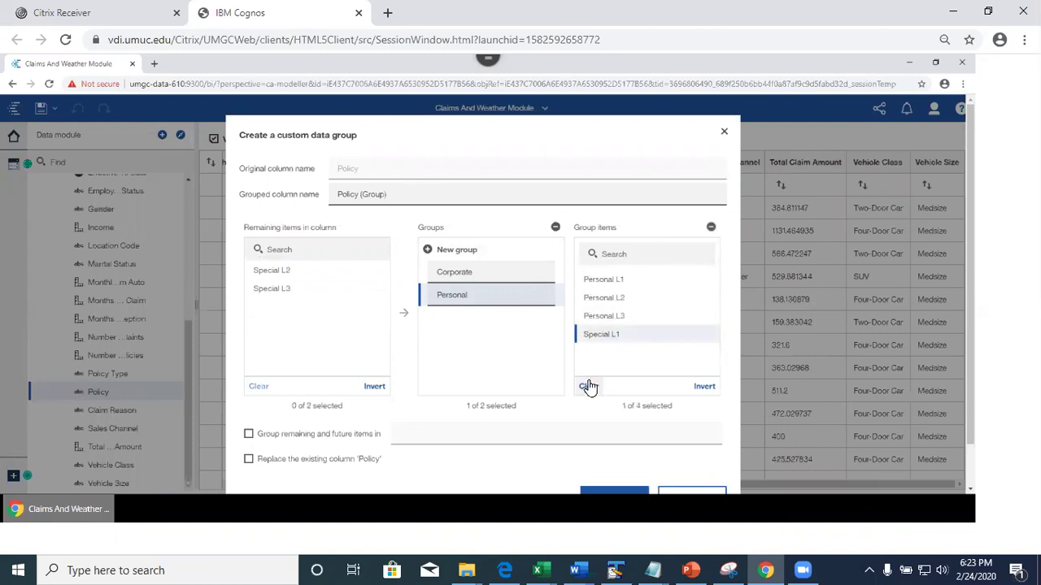
{"action": "left_click", "coordinate": [589, 387]}
{"action": "left_click", "coordinate": [615, 340]}
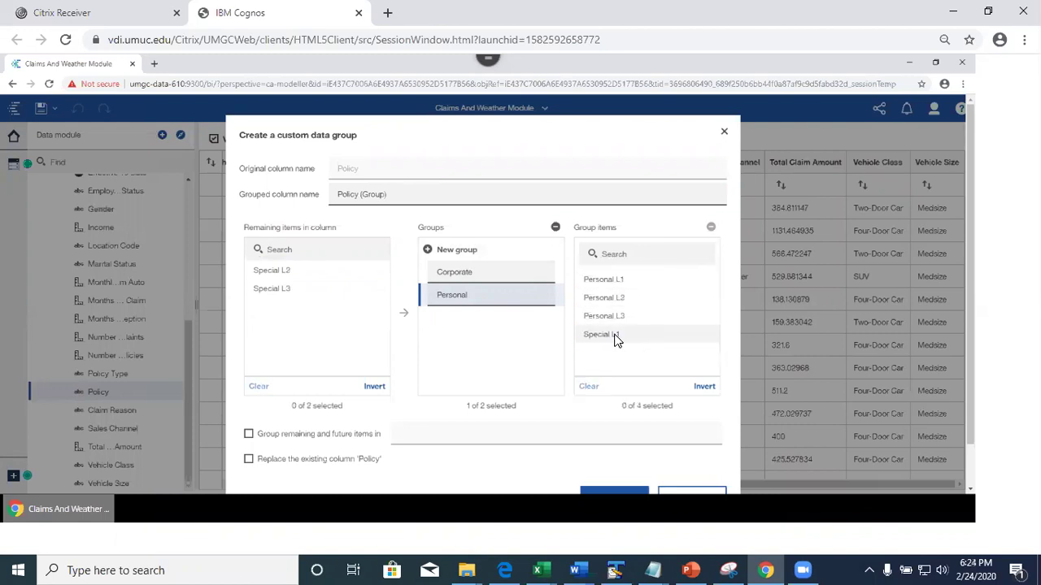
{"action": "left_click", "coordinate": [589, 387]}
{"action": "left_click", "coordinate": [600, 339]}
{"action": "left_click", "coordinate": [710, 229]}
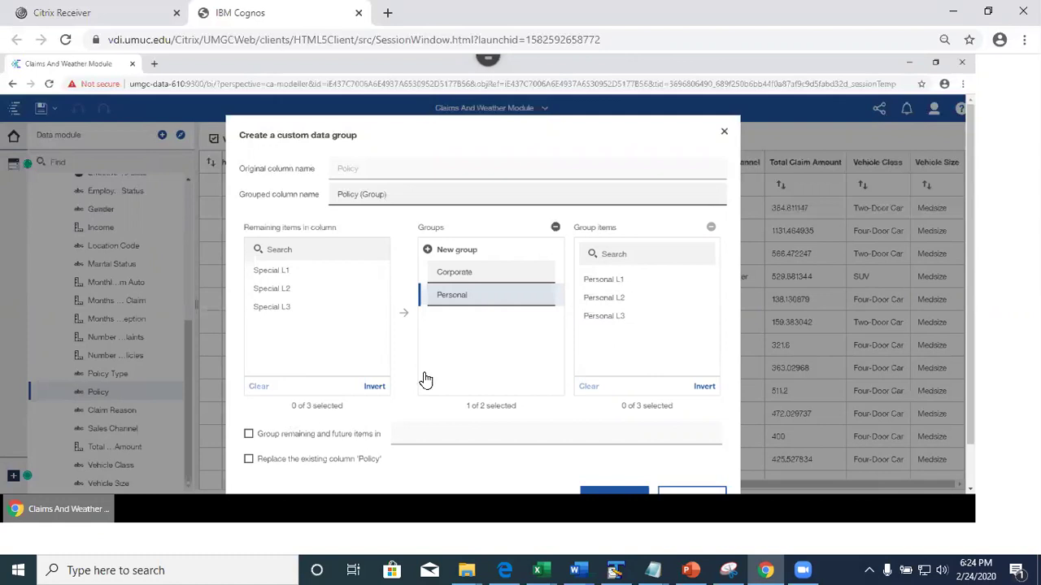
Step: Group the remaining and future items in a group named Special and create the Policy (Group) column
{"action": "left_click", "coordinate": [249, 435]}
{"action": "left_click", "coordinate": [441, 434]}
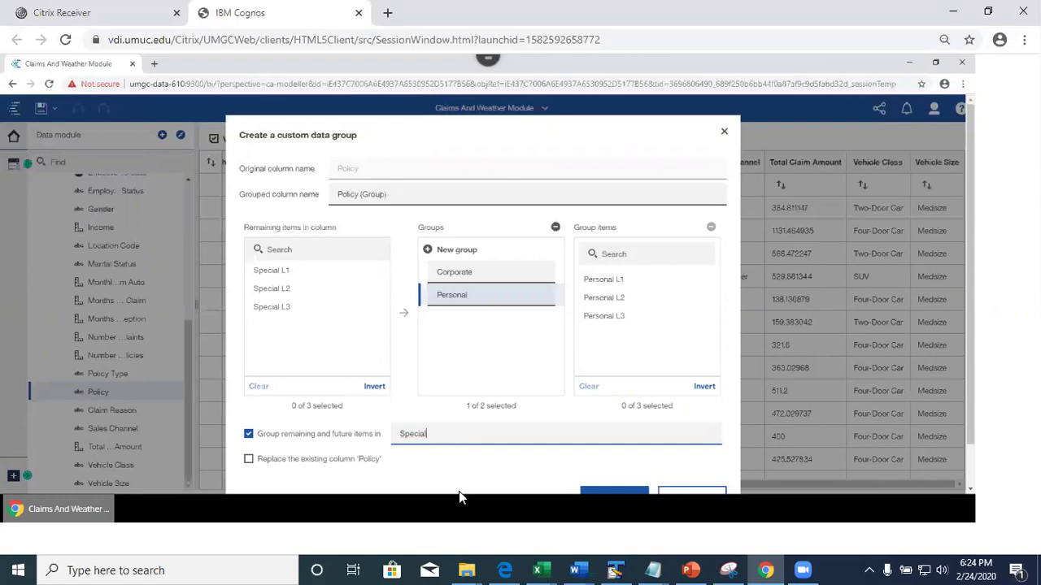
{"action": "left_click", "coordinate": [614, 495]}
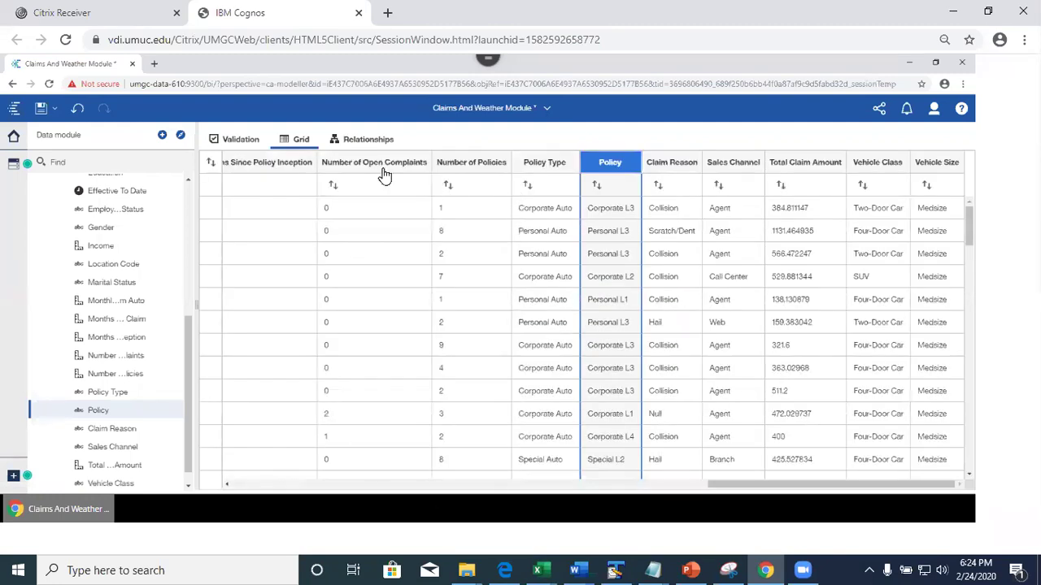
Step: Examine the Policy (Group) column in the data grid alongside the table's other grouped and original columns
{"action": "left_click_drag", "start_coordinate": [775, 488], "coordinate": [251, 491]}
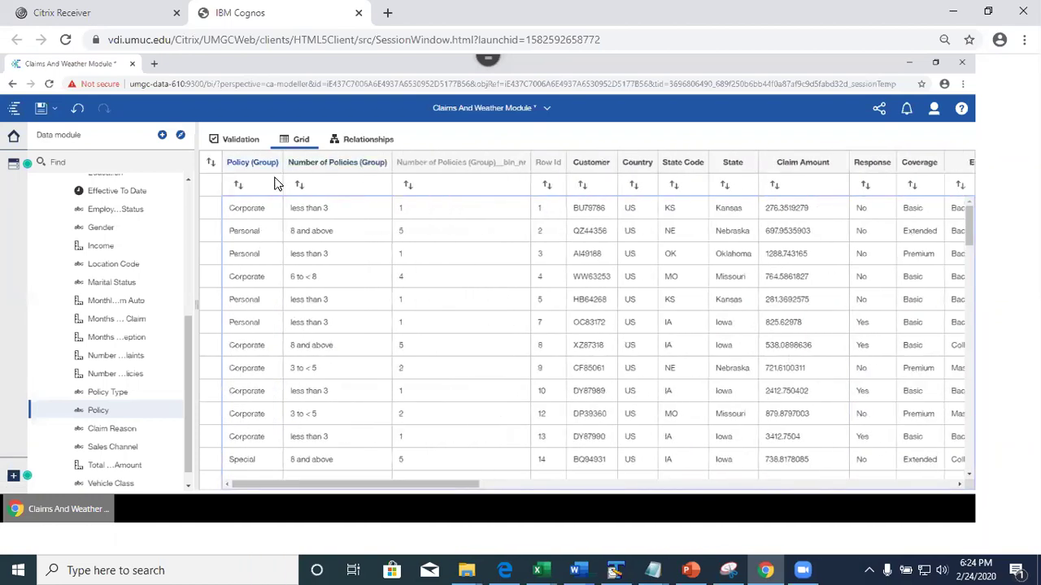
{"action": "left_click", "coordinate": [353, 485]}
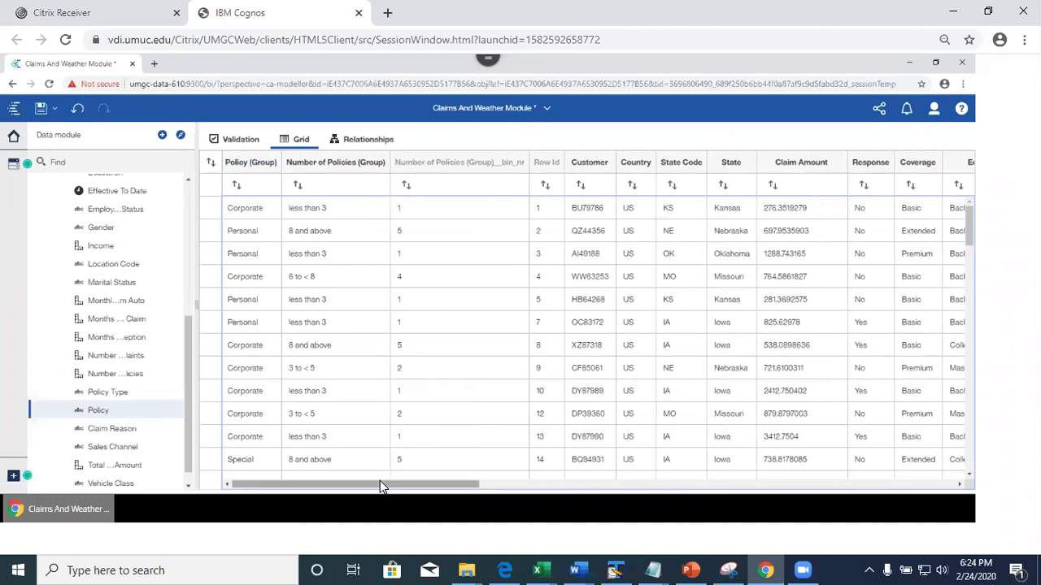
{"action": "left_click_drag", "start_coordinate": [380, 482], "coordinate": [337, 486]}
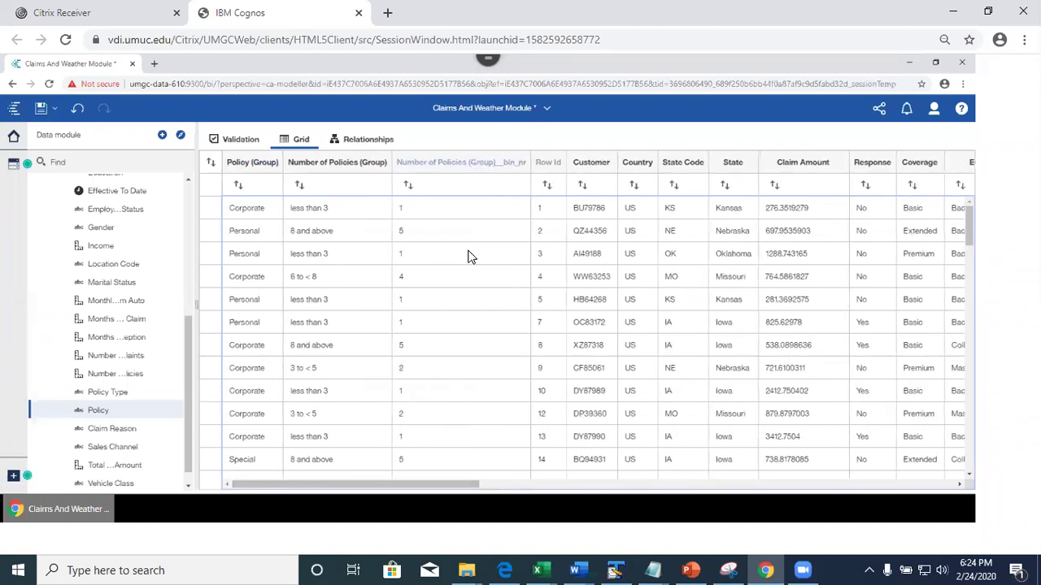
{"action": "left_click_drag", "start_coordinate": [446, 488], "coordinate": [520, 502]}
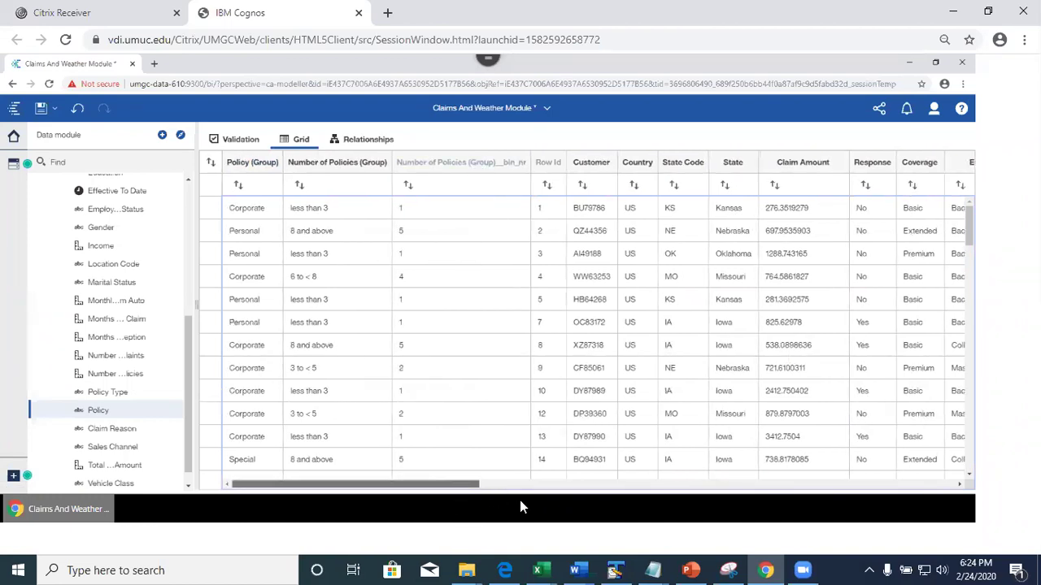
{"action": "left_click_drag", "start_coordinate": [657, 488], "coordinate": [354, 465]}
{"action": "left_click_drag", "start_coordinate": [580, 486], "coordinate": [225, 480]}
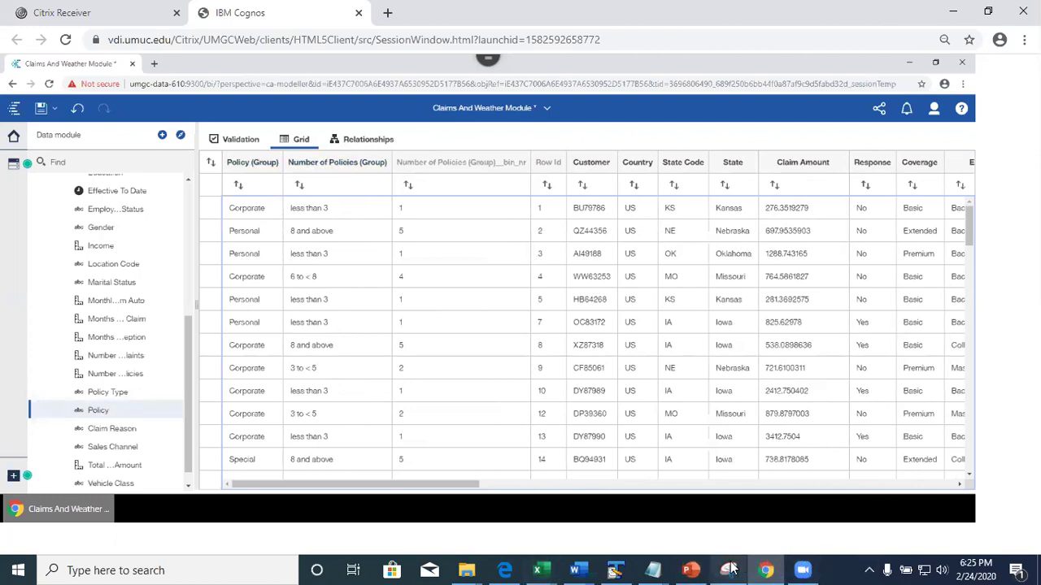
Step: Switch to PowerPoint and review the slides from Data group for categorical Variable through Decision Tree Visualization
{"action": "left_click", "coordinate": [691, 569]}
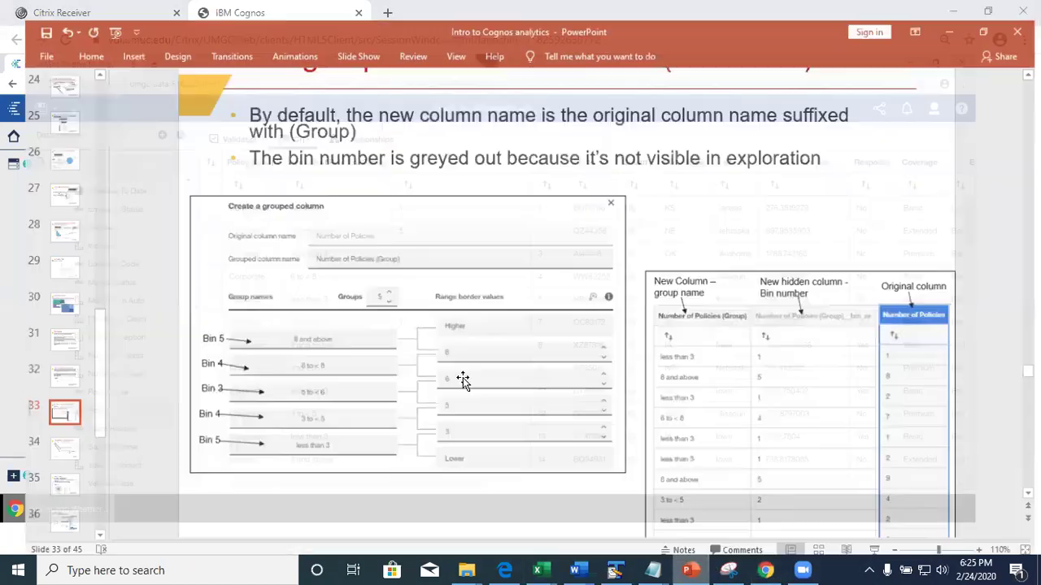
{"action": "left_click", "coordinate": [40, 442]}
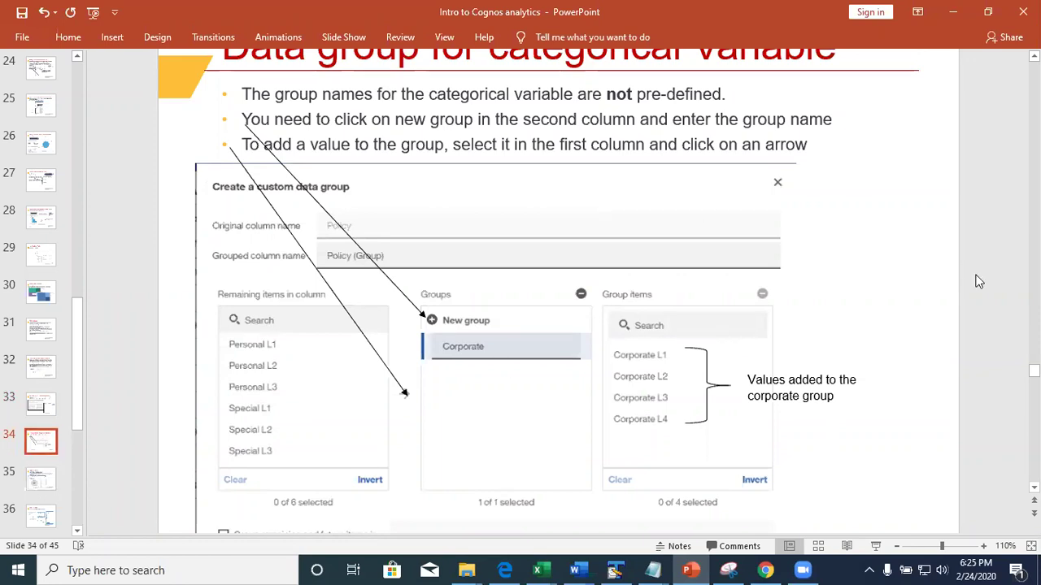
{"action": "scroll", "coordinate": [979, 281], "scroll_direction": "down", "scroll_amount": 4}
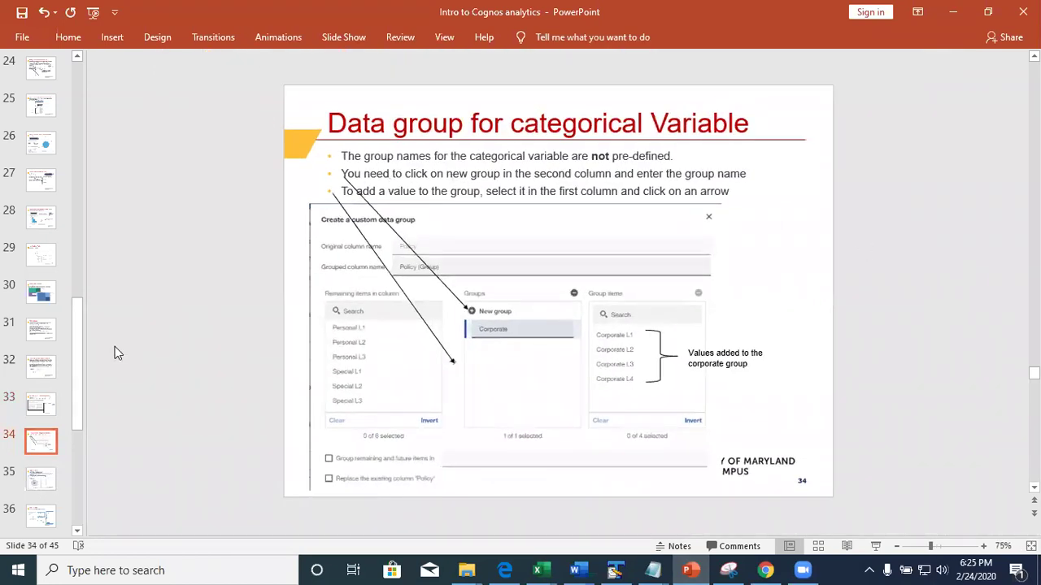
{"action": "left_click", "coordinate": [41, 480]}
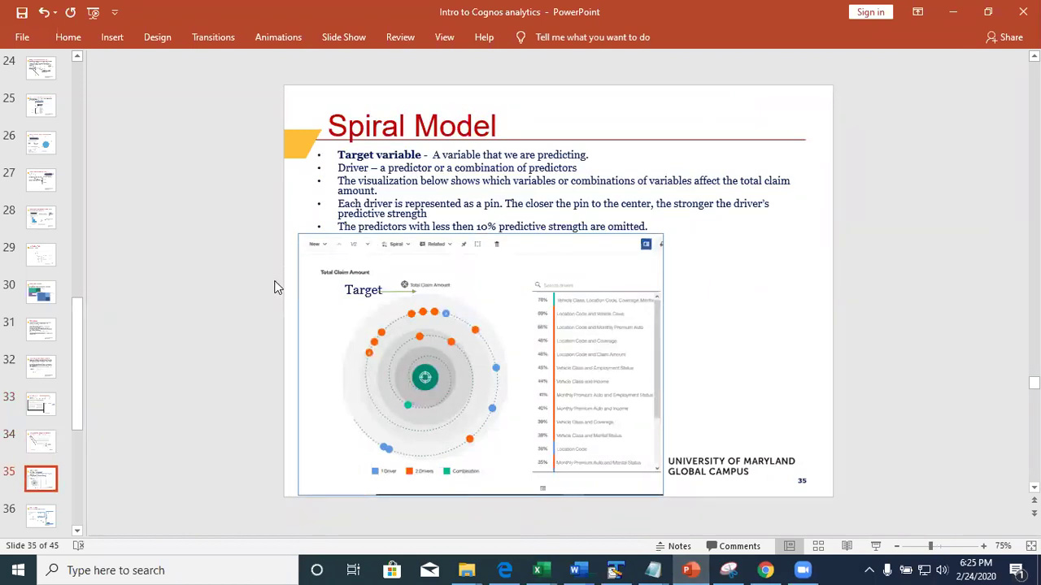
{"action": "left_click", "coordinate": [38, 520]}
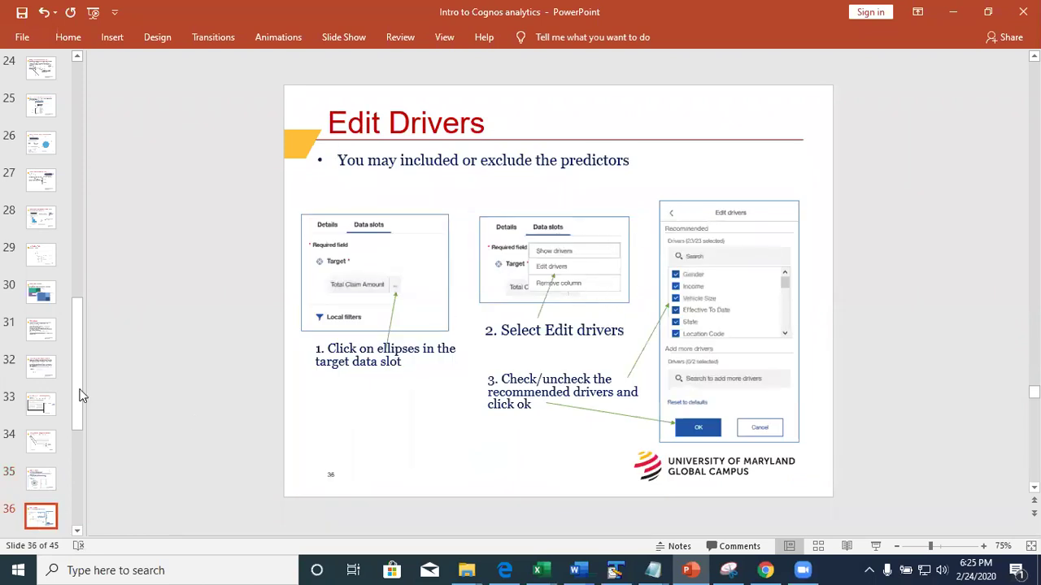
{"action": "scroll", "coordinate": [78, 423], "scroll_direction": "down", "scroll_amount": 3}
{"action": "left_click", "coordinate": [47, 439]}
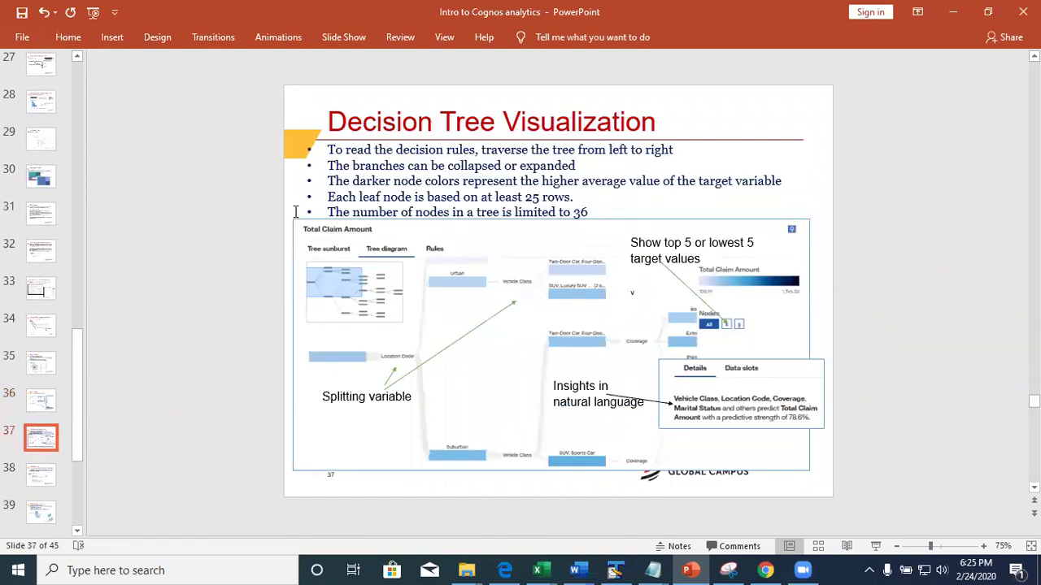
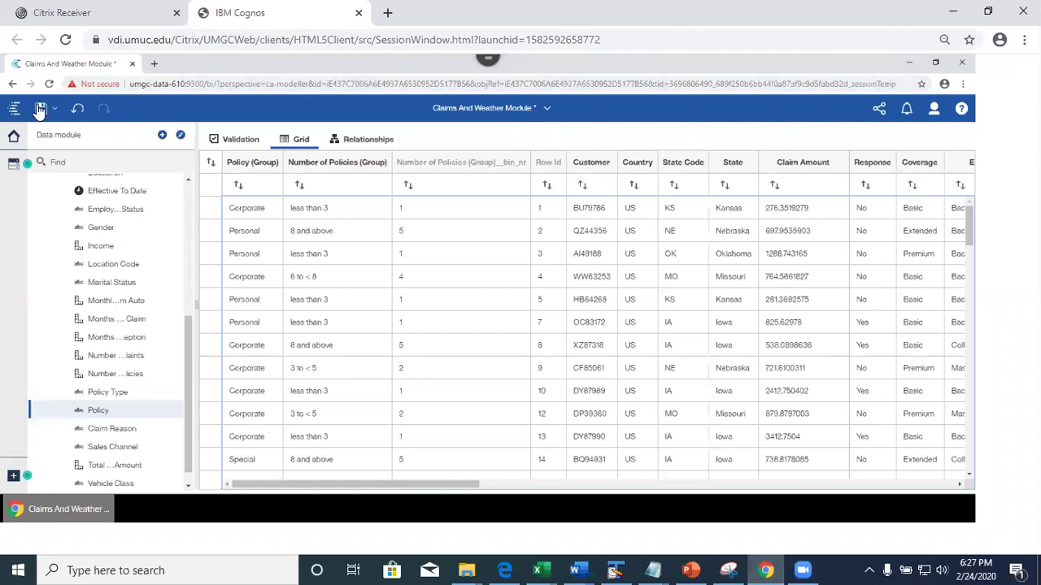
Step: Save and close the Claims And Weather Module, and reopen the Claims Exploration
{"action": "left_click", "coordinate": [545, 113]}
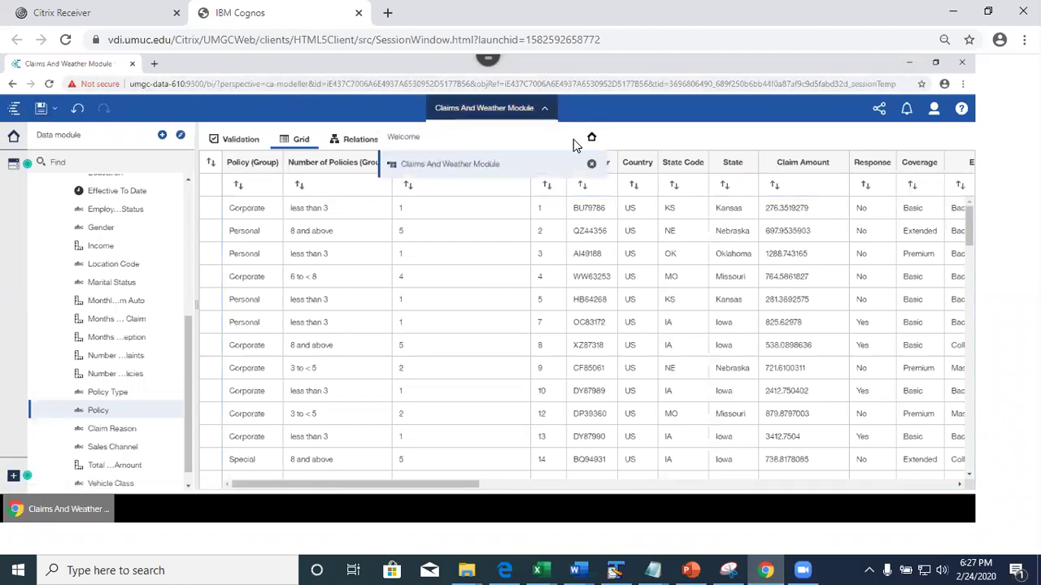
{"action": "left_click", "coordinate": [592, 166]}
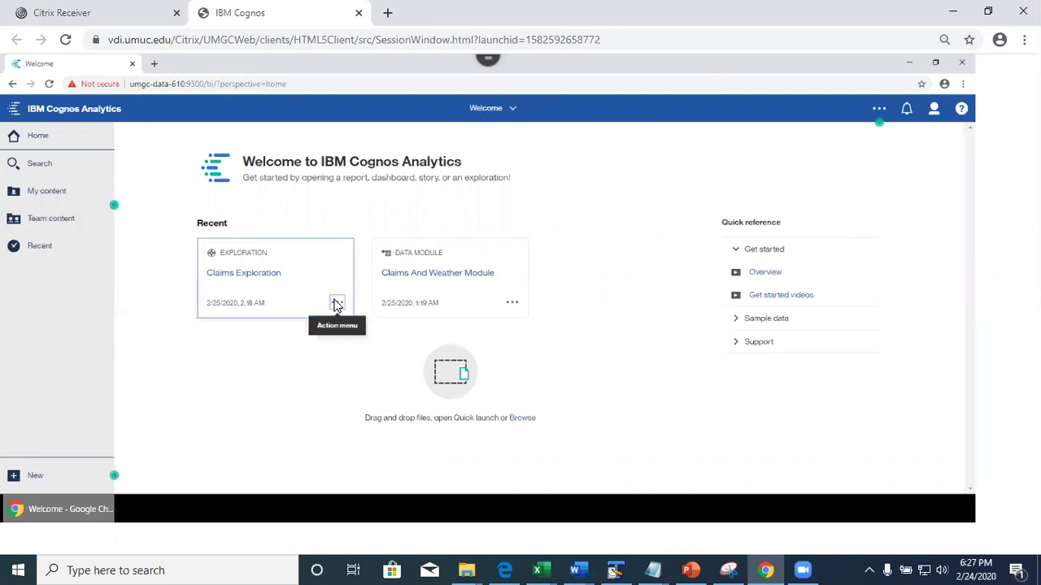
{"action": "left_click", "coordinate": [336, 304]}
{"action": "left_click", "coordinate": [360, 313]}
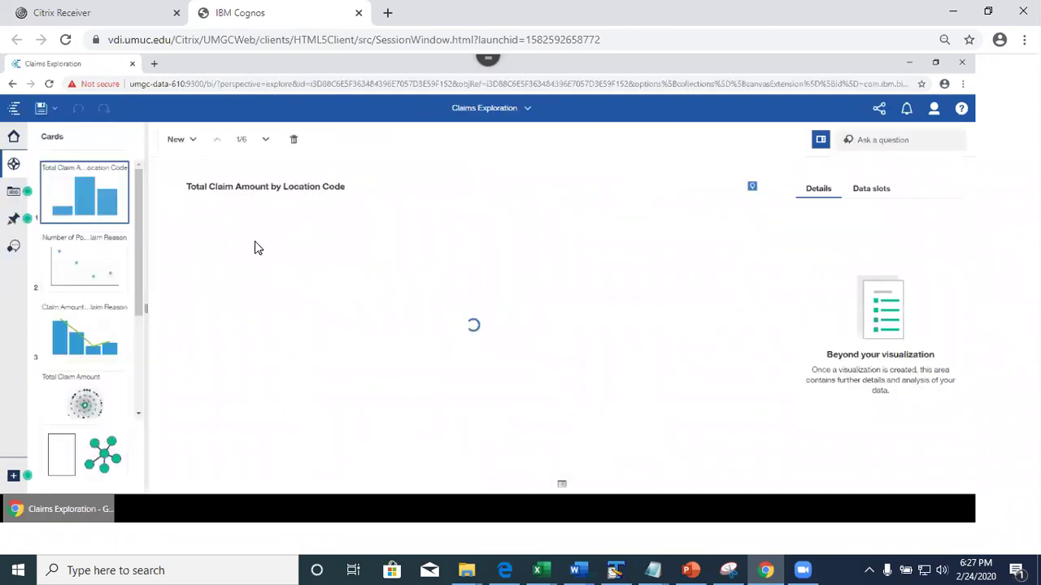
Step: Review the module's columns and the data slots of the Total Claim Amount by Location Code chart, and return to the list of cards
{"action": "left_click", "coordinate": [13, 192]}
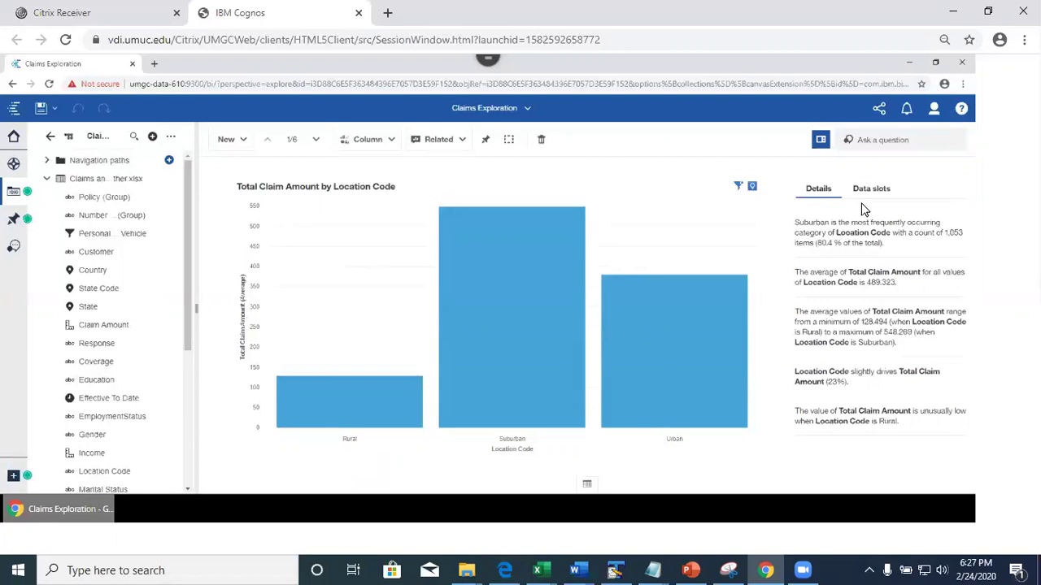
{"action": "left_click", "coordinate": [880, 188]}
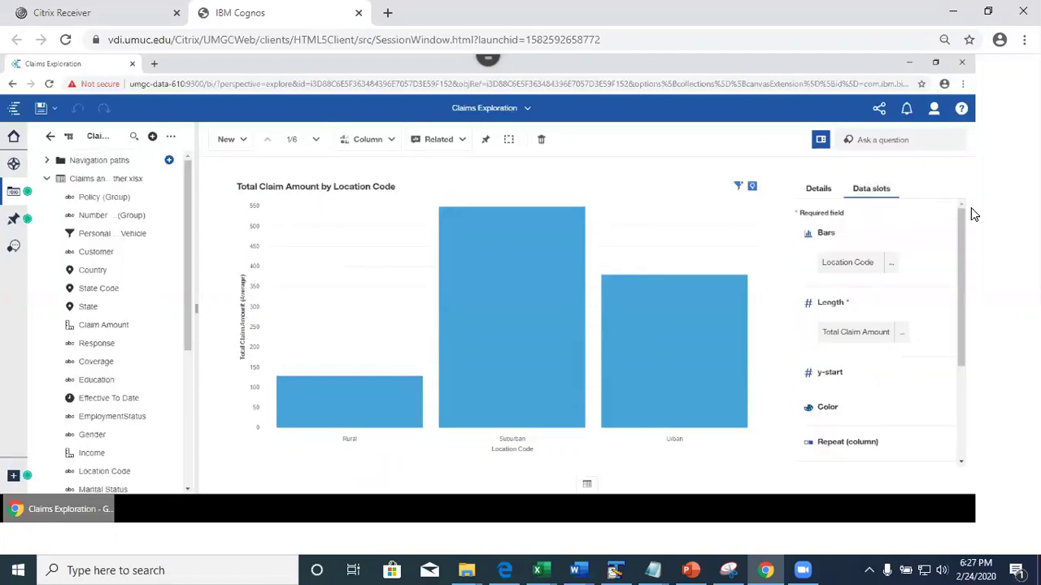
{"action": "left_click_drag", "start_coordinate": [962, 258], "coordinate": [978, 403]}
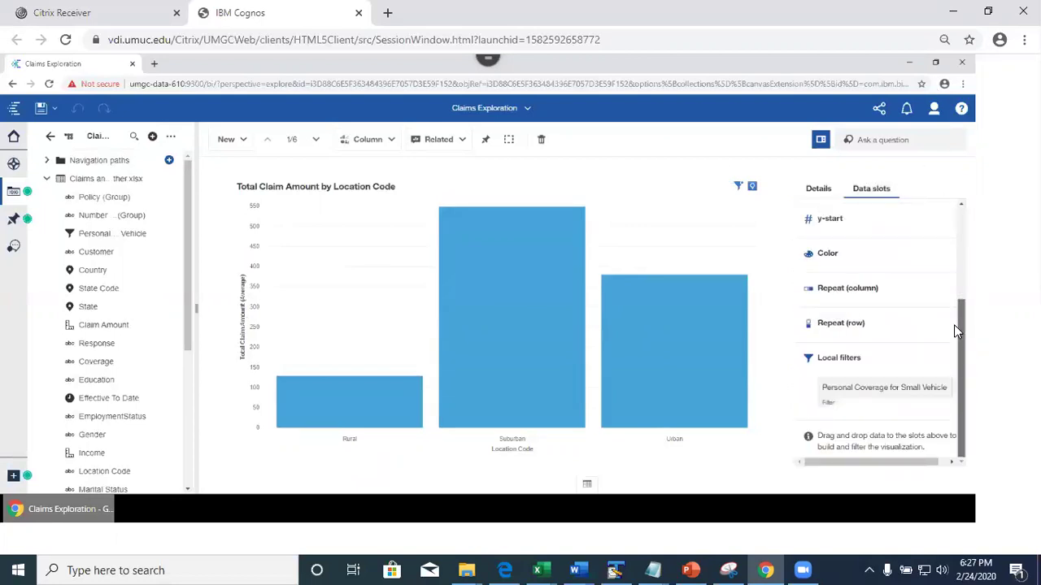
{"action": "left_click_drag", "start_coordinate": [957, 330], "coordinate": [940, 177]}
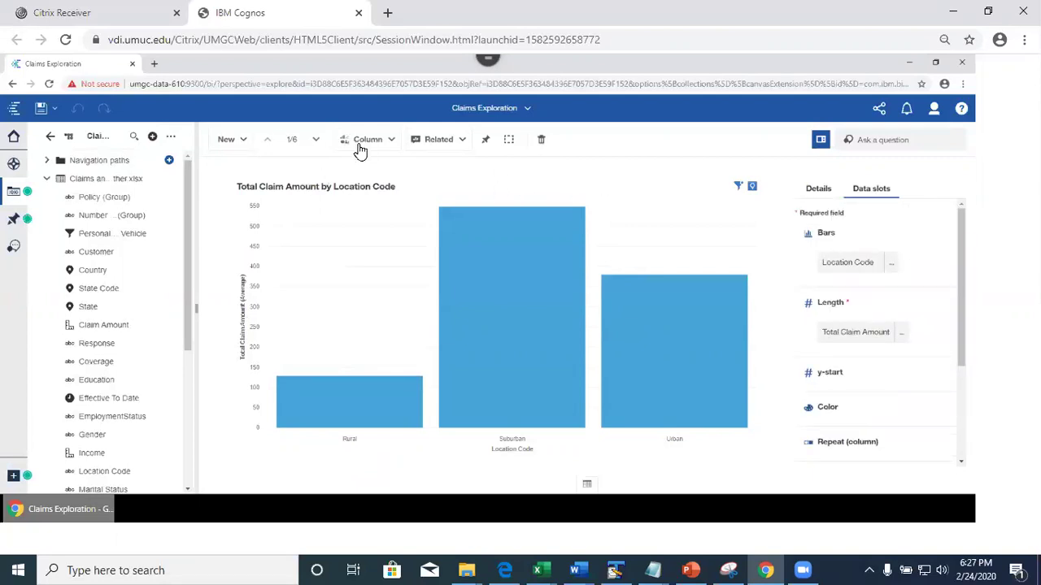
{"action": "left_click", "coordinate": [13, 165]}
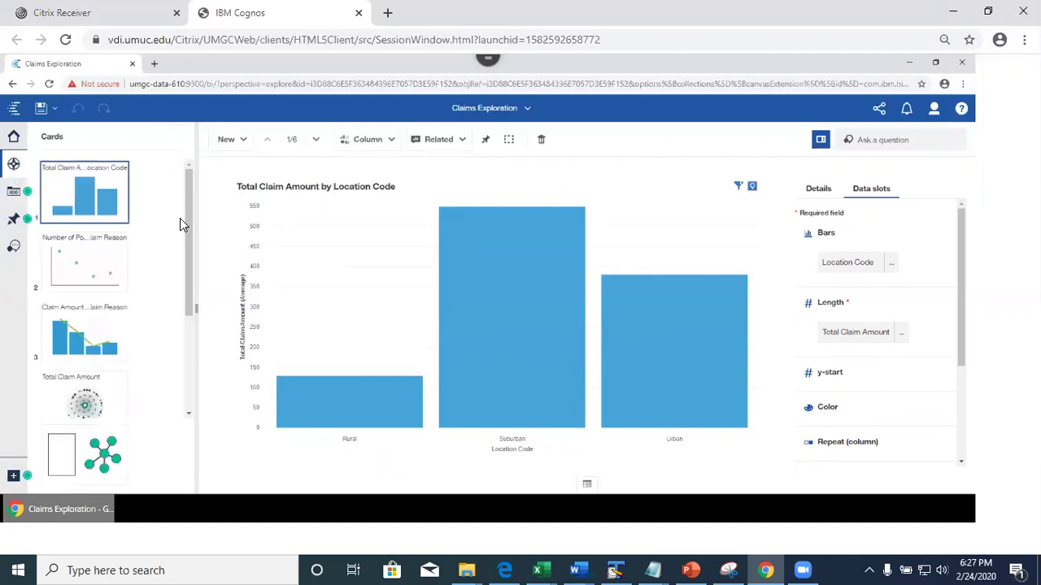
{"action": "mouse_move", "coordinate": [191, 274]}
{"action": "left_mouse_down"}
{"action": "mouse_move", "coordinate": [190, 409]}
{"action": "mouse_move", "coordinate": [186, 263]}
{"action": "left_mouse_up"}
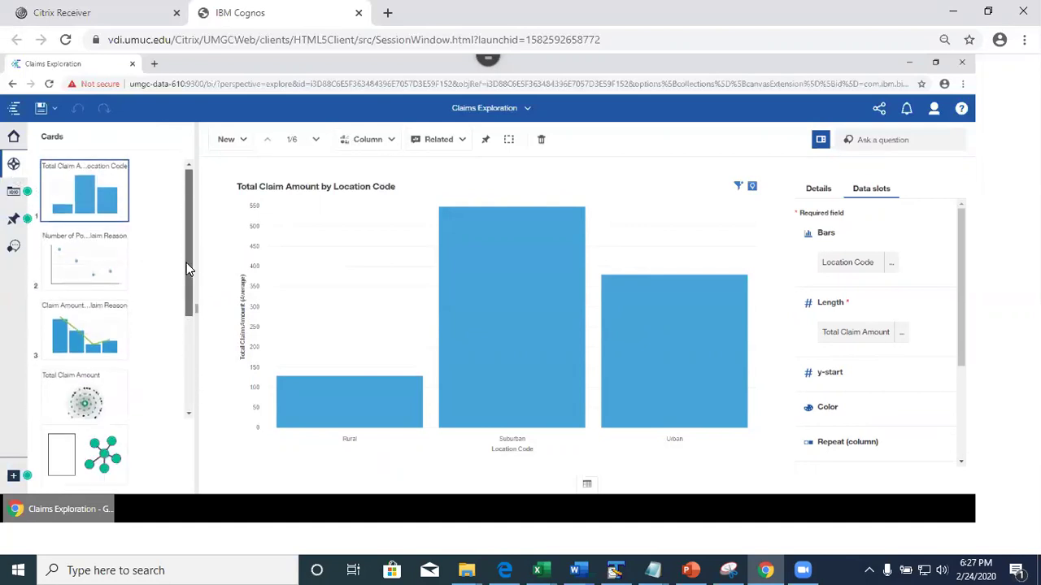
Step: Add a new card after the Number of Policies by Claim Reason card and choose Bar as its visualization type
{"action": "left_click", "coordinate": [73, 258]}
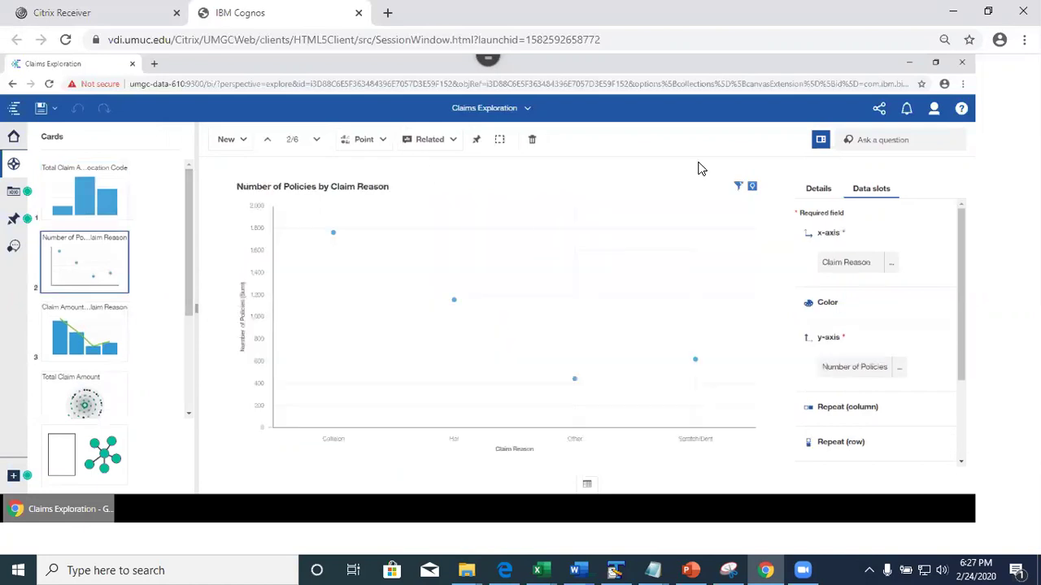
{"action": "left_click", "coordinate": [88, 189]}
{"action": "left_click", "coordinate": [81, 260]}
{"action": "left_click_drag", "start_coordinate": [962, 353], "coordinate": [452, 336]}
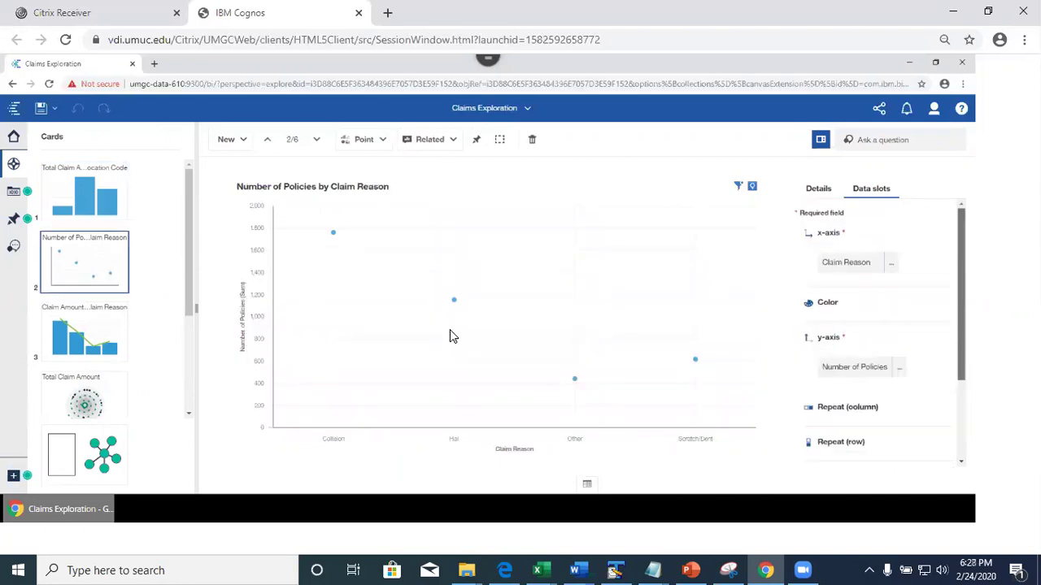
{"action": "left_click", "coordinate": [226, 140]}
{"action": "left_click", "coordinate": [276, 209]}
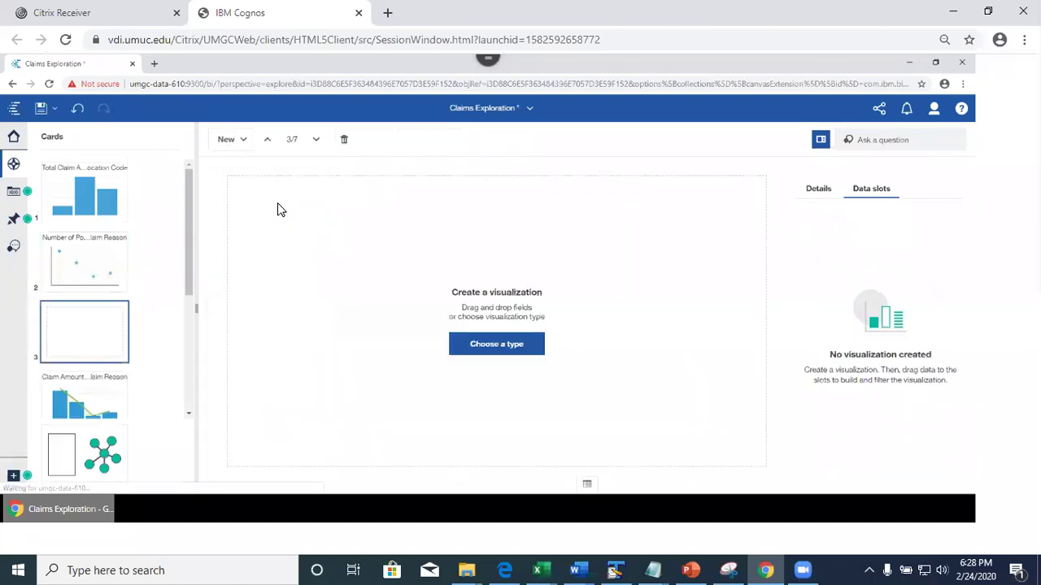
{"action": "left_click", "coordinate": [497, 345]}
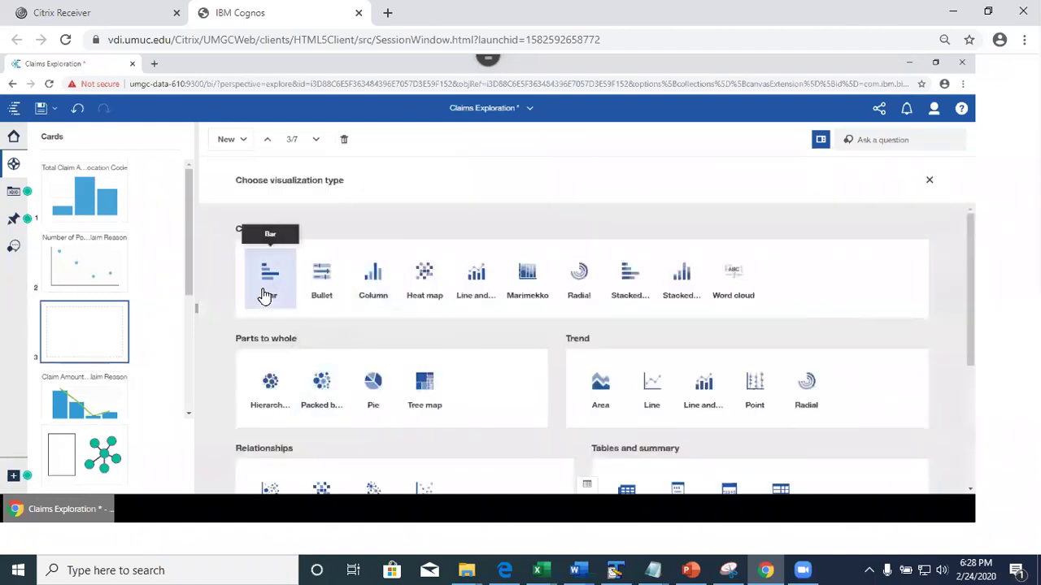
{"action": "left_click", "coordinate": [268, 296]}
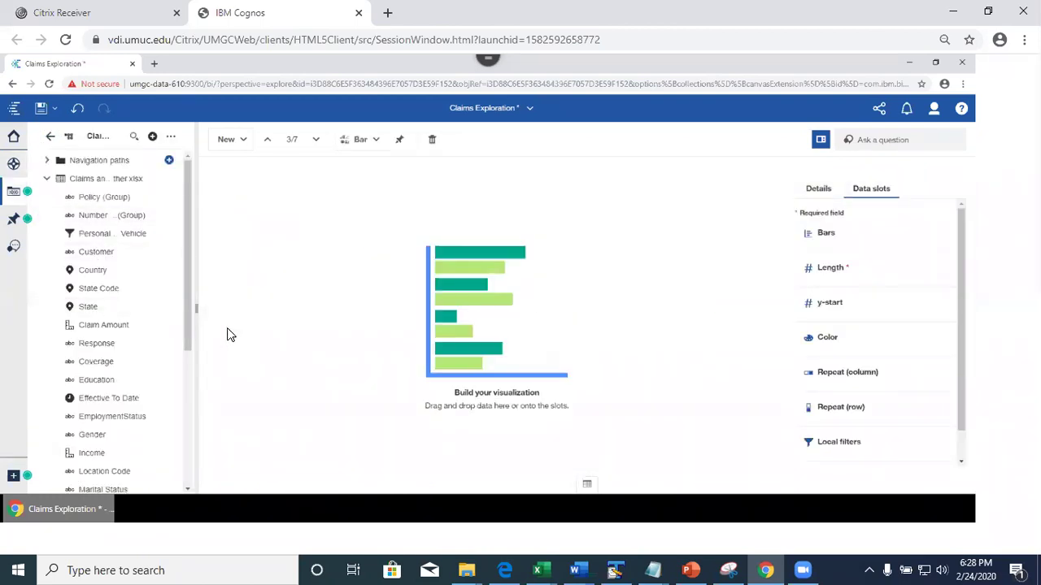
Step: Assign Total Claim Amount to the bar chart's Length slot and State Code to its Bars slot
{"action": "left_click_drag", "start_coordinate": [189, 293], "coordinate": [192, 439]}
{"action": "left_click_drag", "start_coordinate": [118, 430], "coordinate": [848, 266]}
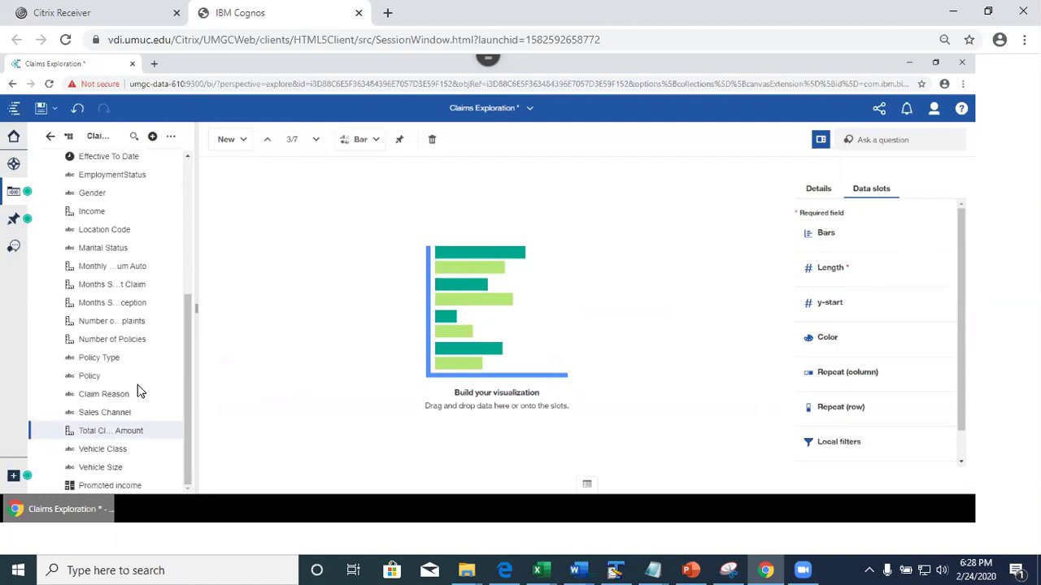
{"action": "left_click_drag", "start_coordinate": [113, 430], "coordinate": [852, 272]}
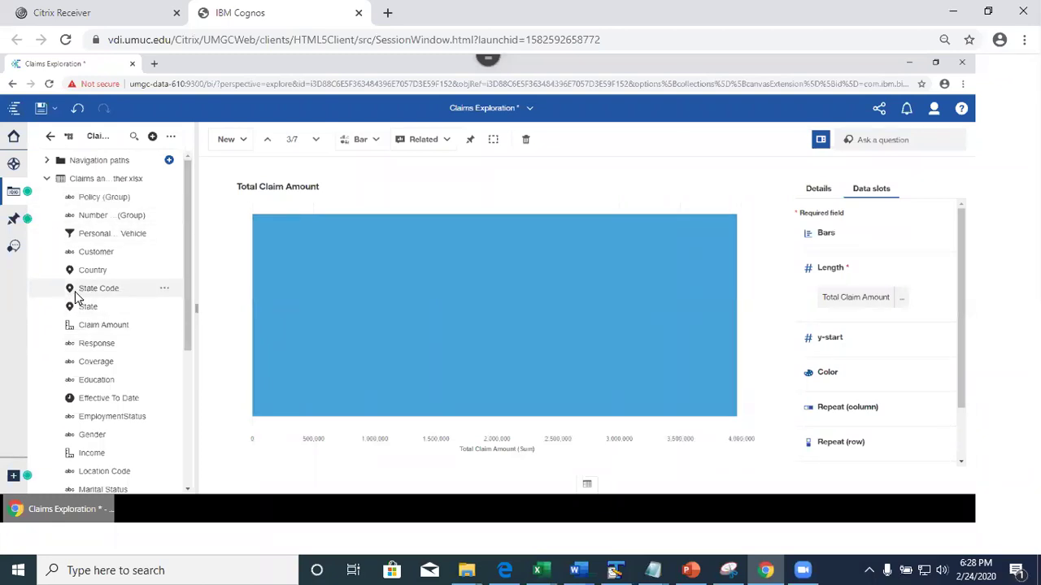
{"action": "left_click_drag", "start_coordinate": [82, 292], "coordinate": [860, 240]}
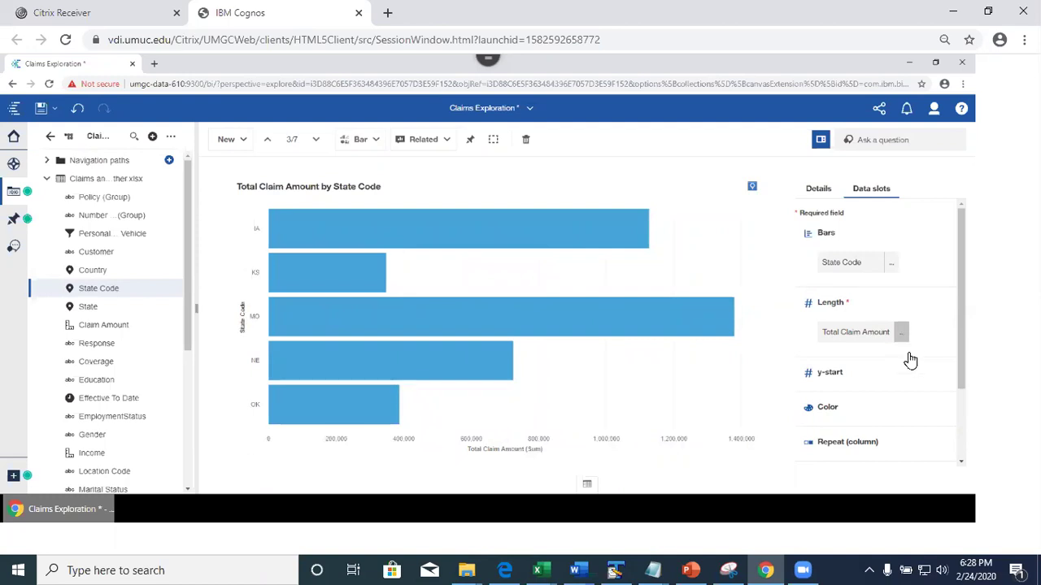
Step: Try to use Gender as a local filter of the State Code bar chart, and remove the field from the Color slot
{"action": "left_click_drag", "start_coordinate": [963, 357], "coordinate": [954, 447]}
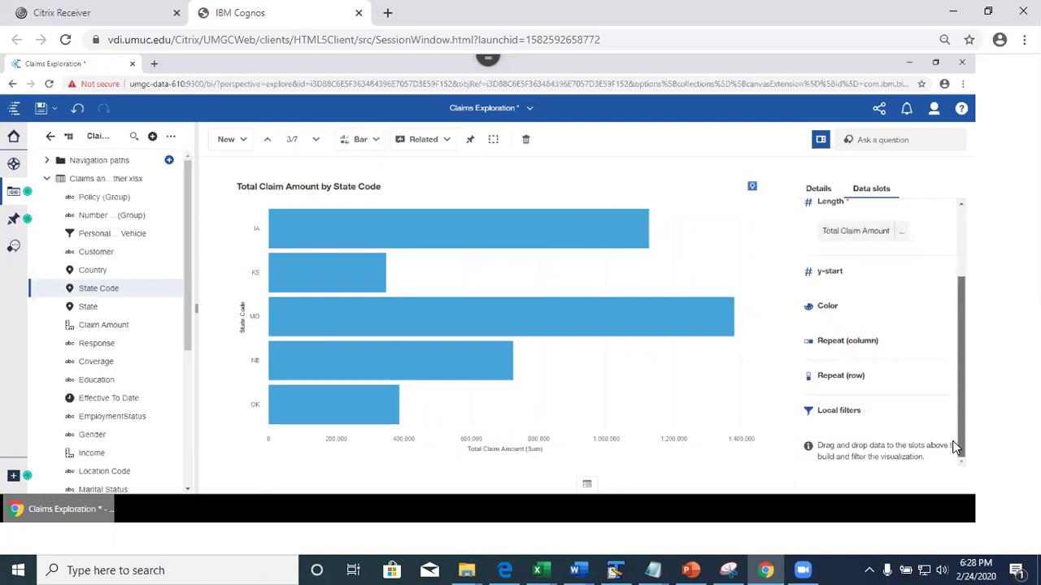
{"action": "left_click_drag", "start_coordinate": [969, 392], "coordinate": [967, 472]}
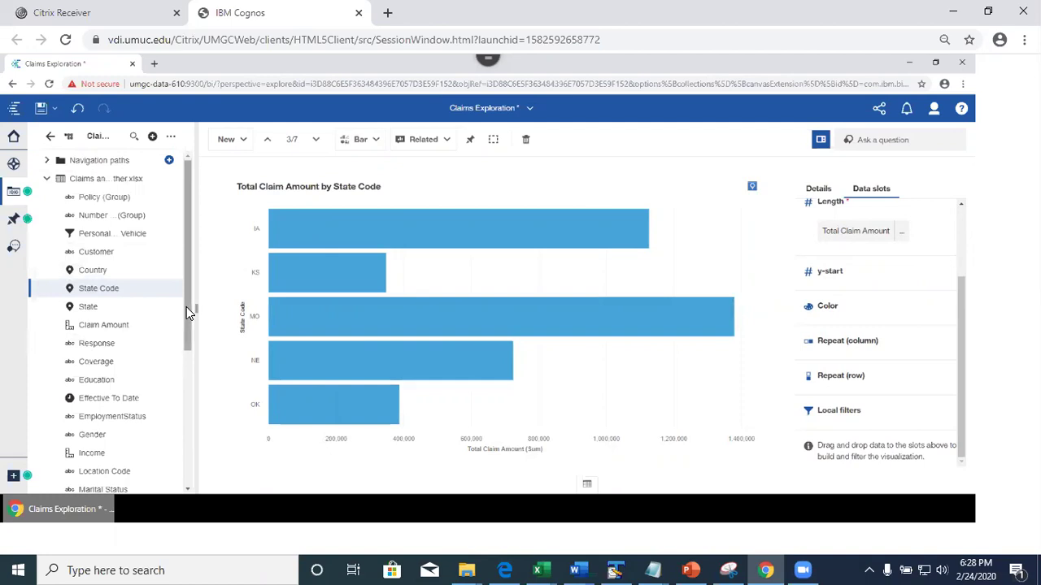
{"action": "left_click_drag", "start_coordinate": [186, 308], "coordinate": [189, 389]}
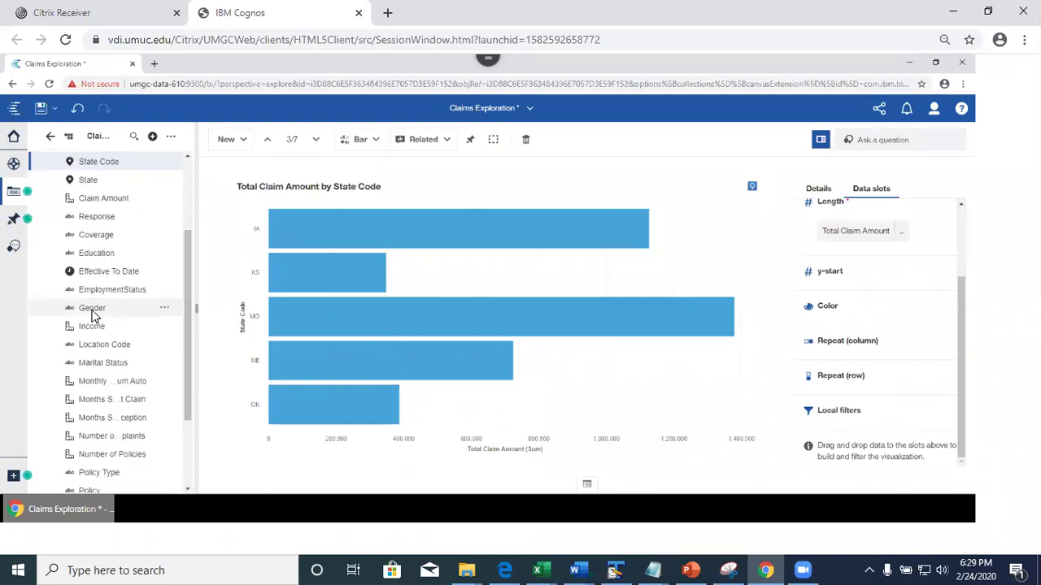
{"action": "left_click_drag", "start_coordinate": [92, 313], "coordinate": [834, 413]}
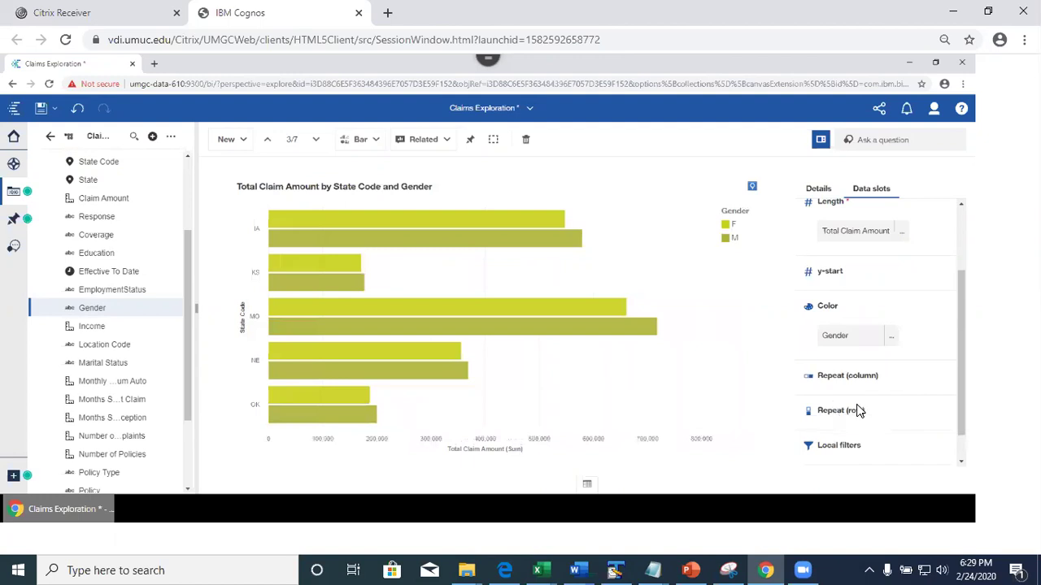
{"action": "left_click_drag", "start_coordinate": [957, 402], "coordinate": [959, 467]}
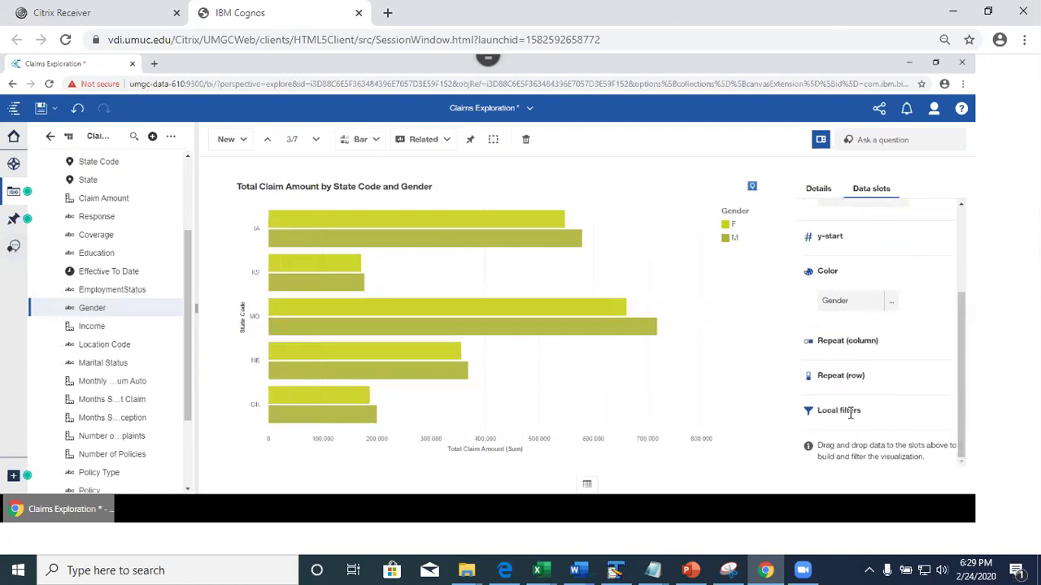
{"action": "double_click", "coordinate": [811, 414]}
{"action": "left_click_drag", "start_coordinate": [858, 294], "coordinate": [855, 409]}
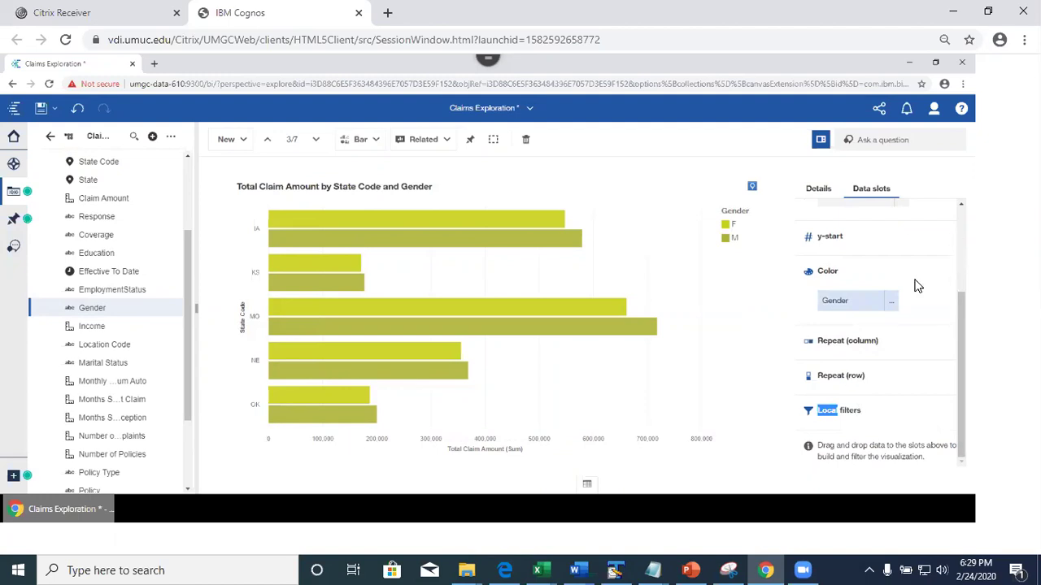
{"action": "left_click", "coordinate": [891, 303]}
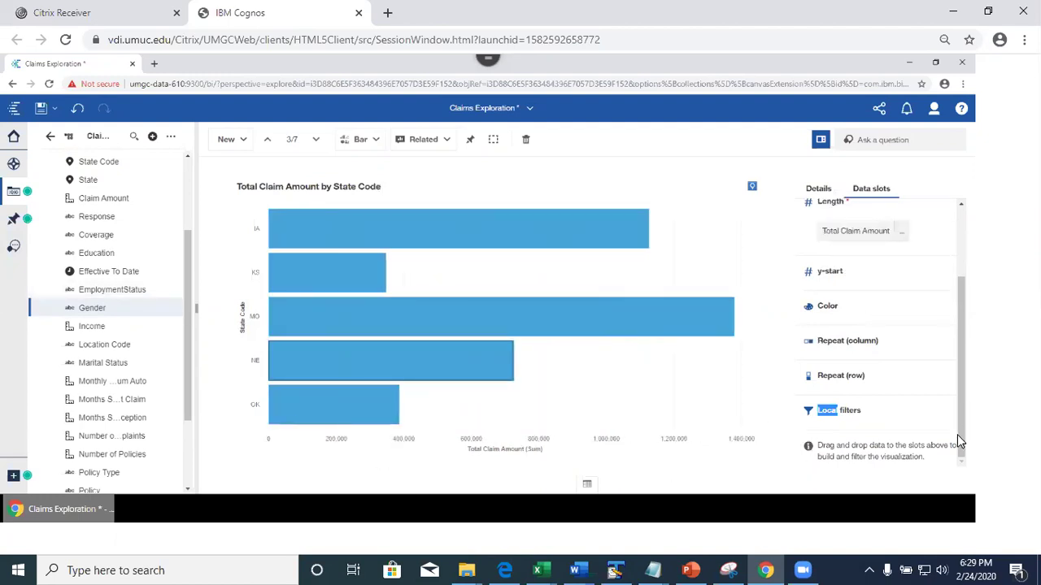
Step: Add Gender as a local filter on the Total Claim Amount by State Code chart, including only M
{"action": "left_click_drag", "start_coordinate": [94, 313], "coordinate": [856, 433]}
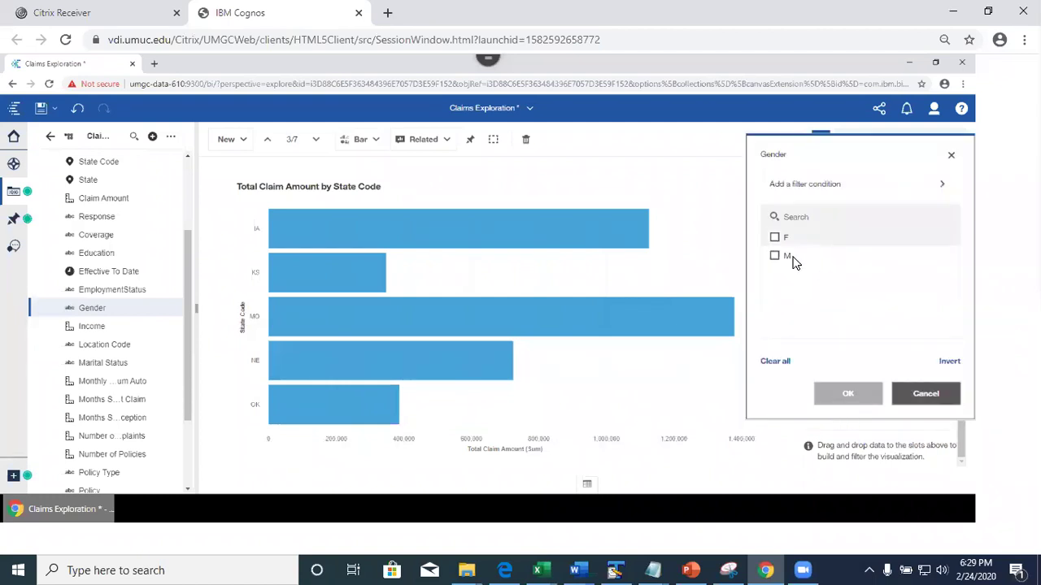
{"action": "left_click", "coordinate": [775, 257]}
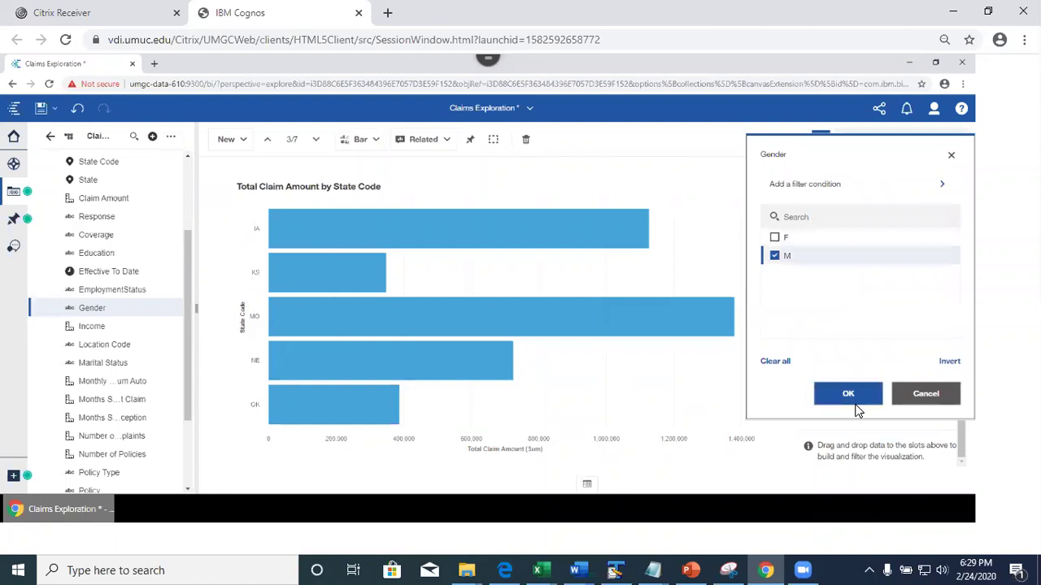
{"action": "left_click", "coordinate": [848, 395]}
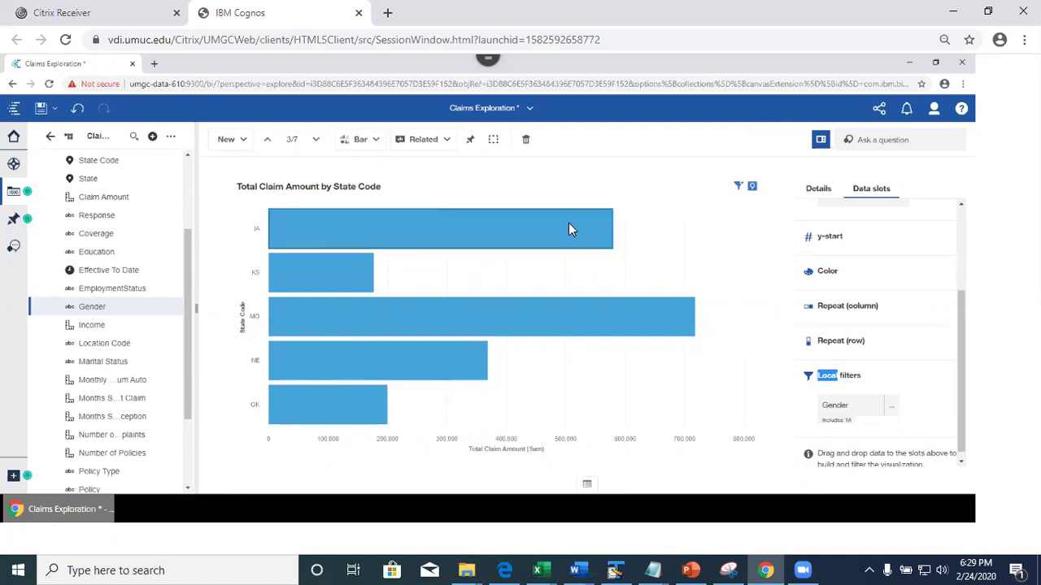
Step: Duplicate the first card, Total Claim Amount by Location Code, from the list of cards
{"action": "left_click", "coordinate": [13, 163]}
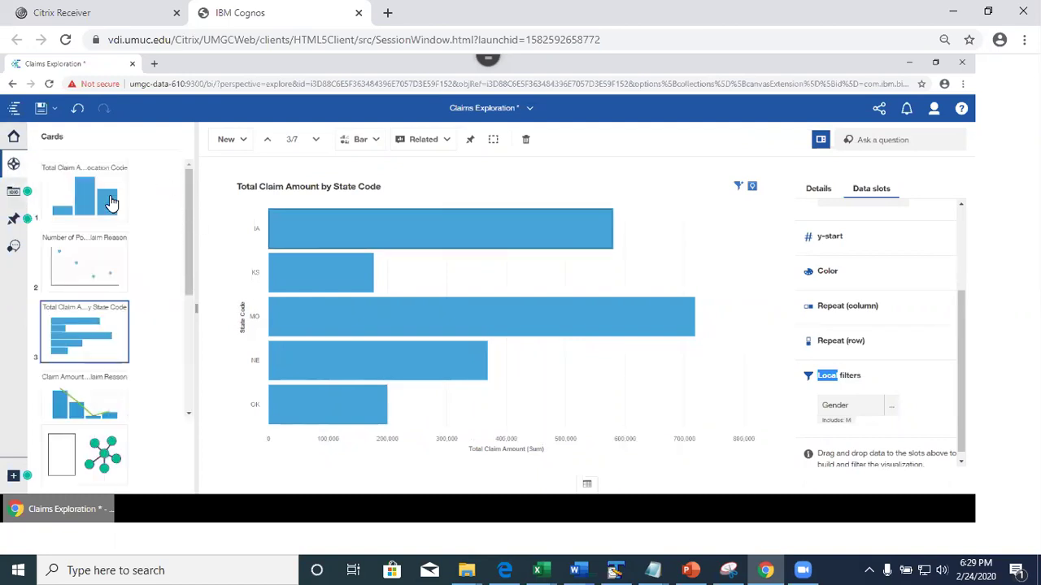
{"action": "mouse_move", "coordinate": [98, 198]}
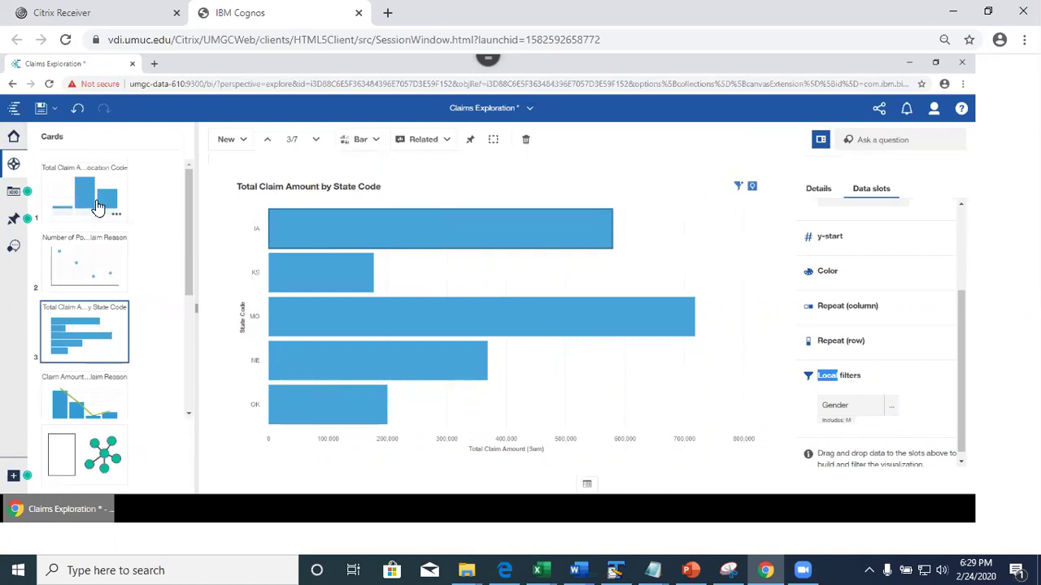
{"action": "left_click", "coordinate": [120, 217]}
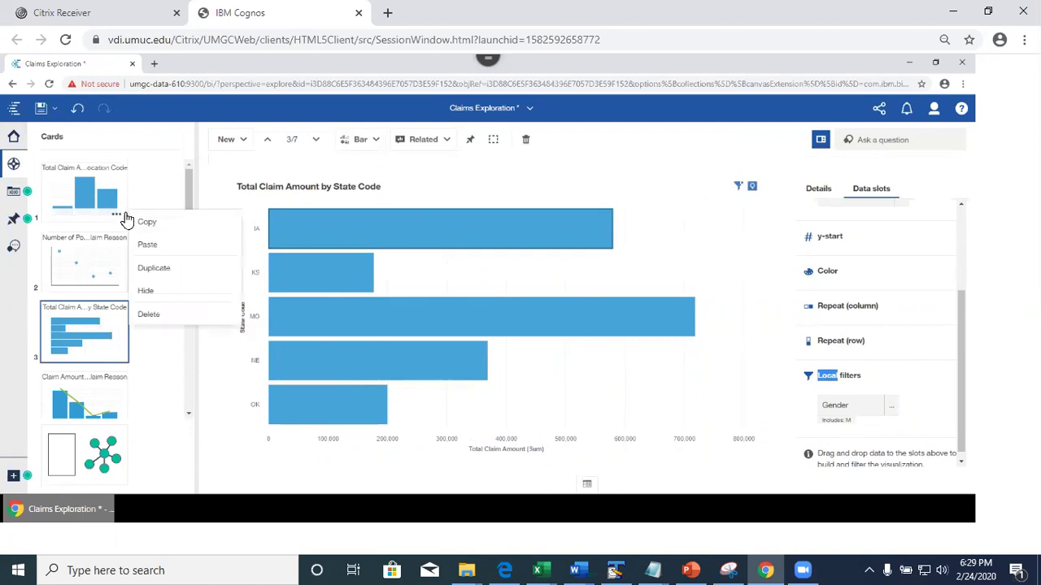
{"action": "left_click", "coordinate": [162, 272]}
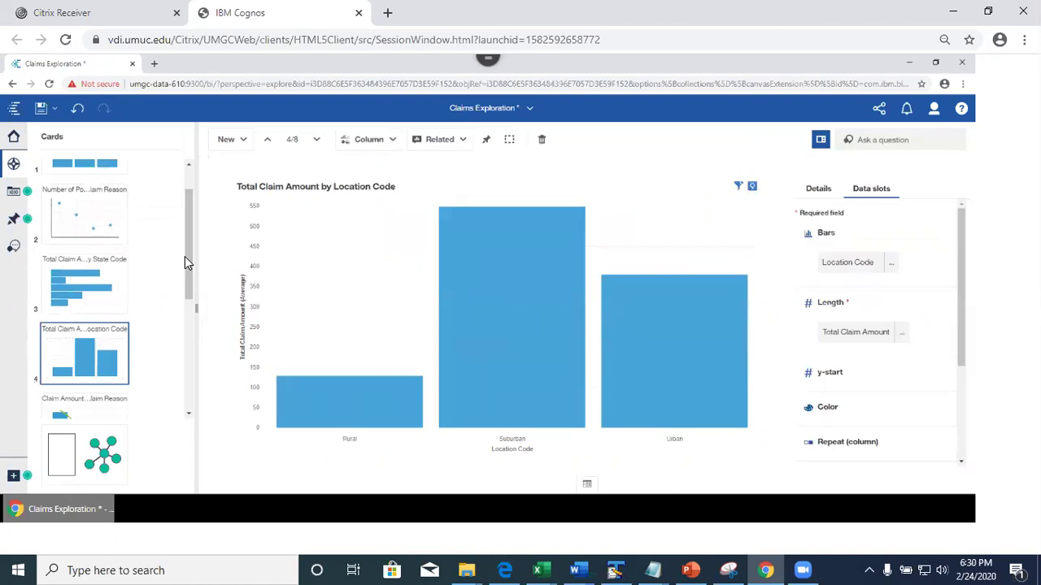
Step: Compare the data slots and local filters of the duplicated Total Claim Amount by Location Code card with the original card
{"action": "scroll", "coordinate": [184, 221], "scroll_direction": "up", "scroll_amount": 1}
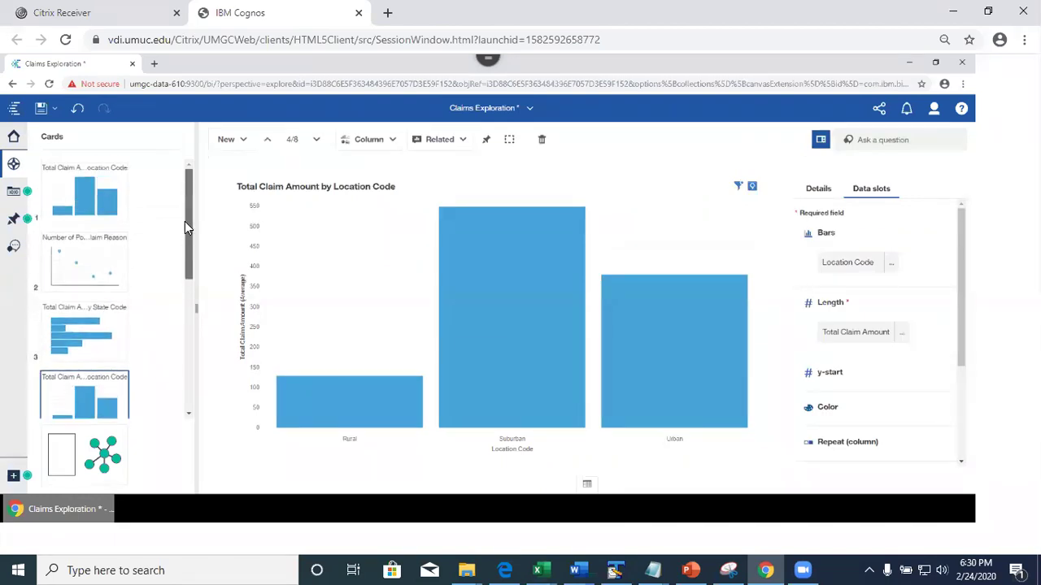
{"action": "left_click_drag", "start_coordinate": [185, 224], "coordinate": [179, 283]}
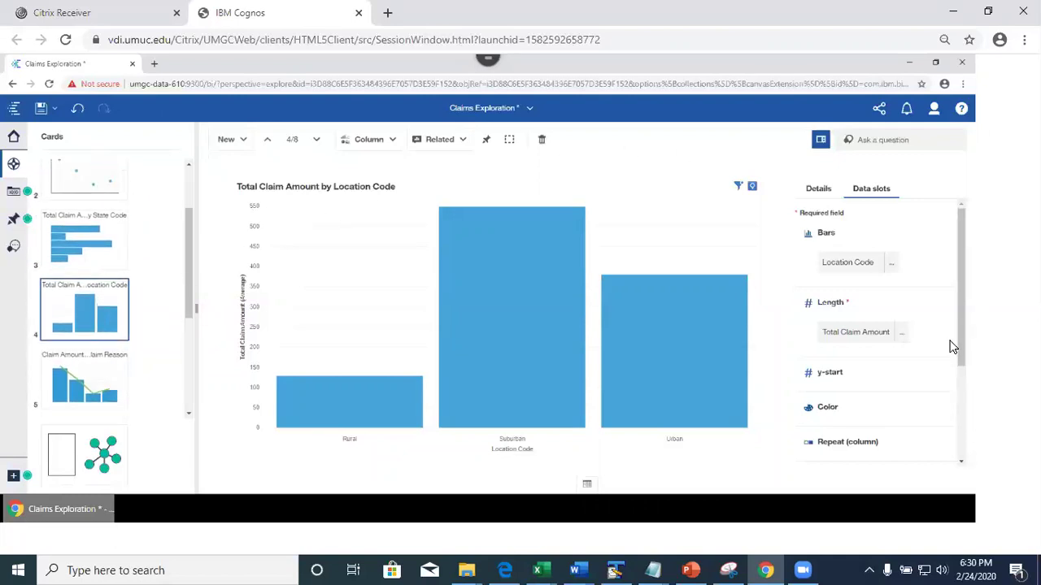
{"action": "left_click_drag", "start_coordinate": [968, 343], "coordinate": [965, 397]}
{"action": "left_click_drag", "start_coordinate": [964, 348], "coordinate": [964, 473]}
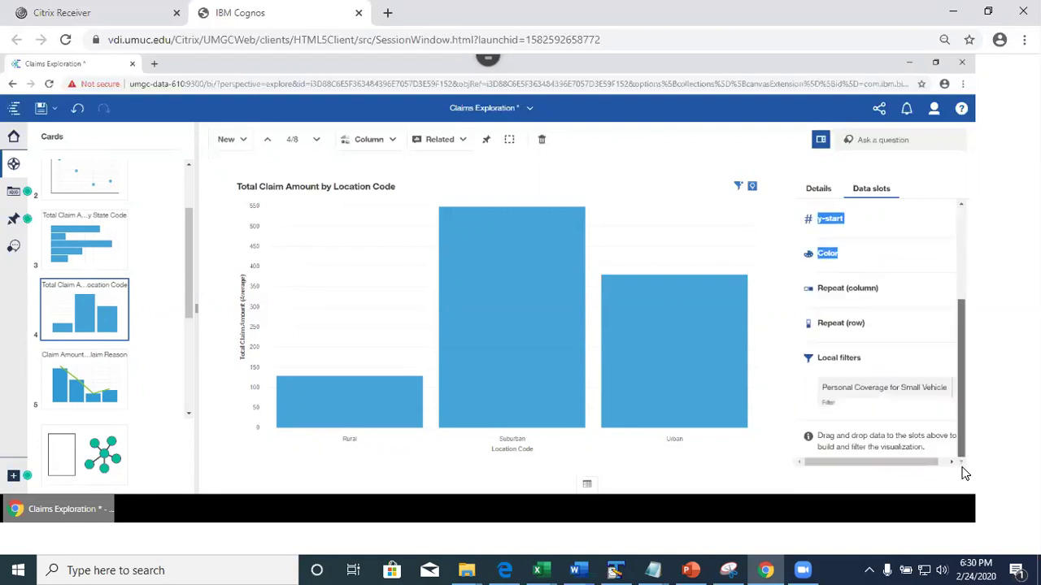
{"action": "scroll", "coordinate": [878, 394], "scroll_direction": "up", "scroll_amount": 2}
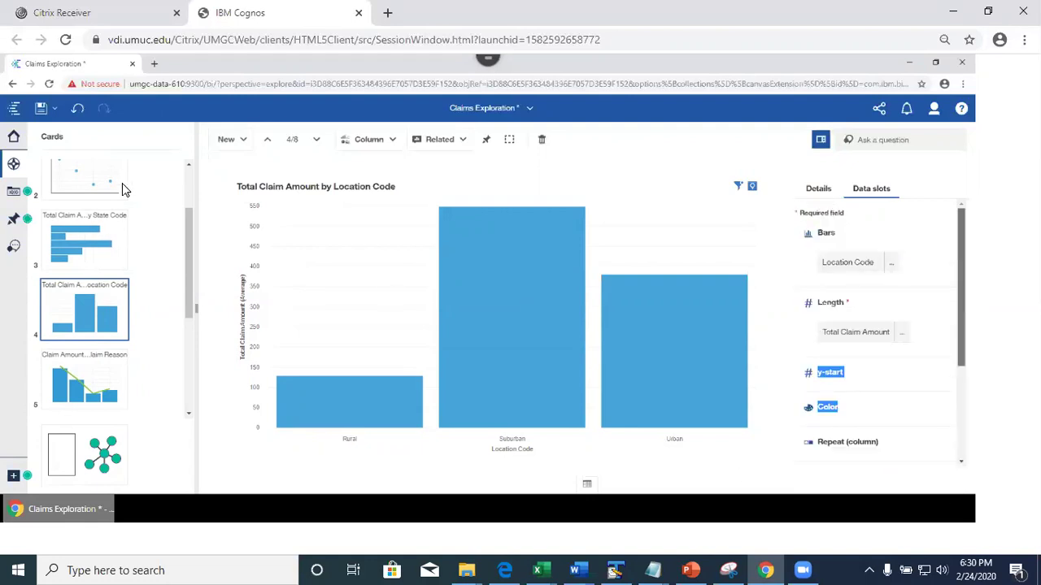
{"action": "left_click", "coordinate": [113, 187]}
{"action": "scroll", "coordinate": [183, 288], "scroll_direction": "up", "scroll_amount": 3}
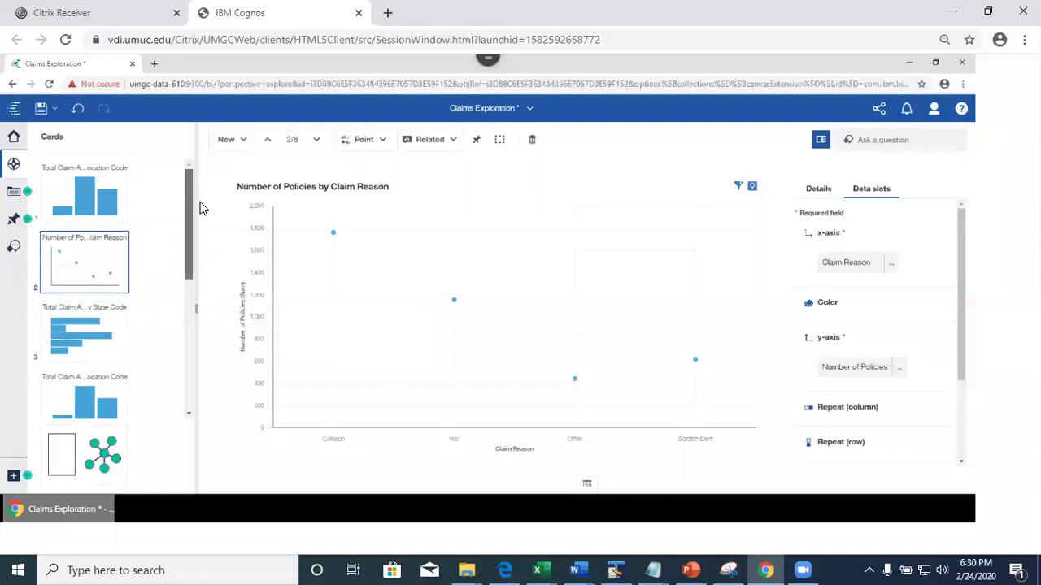
{"action": "left_click", "coordinate": [99, 190]}
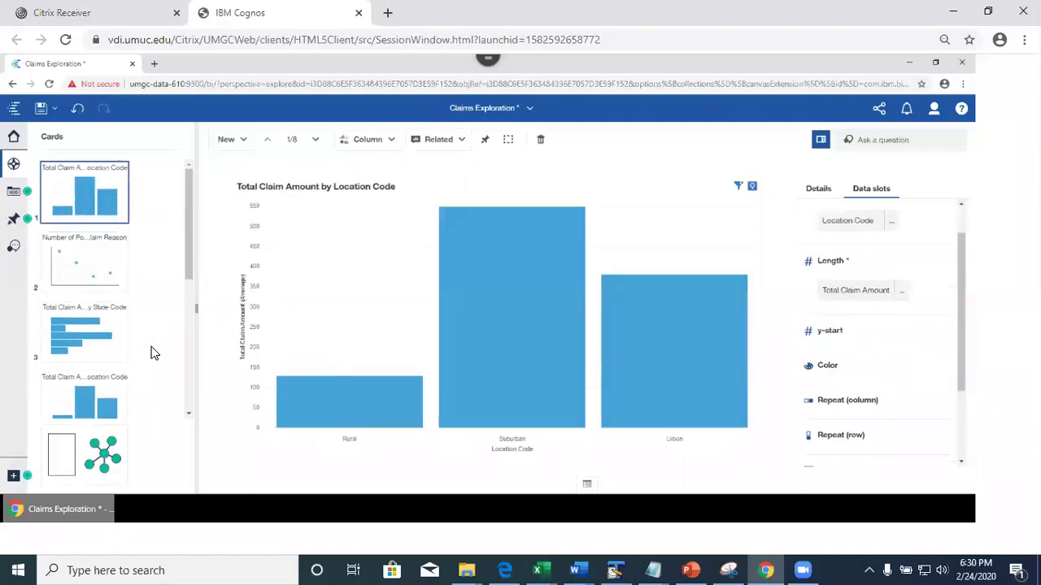
{"action": "left_click_drag", "start_coordinate": [957, 357], "coordinate": [570, 317]}
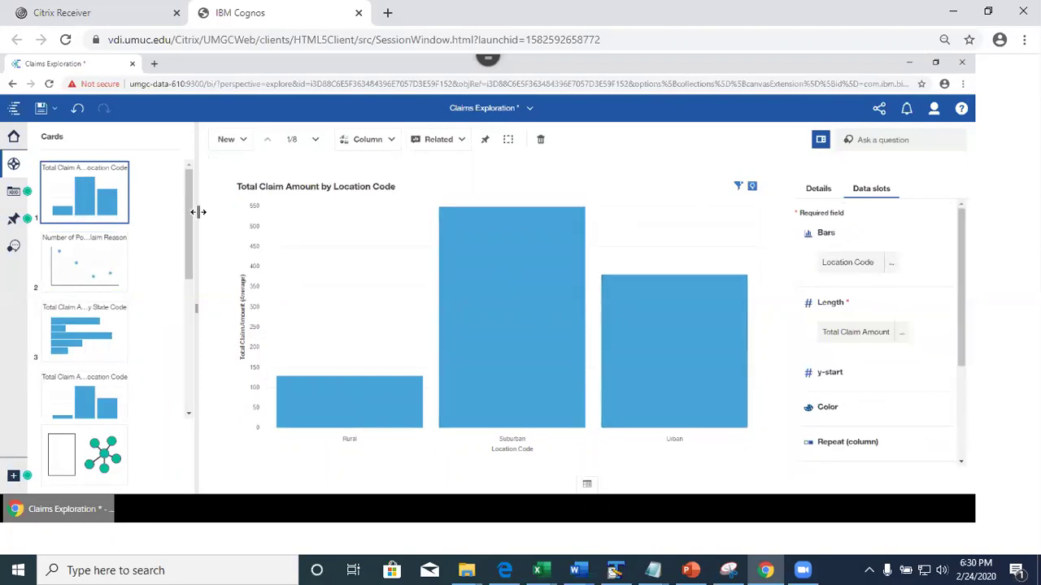
{"action": "left_click", "coordinate": [94, 413]}
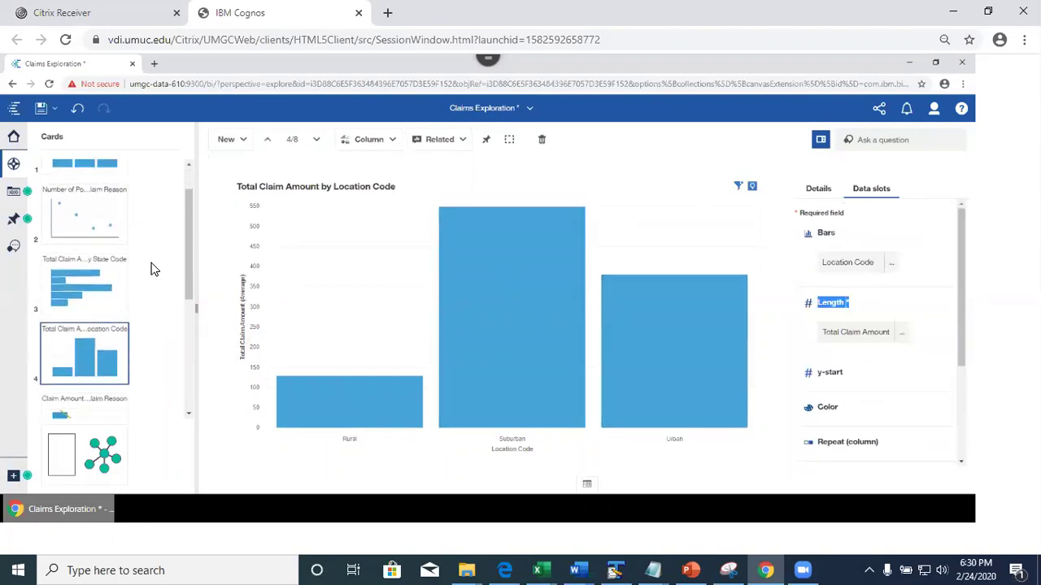
Step: Duplicate the Total Claim Amount by State Code card
{"action": "left_click", "coordinate": [81, 280]}
{"action": "mouse_move", "coordinate": [188, 272]}
{"action": "left_mouse_down"}
{"action": "mouse_move", "coordinate": [186, 456]}
{"action": "mouse_move", "coordinate": [200, 309]}
{"action": "mouse_move", "coordinate": [193, 259]}
{"action": "left_mouse_up"}
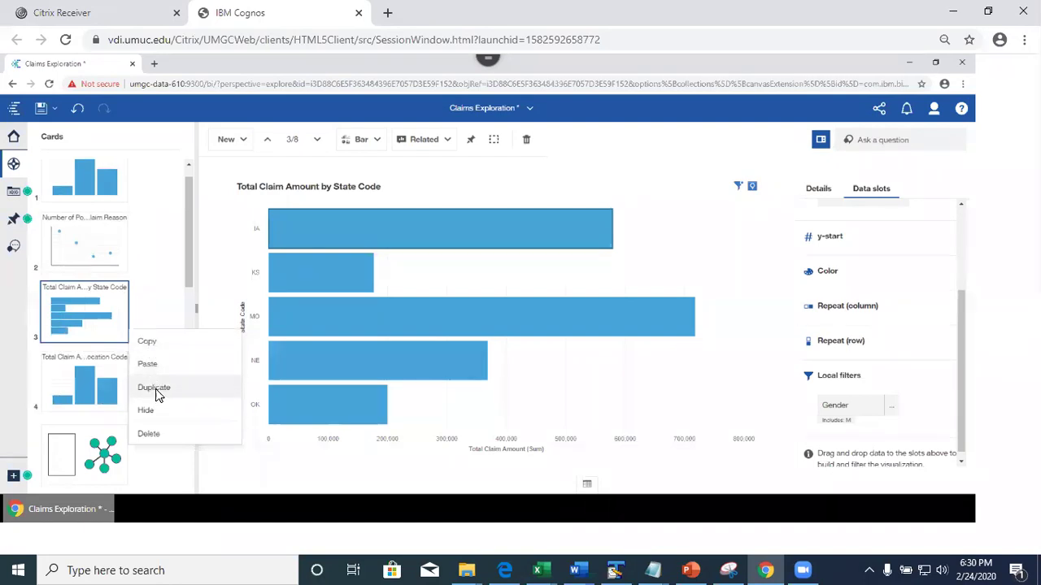
{"action": "left_click", "coordinate": [154, 388]}
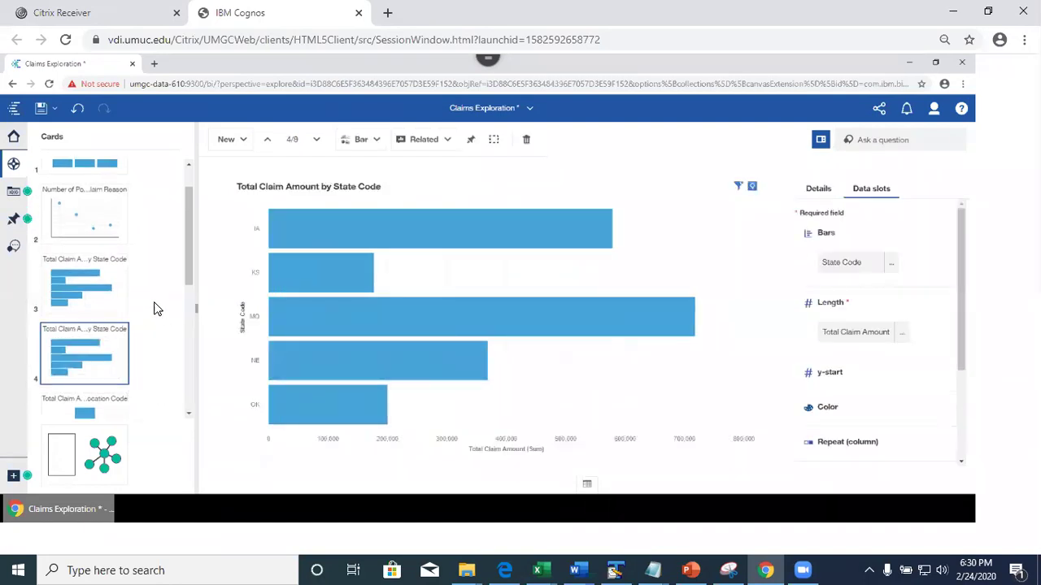
Step: Change the Gender local filter on the duplicated Total Claim Amount by State Code card to include only F
{"action": "left_click", "coordinate": [97, 281]}
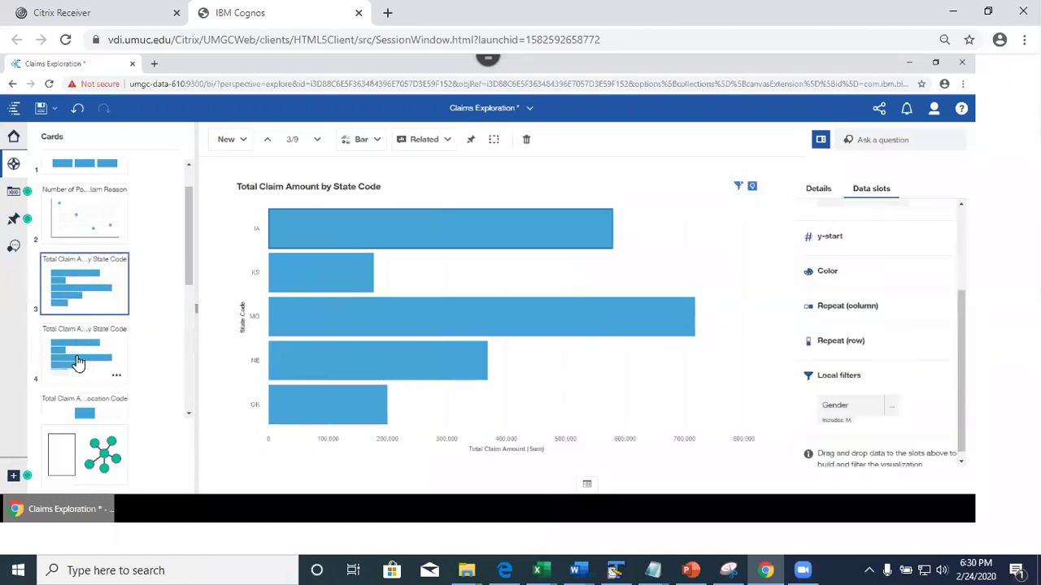
{"action": "left_click", "coordinate": [77, 363]}
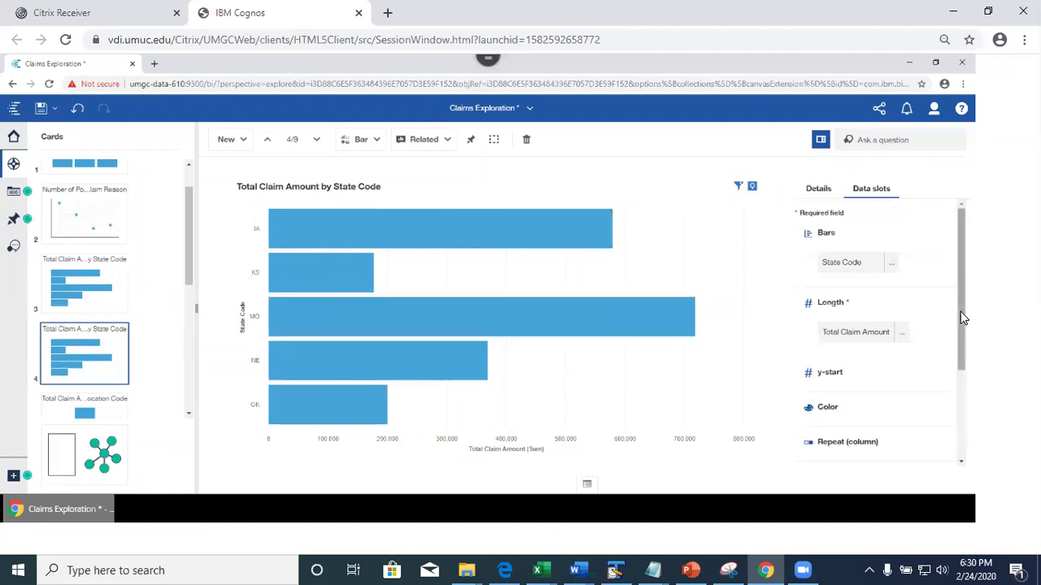
{"action": "left_click_drag", "start_coordinate": [963, 361], "coordinate": [964, 458]}
{"action": "left_click", "coordinate": [889, 399]}
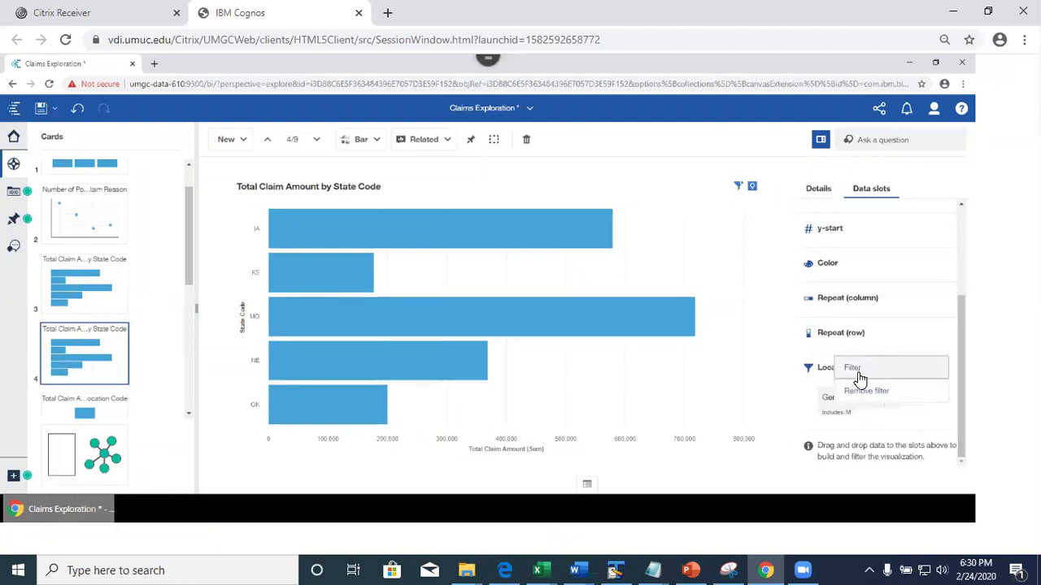
{"action": "left_click", "coordinate": [858, 371]}
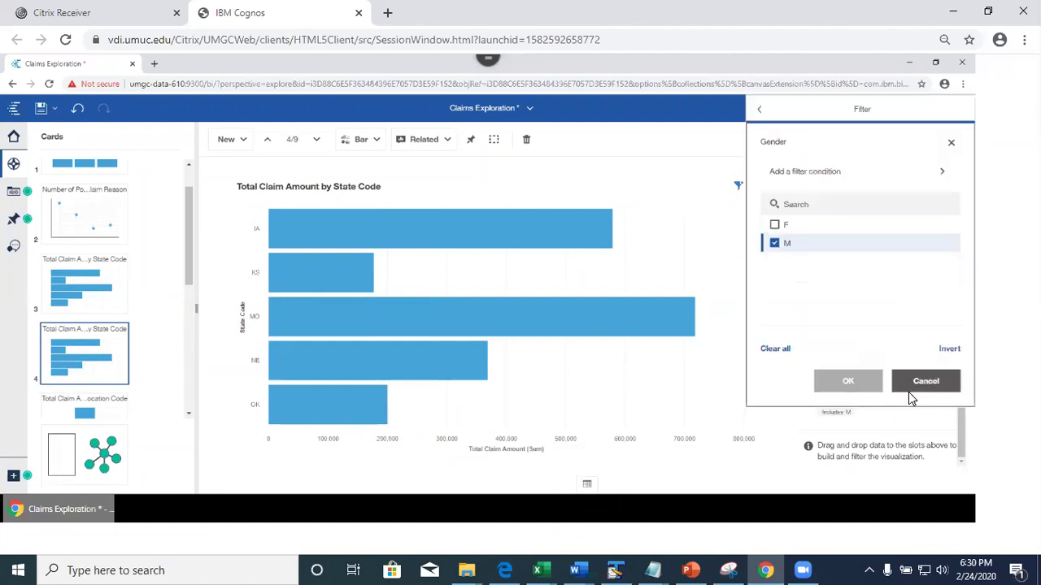
{"action": "left_click", "coordinate": [773, 225]}
{"action": "left_click", "coordinate": [775, 243]}
{"action": "left_click", "coordinate": [838, 392]}
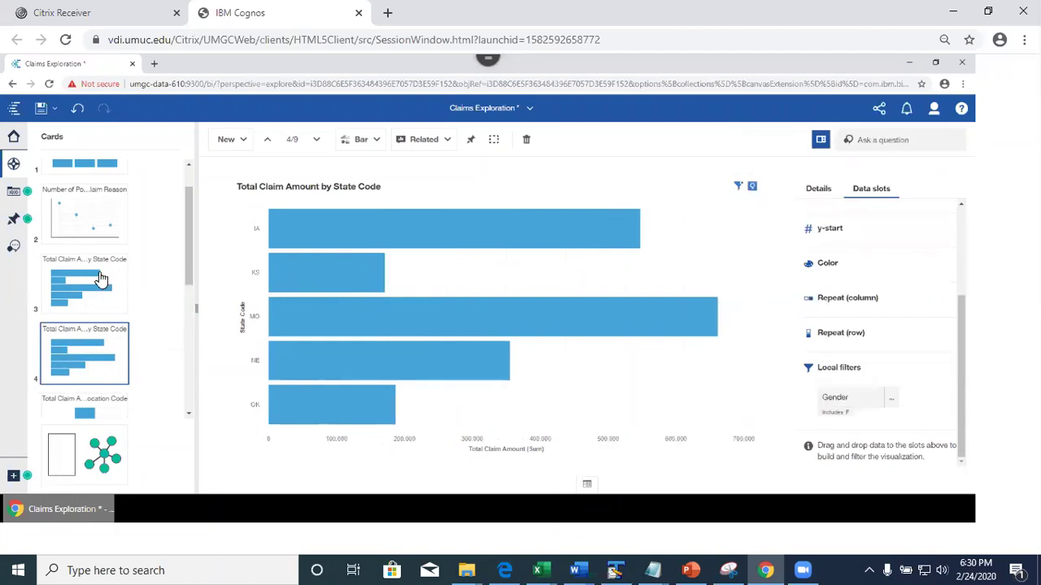
{"action": "left_click", "coordinate": [79, 287]}
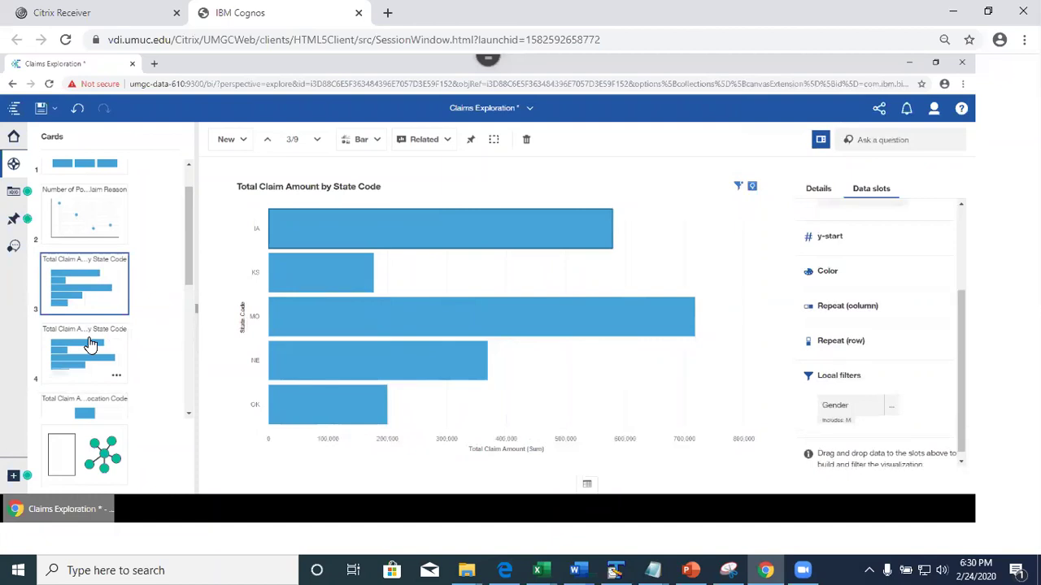
{"action": "left_click", "coordinate": [109, 360], "text": "ctrl"}
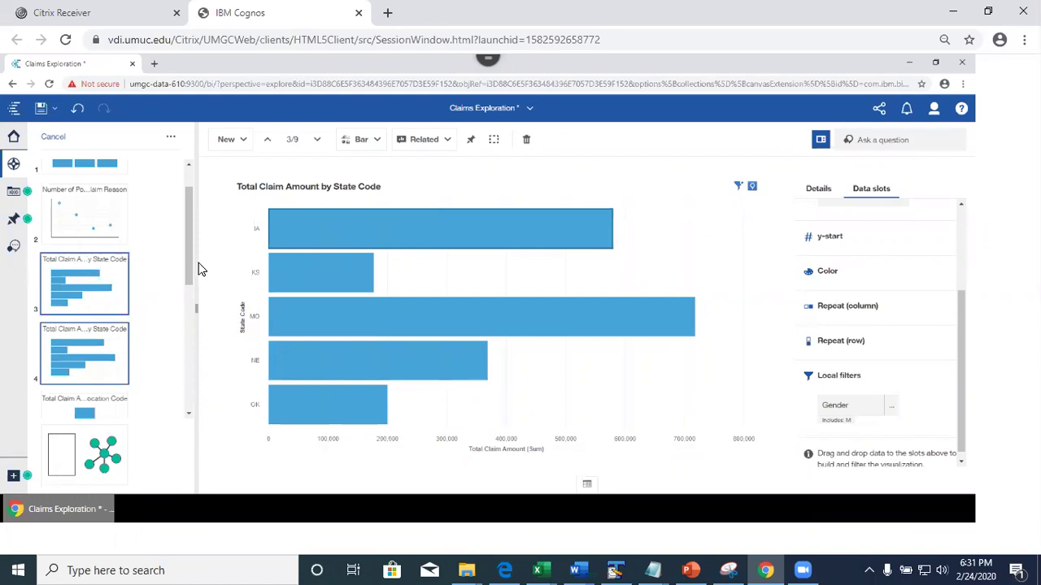
{"action": "scroll", "coordinate": [187, 210], "scroll_direction": "up", "scroll_amount": 1}
{"action": "scroll", "coordinate": [180, 271], "scroll_direction": "down", "scroll_amount": 1}
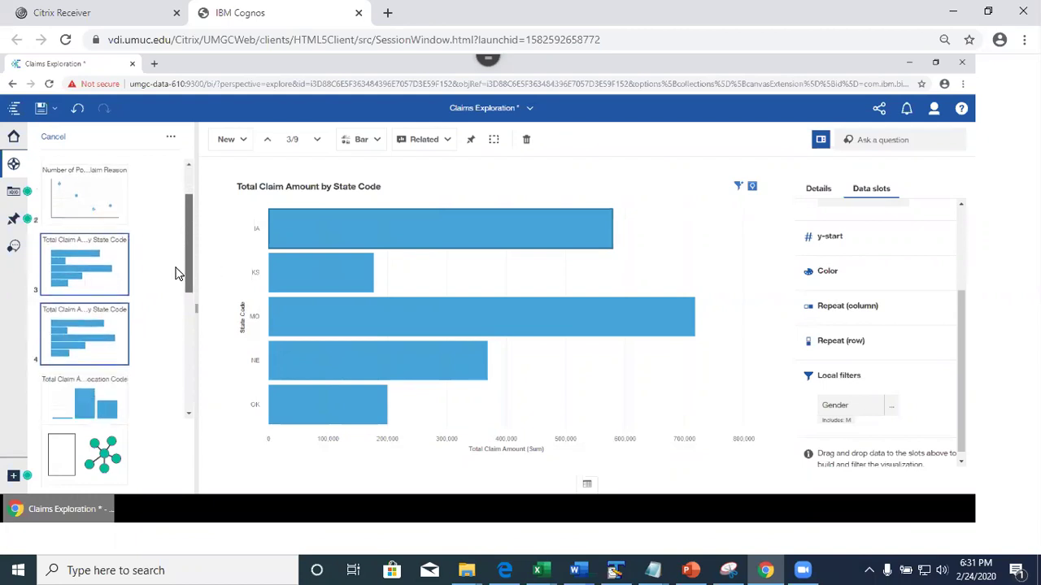
{"action": "left_click", "coordinate": [119, 351]}
{"action": "left_click", "coordinate": [117, 353]}
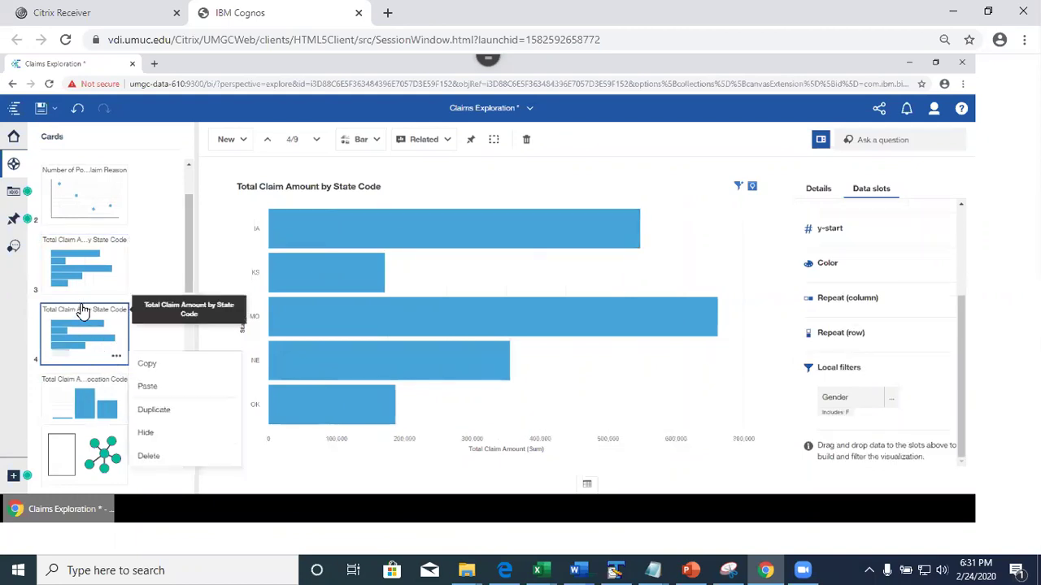
{"action": "left_click", "coordinate": [137, 299]}
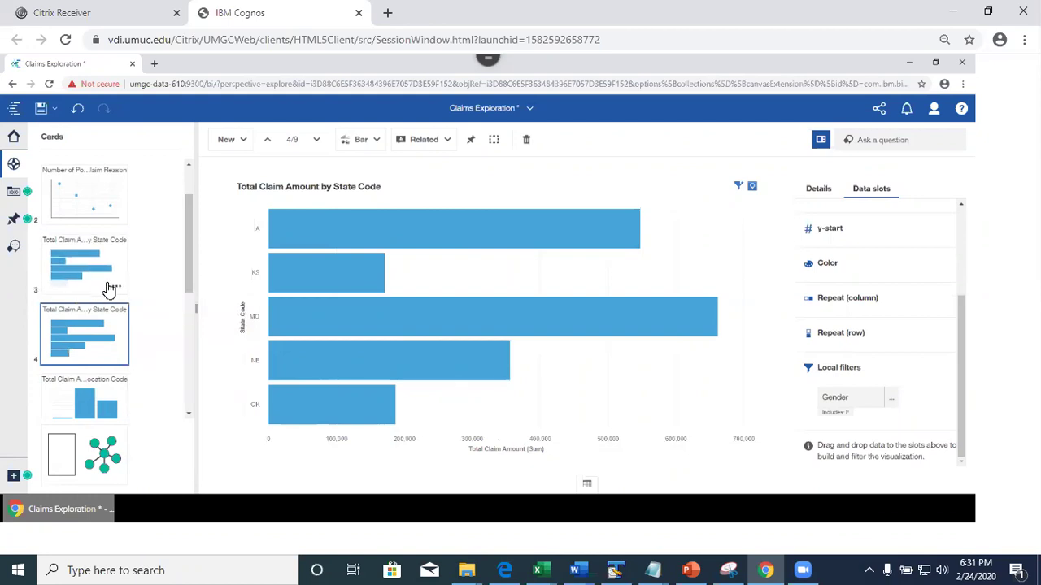
Step: Add a blank comparison card and try to place the F-filtered State Code card in its upper area
{"action": "mouse_move", "coordinate": [96, 281]}
{"action": "mouse_move", "coordinate": [90, 333]}
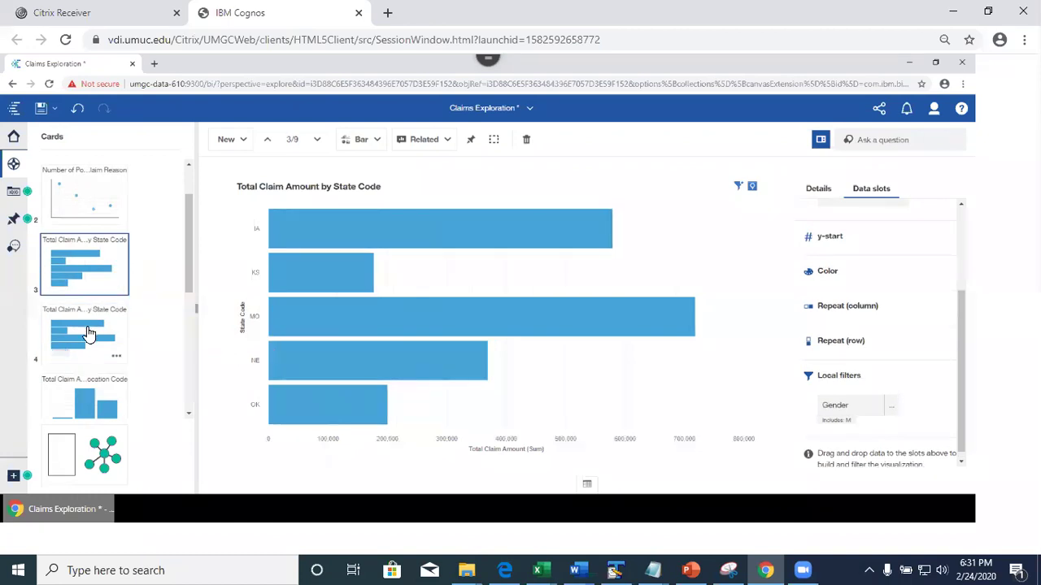
{"action": "left_click", "coordinate": [90, 337], "text": "ctrl"}
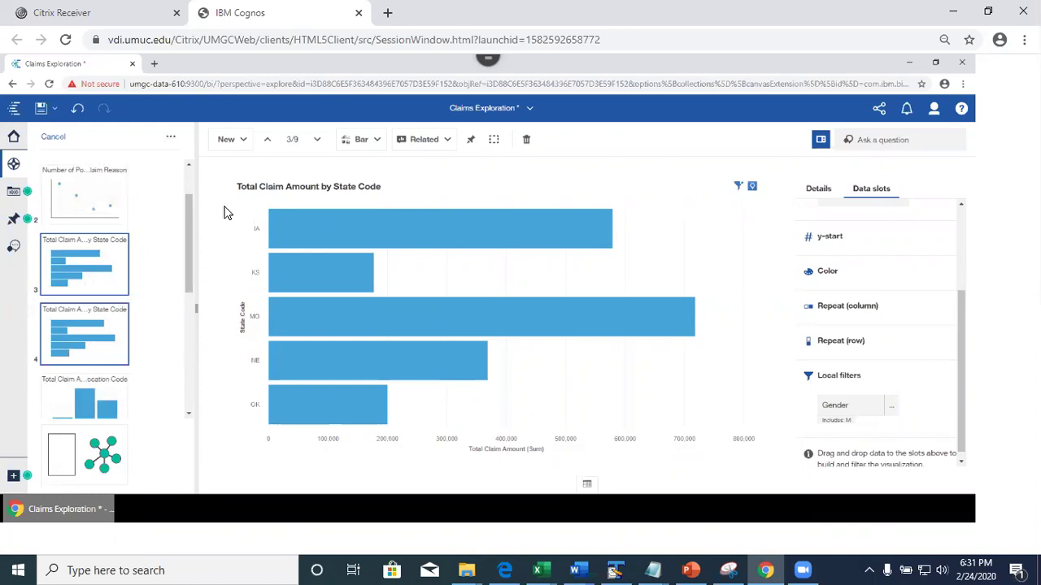
{"action": "left_click", "coordinate": [234, 142]}
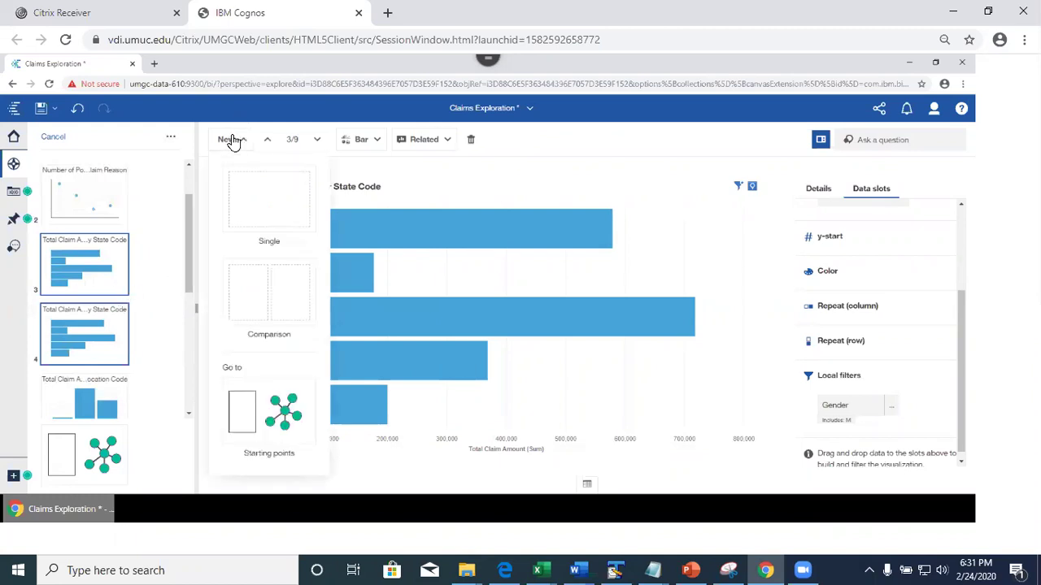
{"action": "left_click", "coordinate": [284, 308]}
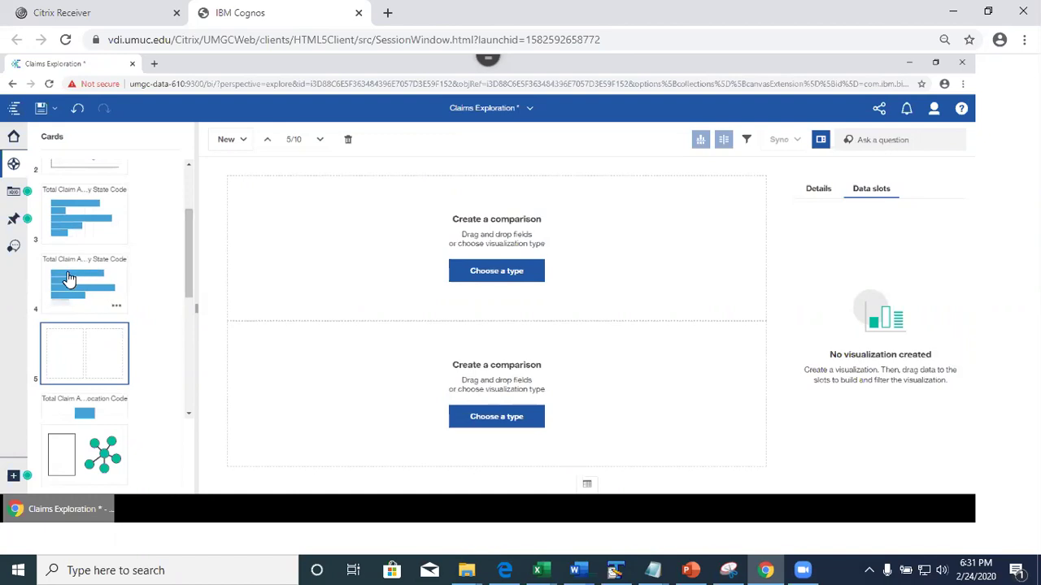
{"action": "left_click_drag", "start_coordinate": [69, 307], "coordinate": [490, 256]}
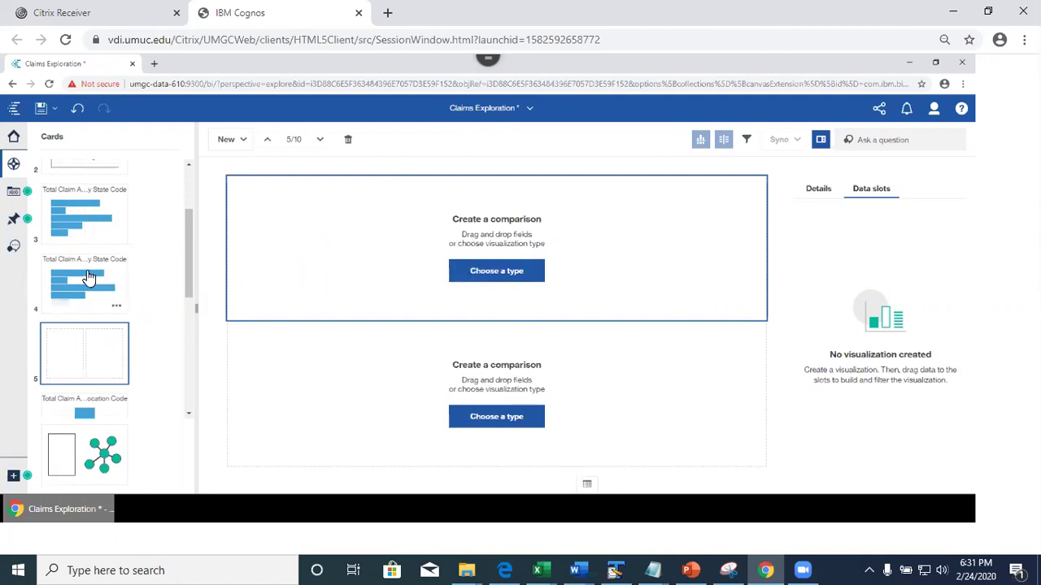
{"action": "left_click_drag", "start_coordinate": [81, 288], "coordinate": [529, 274]}
Step: Create a comparison card from the two Total Claim Amount by State Code cards filtered by M and F
{"action": "left_click", "coordinate": [57, 269]}
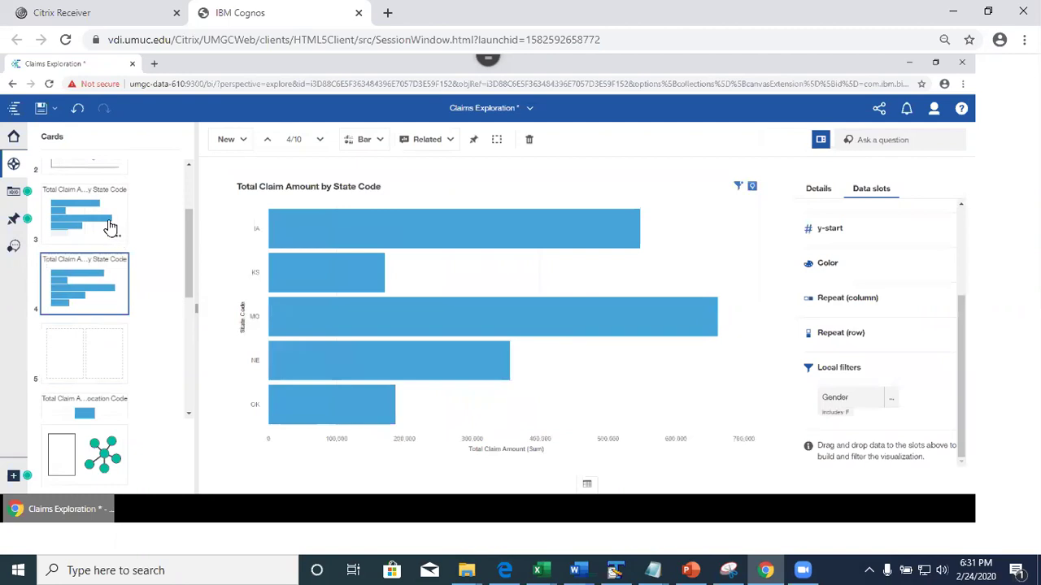
{"action": "left_click", "coordinate": [118, 239], "text": "ctrl"}
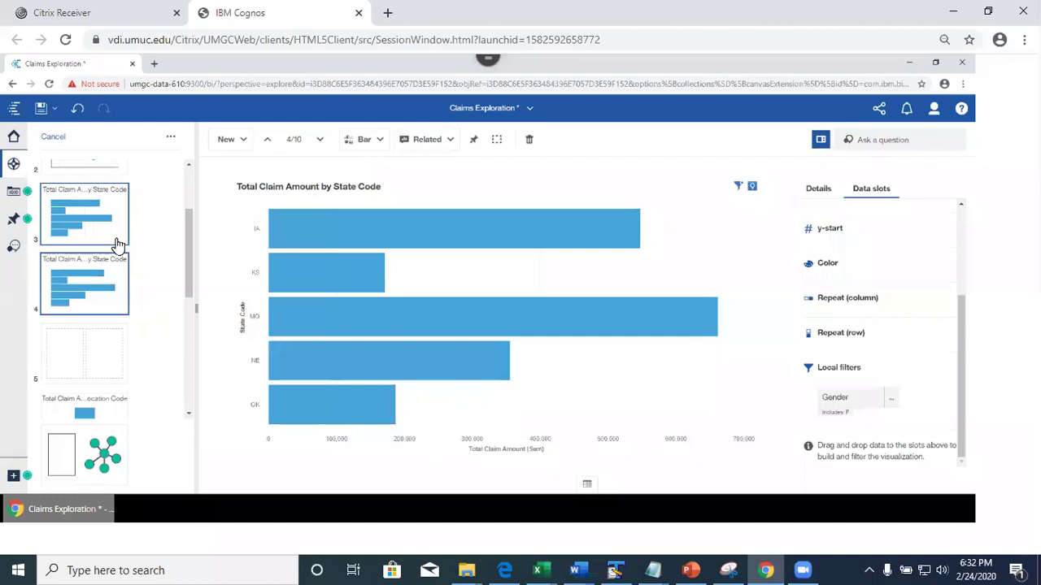
{"action": "right_click", "coordinate": [116, 242]}
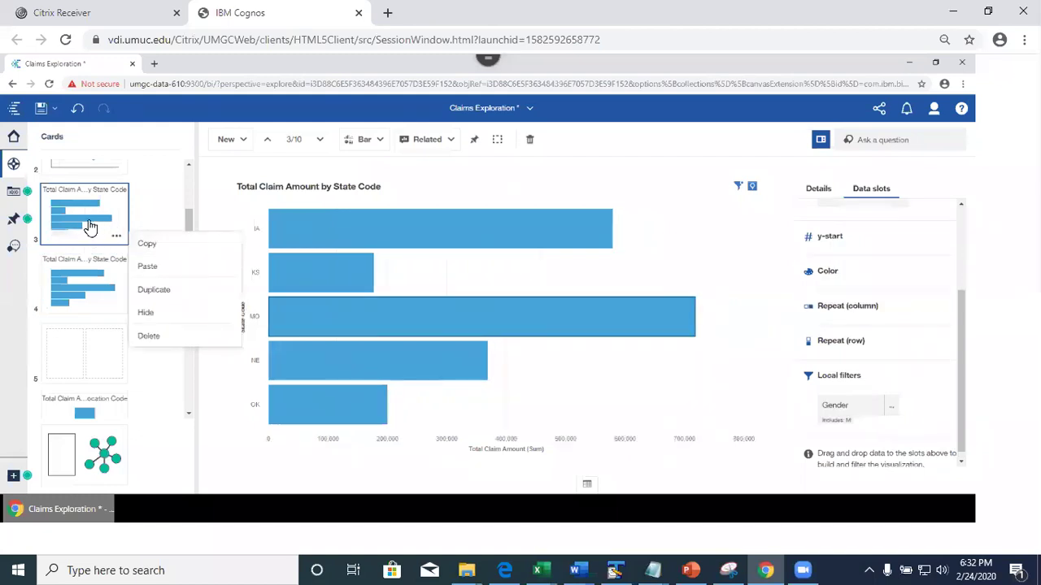
{"action": "left_click", "coordinate": [86, 231]}
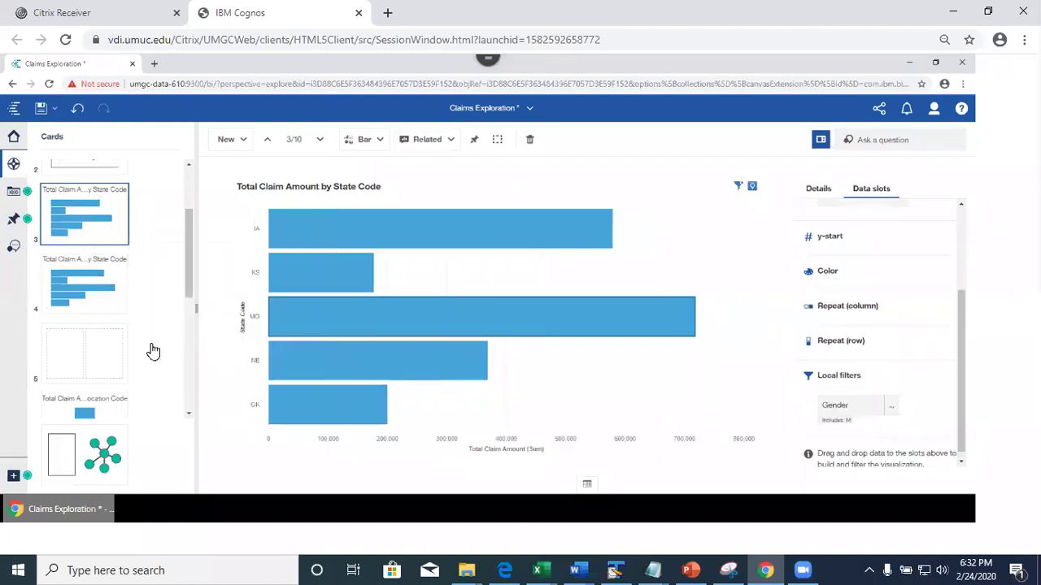
{"action": "left_click", "coordinate": [67, 296], "text": "ctrl"}
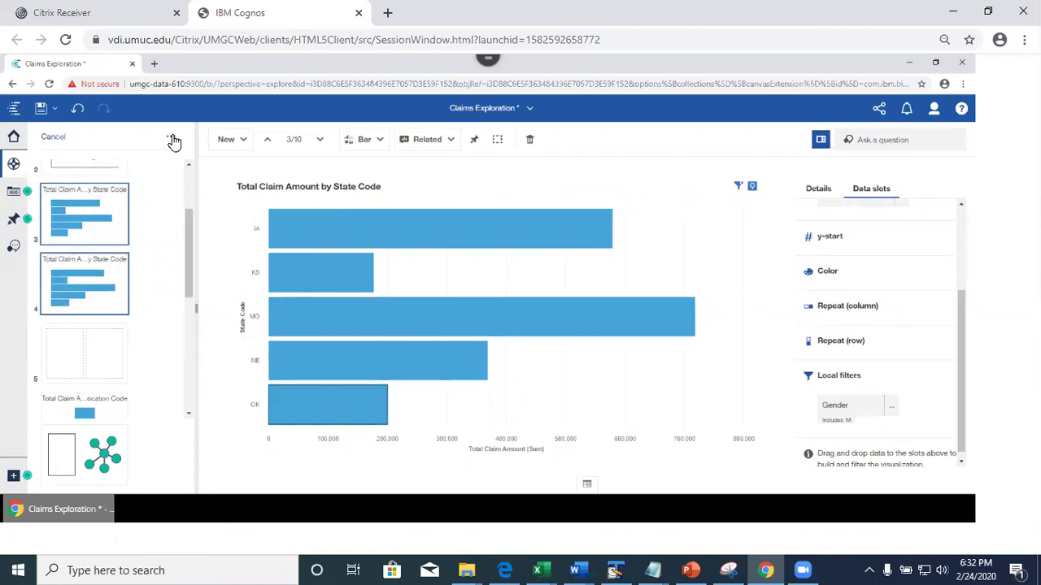
{"action": "left_click", "coordinate": [171, 138]}
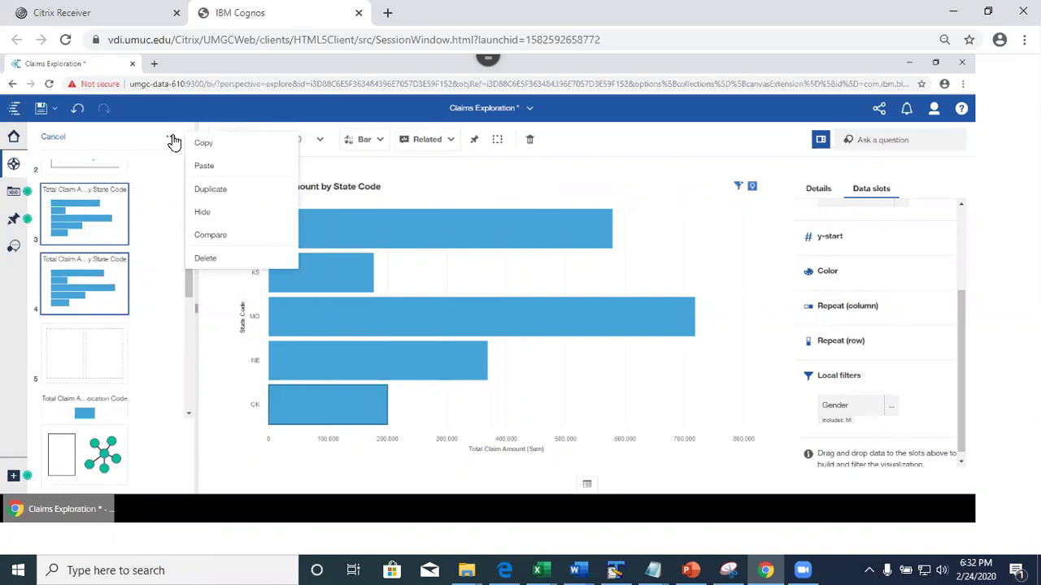
{"action": "left_click", "coordinate": [221, 237]}
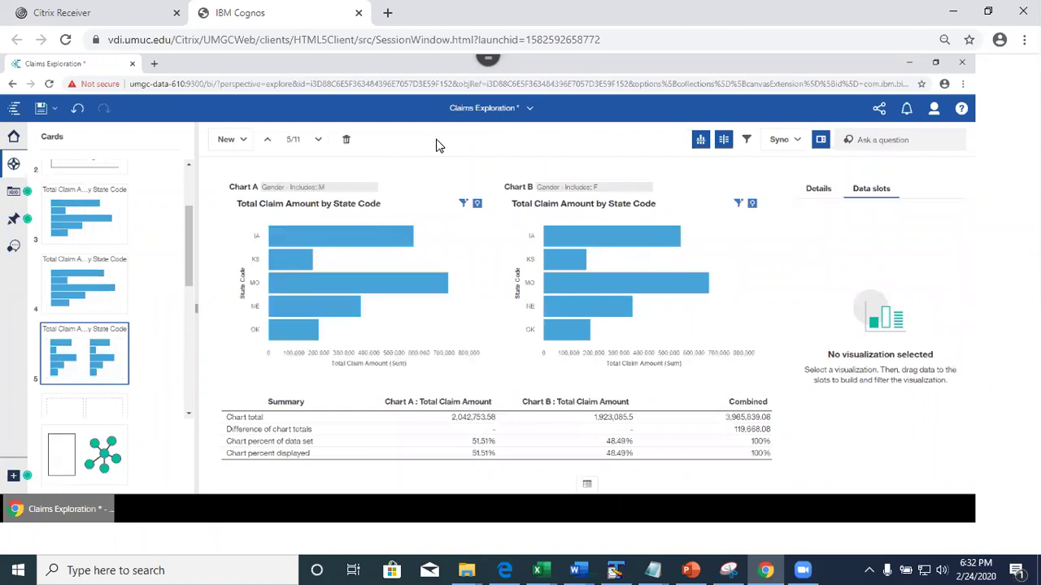
Step: Select the OK bar in Chart A of the comparison card and set the table below the charts to Summary
{"action": "left_click", "coordinate": [298, 341]}
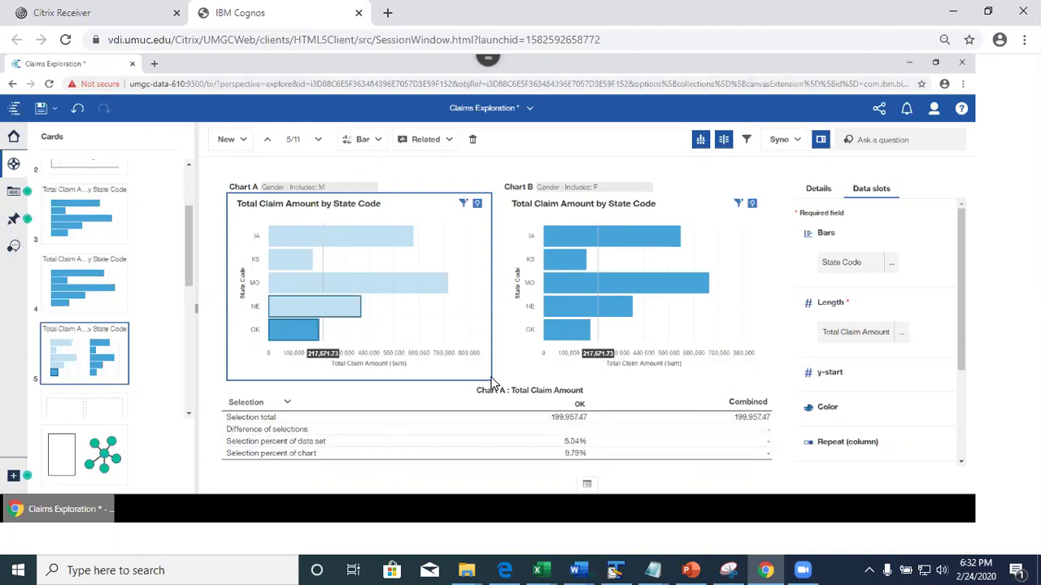
{"action": "left_click", "coordinate": [286, 403]}
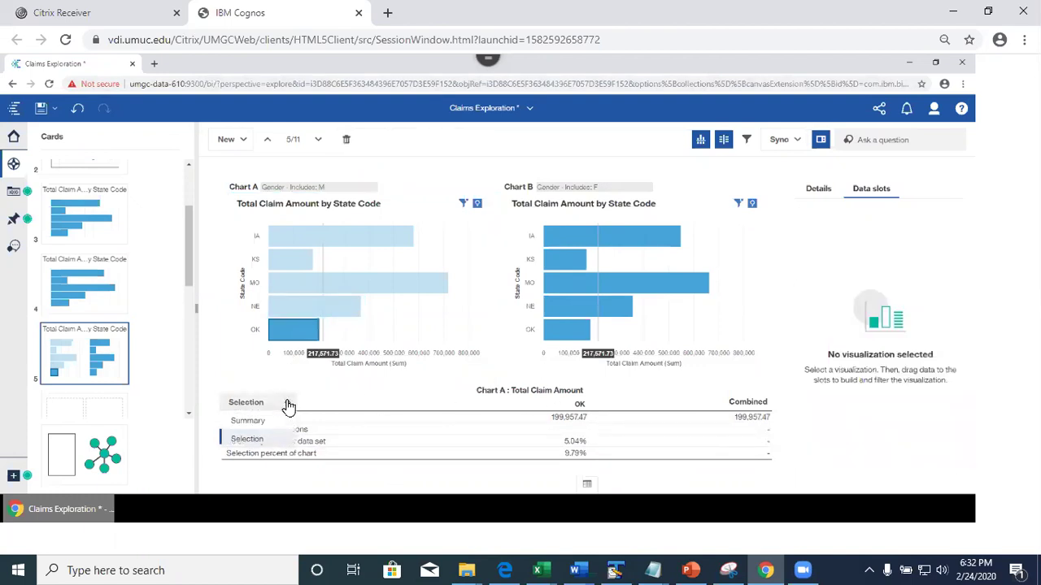
{"action": "left_click", "coordinate": [248, 421]}
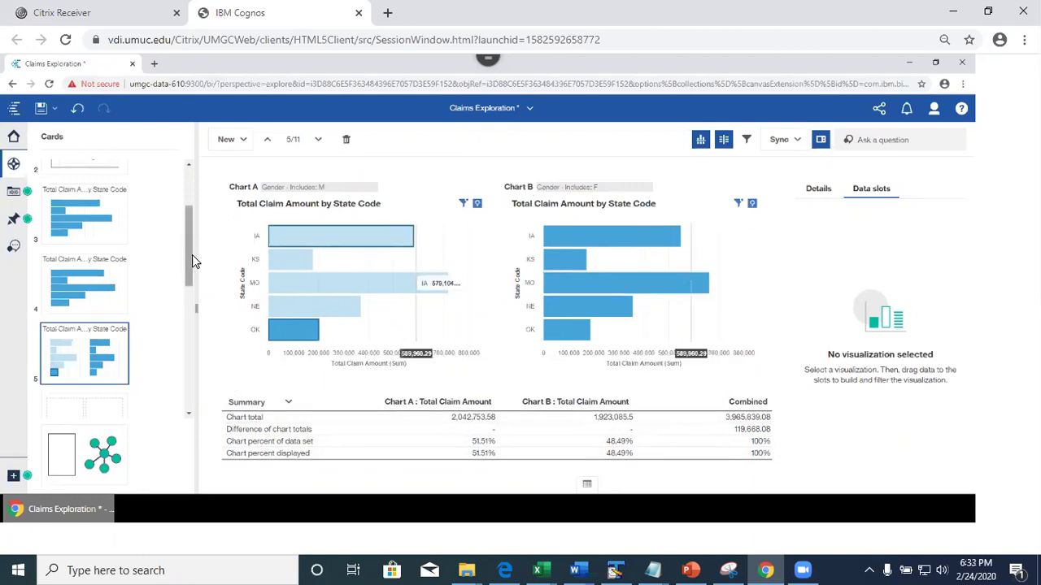
Step: Reopen the M-filtered State Code card, and switch to PowerPoint to view the Saving Exploration Workspace and Data Exploration Videos slides
{"action": "mouse_move", "coordinate": [88, 221]}
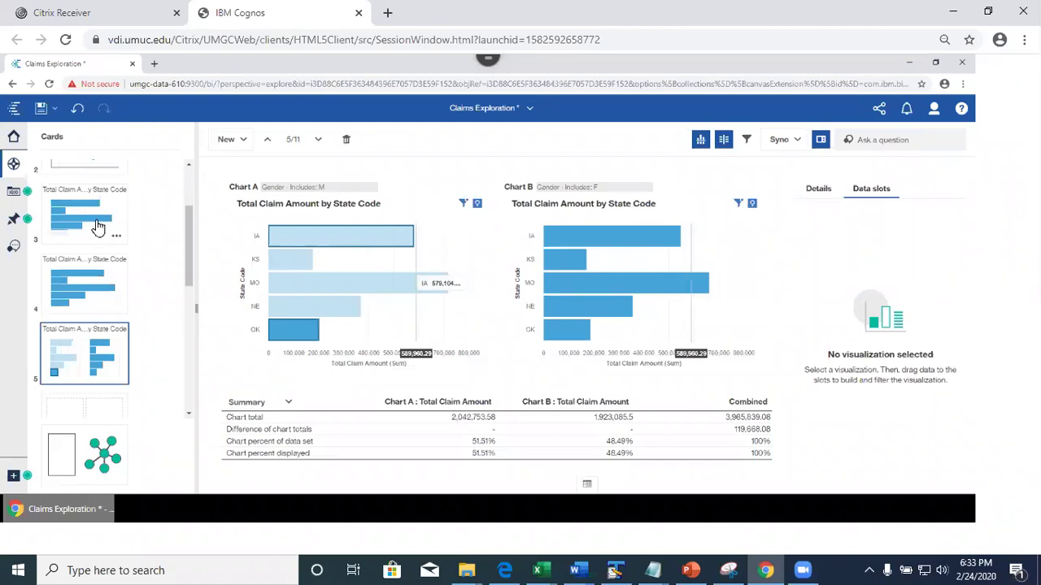
{"action": "left_click", "coordinate": [96, 227]}
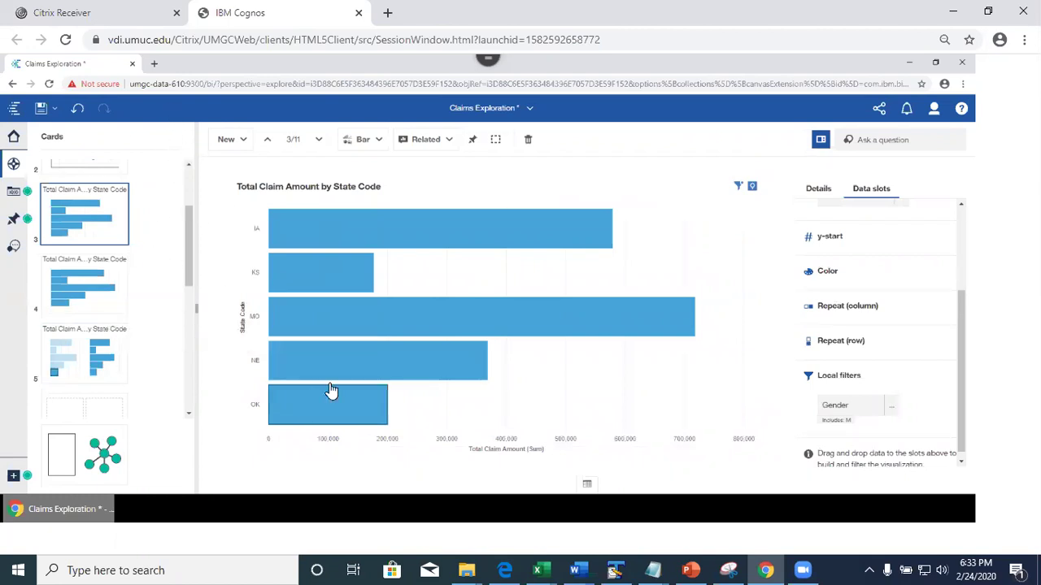
{"action": "left_click", "coordinate": [690, 570]}
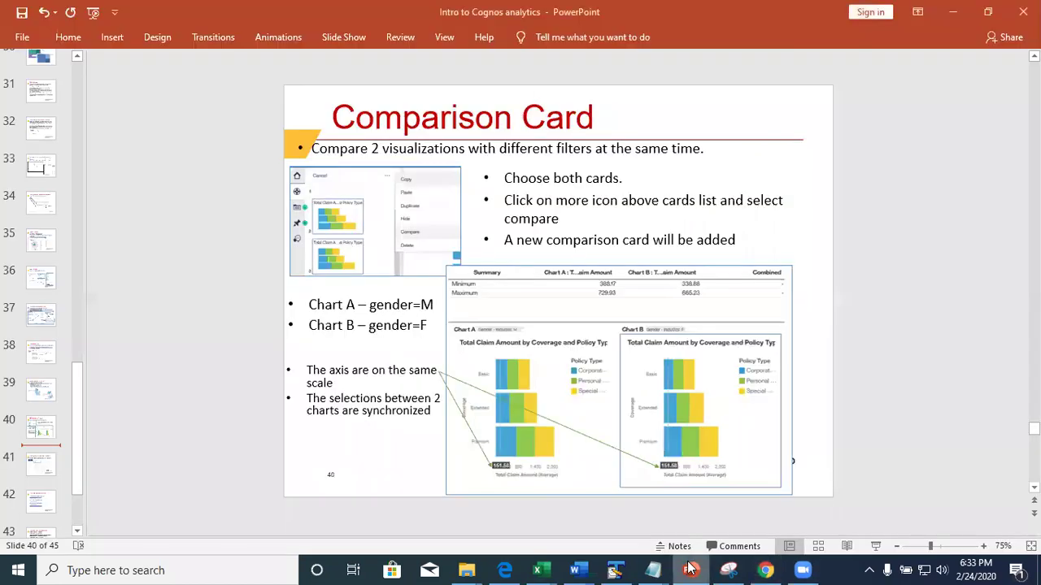
{"action": "left_click", "coordinate": [40, 476]}
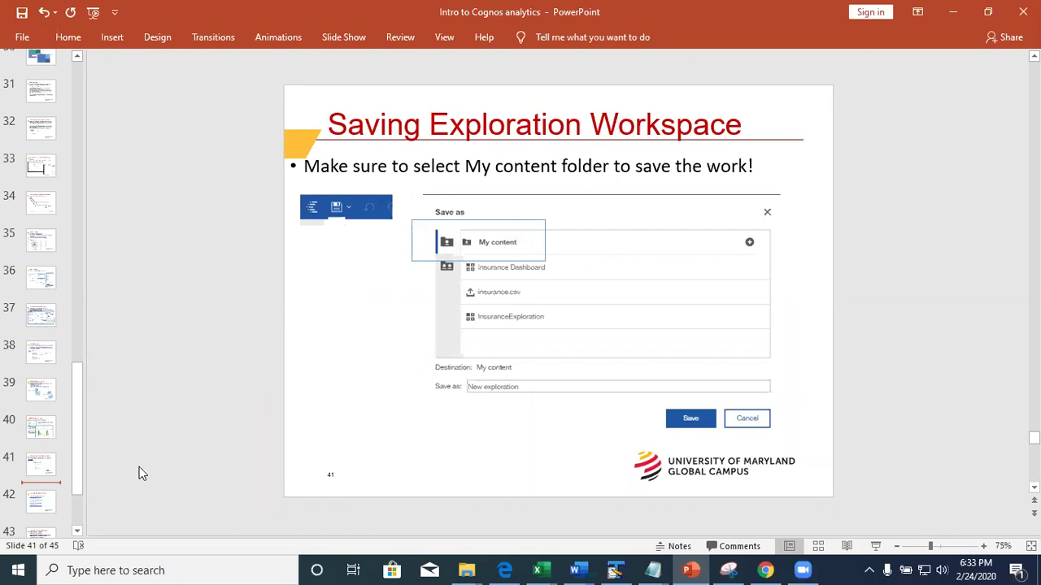
{"action": "left_click", "coordinate": [42, 504]}
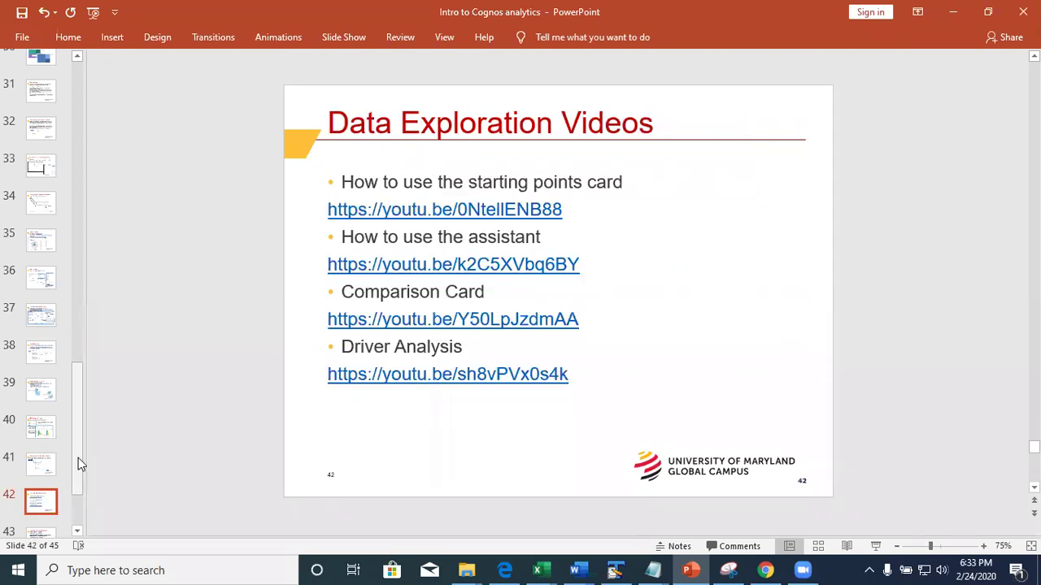
{"action": "left_click_drag", "start_coordinate": [78, 445], "coordinate": [75, 538]}
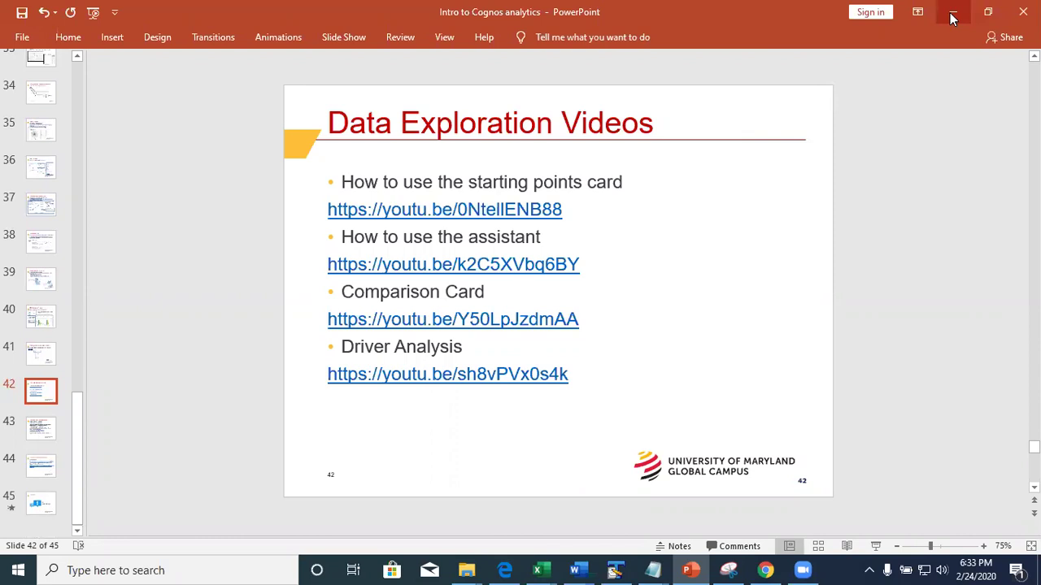
Step: Return to Cognos, save the Claims Exploration and switch to the Welcome page
{"action": "left_click", "coordinate": [953, 13]}
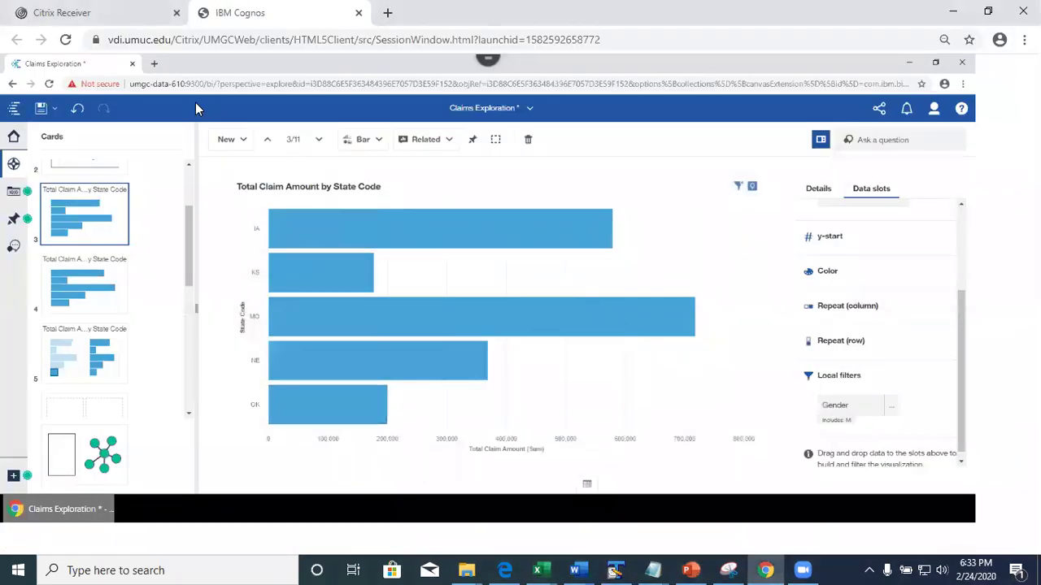
{"action": "left_click", "coordinate": [43, 110]}
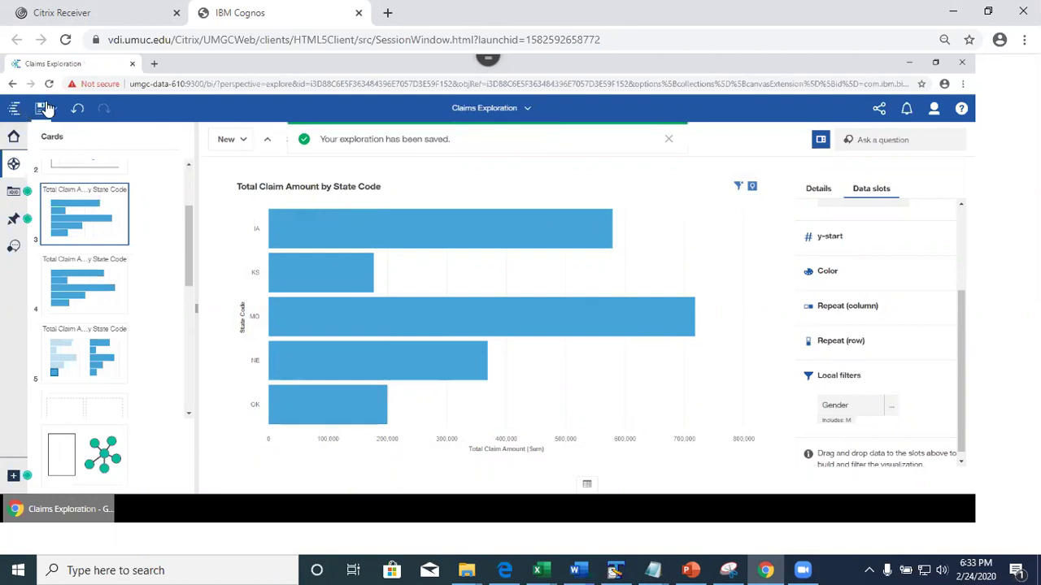
{"action": "left_click", "coordinate": [524, 118]}
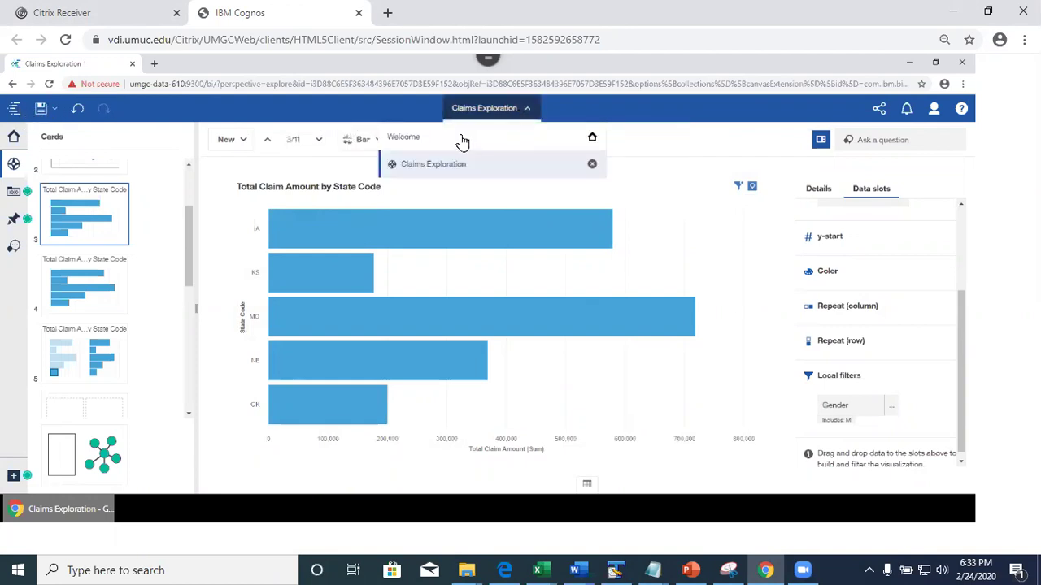
{"action": "left_click", "coordinate": [455, 140]}
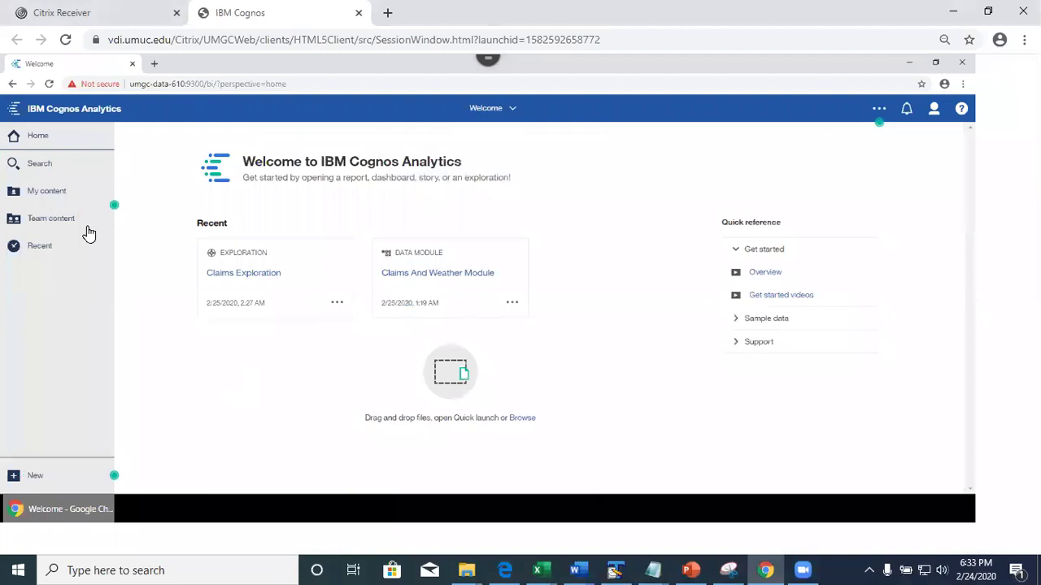
Step: Create a new exploration from insurance.csv in My content and collapse the insurance.csv field list in its sources
{"action": "left_click", "coordinate": [49, 194]}
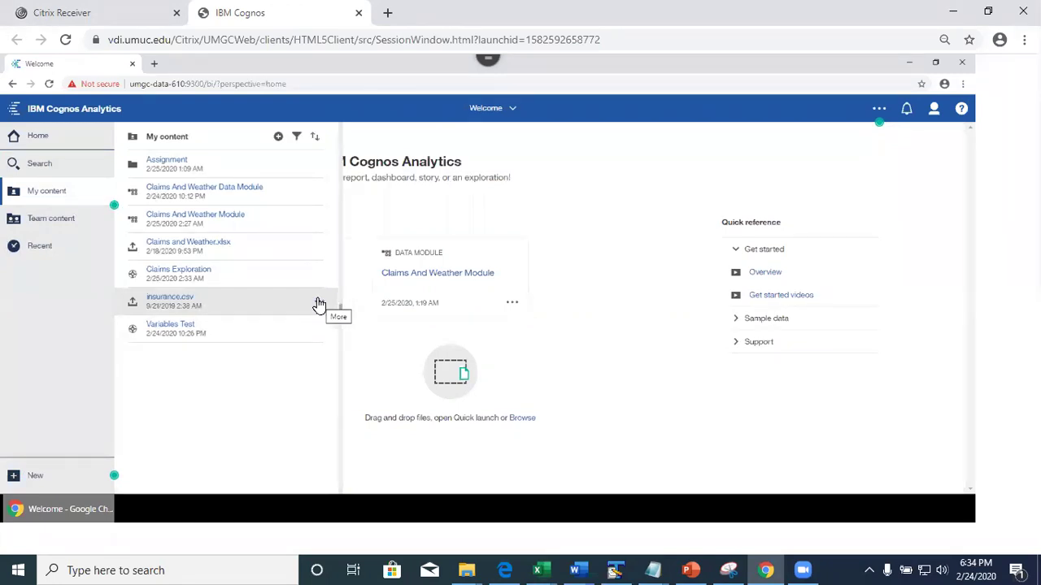
{"action": "left_click", "coordinate": [318, 303]}
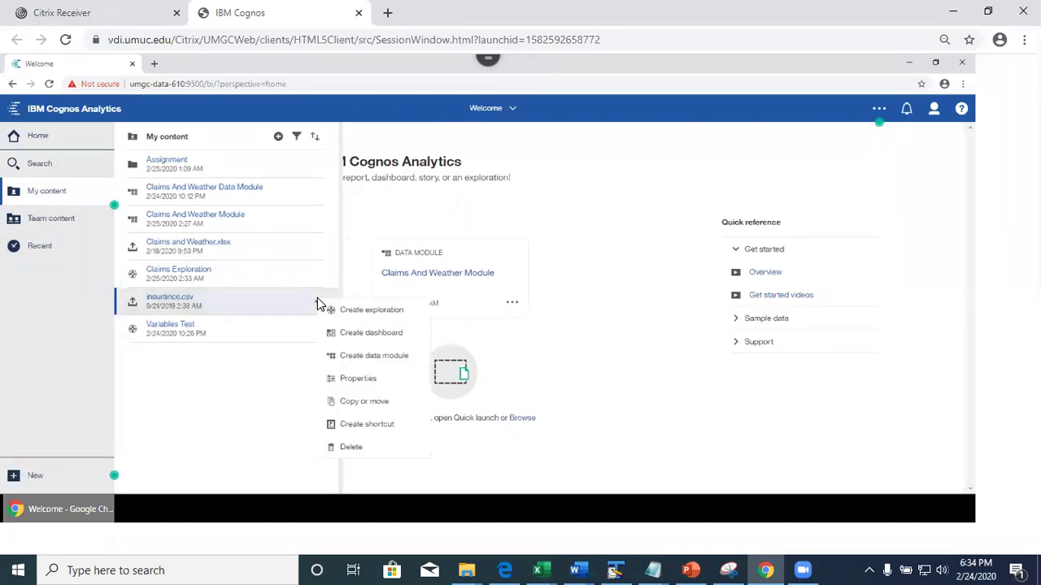
{"action": "left_click", "coordinate": [370, 310]}
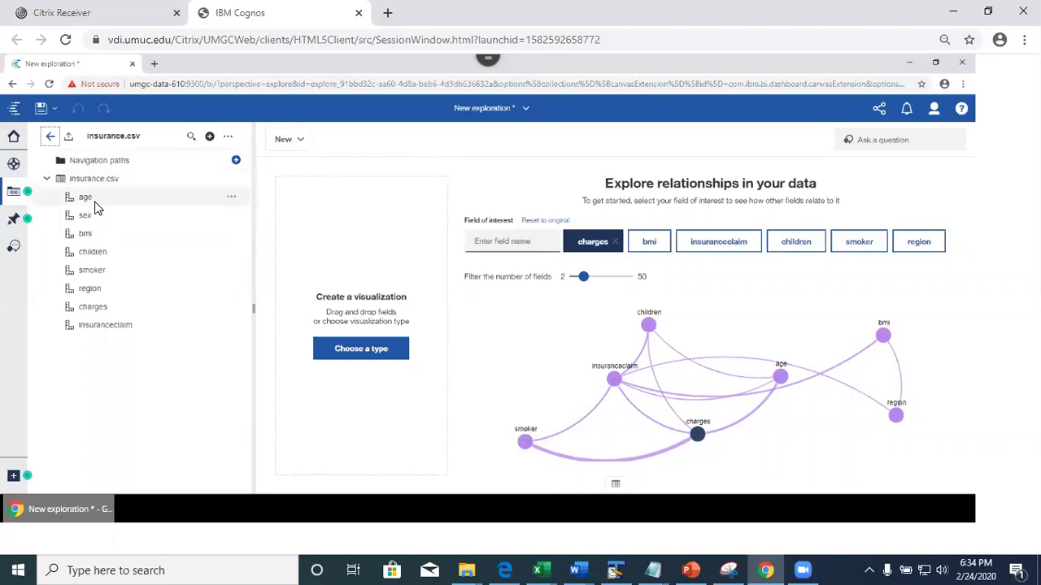
{"action": "left_click", "coordinate": [46, 181]}
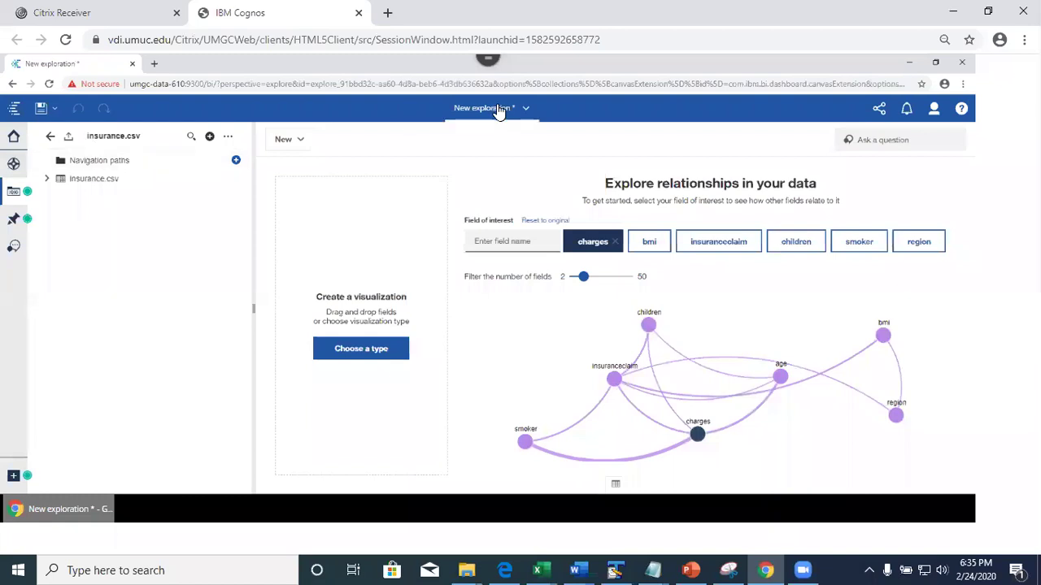
Step: Return to the Welcome page and examine the Walk-through Data folder within DATA 610 Data for Assignments and the top-level Team content folders
{"action": "left_click", "coordinate": [527, 109]}
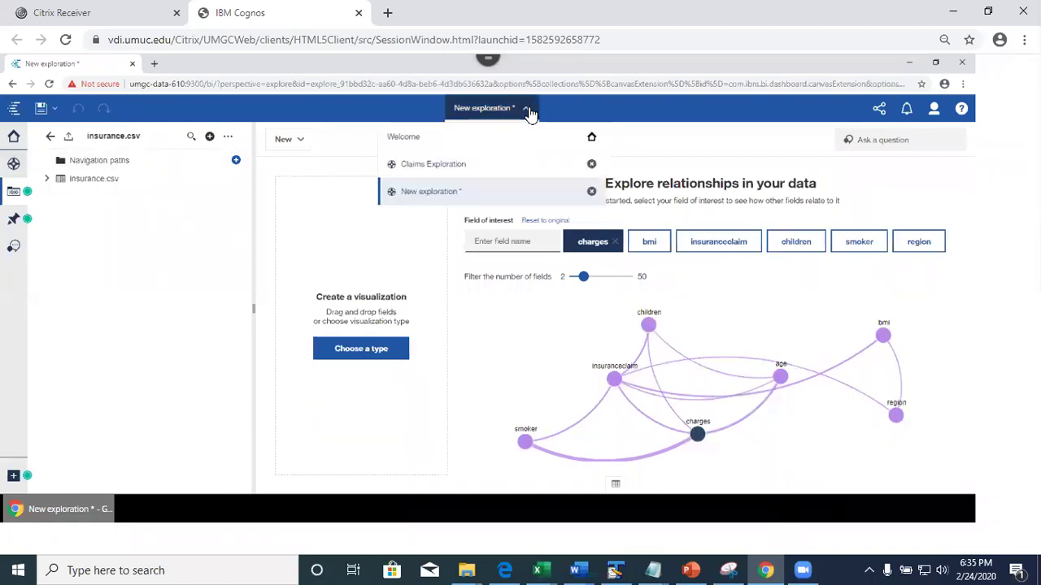
{"action": "left_click", "coordinate": [427, 138]}
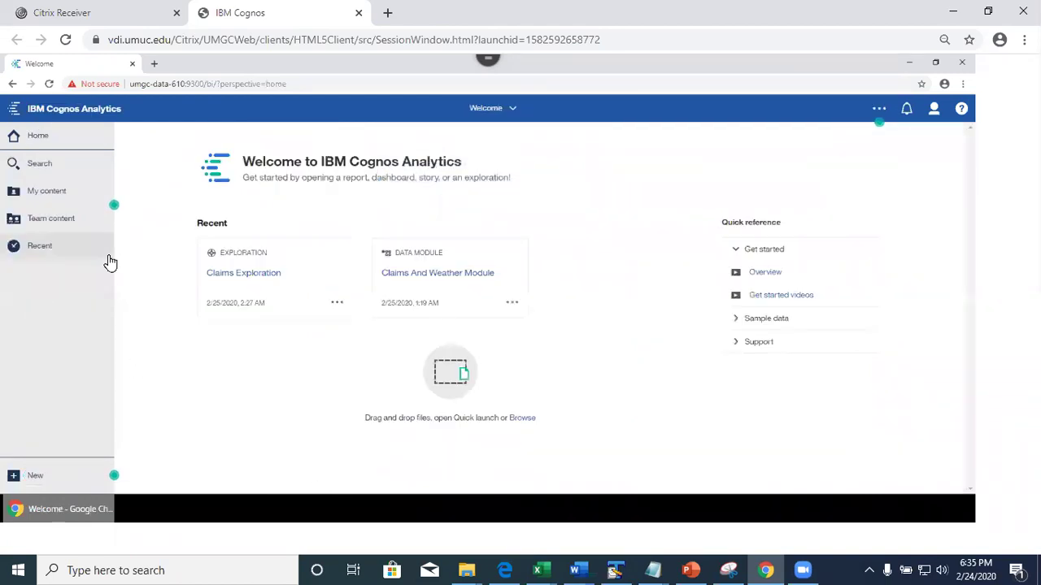
{"action": "left_click", "coordinate": [40, 218]}
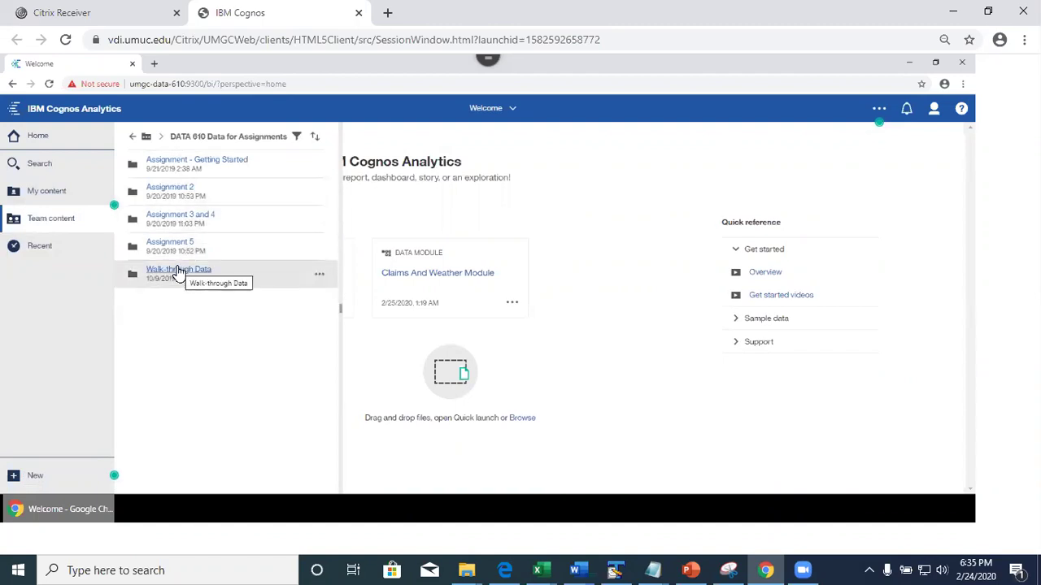
{"action": "left_click", "coordinate": [133, 140]}
{"action": "left_click", "coordinate": [195, 199]}
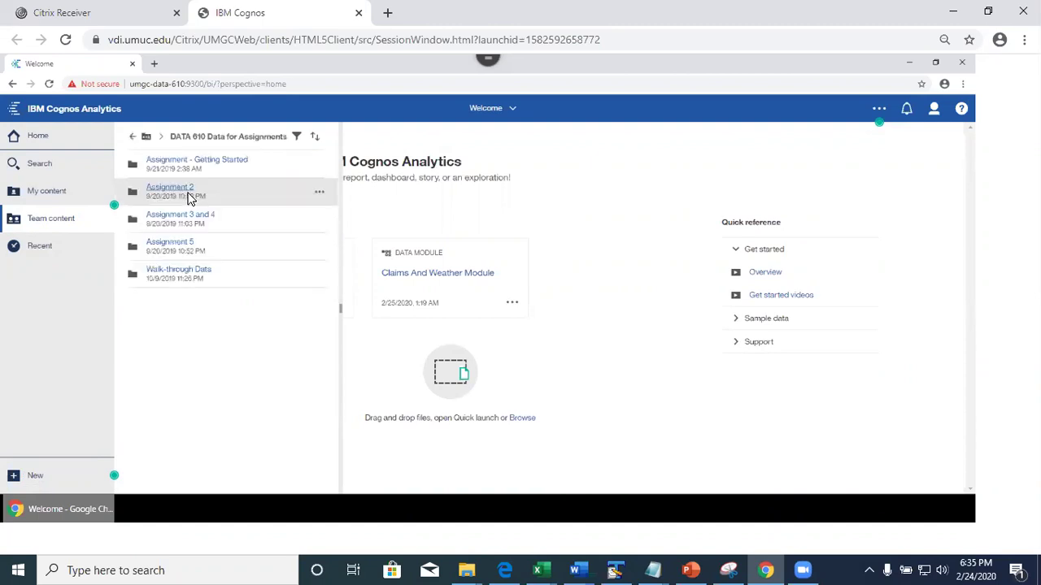
{"action": "left_click", "coordinate": [182, 276]}
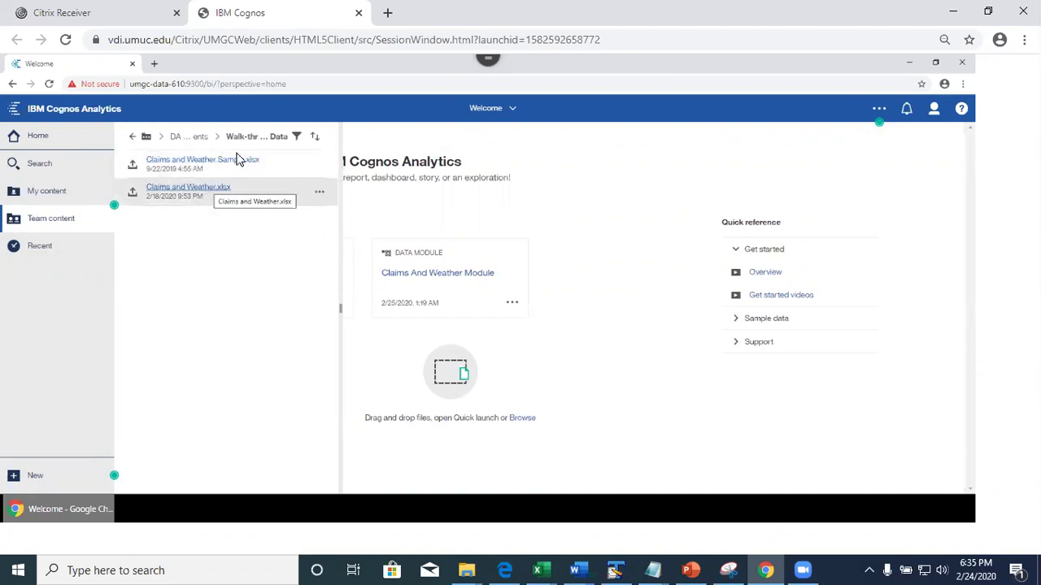
{"action": "left_click", "coordinate": [133, 137]}
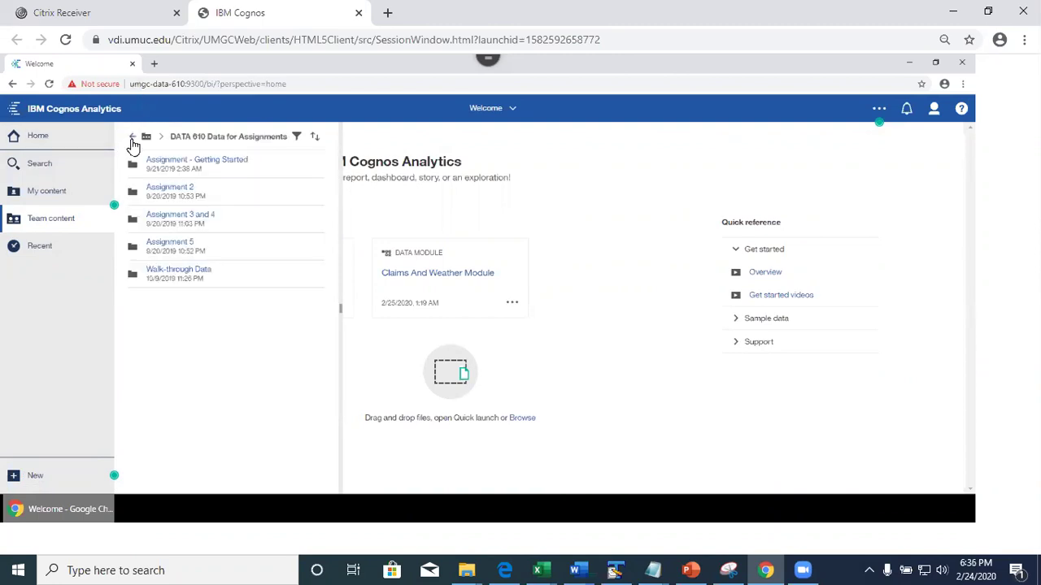
{"action": "left_click", "coordinate": [133, 138]}
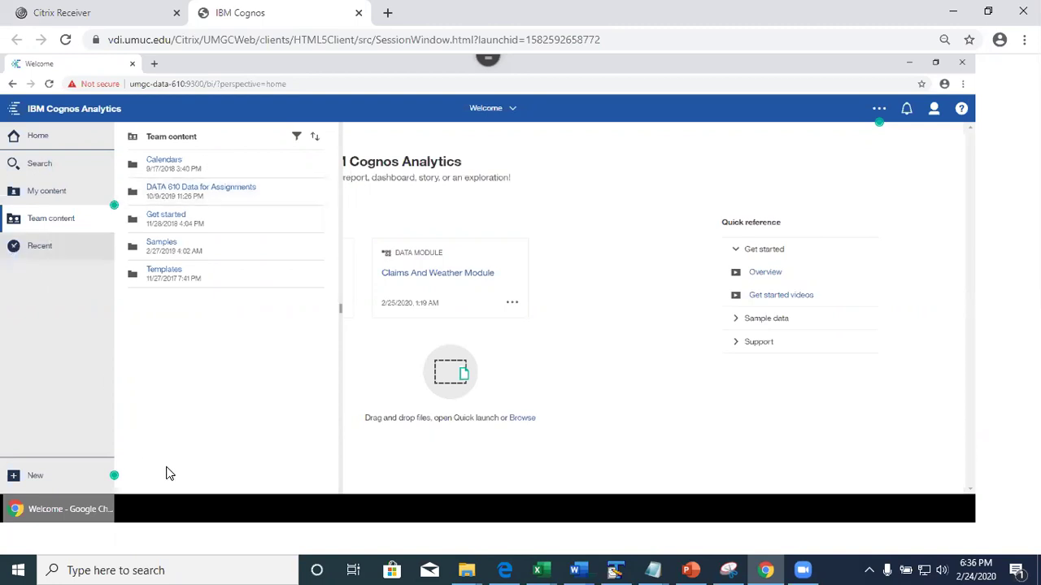
{"action": "left_click", "coordinate": [425, 468]}
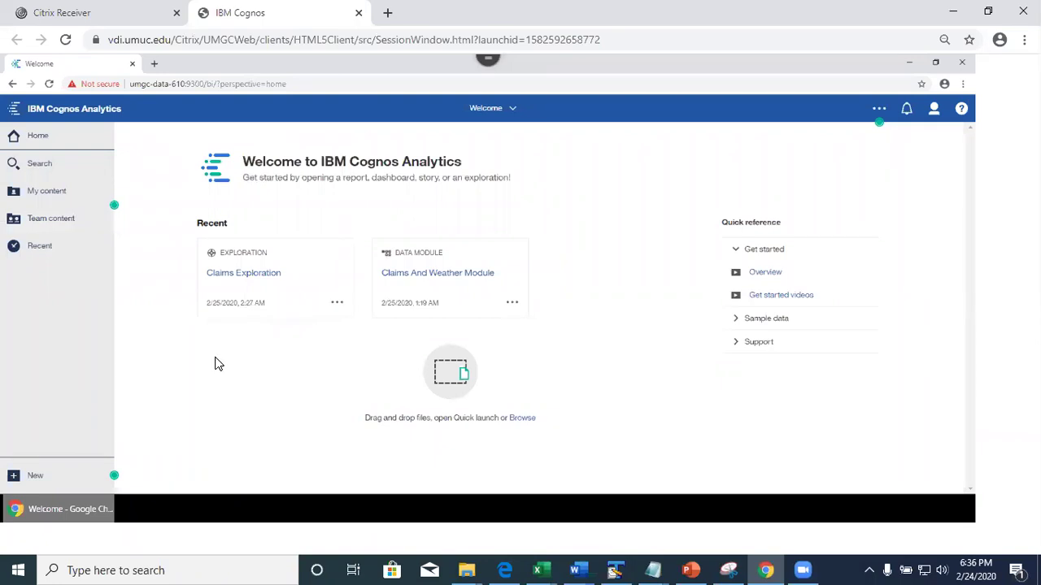